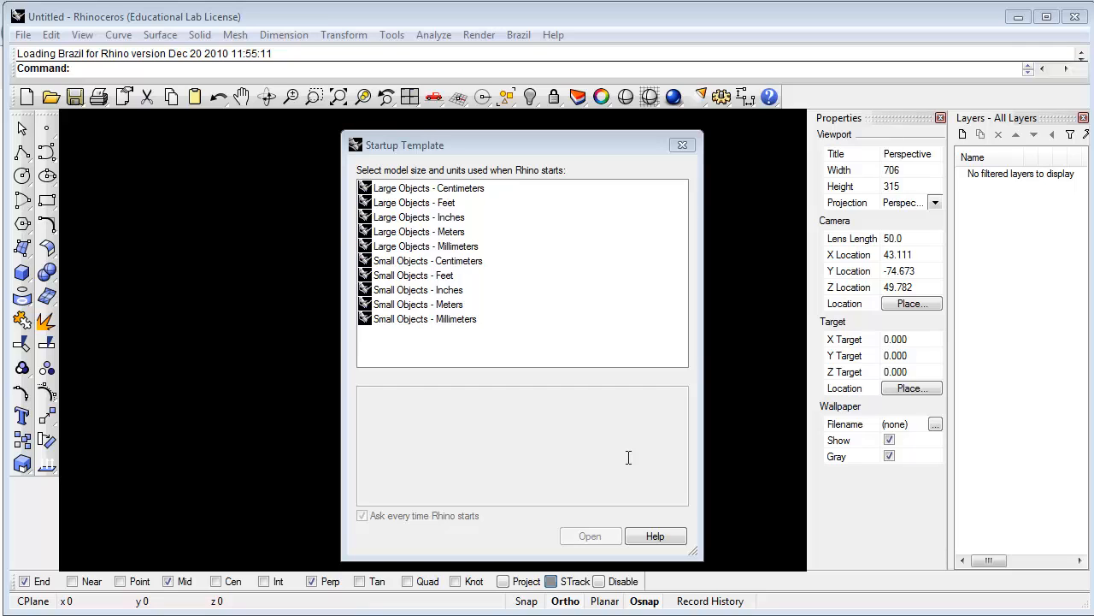
Start a new model from the Small Objects - Inches template
click(406, 293)
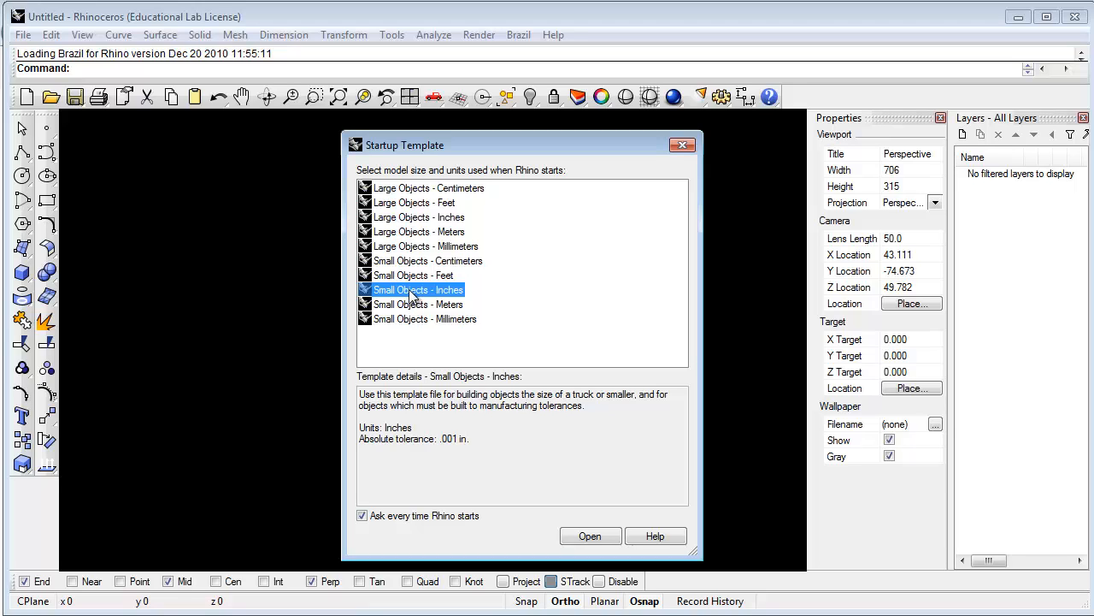
click(589, 537)
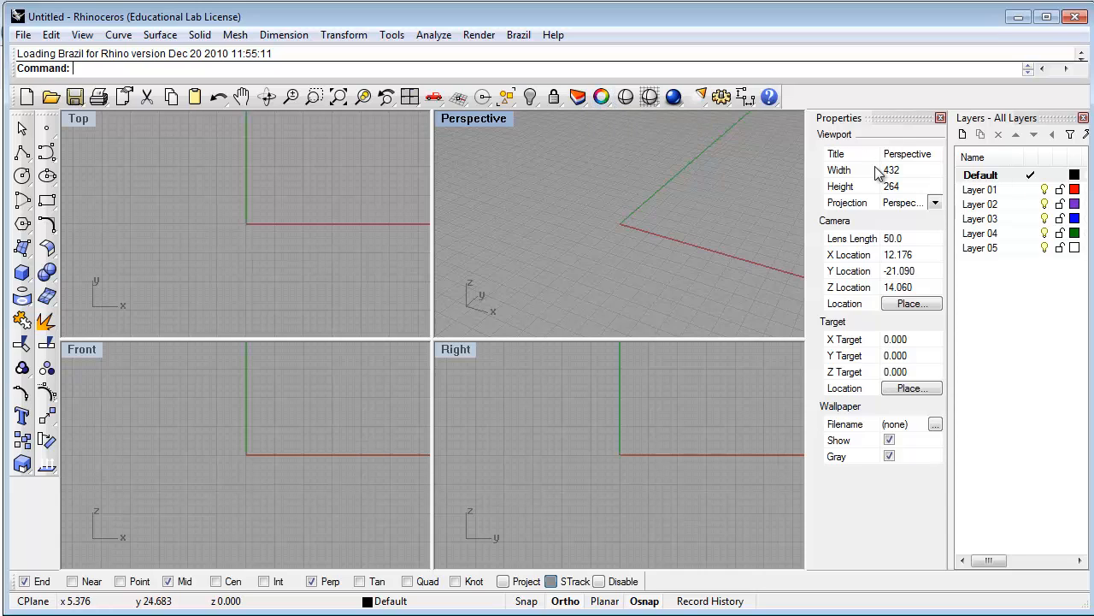
Rename Layer 01 to Cover and Layer 02 to Pages
click(980, 196)
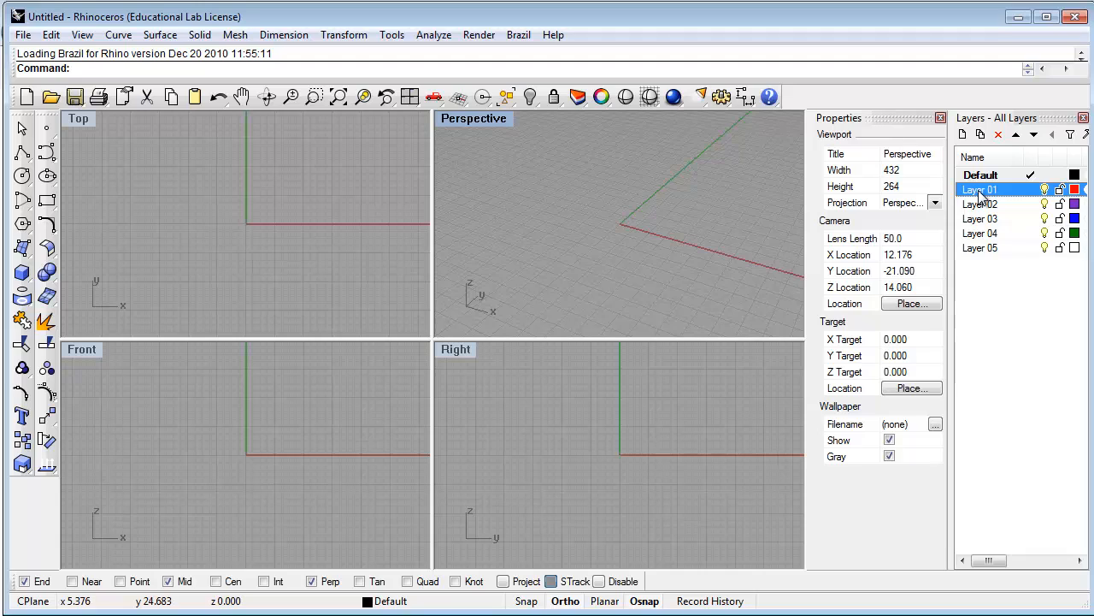
click(980, 195)
text(Cover)
double_click(984, 208)
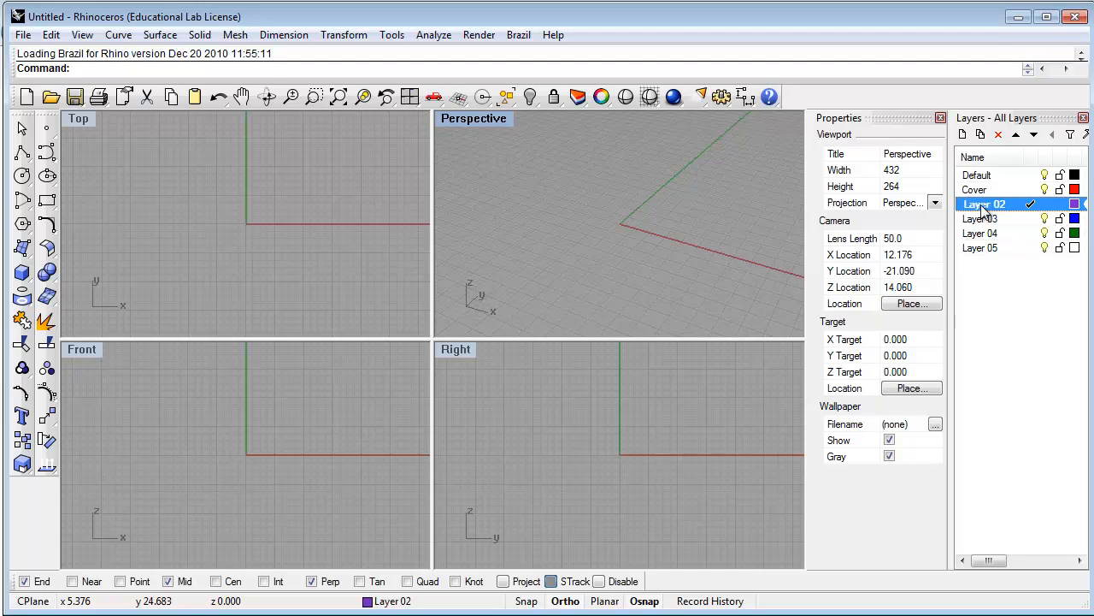
click(983, 206)
text(Pages)
key(Return)
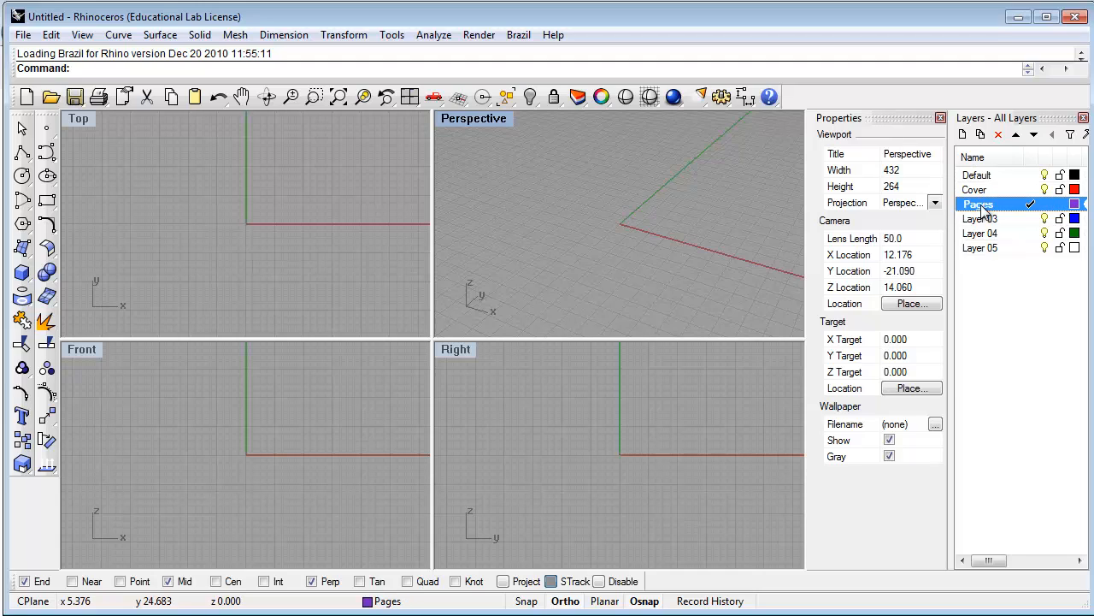
Make Cover the current layer
click(1031, 190)
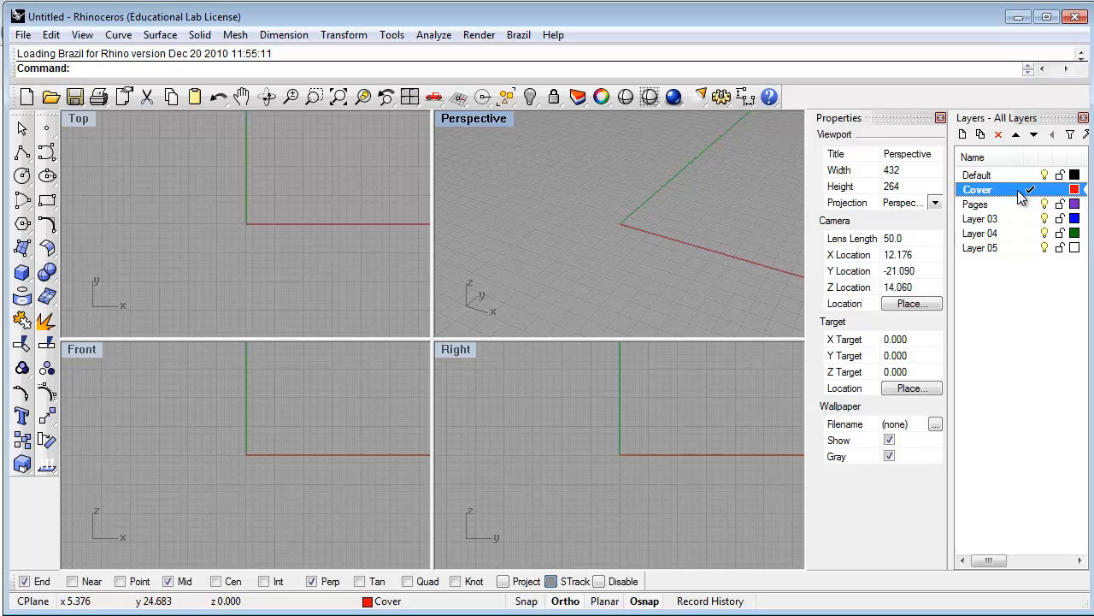
right_click(980, 191)
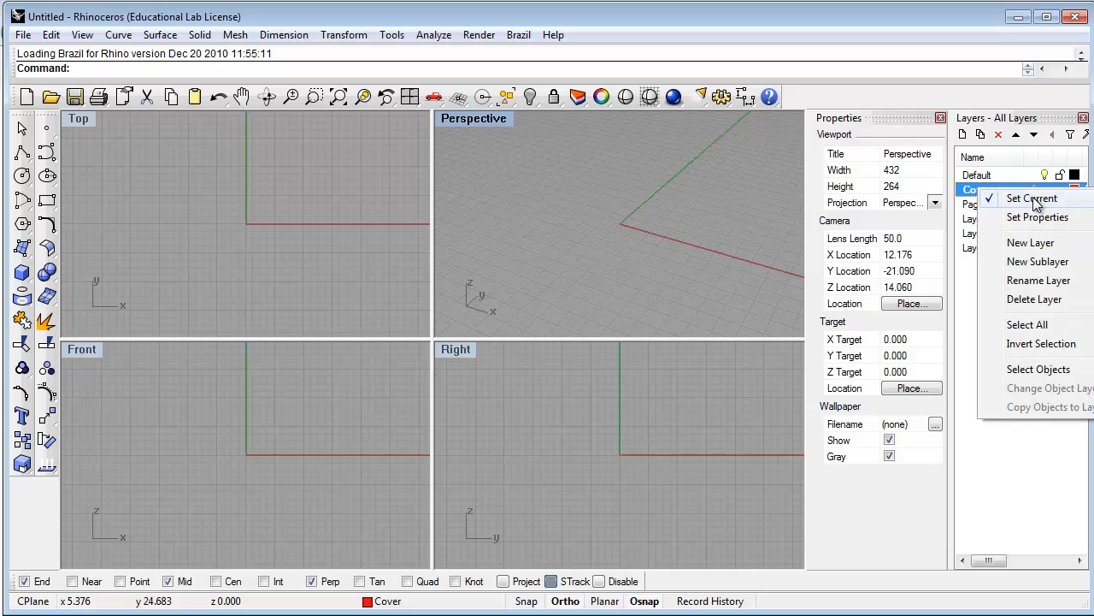
click(978, 192)
Set the Cover layer's colour to dark blue
click(1007, 205)
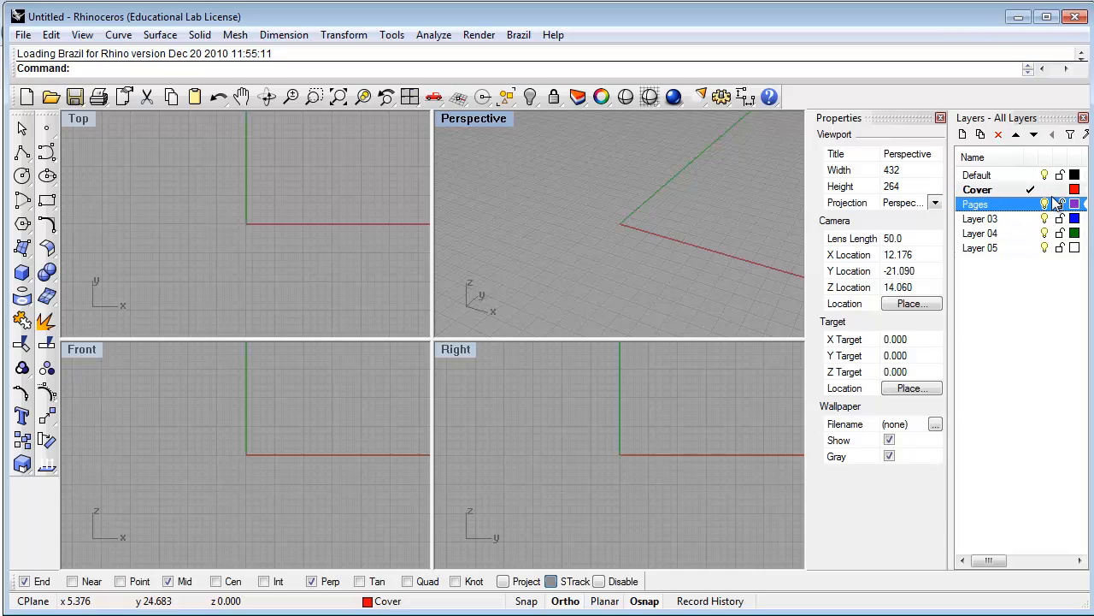
click(1075, 190)
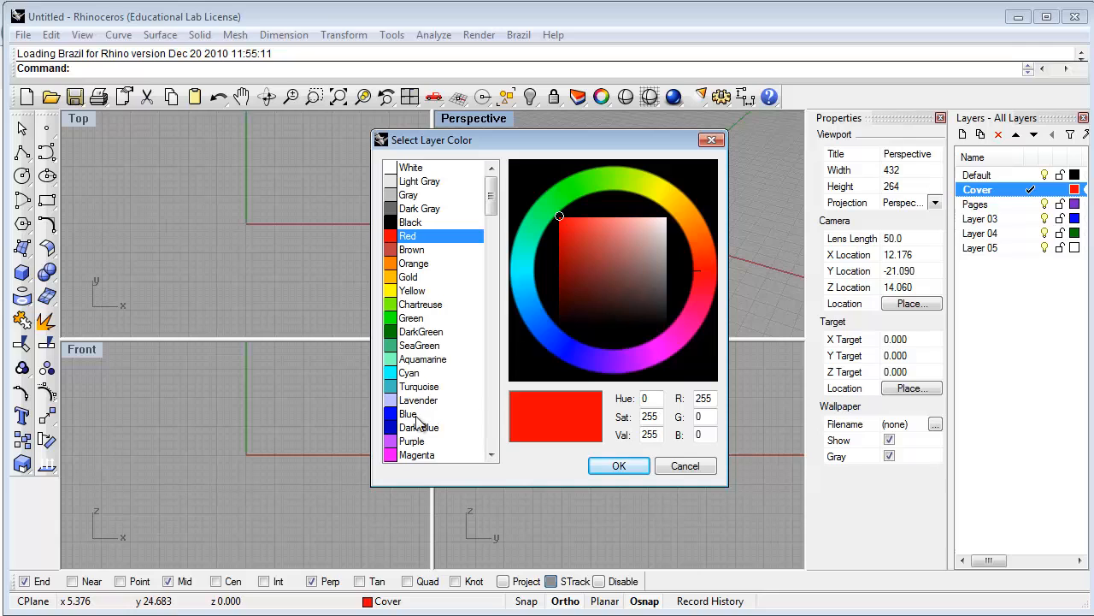
click(391, 432)
click(617, 466)
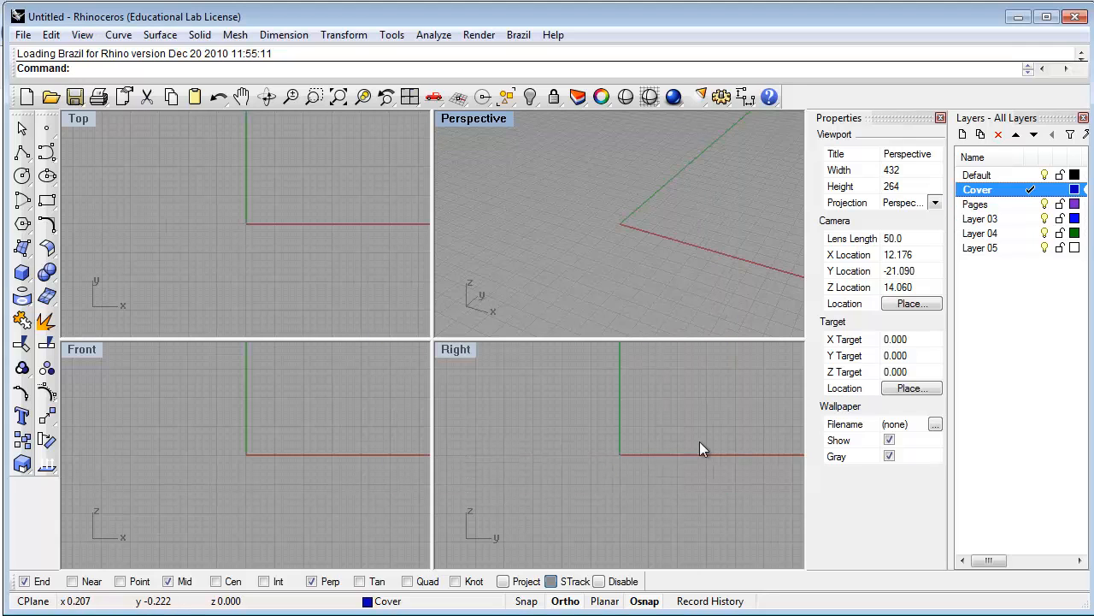
Set the Pages layer's colour to pale yellow
click(1075, 203)
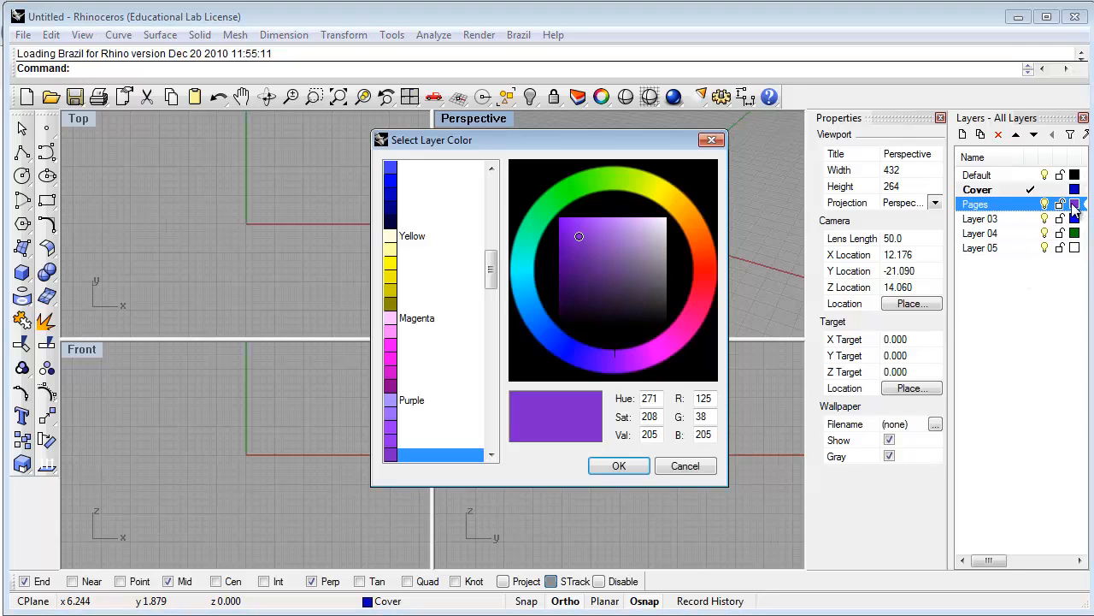
click(386, 235)
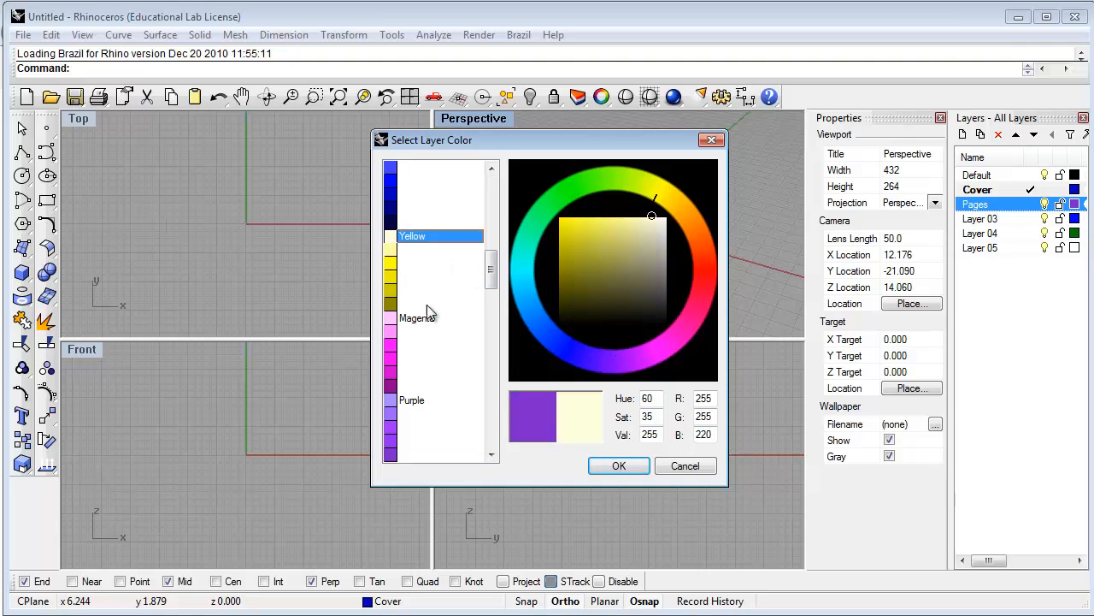
click(617, 466)
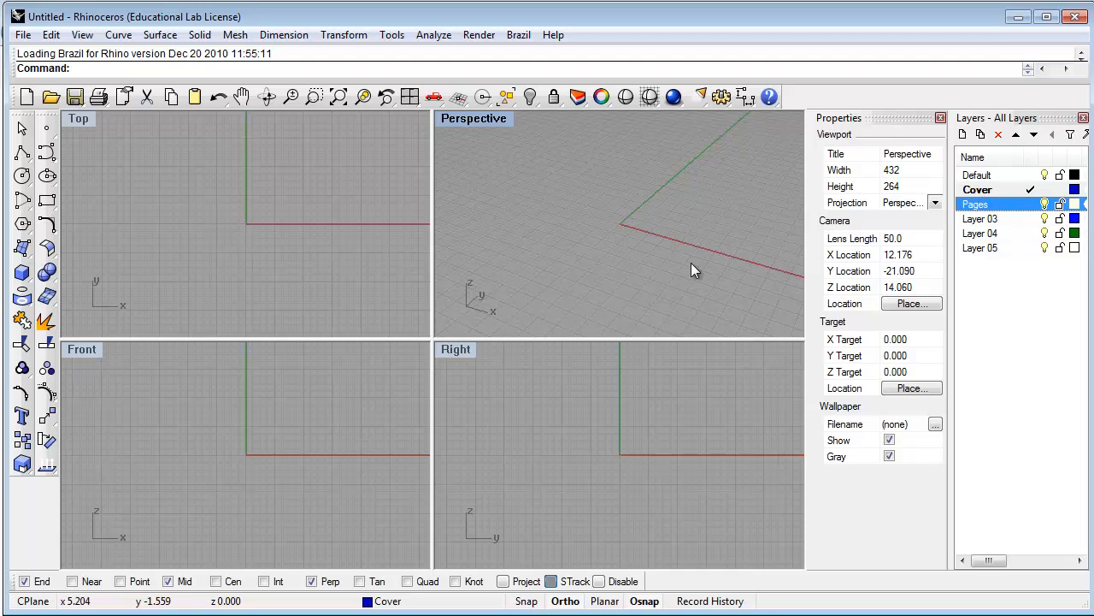
Maximize the Top viewport and start the Polyline command
double_click(77, 119)
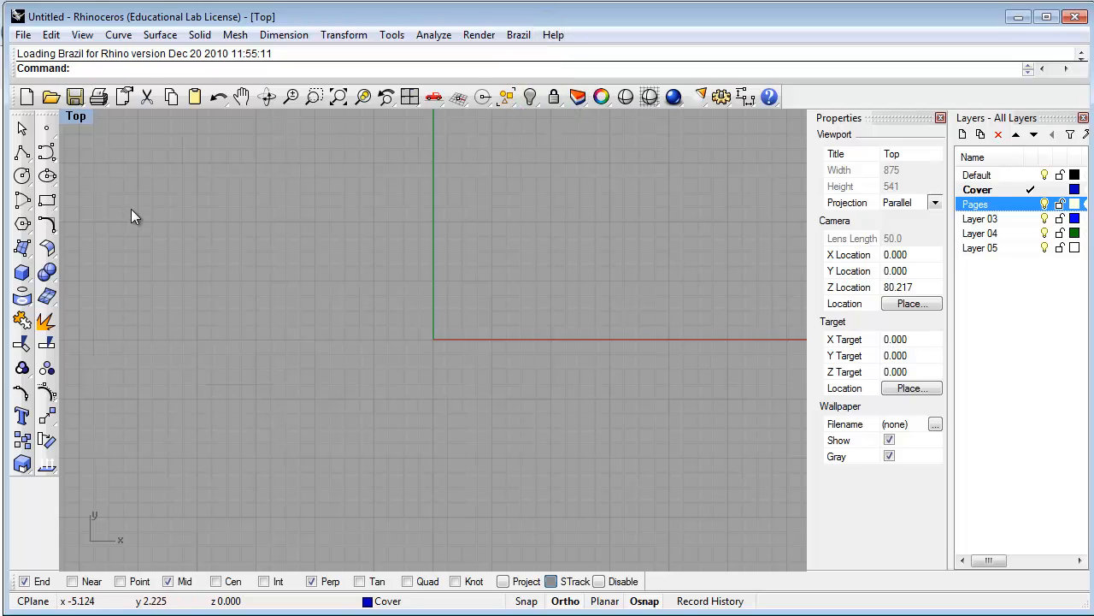
click(22, 154)
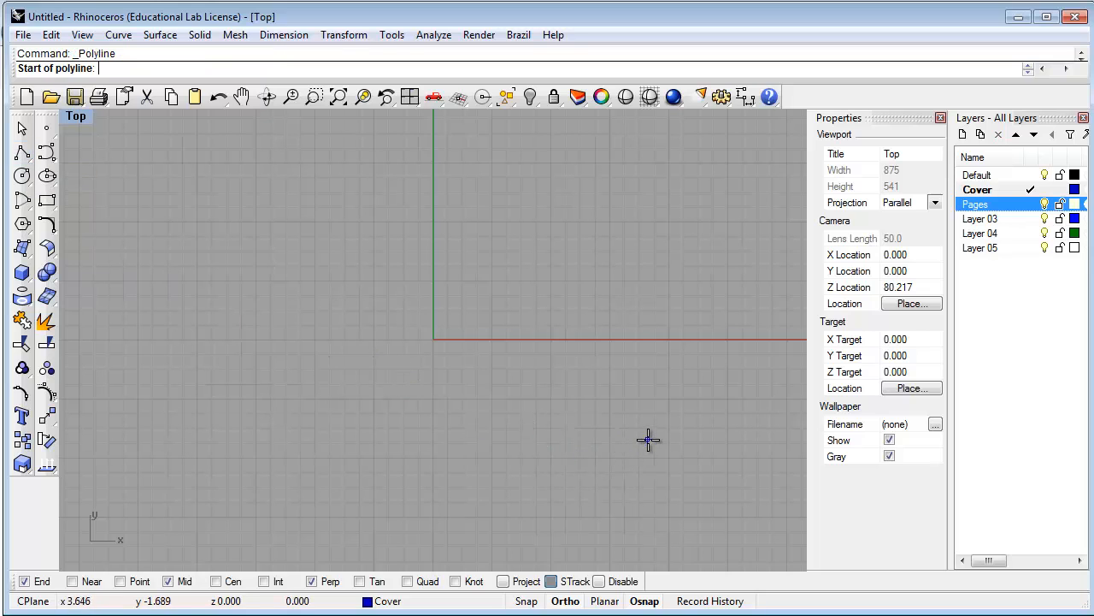
With Ortho on, draw the polyline's 5-7/8" horizontal bottom edge running left
click(581, 490)
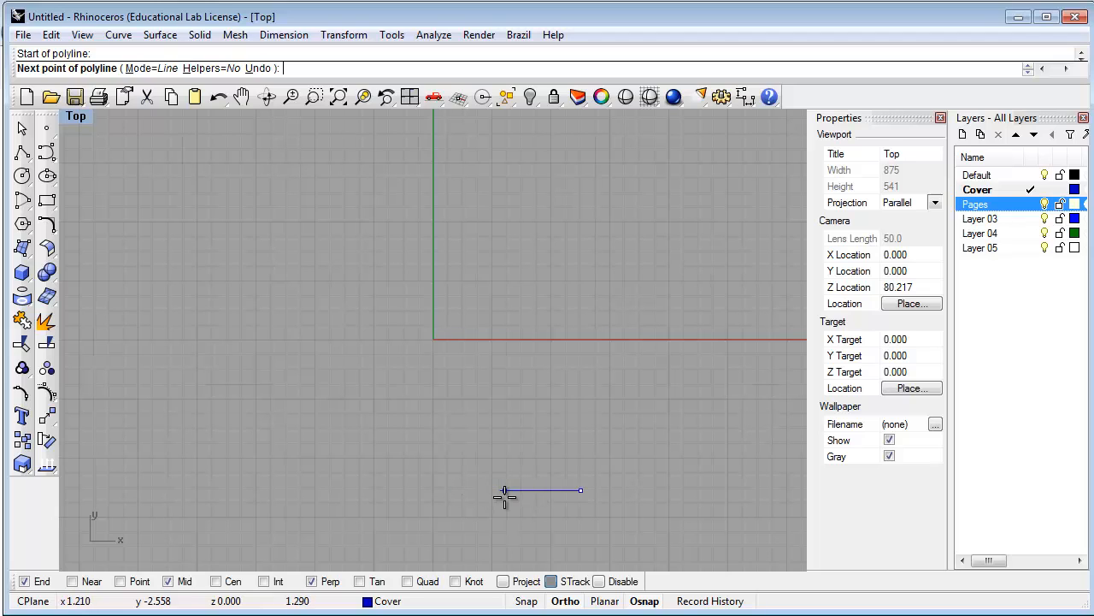
click(642, 602)
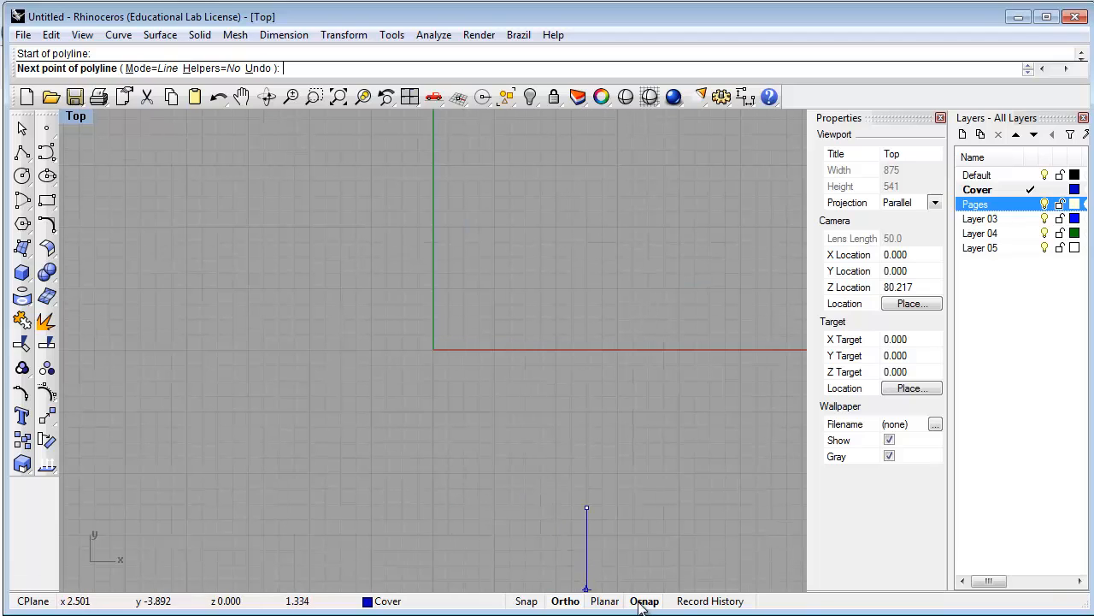
click(642, 601)
click(642, 602)
click(565, 601)
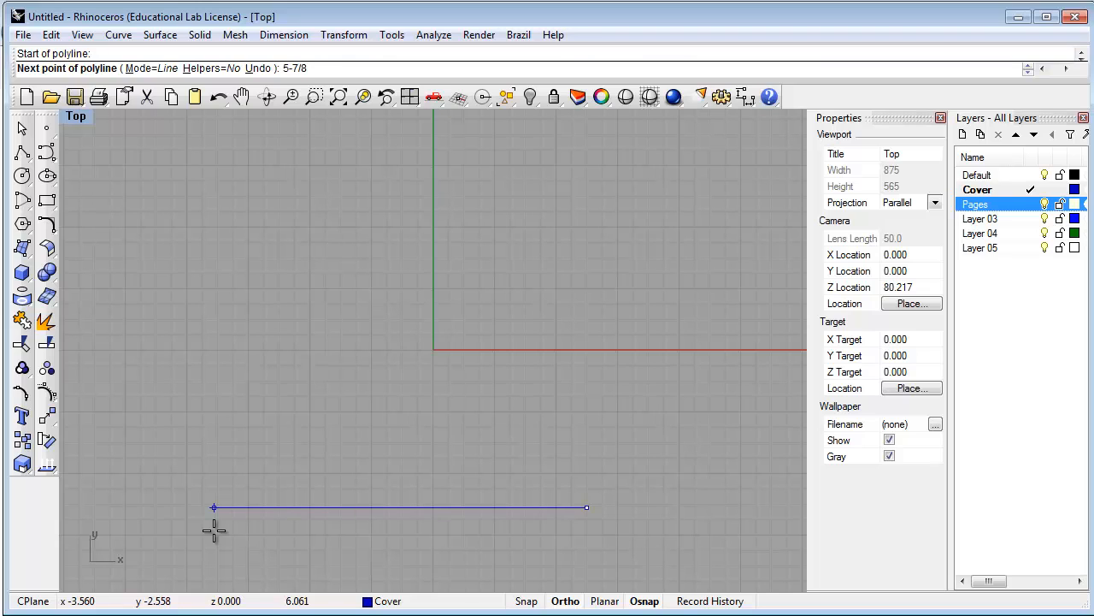
text(")
key(Return)
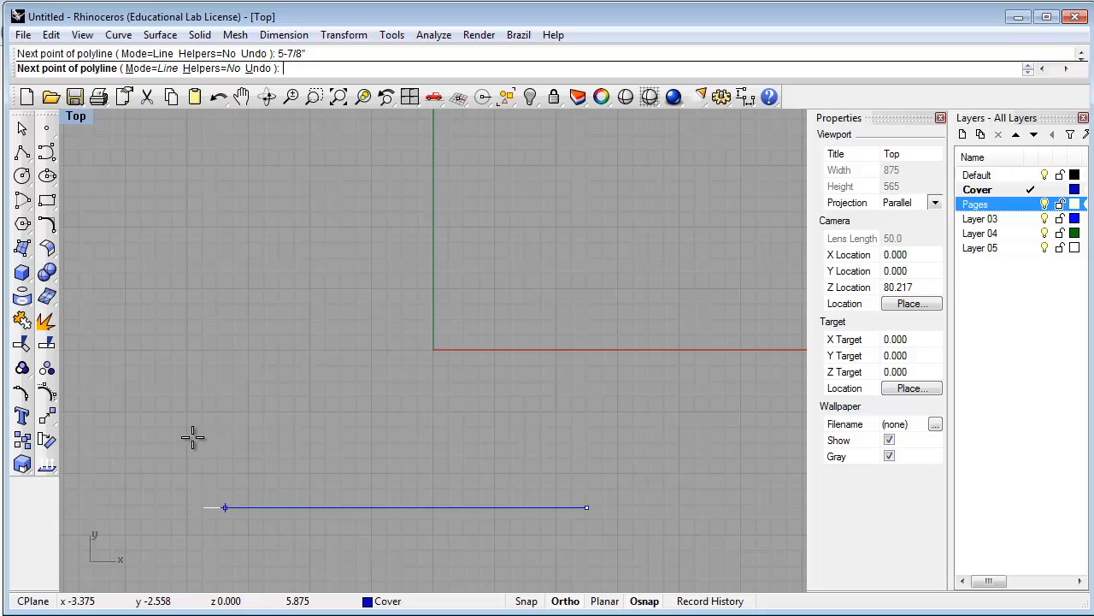
Add a 1-5/8" vertical left edge and a top edge back to the top-right corner
click(158, 485)
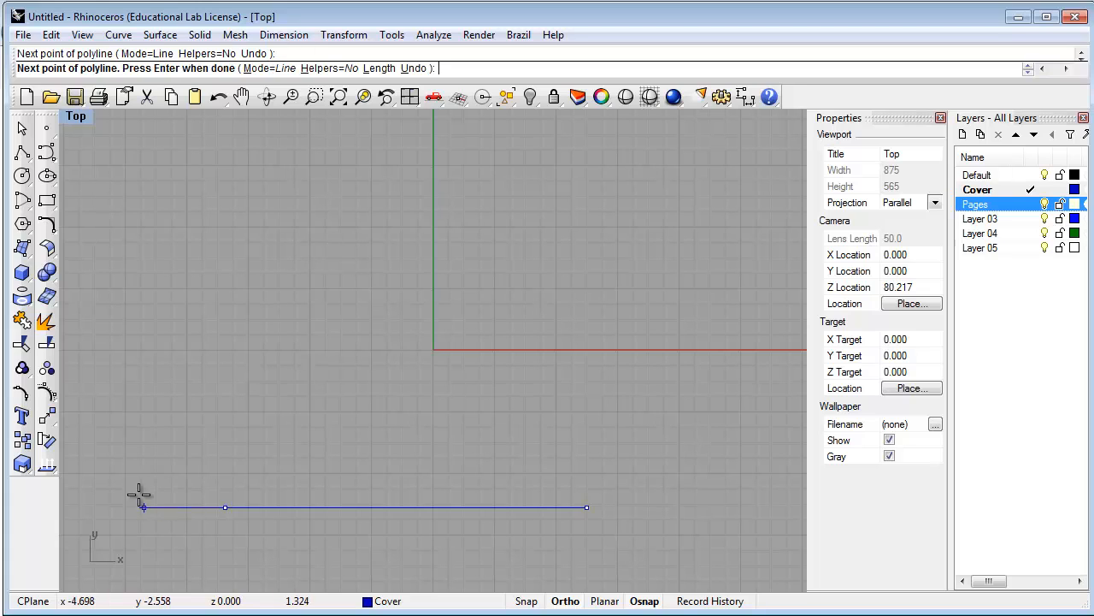
key(ctrl+z)
text(1-5/)
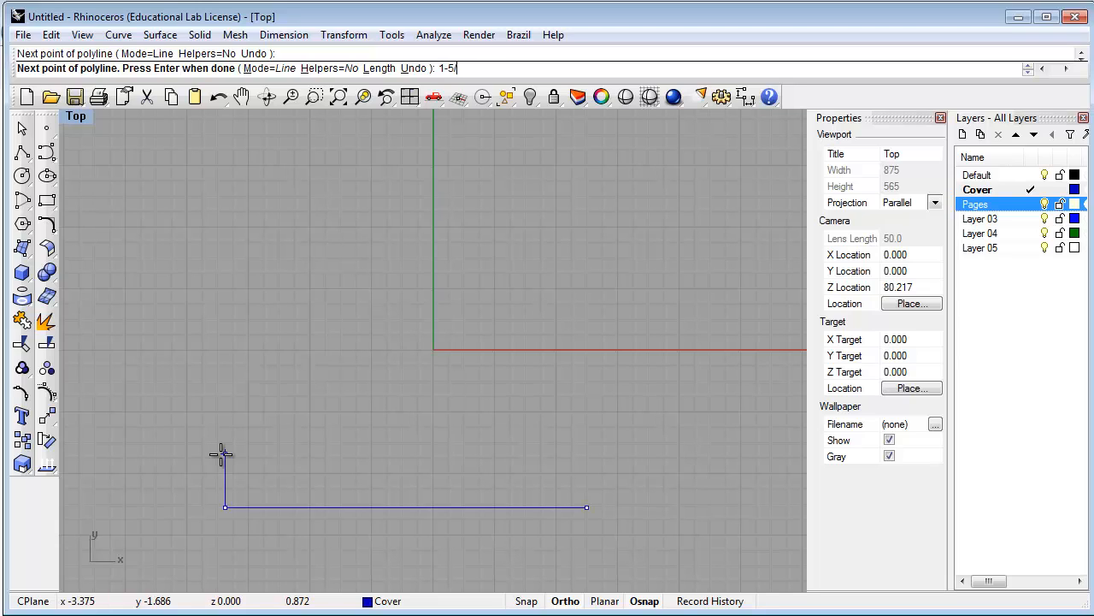
text(8)
text(')
key(Return)
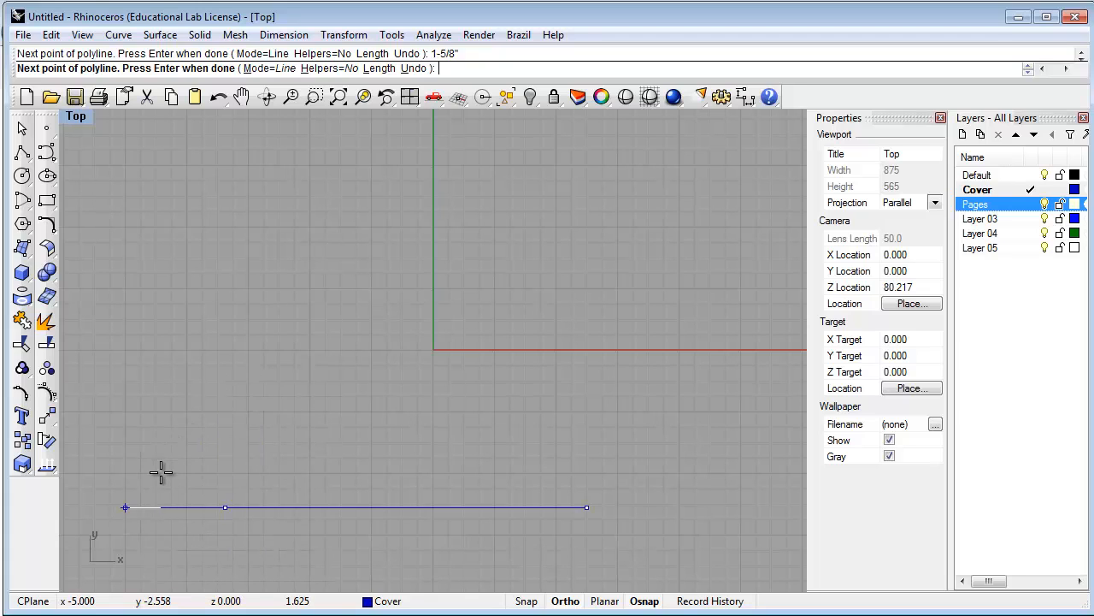
click(247, 430)
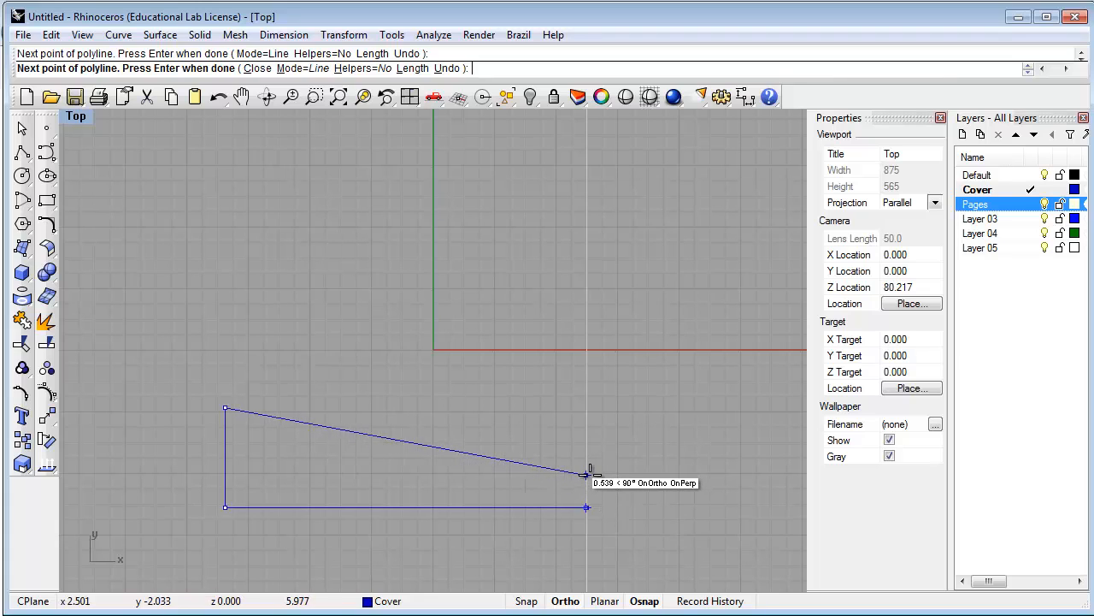
click(585, 407)
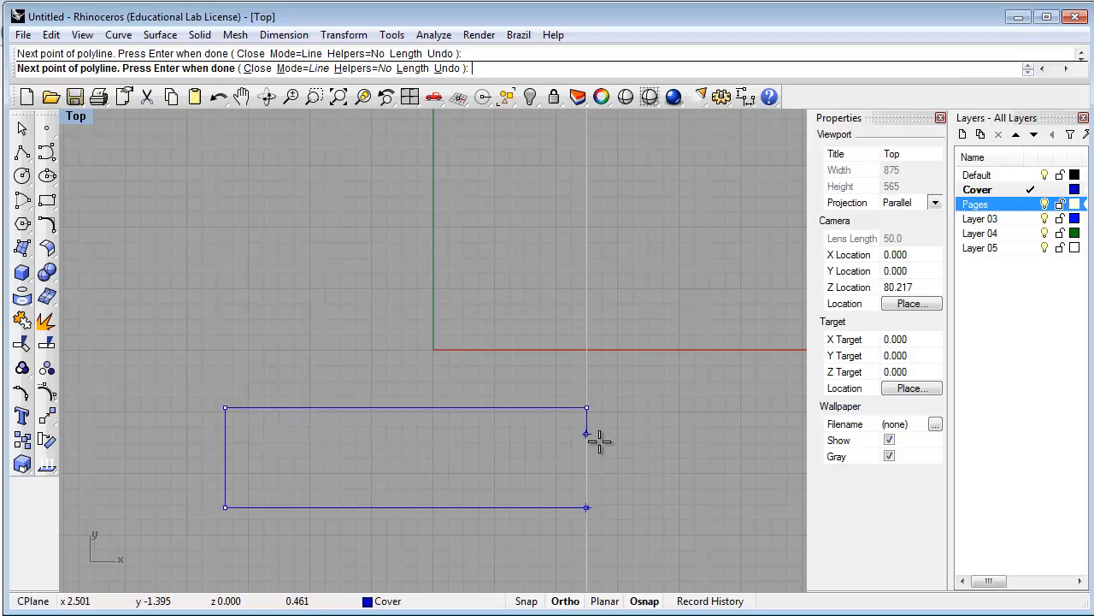
End the polyline and show the three-sided profile maximized in the Perspective view
key(Return)
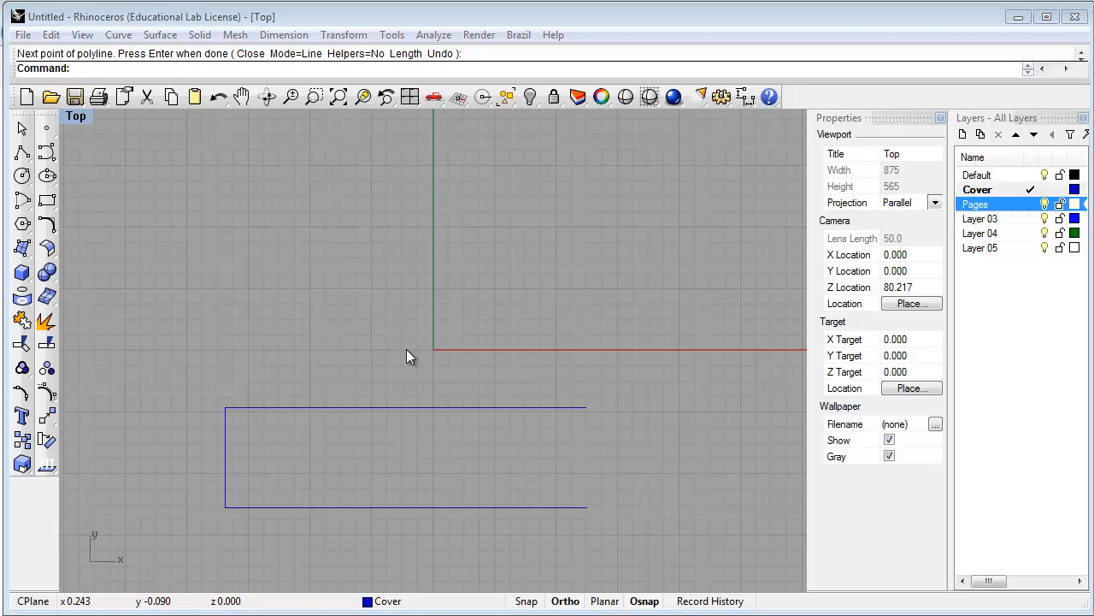
double_click(77, 117)
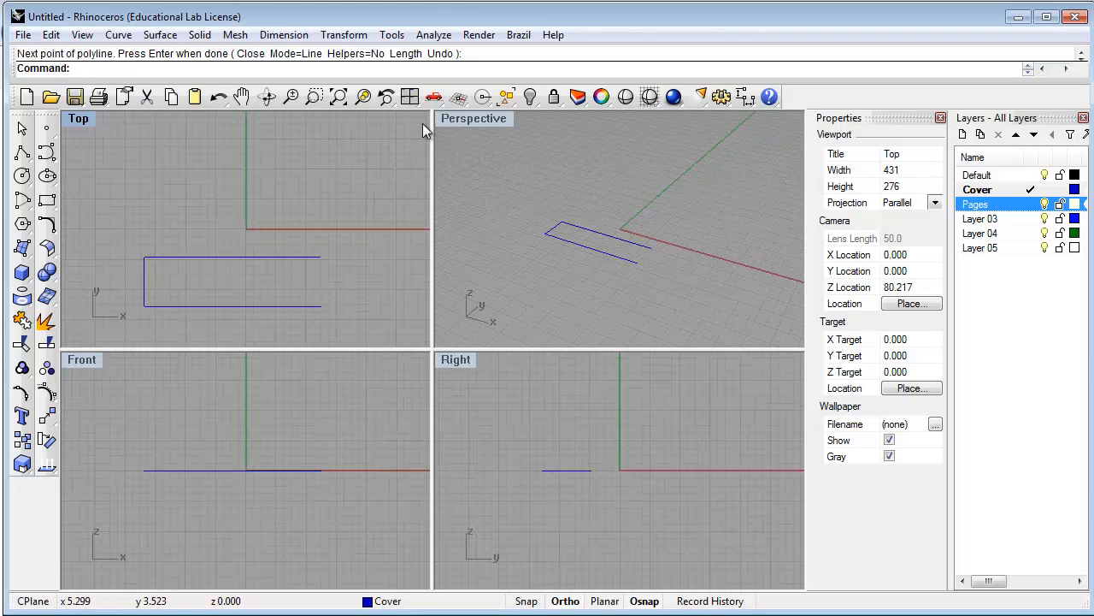
double_click(458, 118)
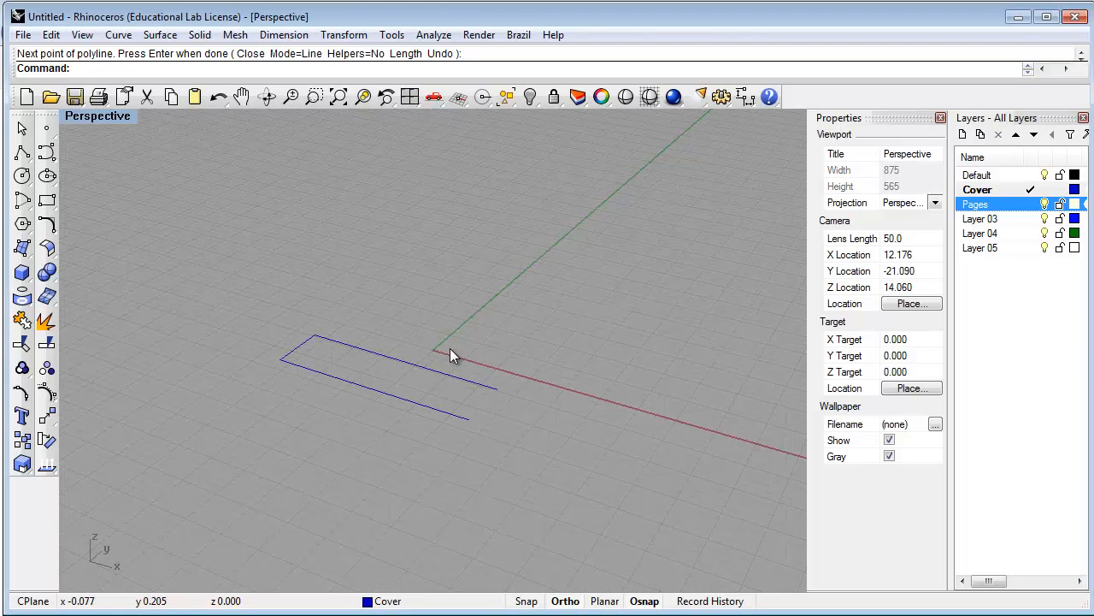
shift+right_drag(468, 307, 484, 412)
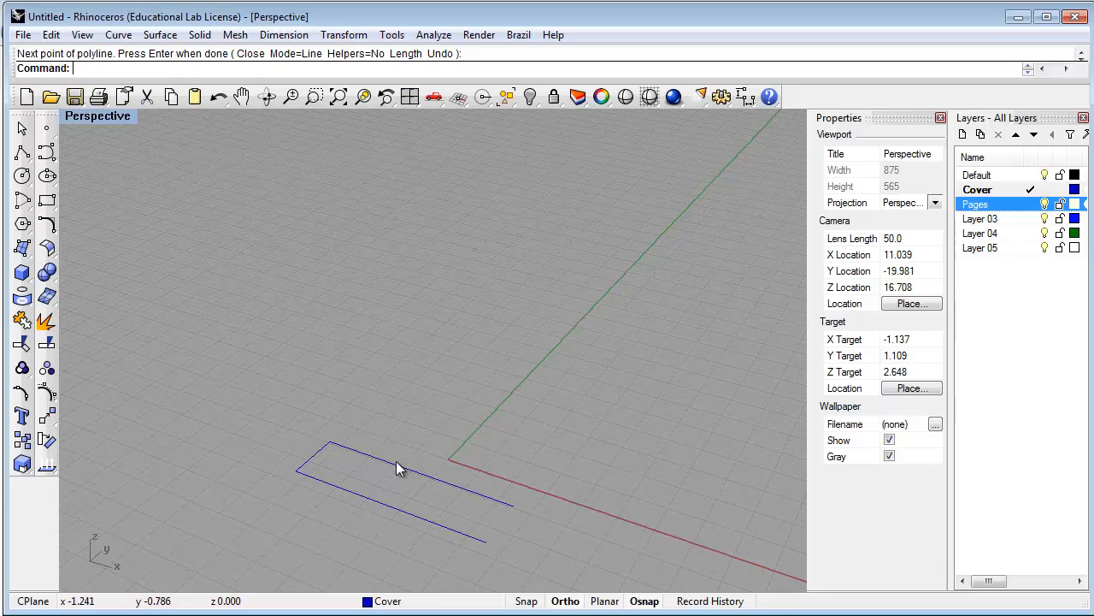
Float the Surface tools as a palette, tearing off and then closing the Solid tools
click(22, 250)
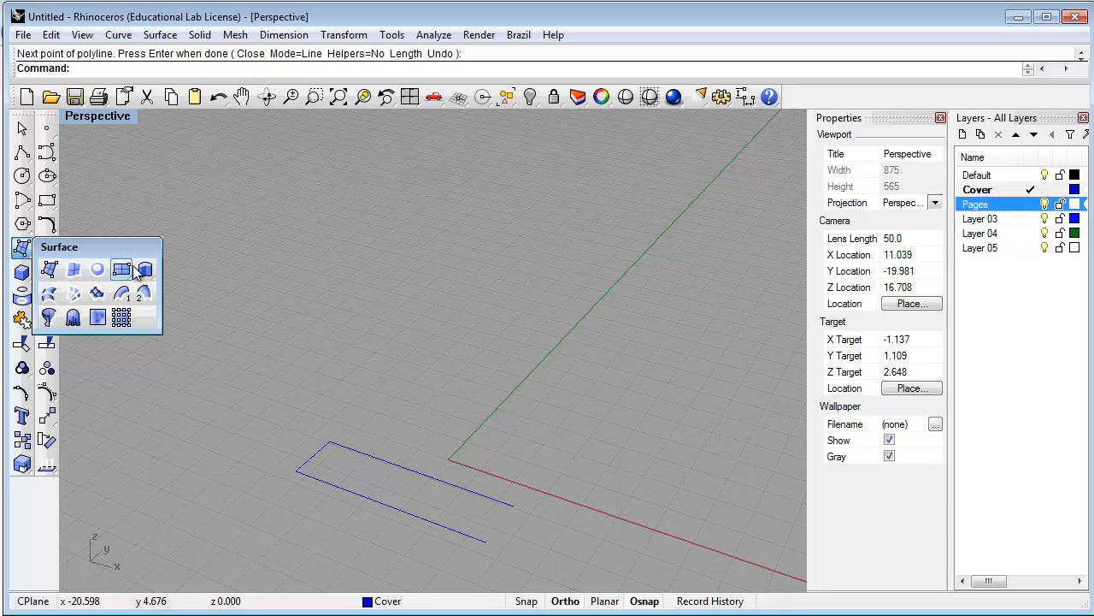
drag(113, 256, 146, 186)
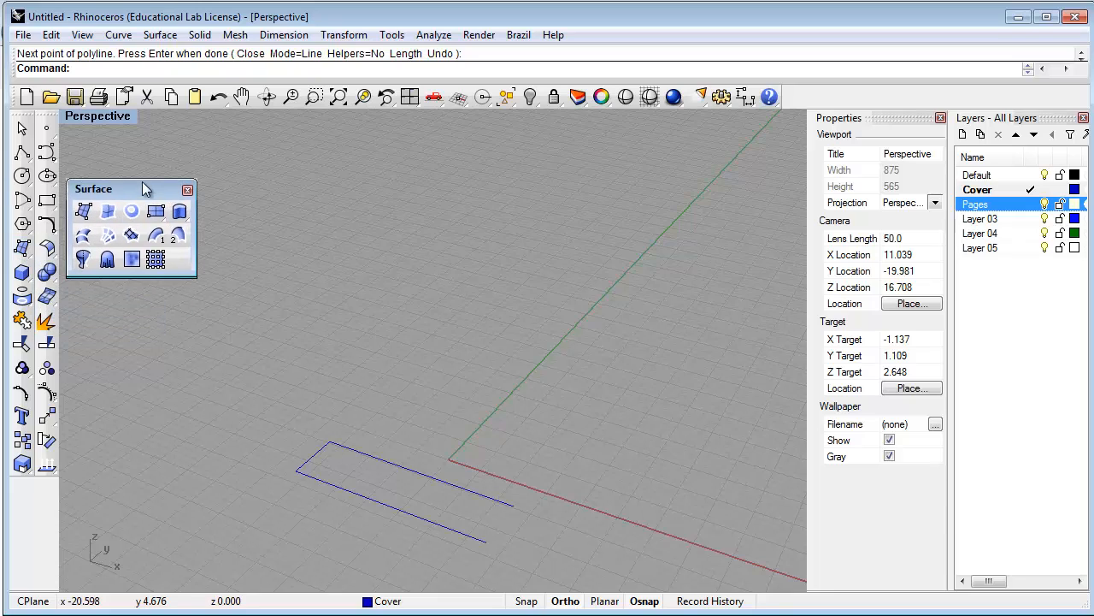
click(22, 278)
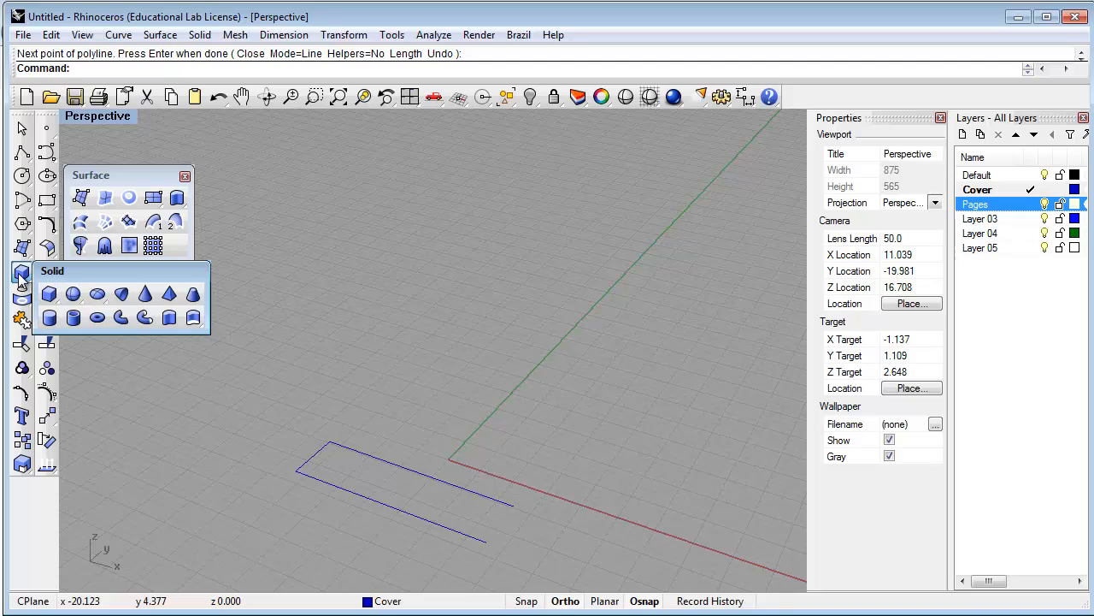
drag(89, 276, 117, 277)
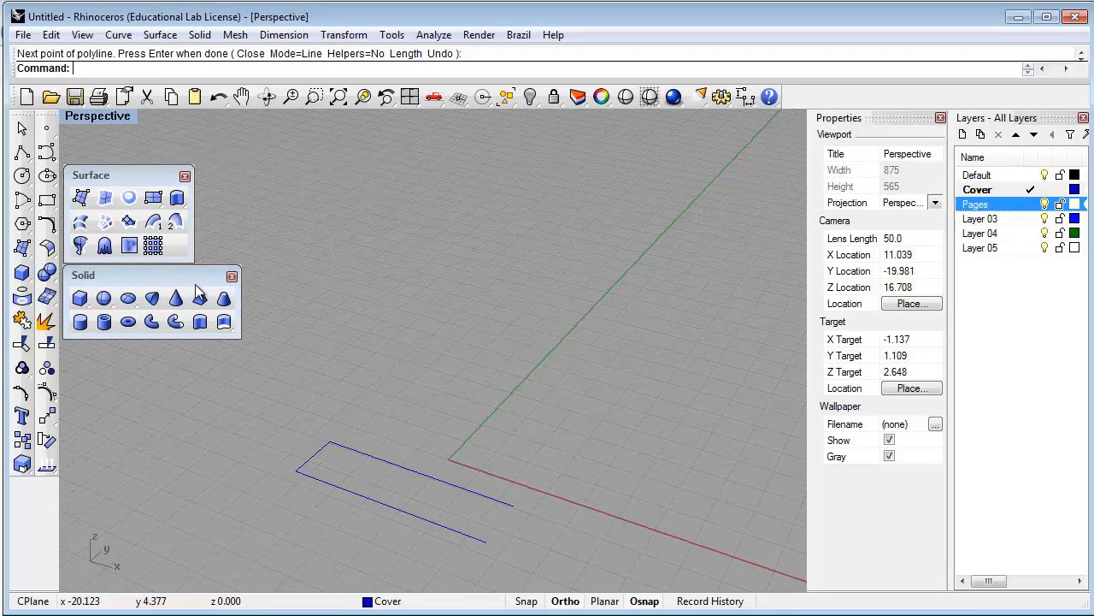
click(232, 276)
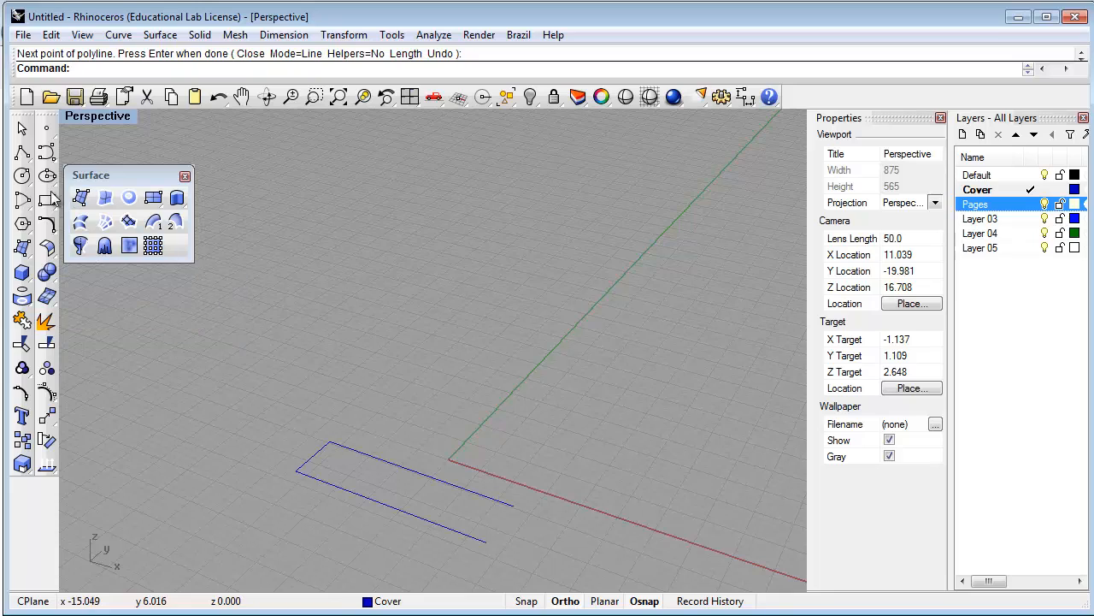
Extrude the blue cover profile straight up 8-5/8" with Extrude Straight
click(177, 204)
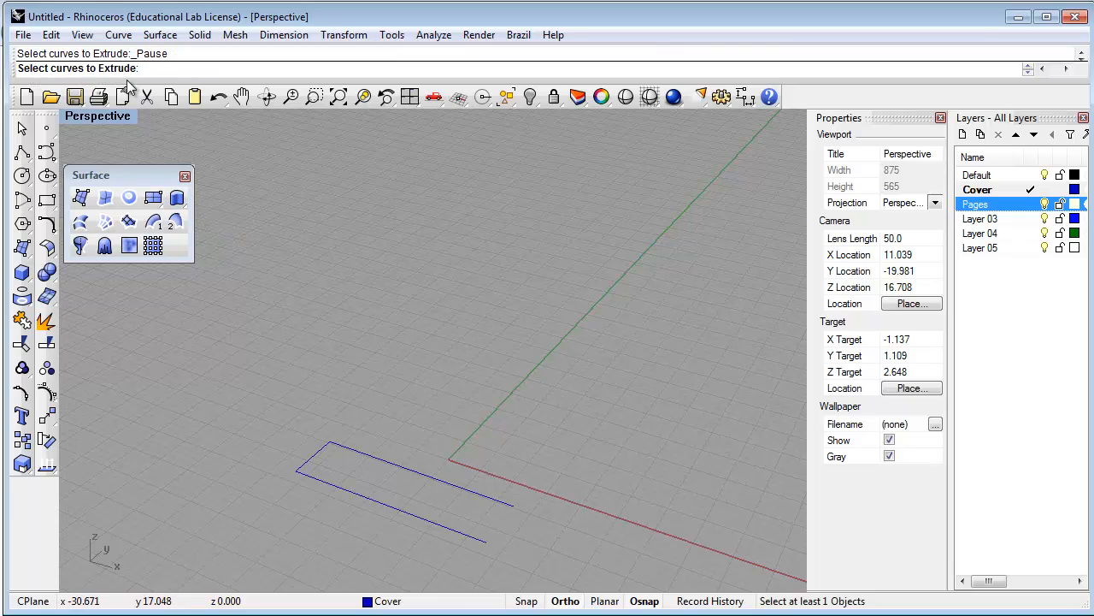
click(354, 448)
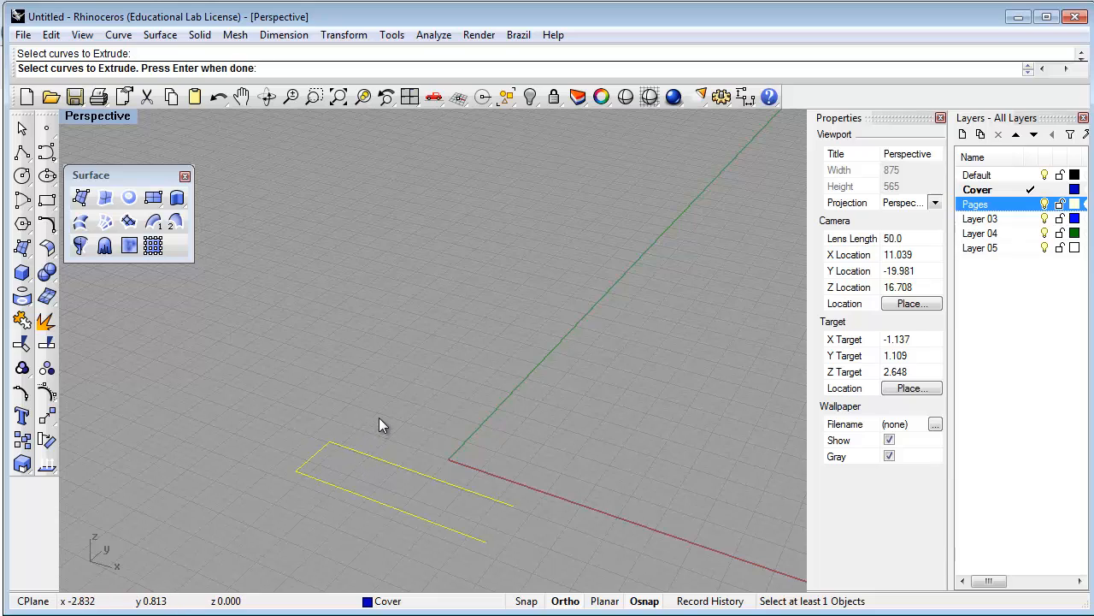
key(Return)
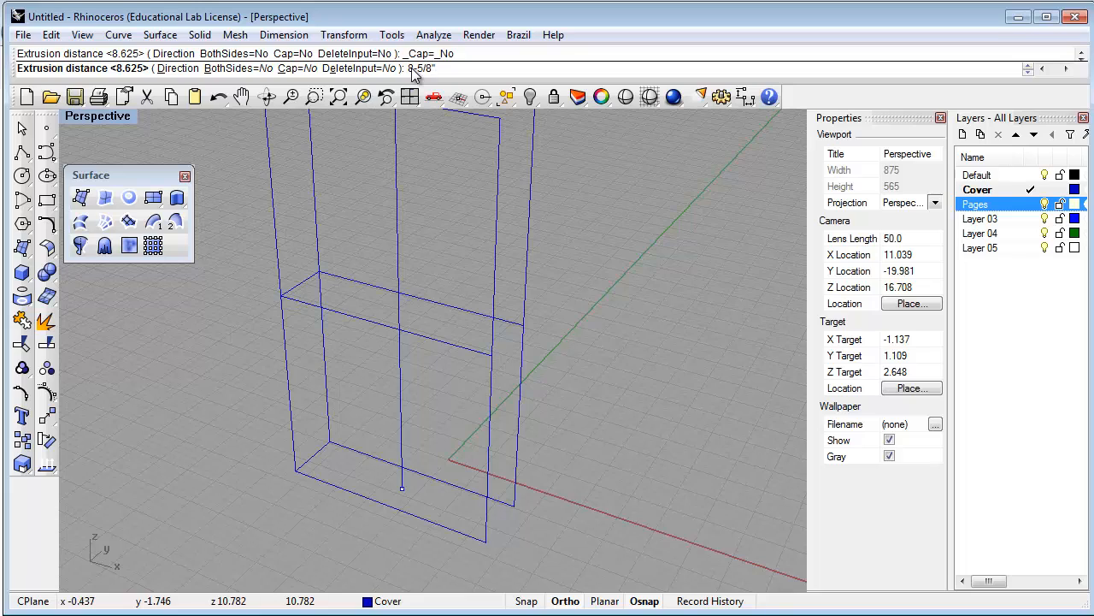
key(Return)
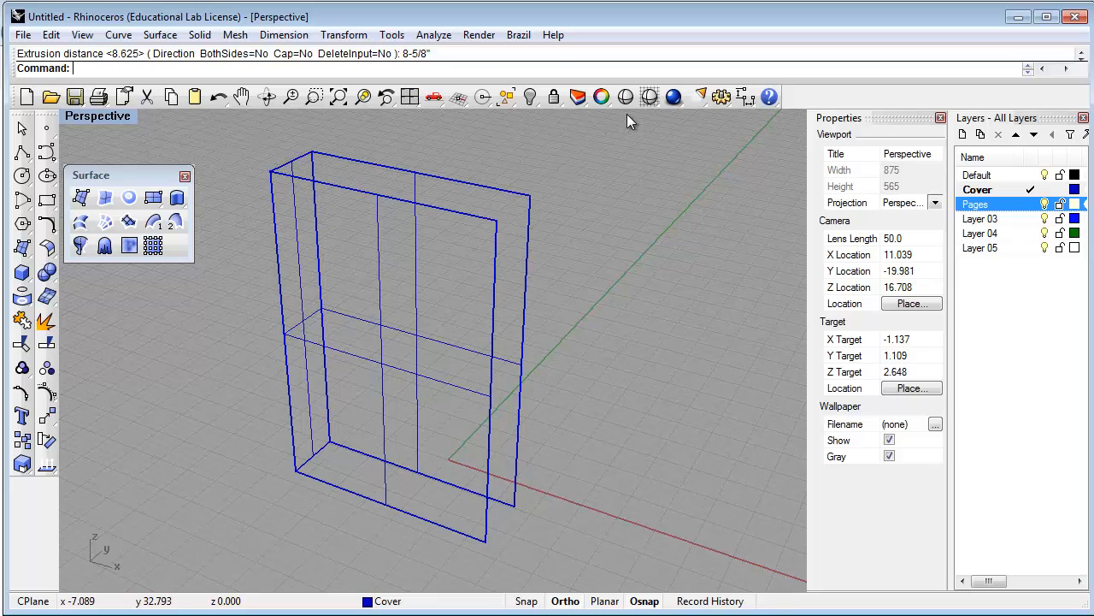
Shade the Perspective view and turn off the cover's surface isocurves
click(649, 98)
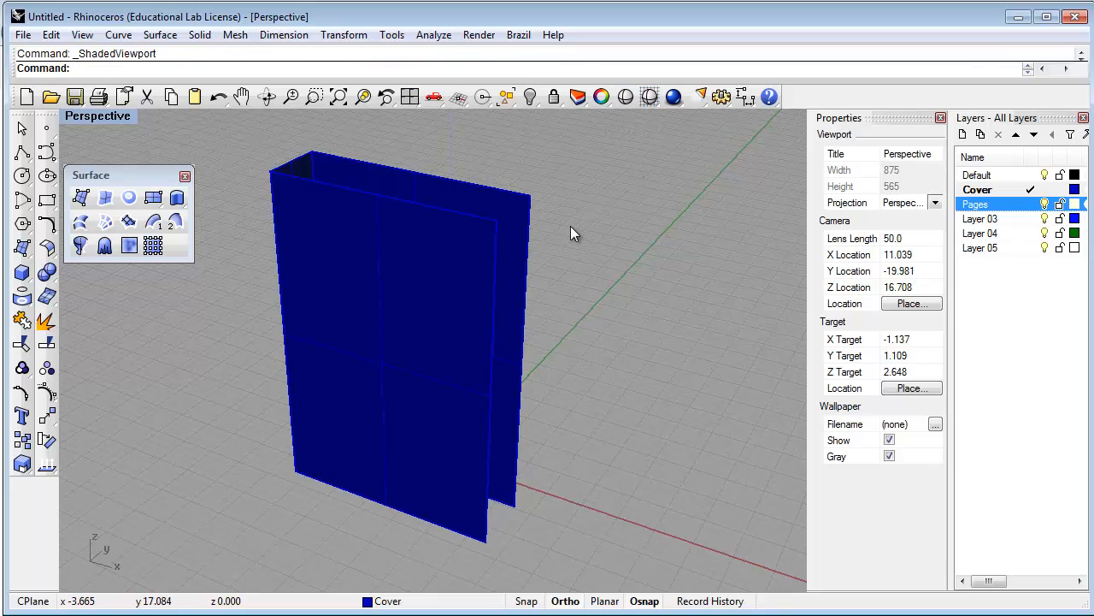
click(419, 257)
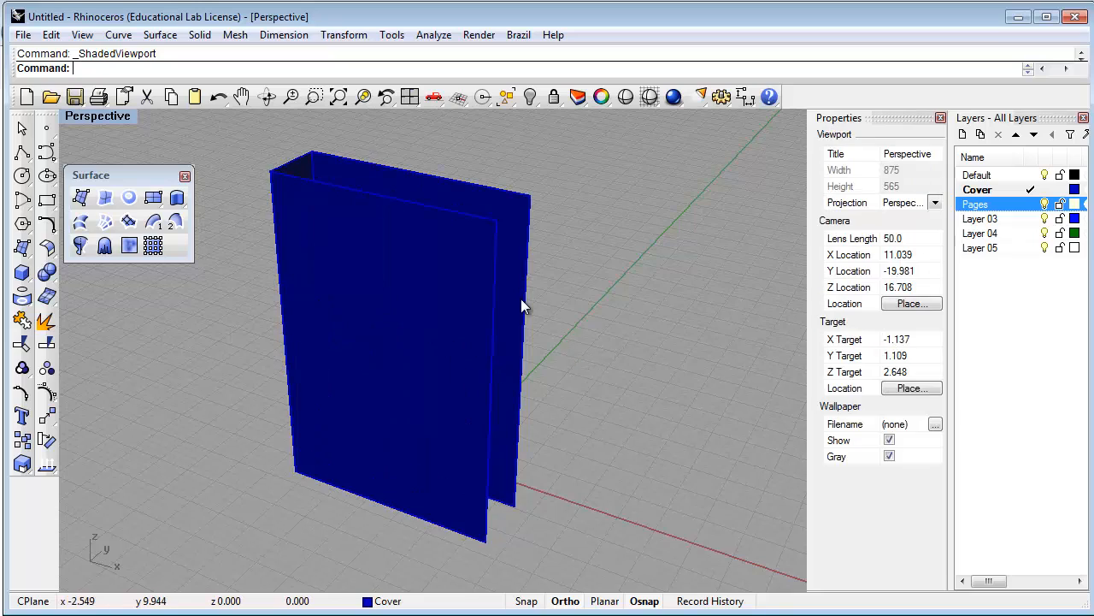
click(521, 299)
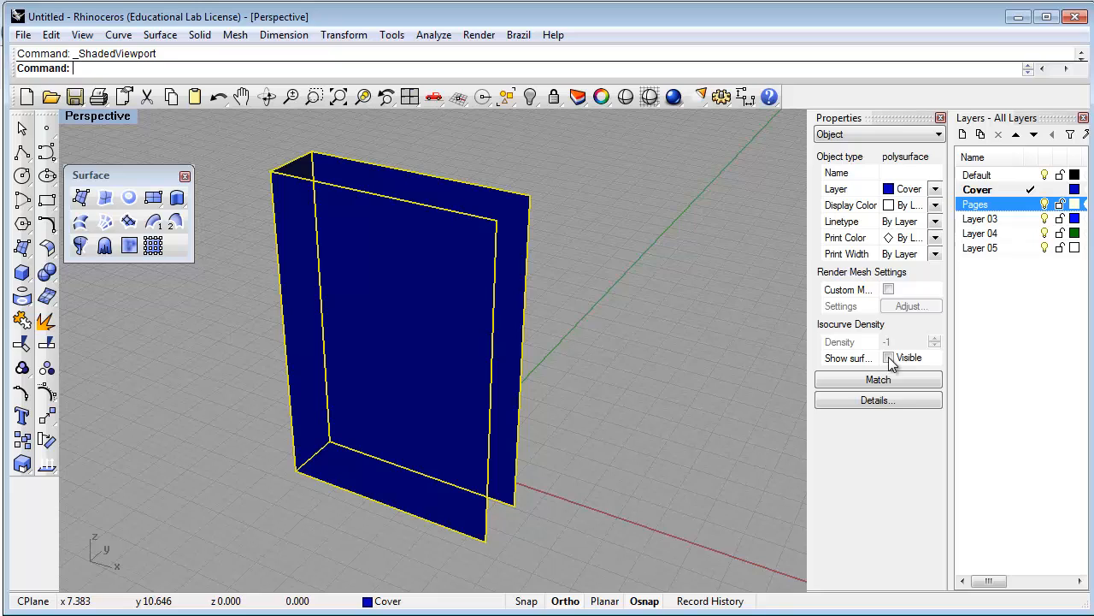
click(656, 451)
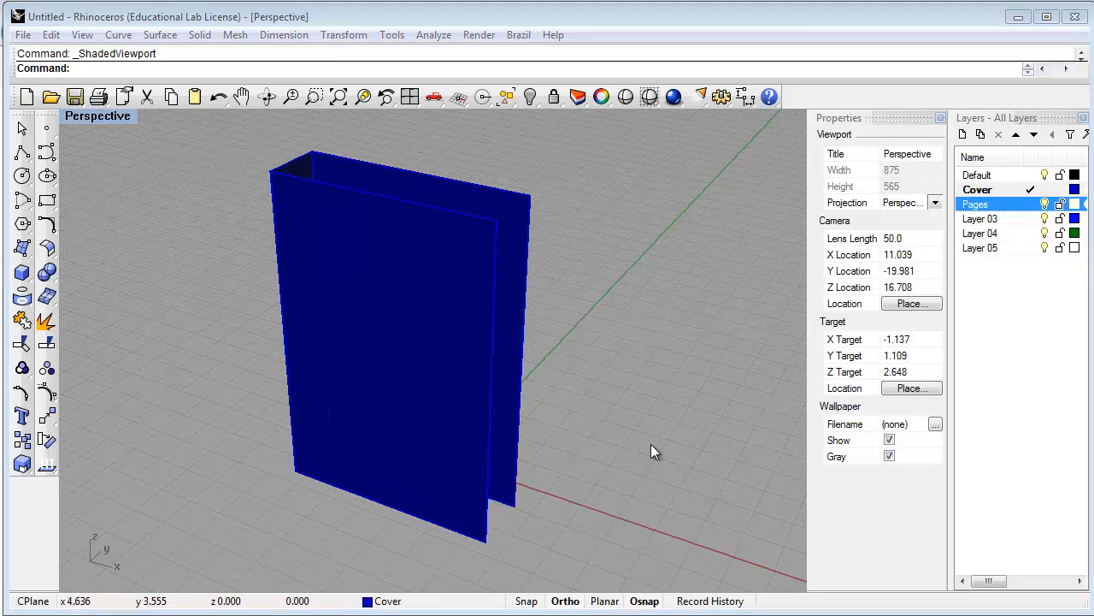
click(509, 203)
scroll(503, 198, up, 5)
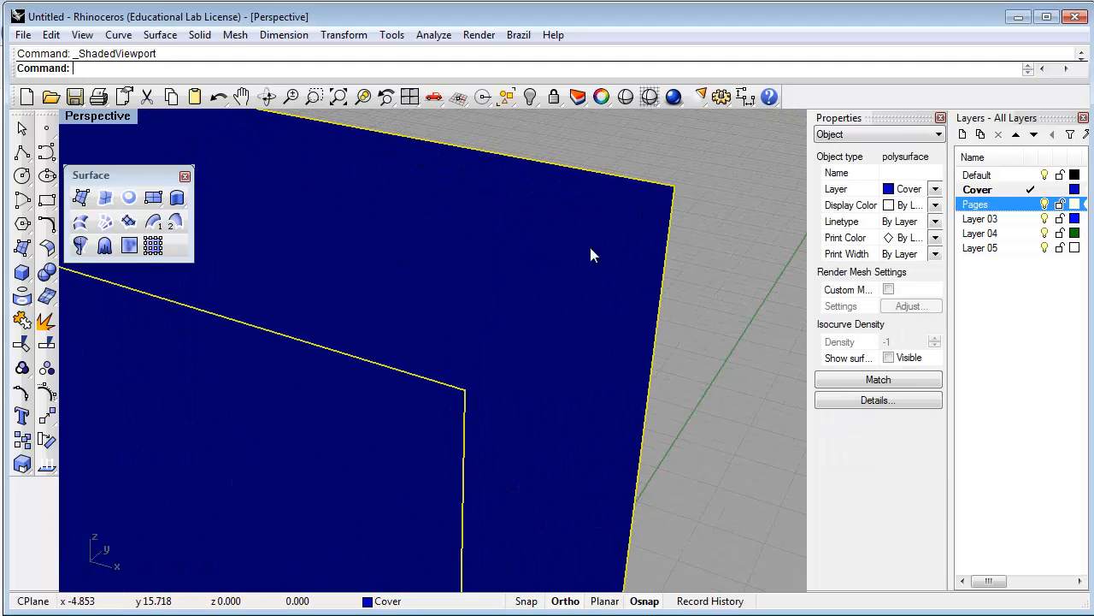
click(677, 195)
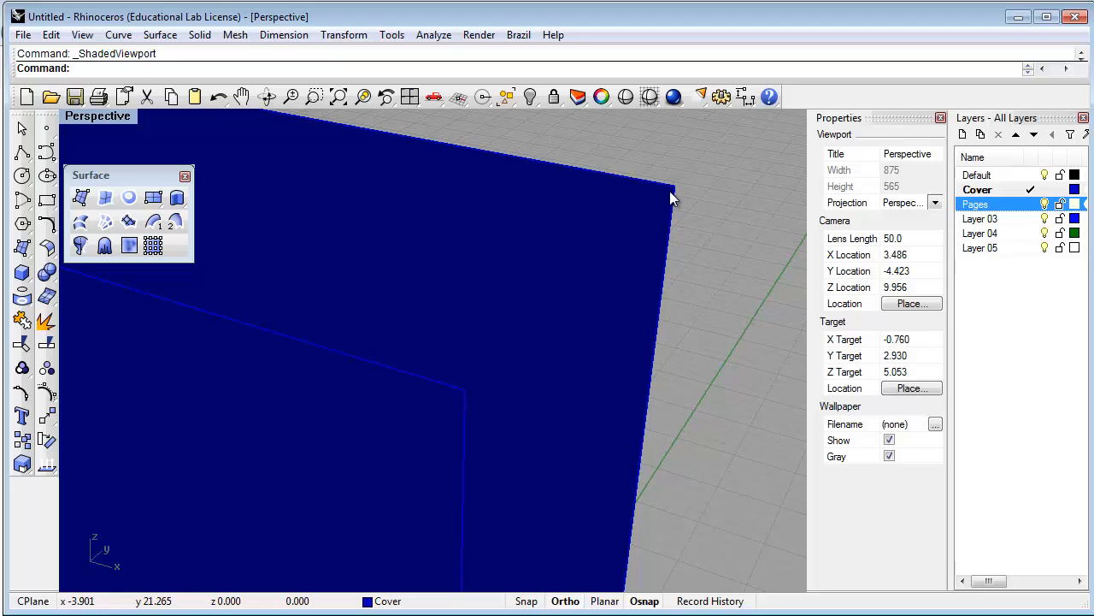
Offset the cover polysurface as a Solid, flipping the direction twice, with a 3/32 distance
scroll(671, 196, down, 5)
right_drag(667, 172, 666, 182)
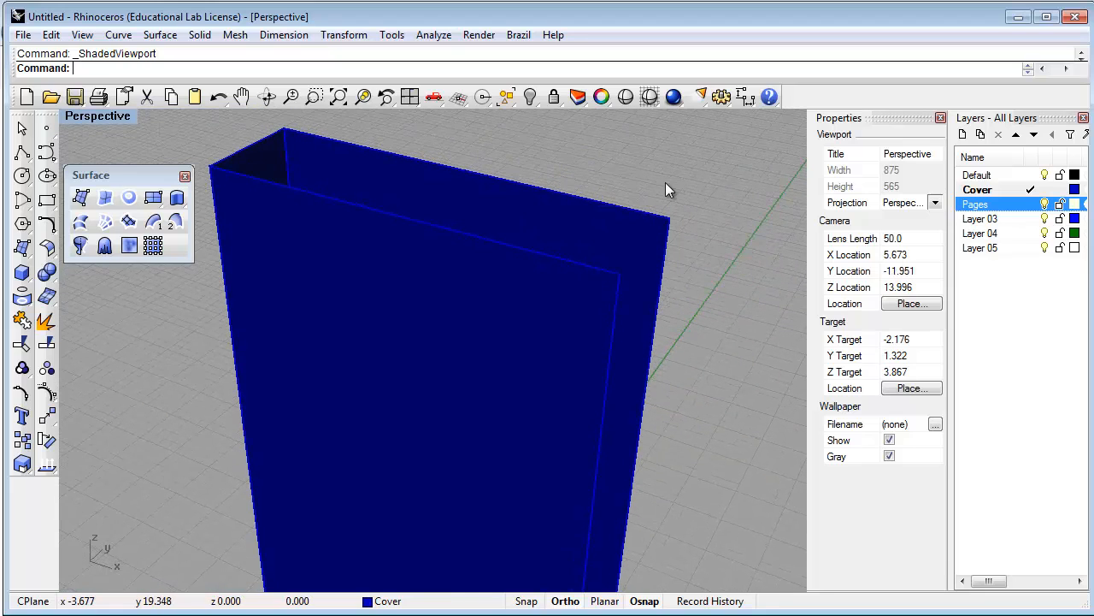
text(Offset)
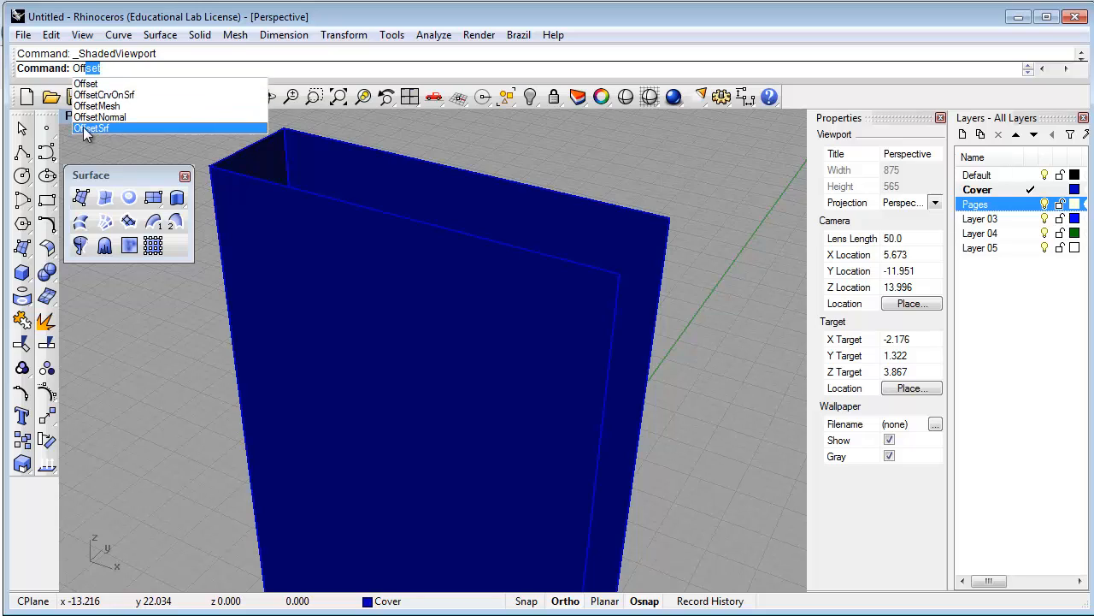
click(106, 129)
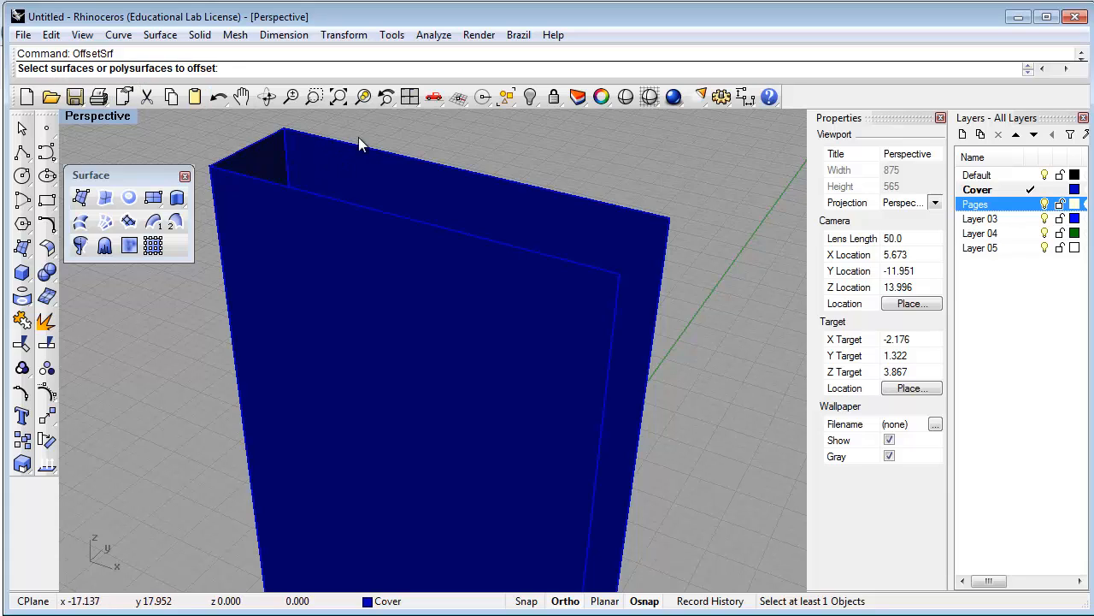
click(477, 188)
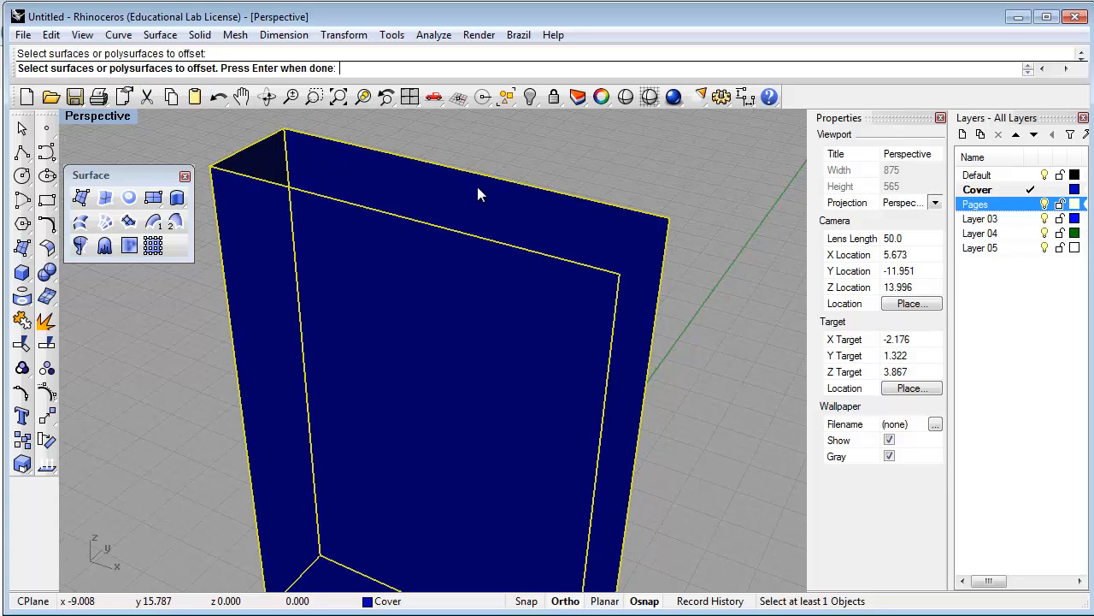
key(Return)
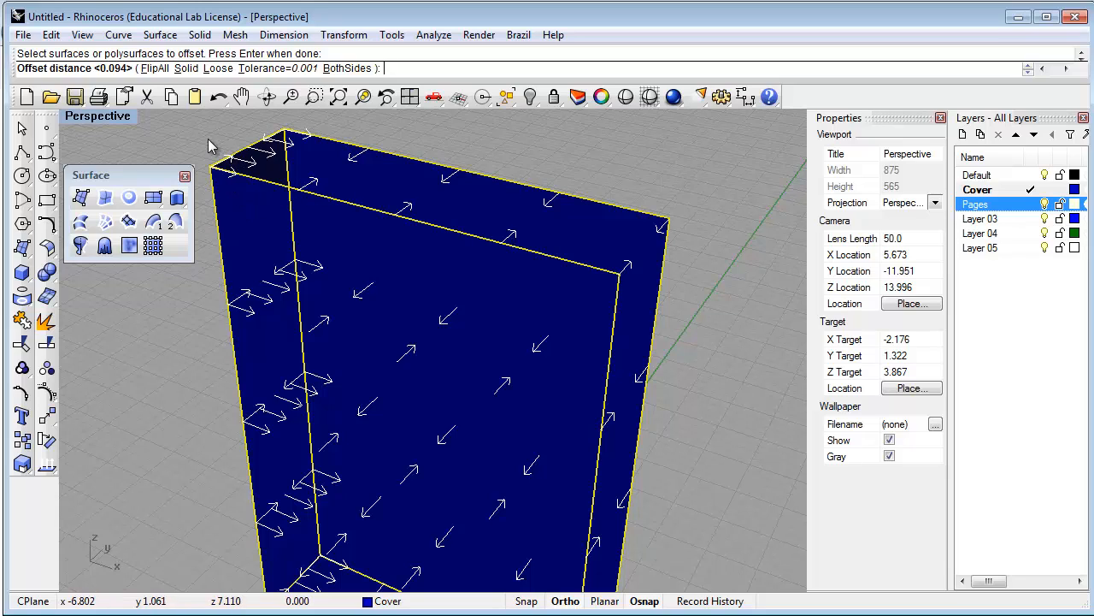
click(152, 69)
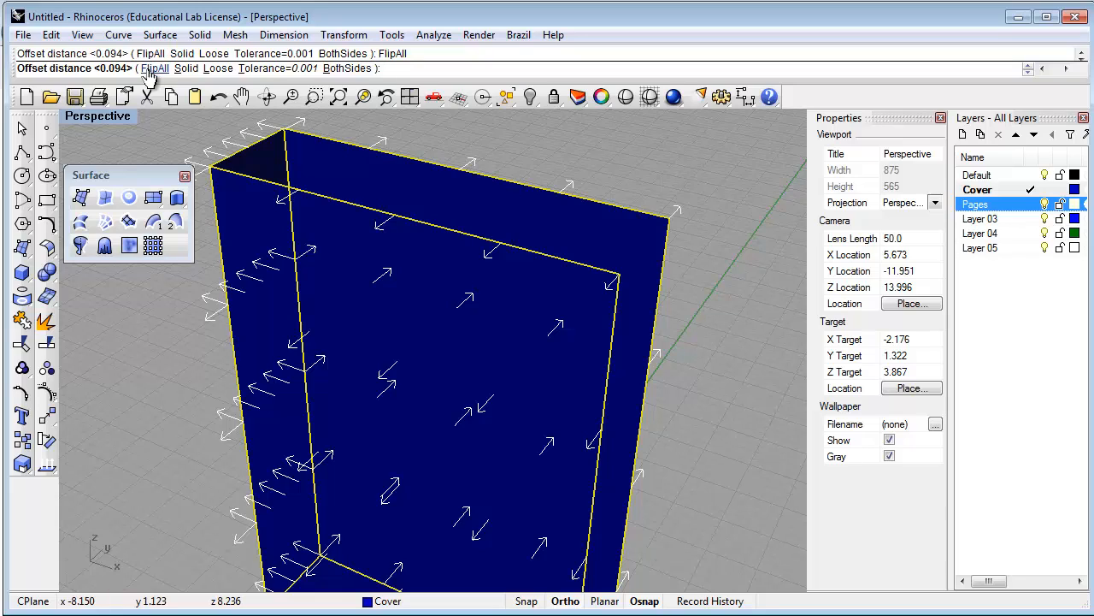
click(152, 70)
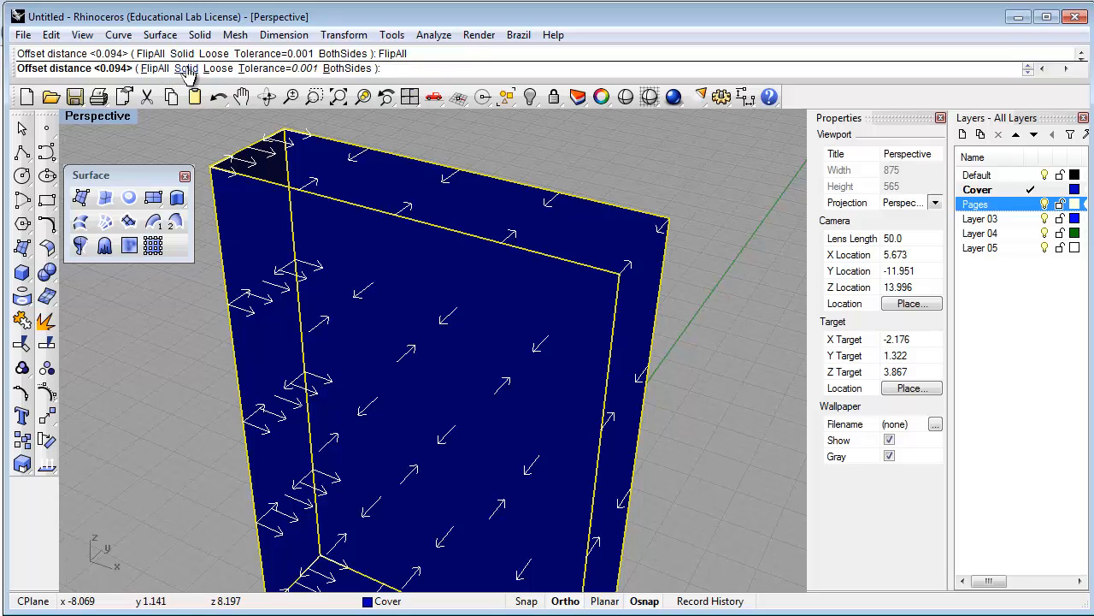
click(186, 69)
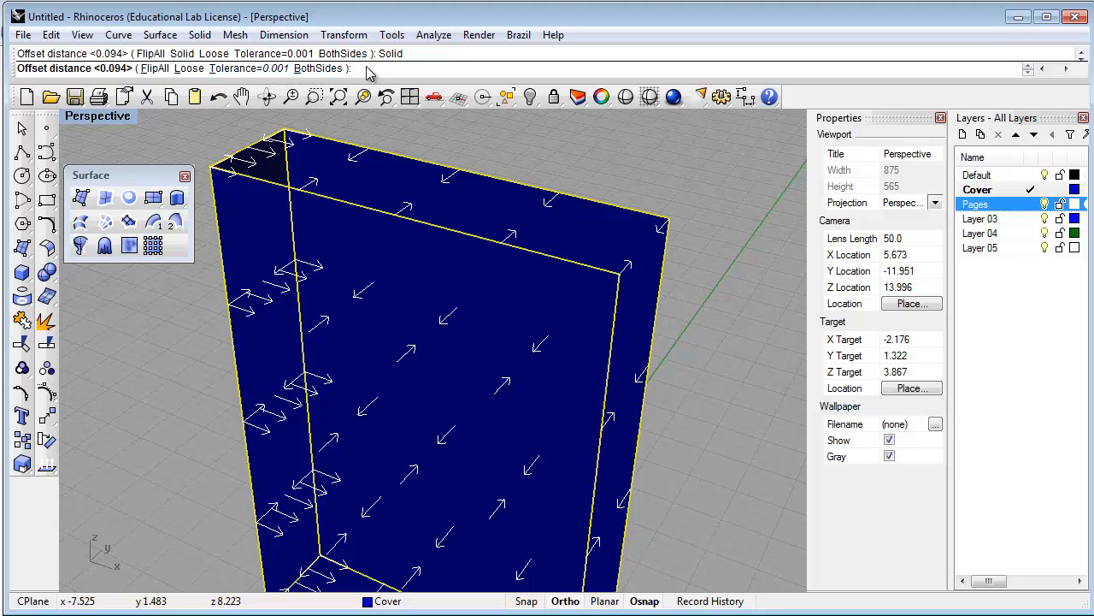
text(3/32")
key(Return)
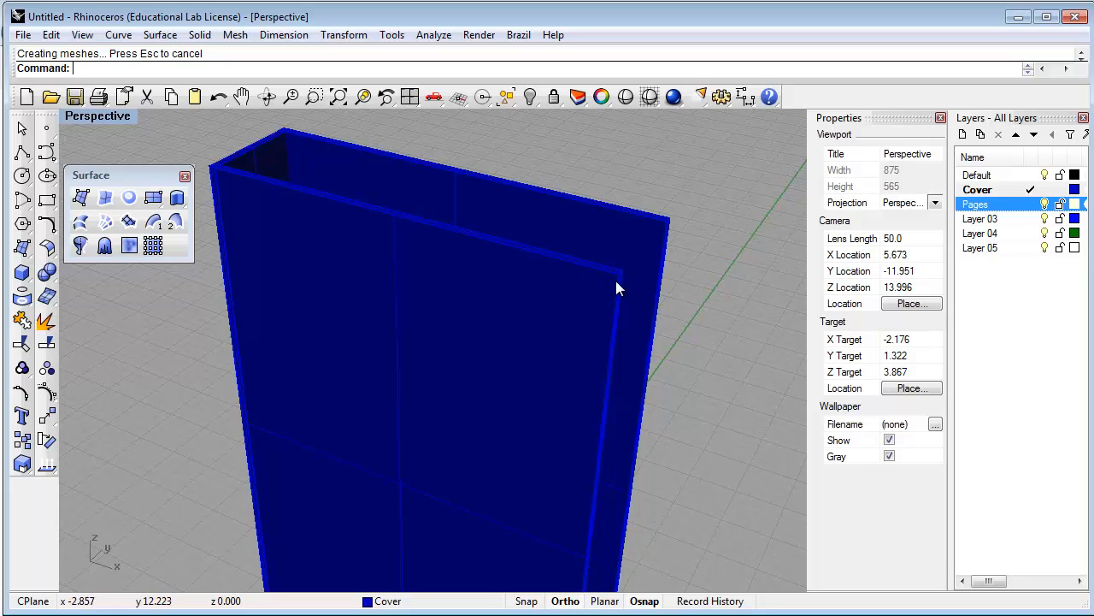
scroll(655, 247, up, 6)
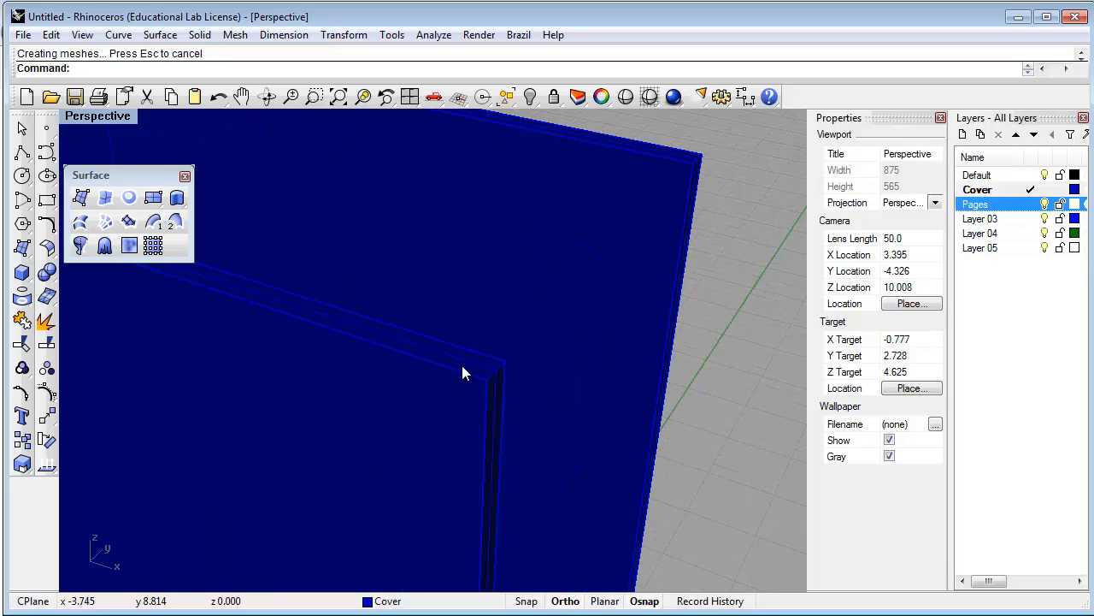
scroll(502, 384, down, 8)
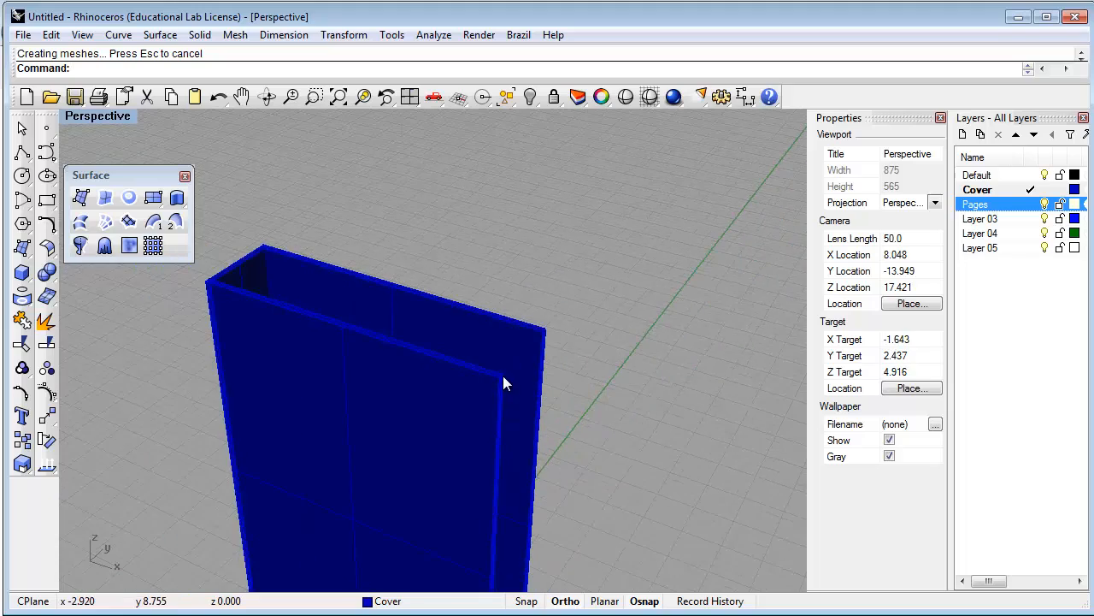
right_drag(436, 261, 302, 237)
scroll(293, 245, up, 8)
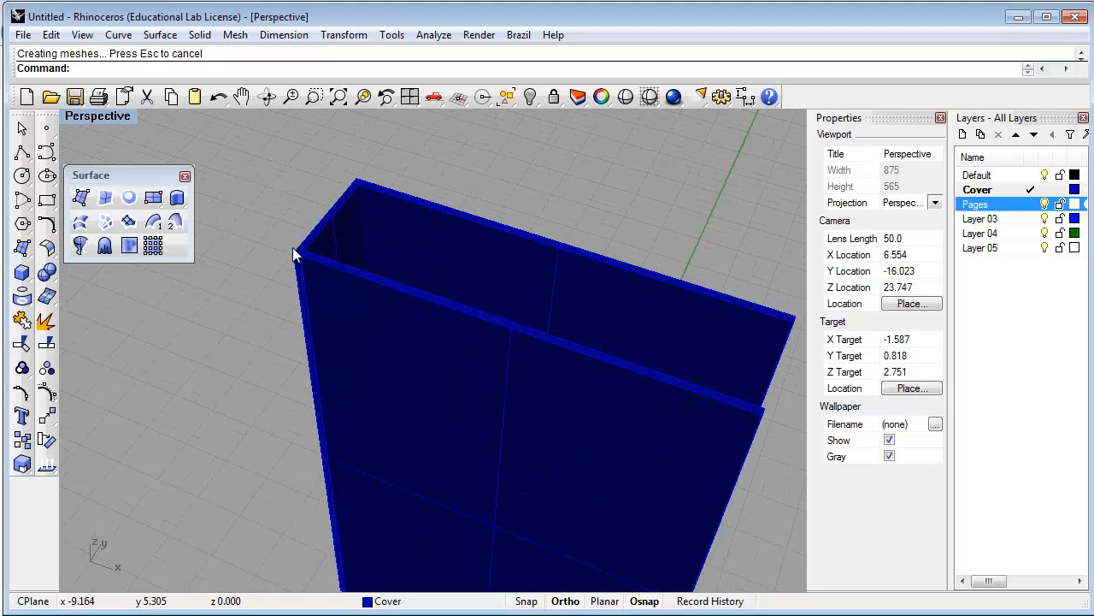
scroll(297, 255, up, 2)
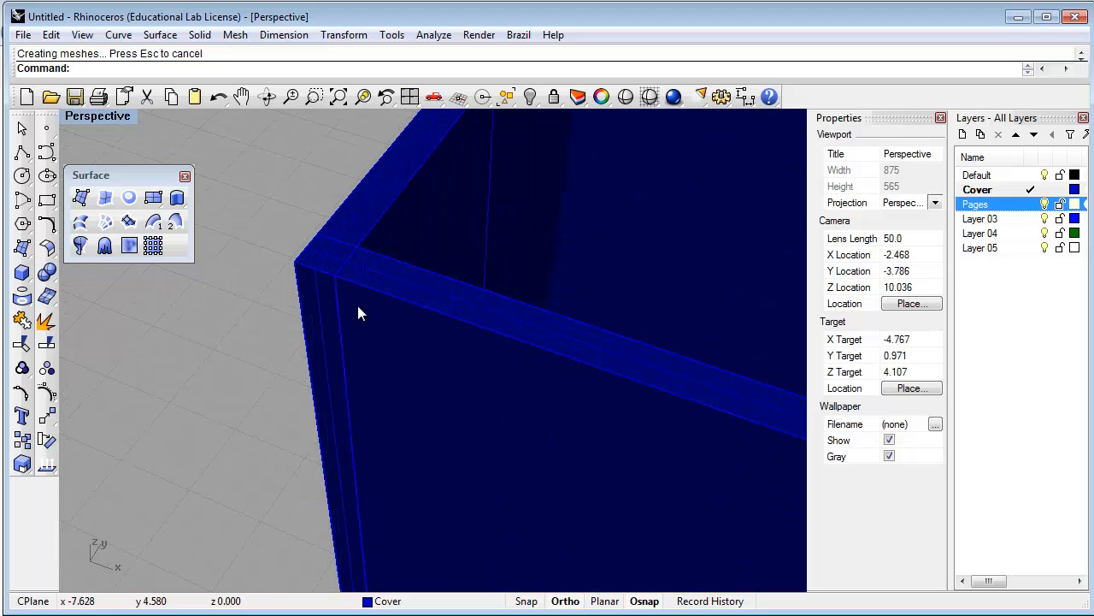
click(359, 300)
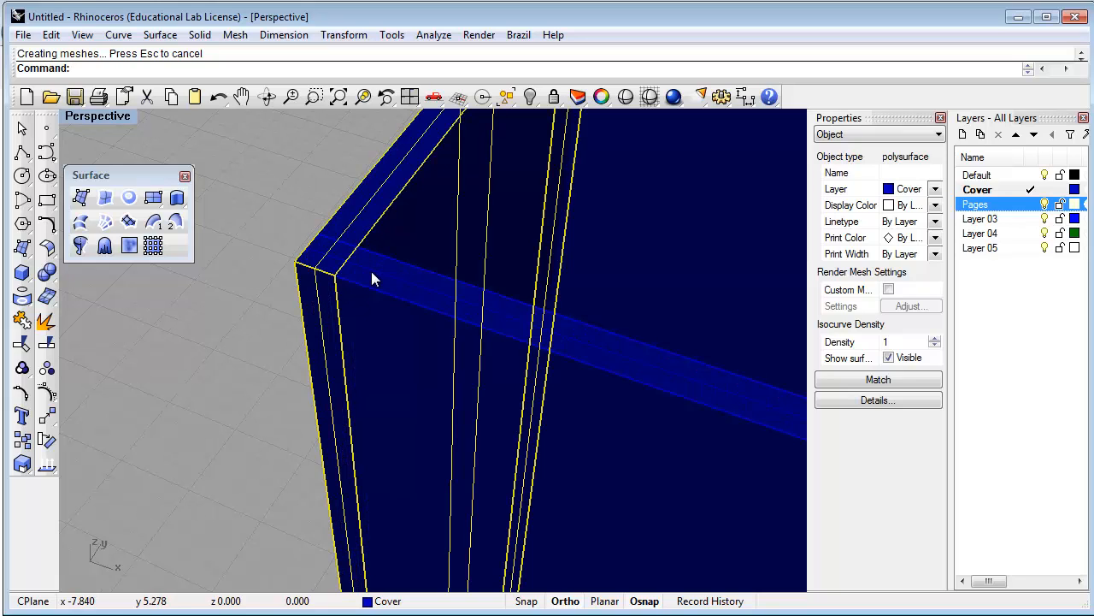
click(315, 250)
click(303, 206)
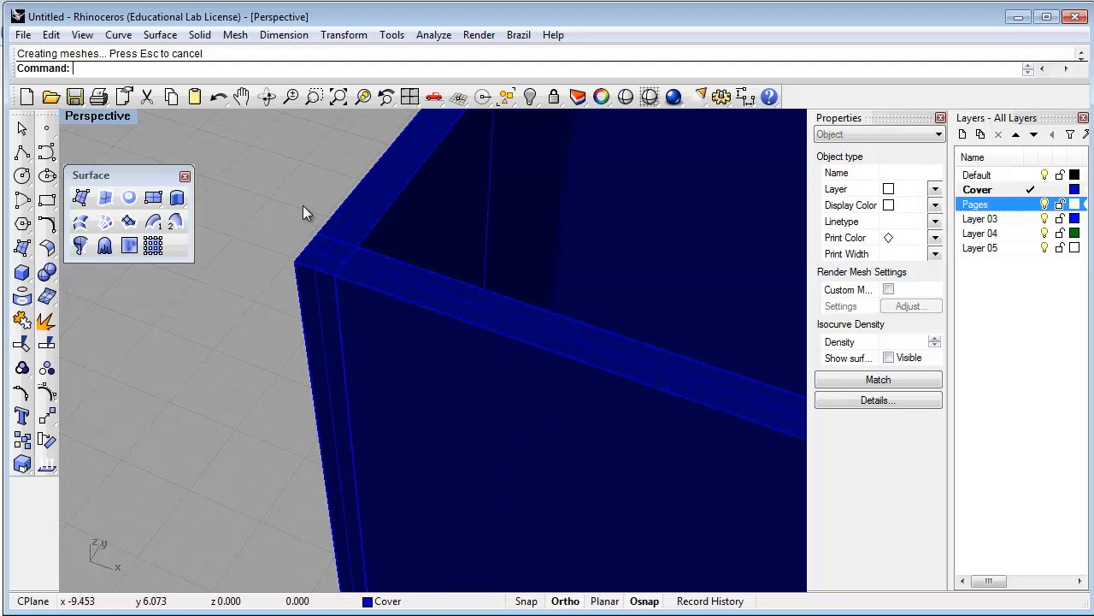
scroll(334, 260, down, 6)
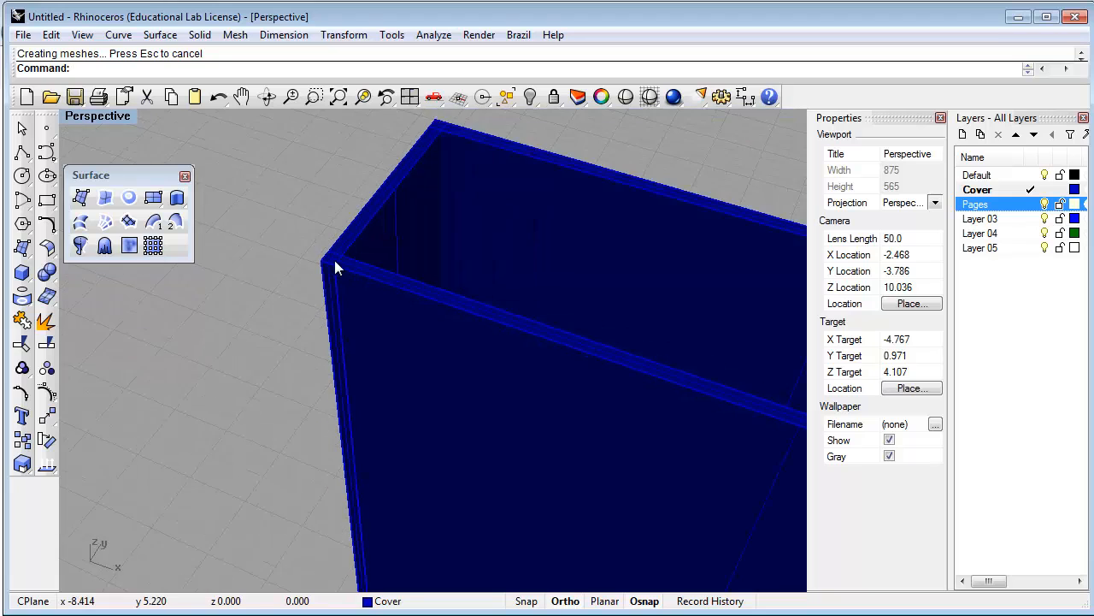
shift+right_drag(402, 374, 427, 338)
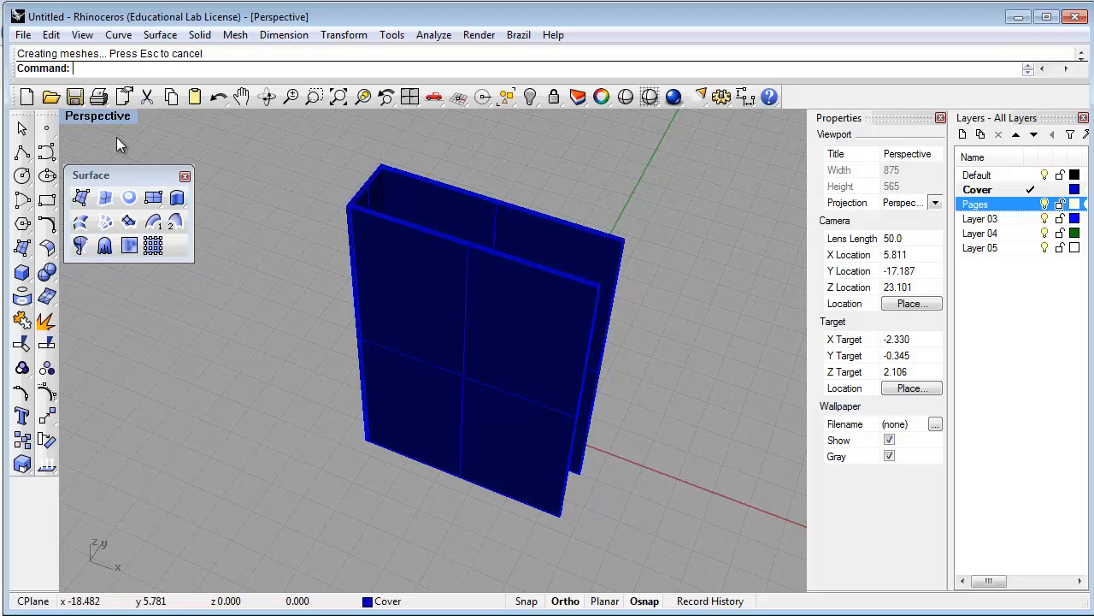
Maximize the Top viewport, then zoom and pan until the cover profile is centred
double_click(108, 115)
double_click(77, 119)
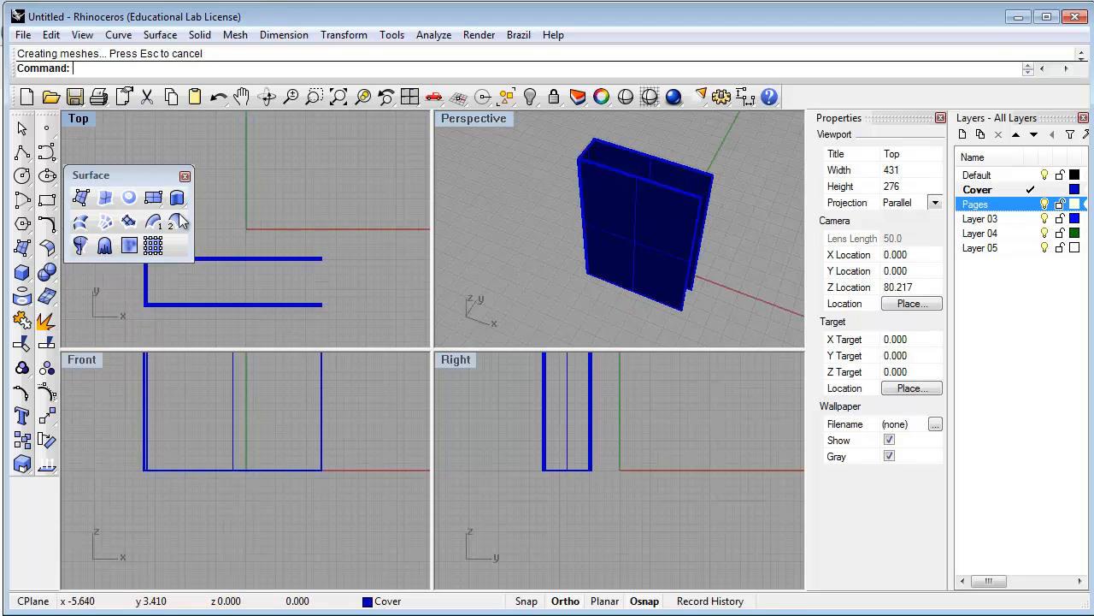
scroll(401, 460, down, 6)
right_drag(401, 461, 419, 238)
scroll(419, 239, up, 4)
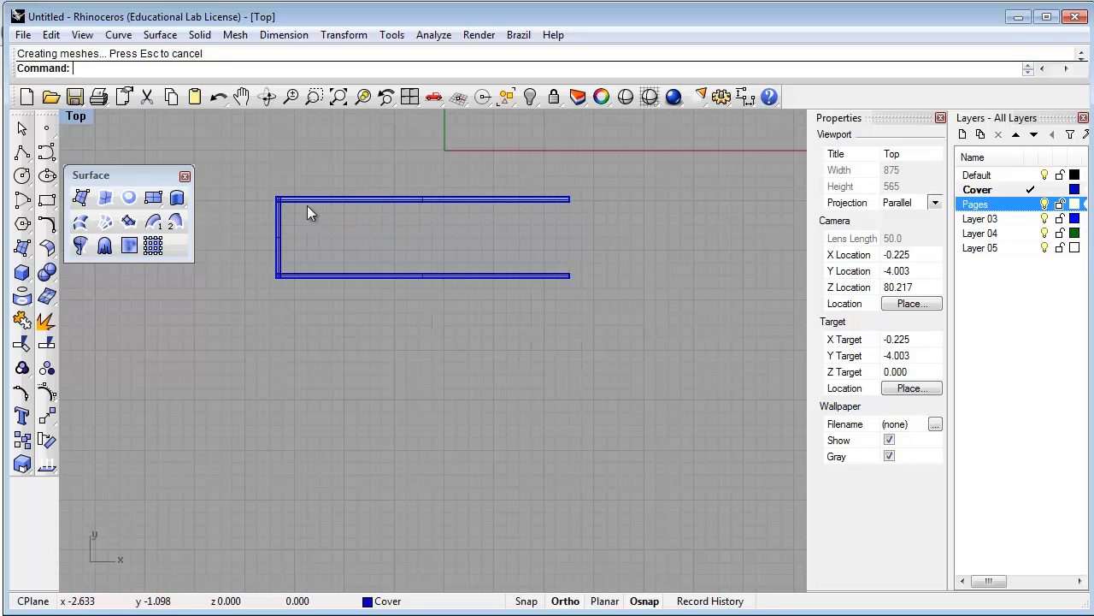
scroll(275, 235, up, 4)
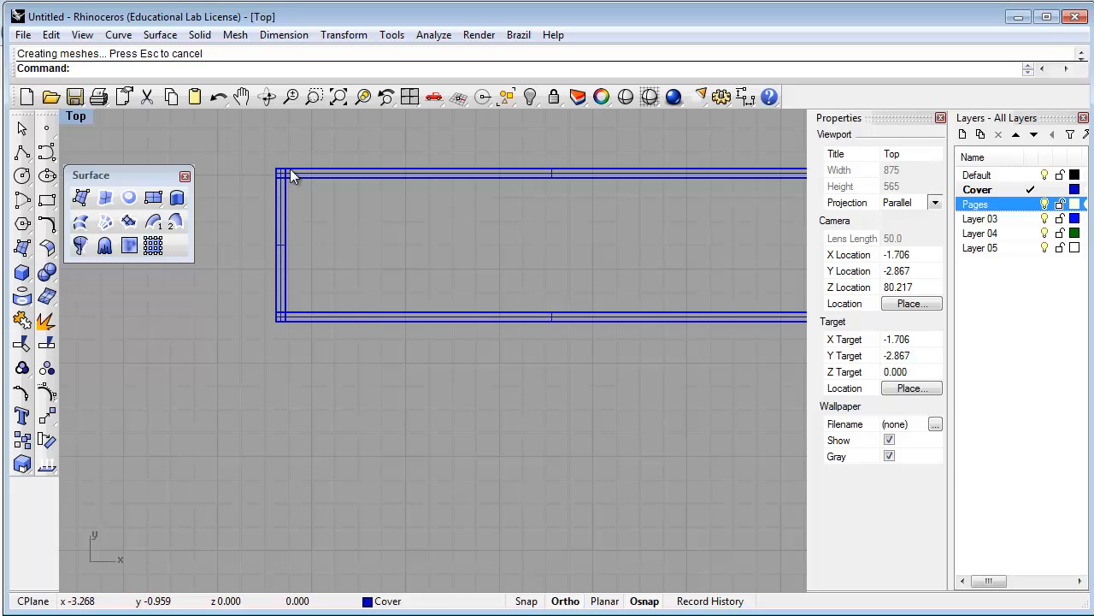
scroll(324, 244, down, 6)
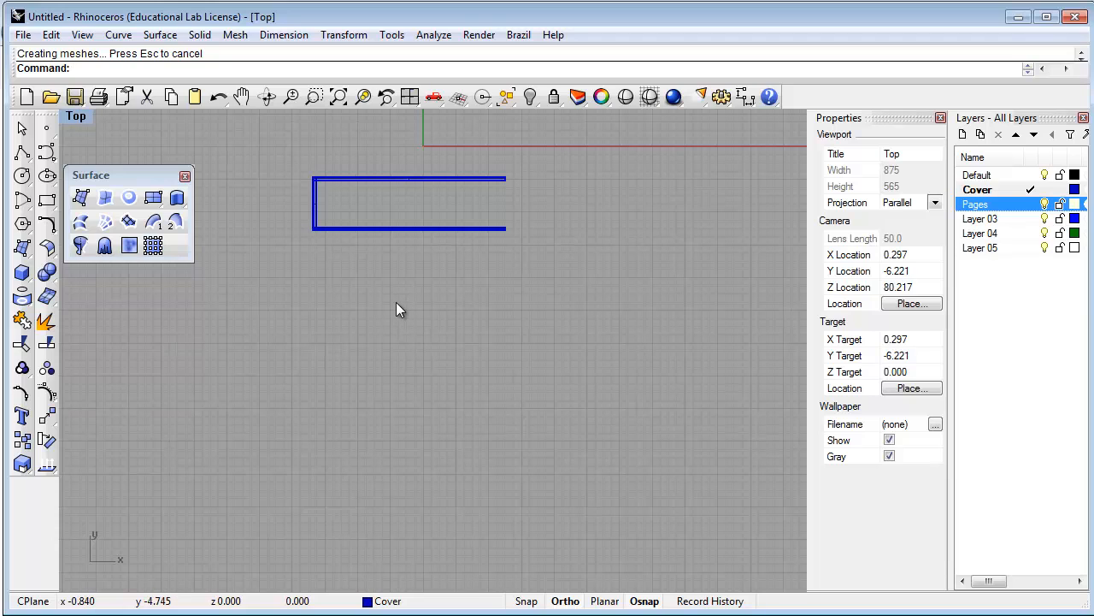
scroll(396, 302, up, 2)
right_drag(433, 308, 428, 320)
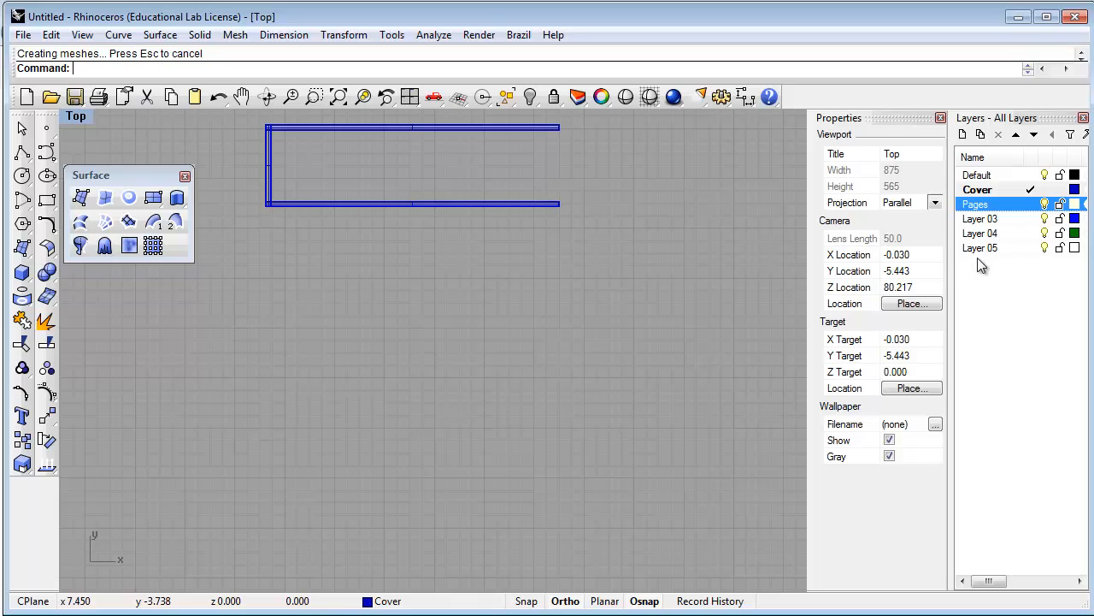
Make Layer 03 current, rename it ConstructionLines, and set its colour to Red
double_click(981, 220)
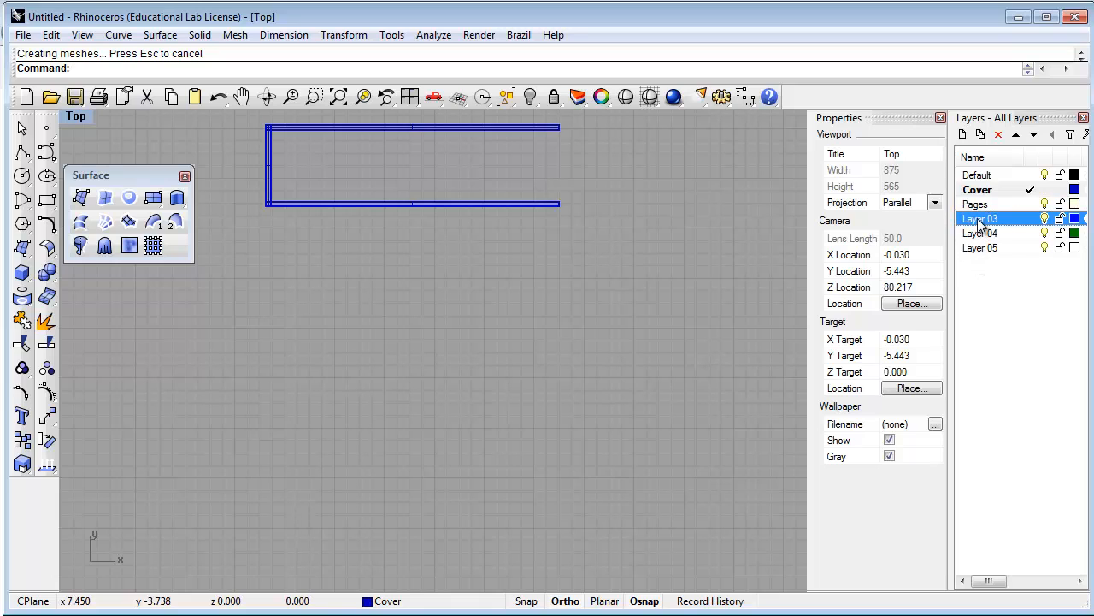
click(981, 219)
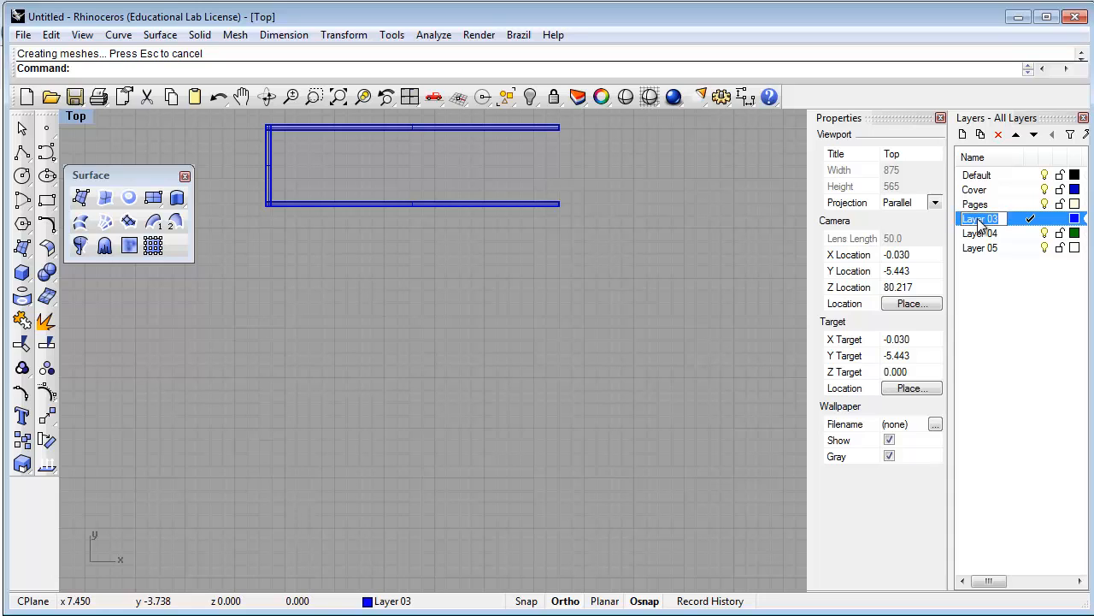
text(ConstructionLines)
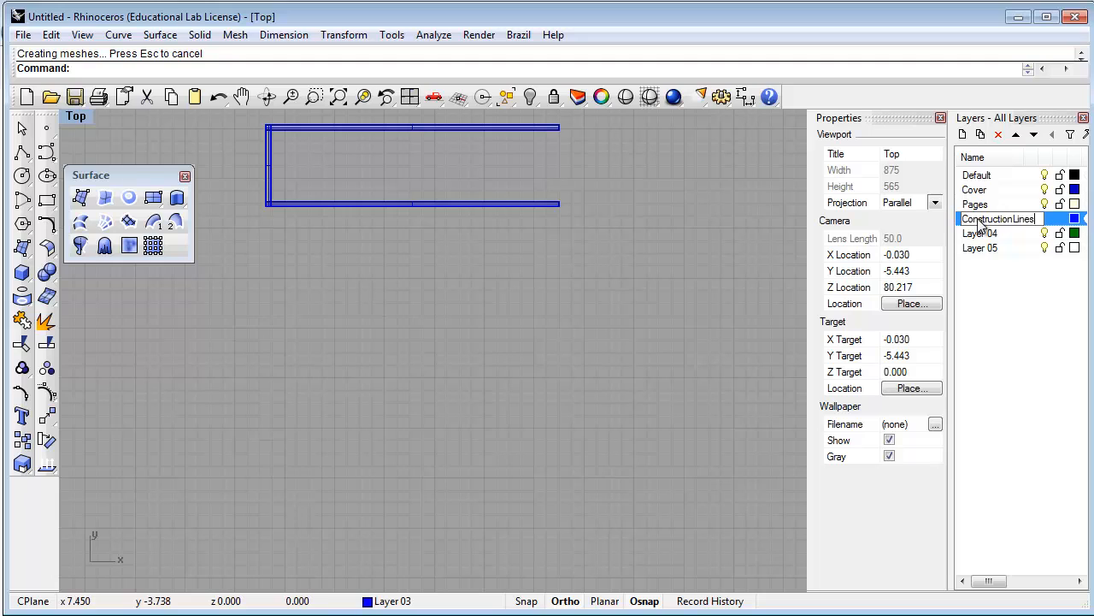
click(1075, 220)
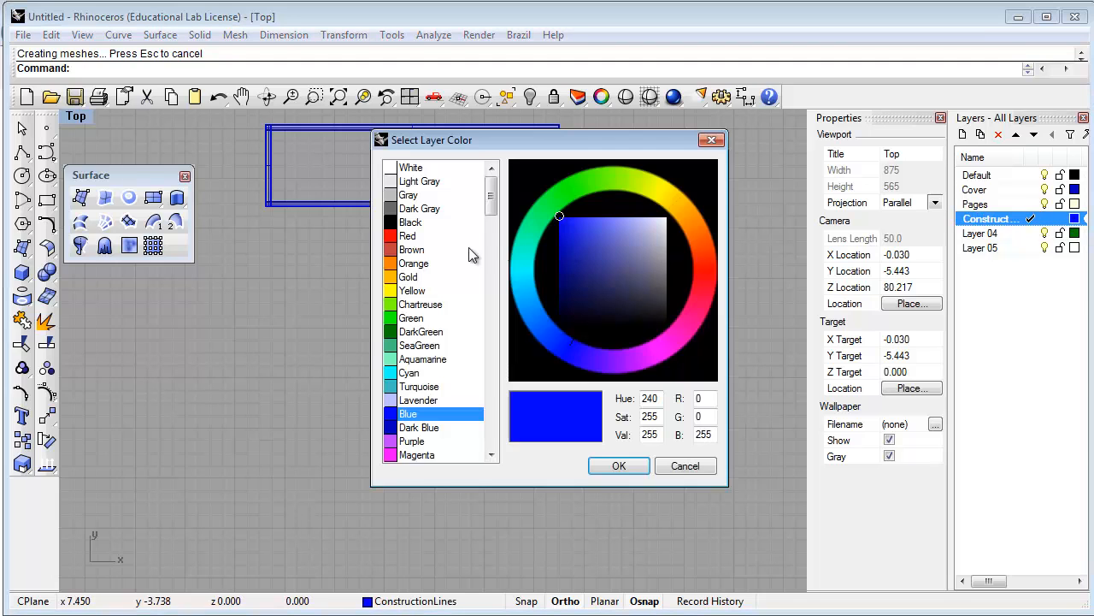
click(402, 236)
click(628, 467)
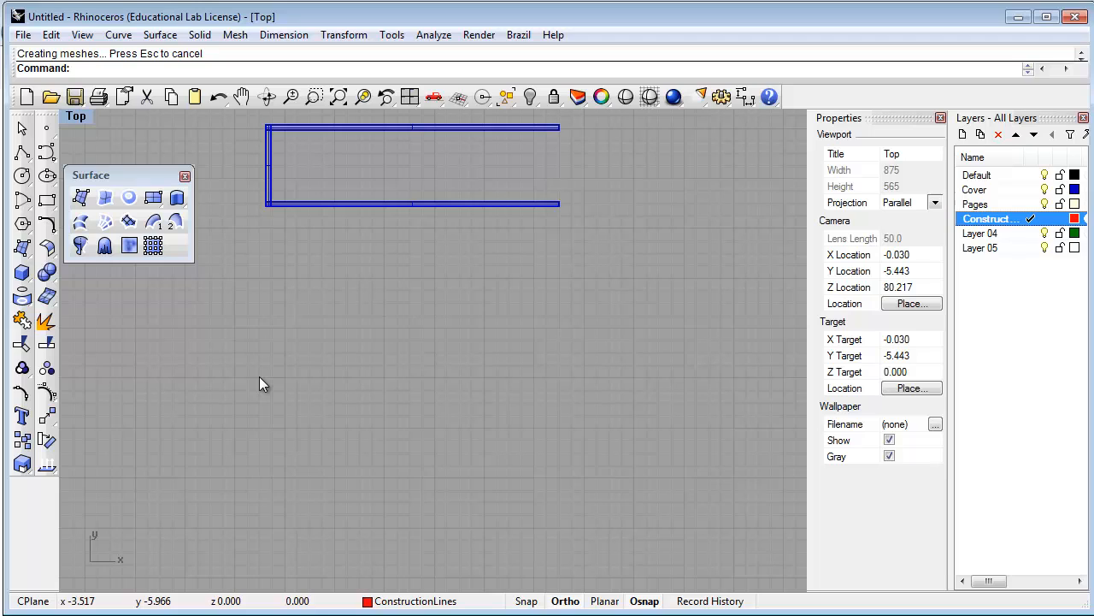
text(Line)
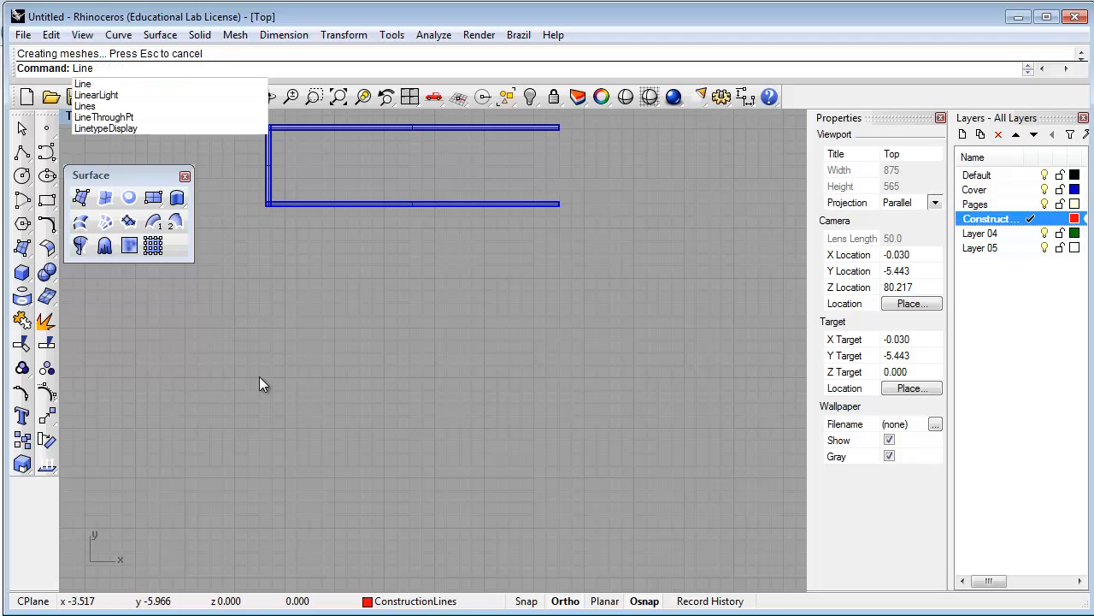
Draw a 1-5/8" line straight up from a point below the cover profile
key(Return)
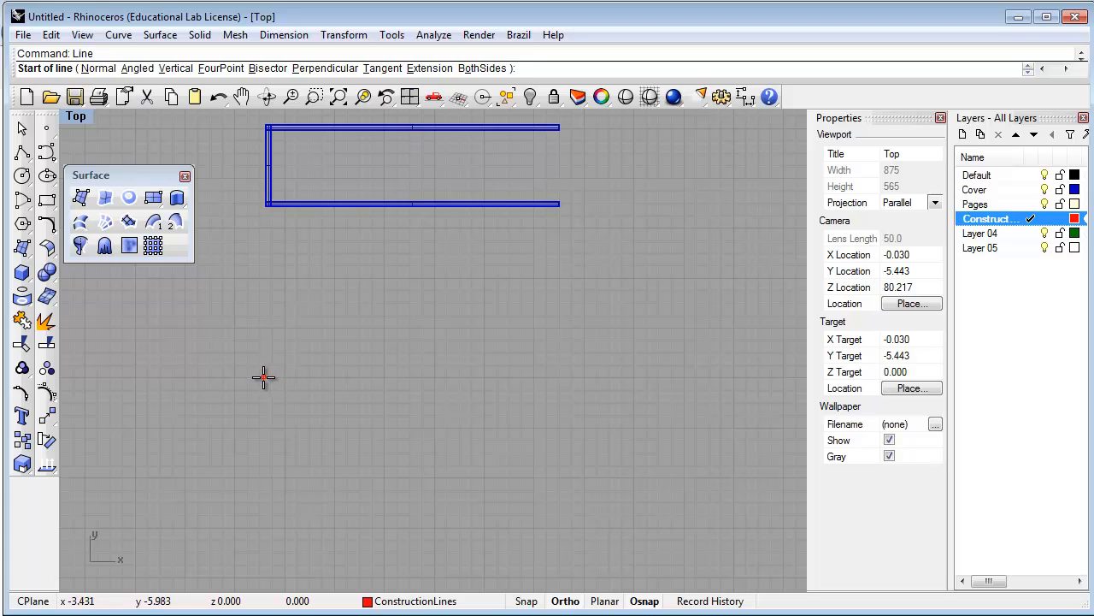
click(264, 377)
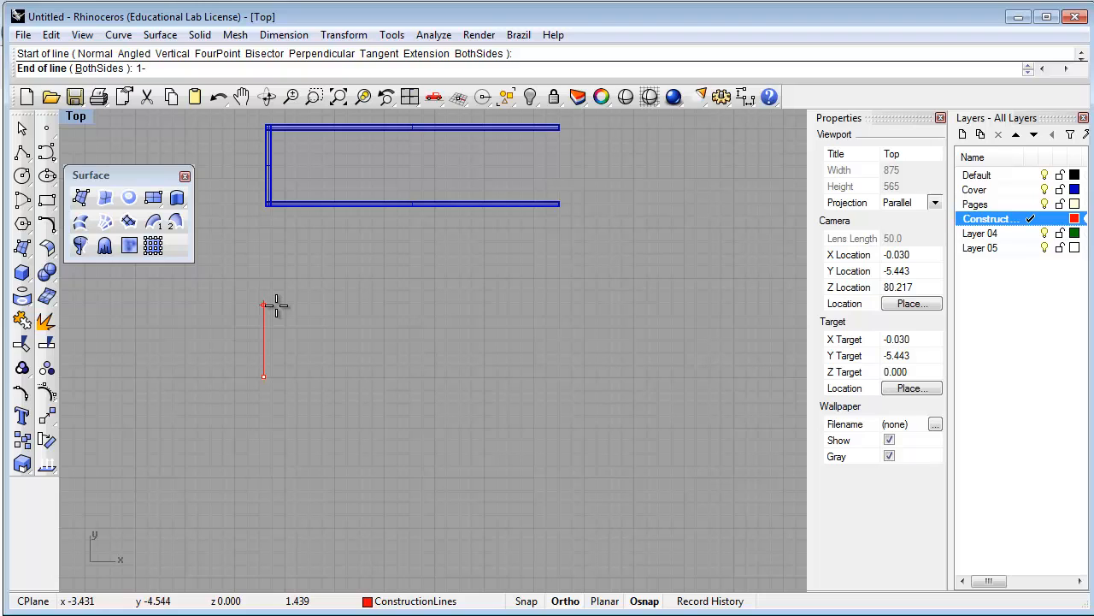
text(1-5/8")
key(Return)
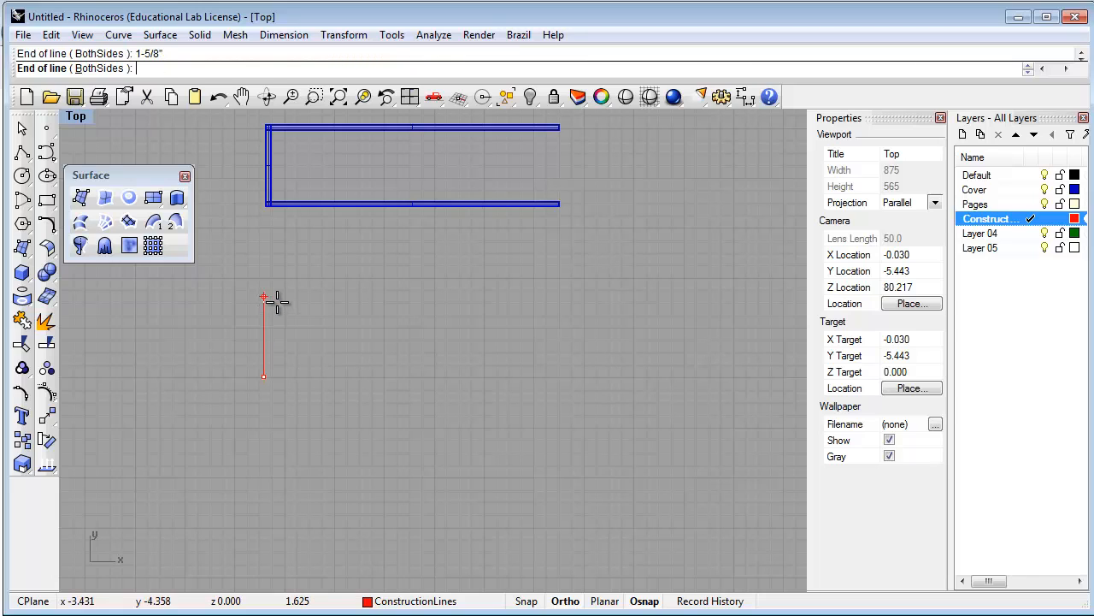
click(276, 301)
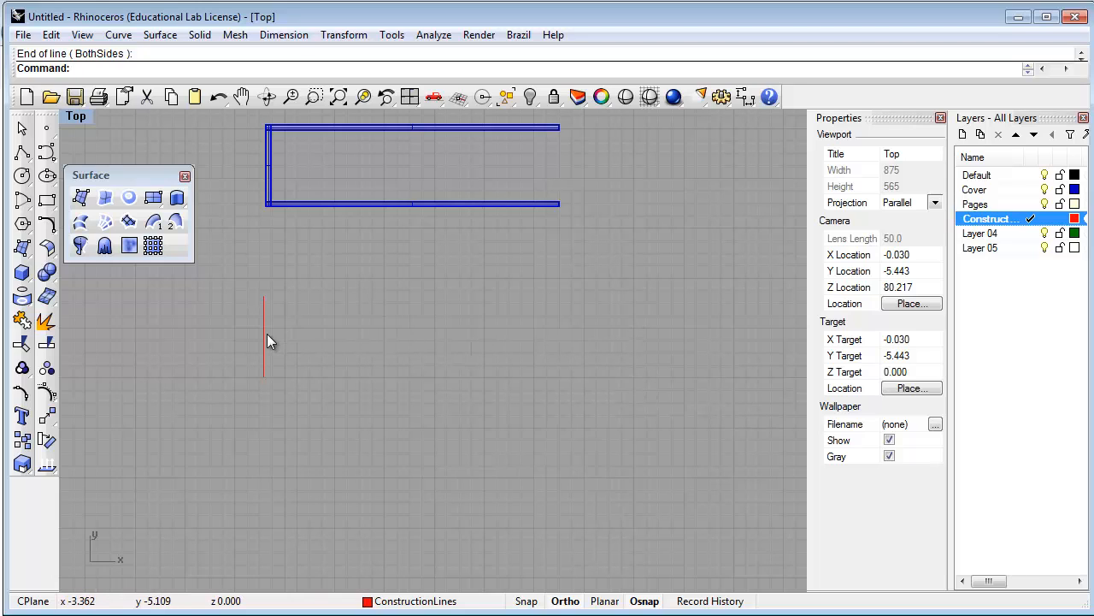
text(Line)
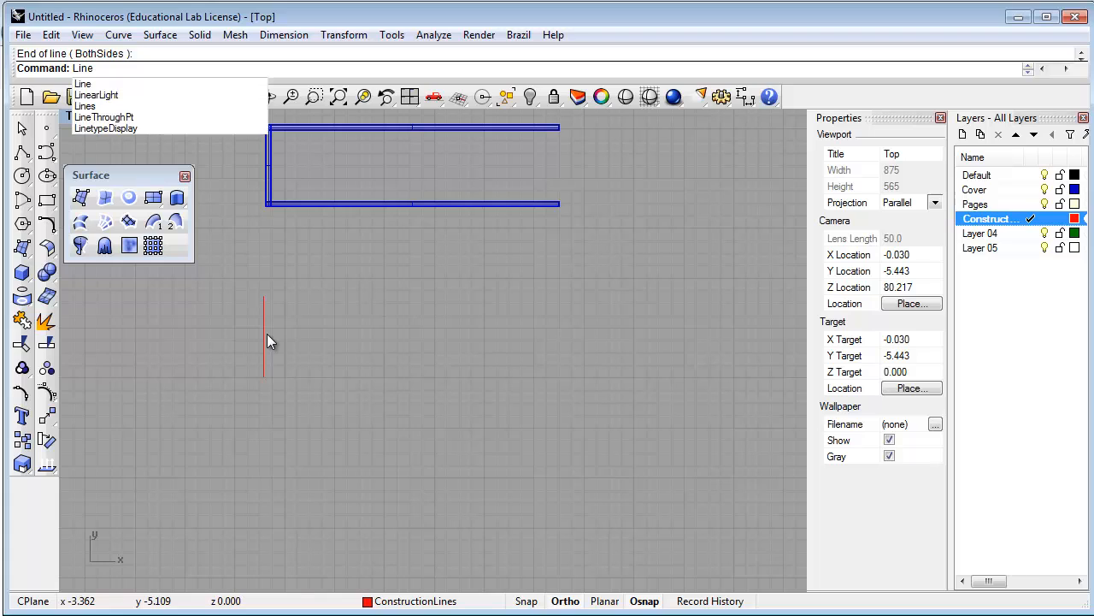
key(Return)
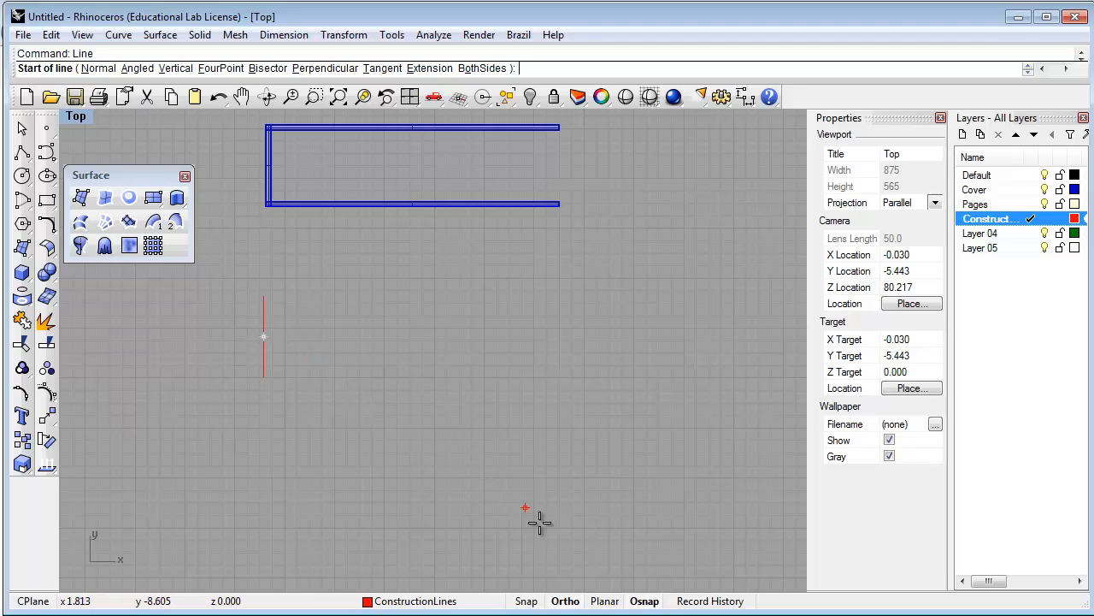
With the Mid osnap on, draw a horizontal line rightward from the vertical red line's midpoint
click(644, 602)
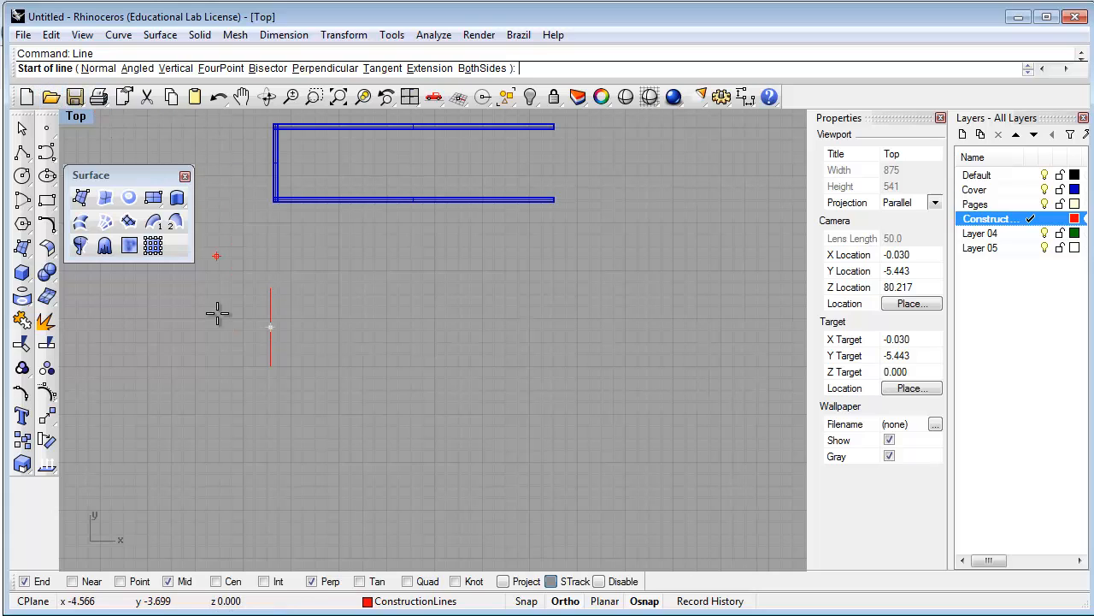
click(168, 581)
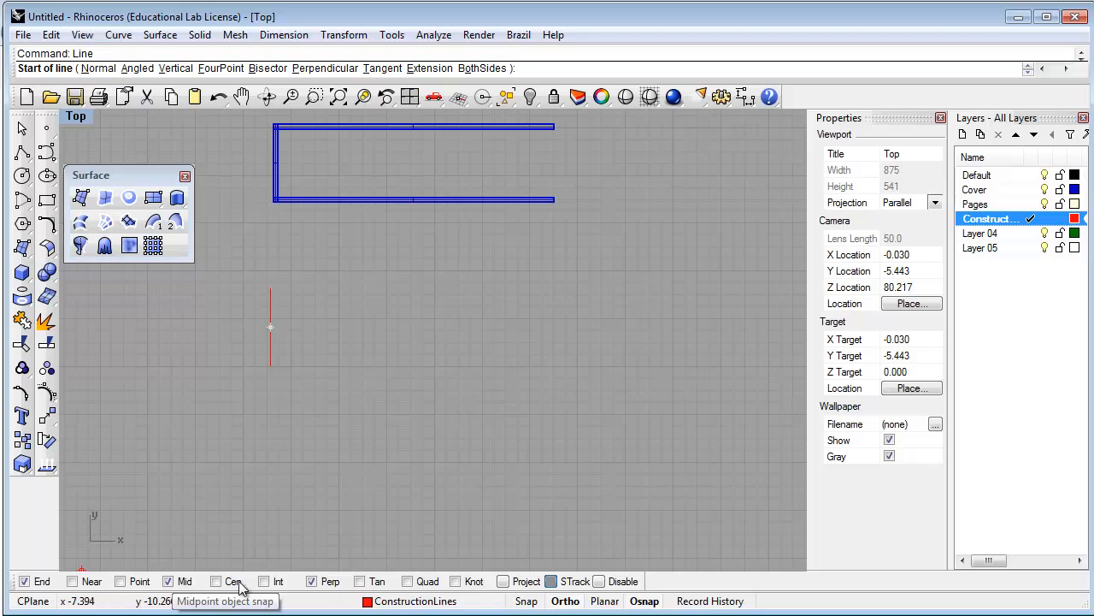
click(270, 326)
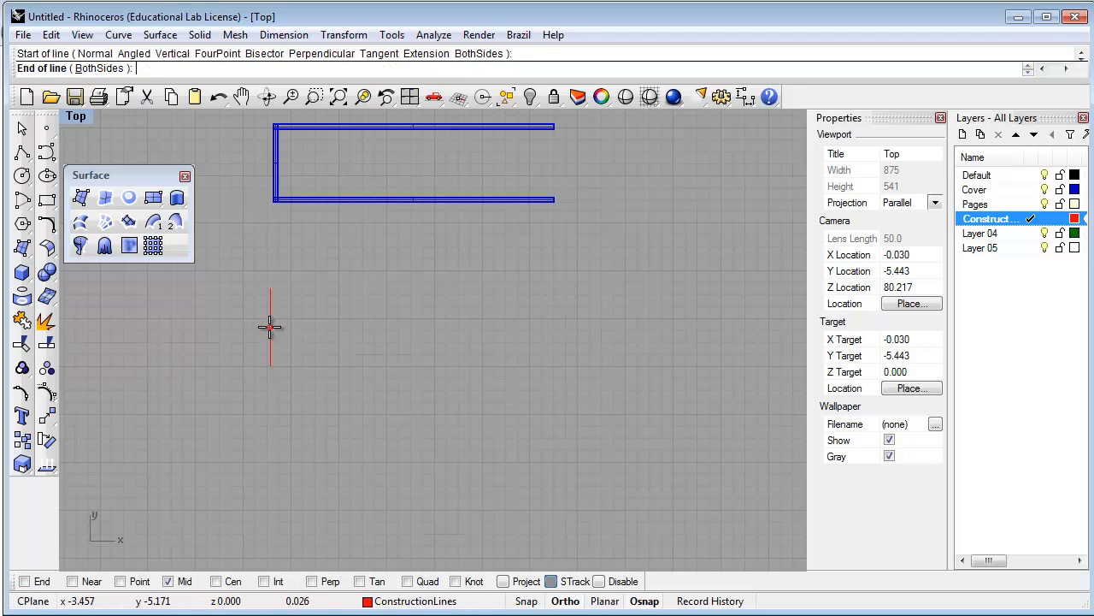
click(644, 326)
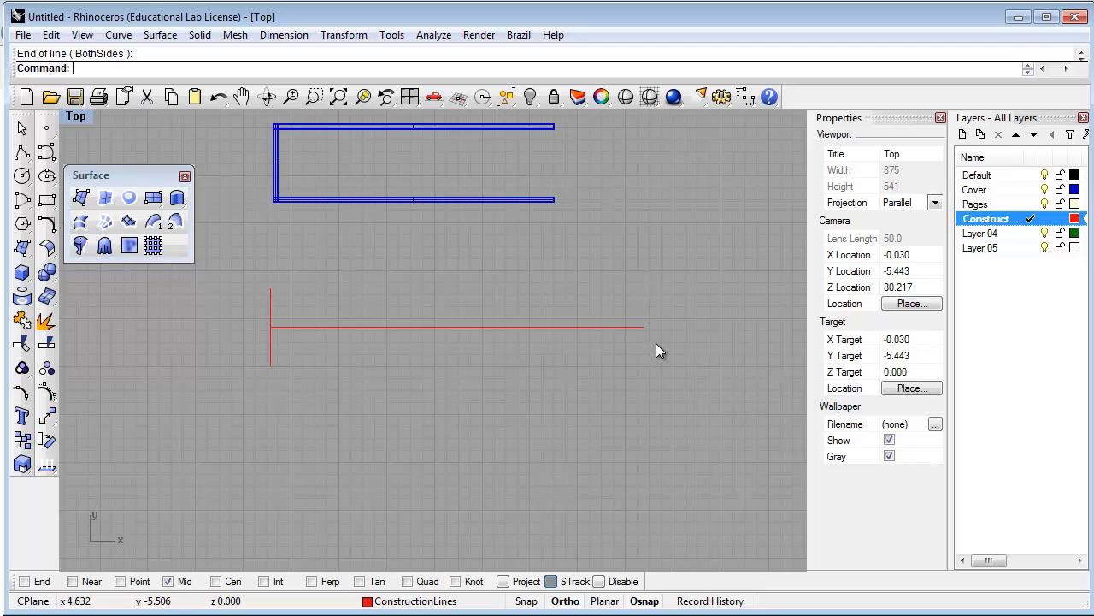
right_drag(657, 345, 654, 373)
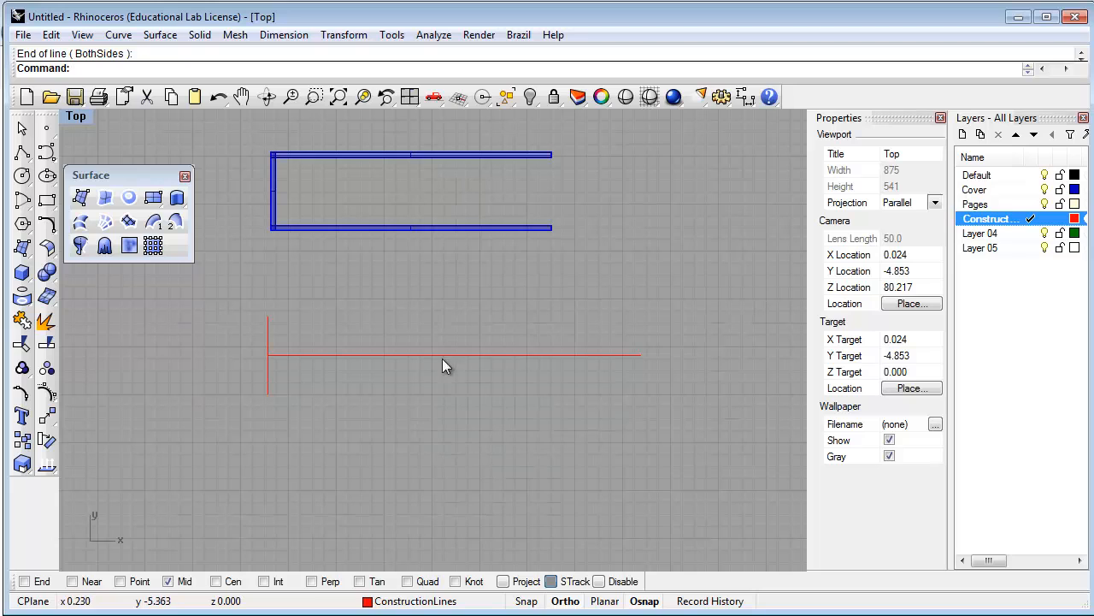
scroll(472, 315, up, 3)
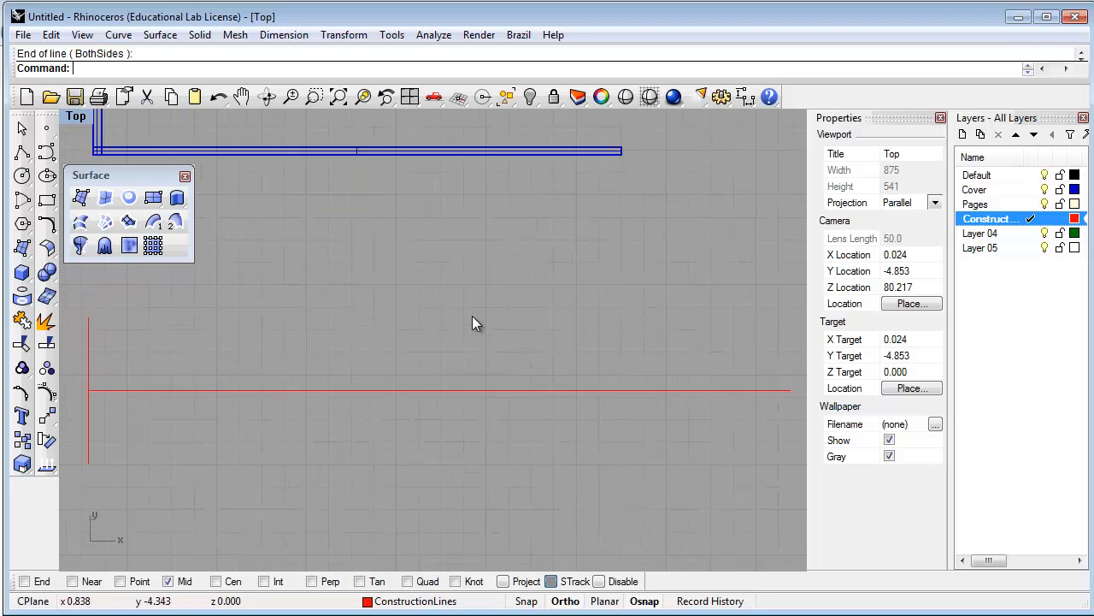
scroll(472, 324, up, 1)
right_drag(416, 383, 544, 377)
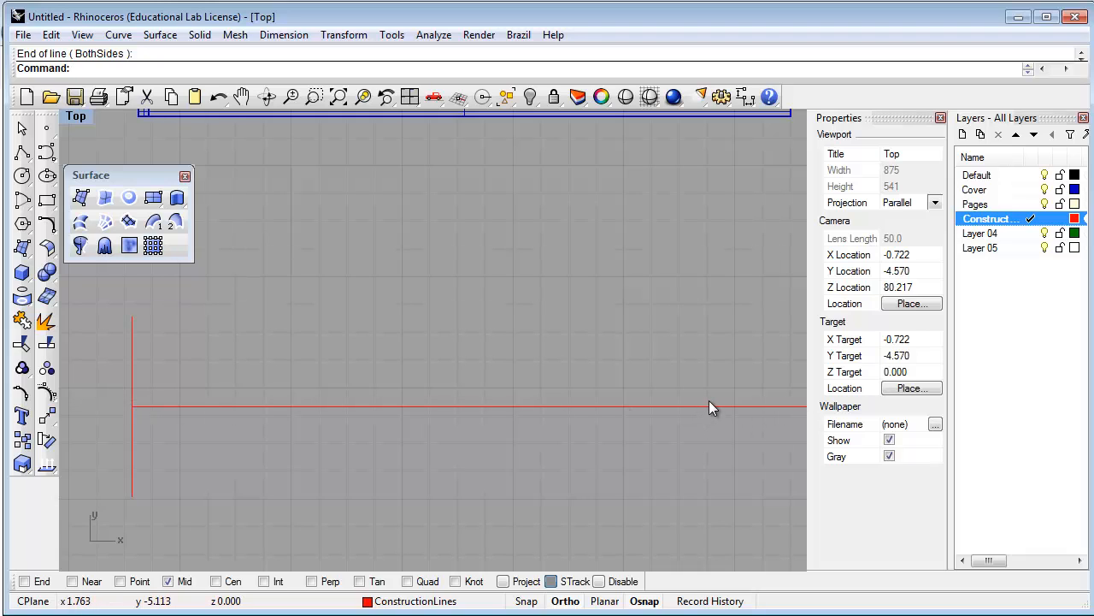
scroll(709, 404, down, 2)
right_drag(709, 403, 569, 391)
scroll(521, 413, up, 2)
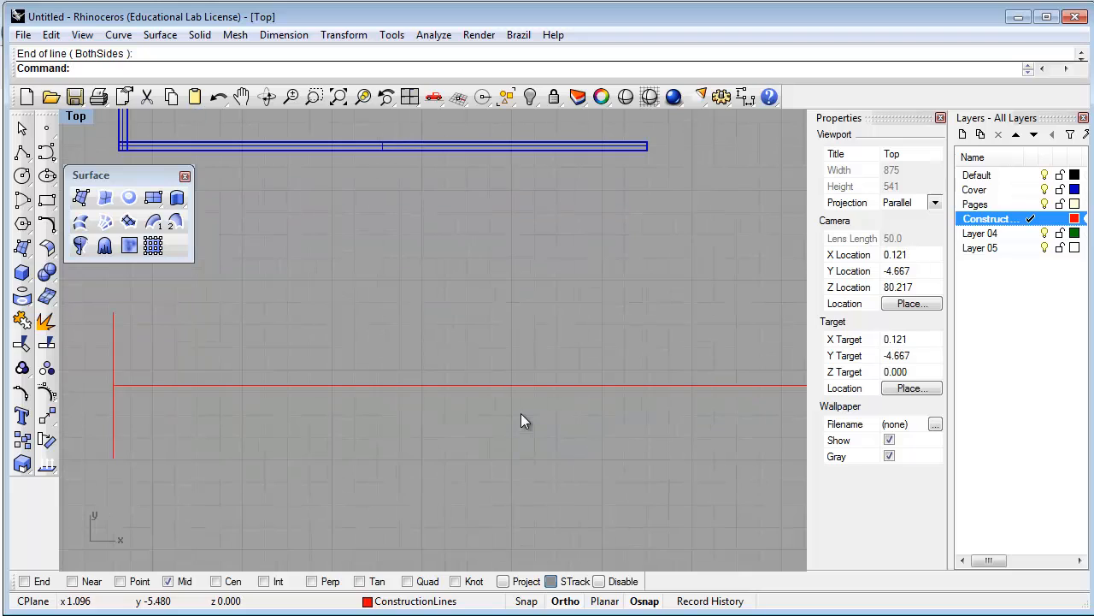
scroll(484, 312, down, 2)
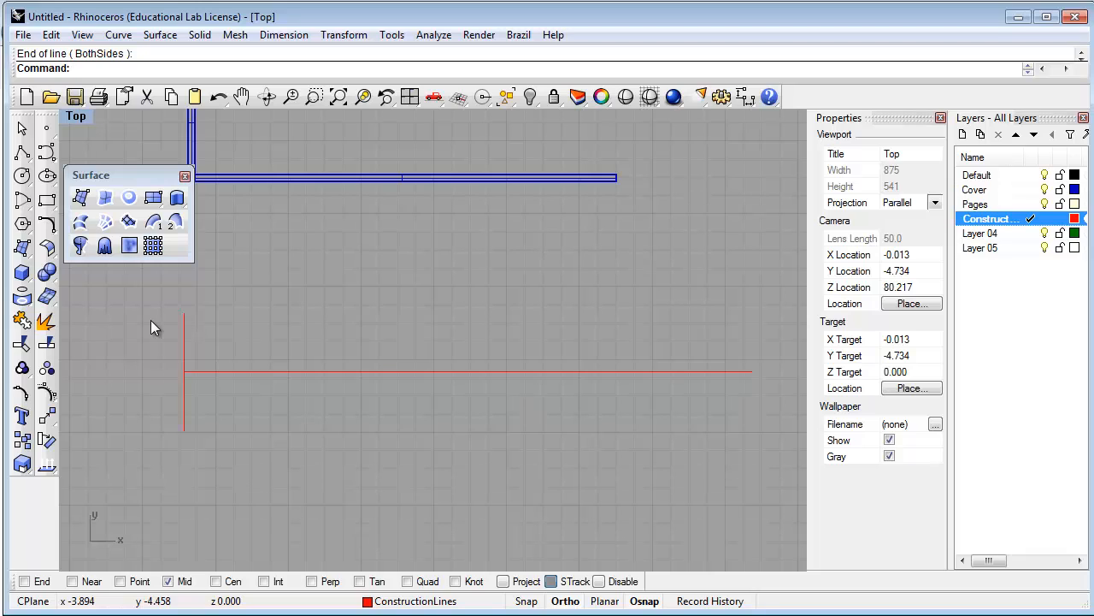
Offset the vertical red line by 3/32 to make a parallel copy beside it
text(Offset)
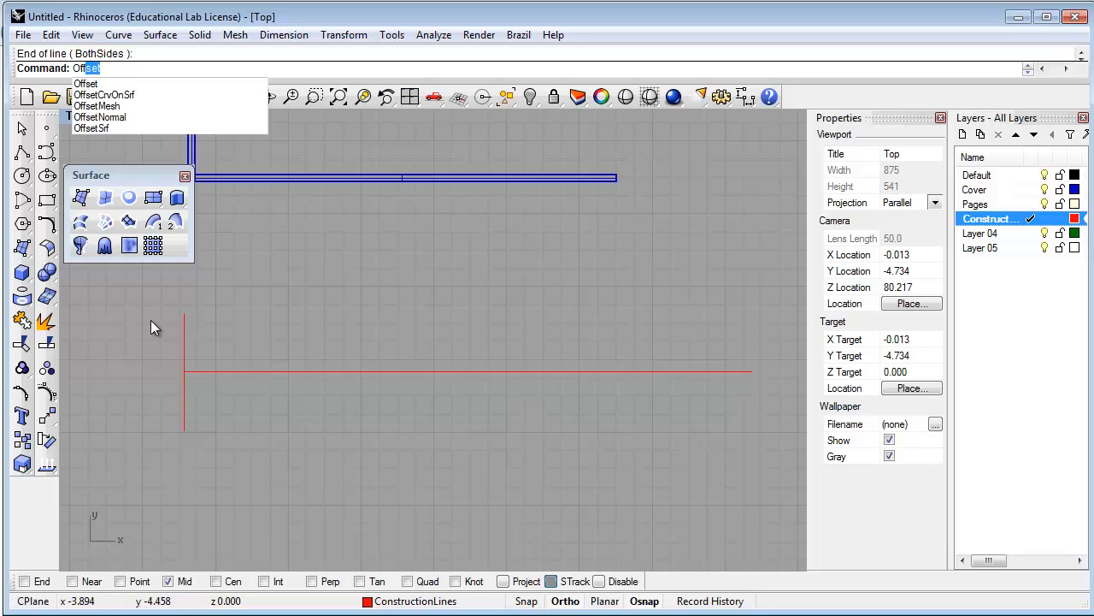
key(Return)
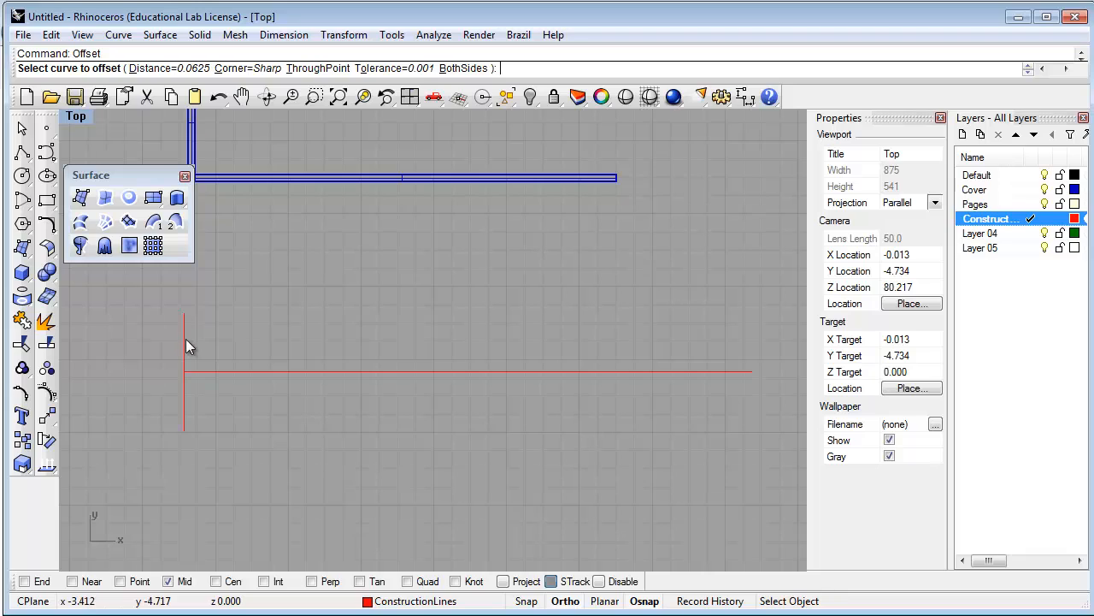
text(3/32)
key(Return)
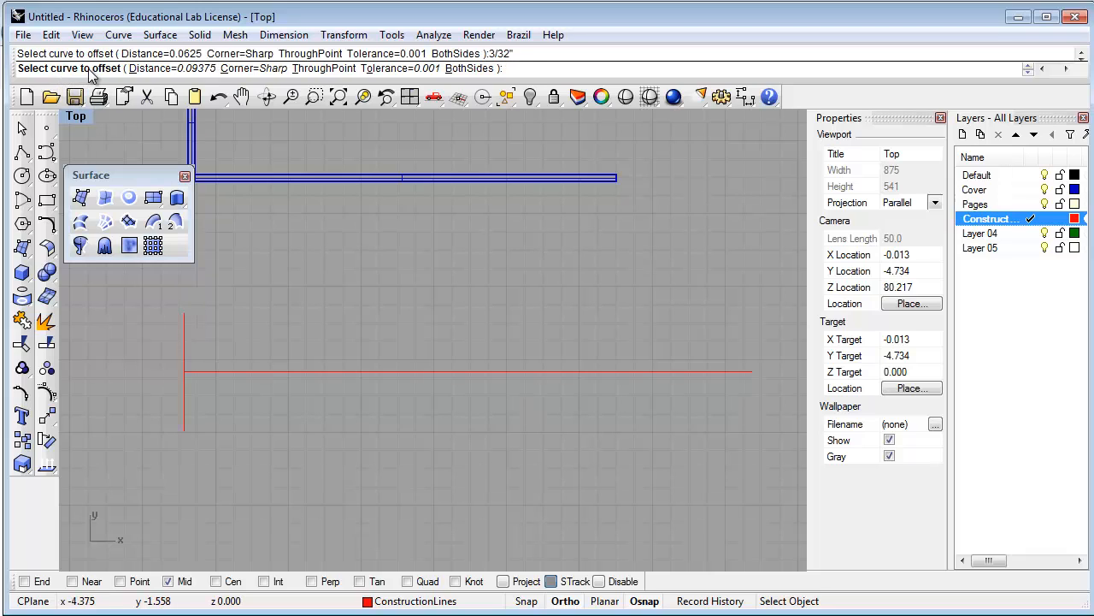
click(184, 330)
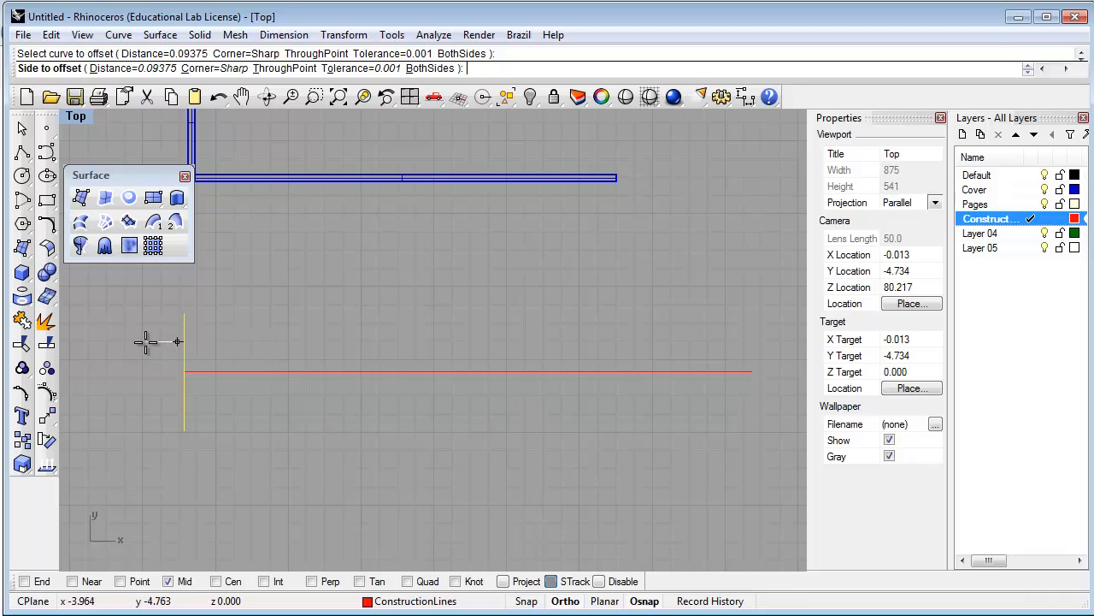
click(240, 341)
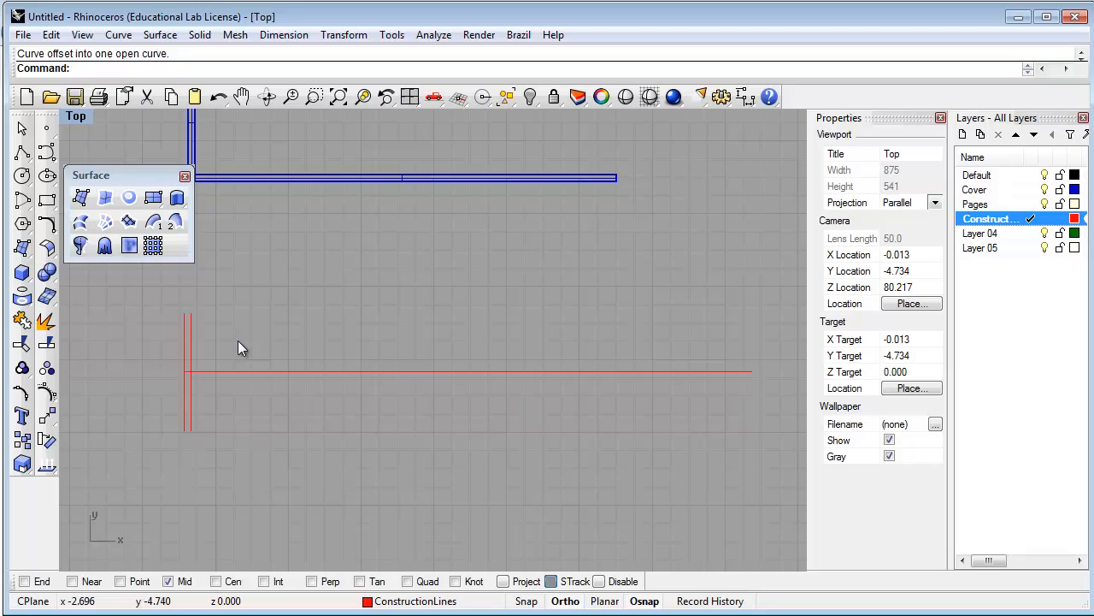
key(Return)
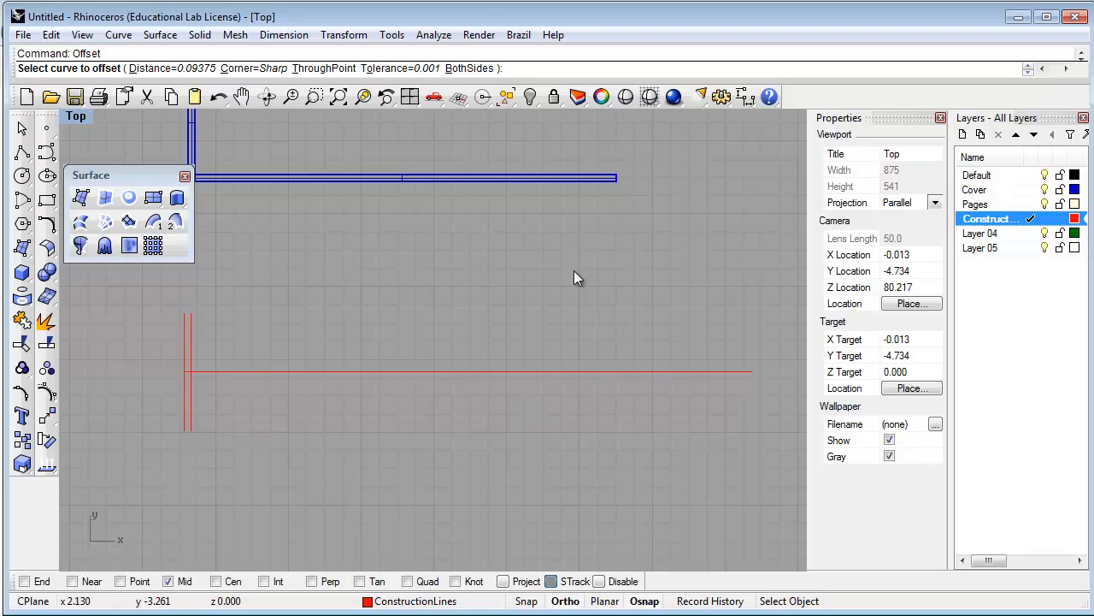
Offset the left vertical red line 5-7/8 to the right to form the right-hand guide
text(5-7/8)
key(Return)
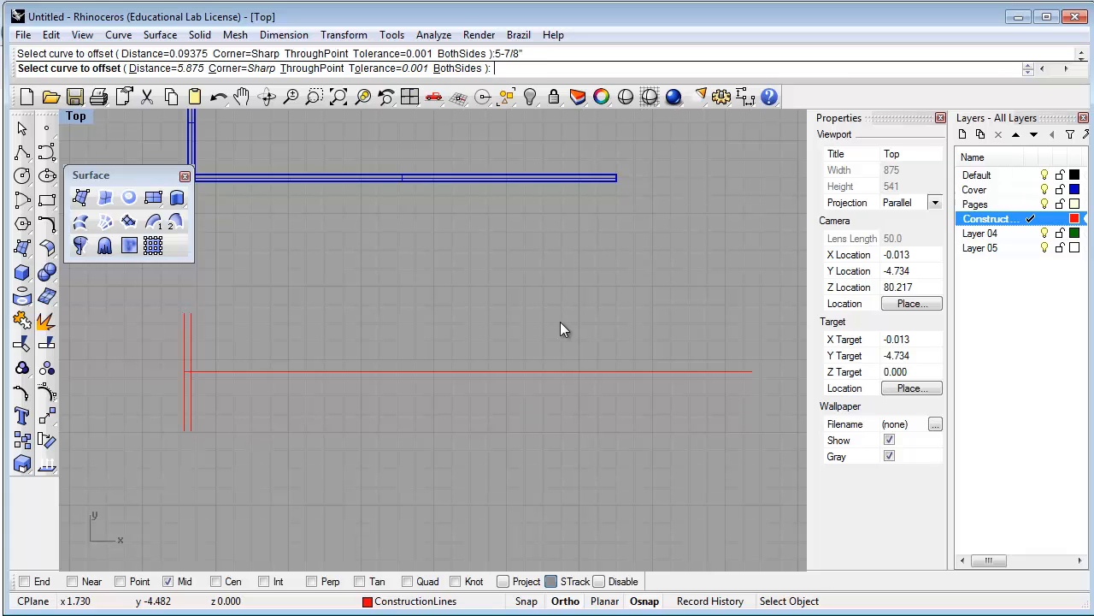
click(184, 331)
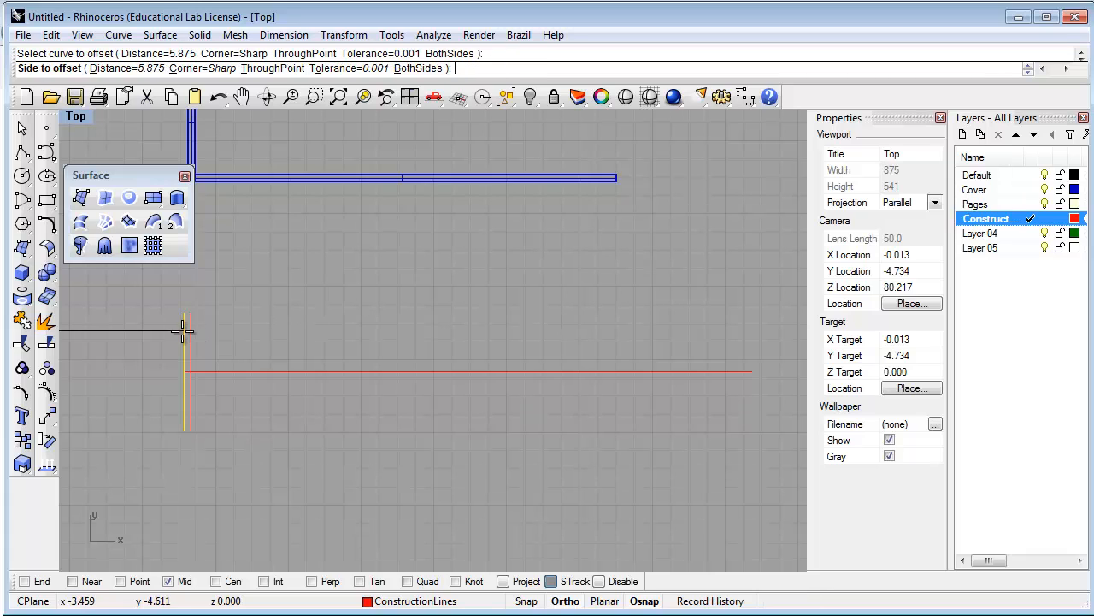
click(555, 331)
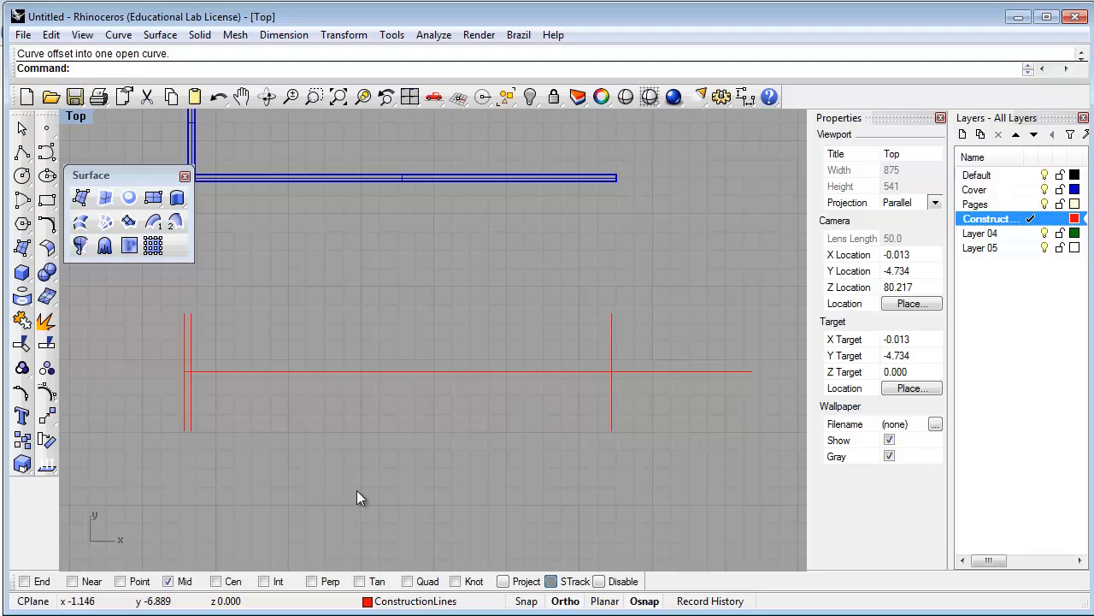
right_drag(394, 411, 408, 470)
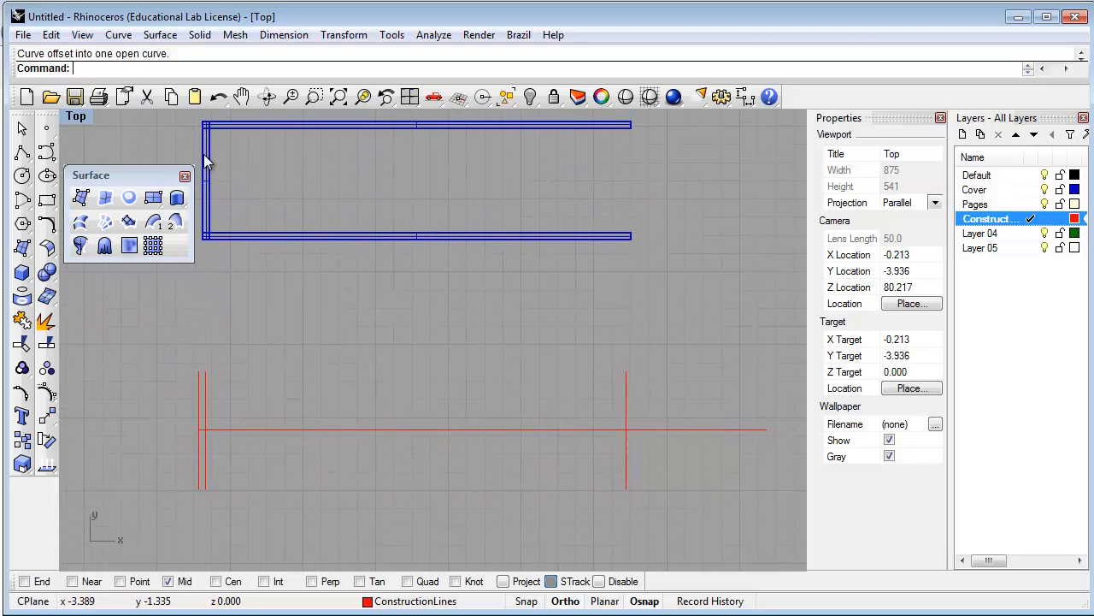
On the Cover layer with End osnap, start a polyline up the left guide and across the top
click(22, 154)
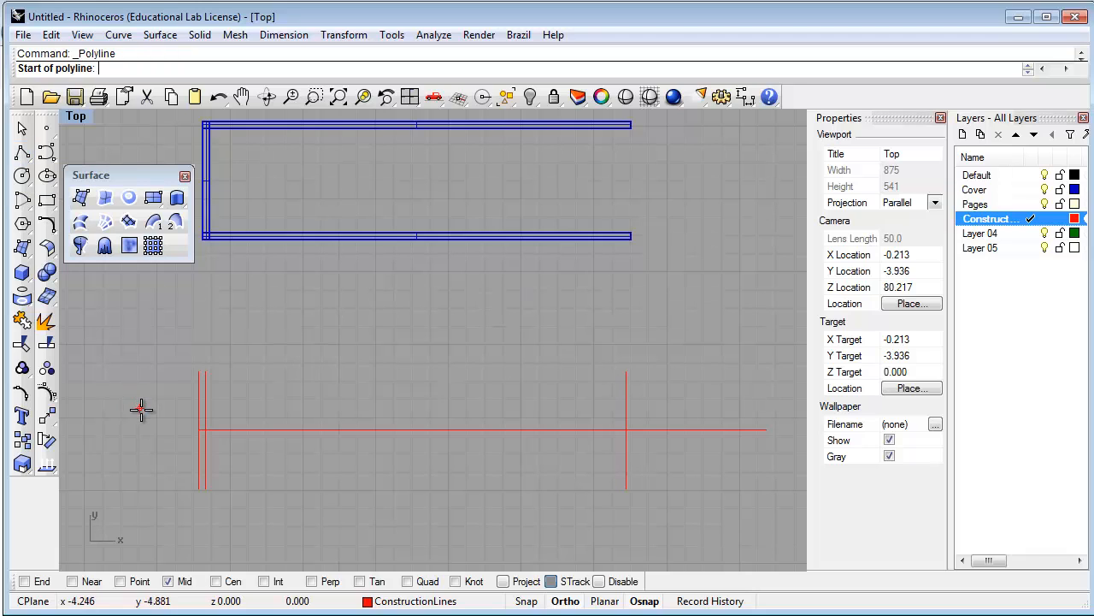
double_click(990, 191)
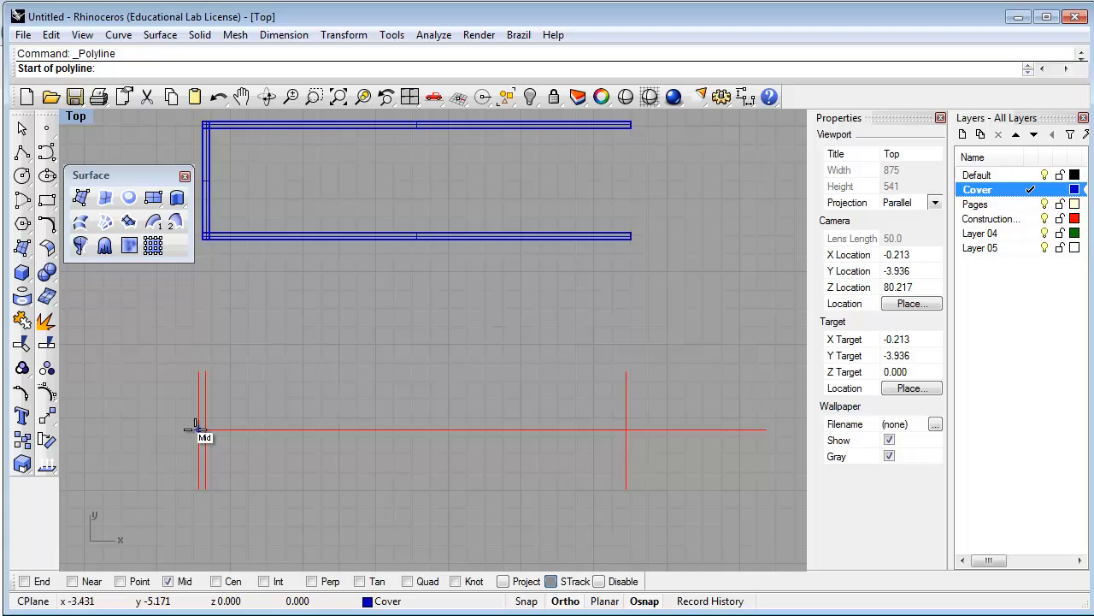
click(25, 582)
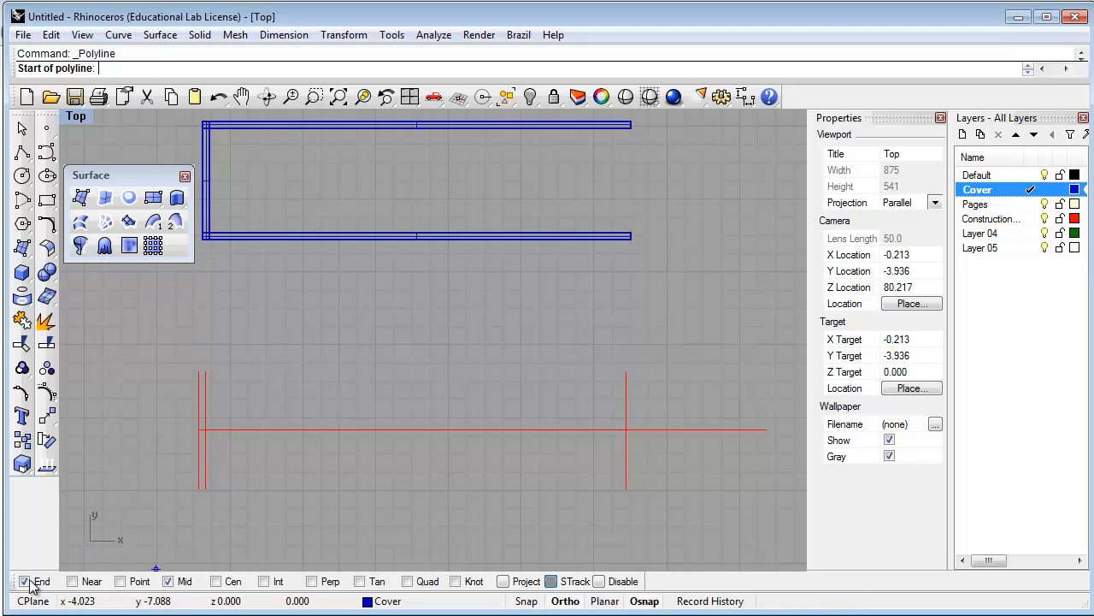
click(199, 429)
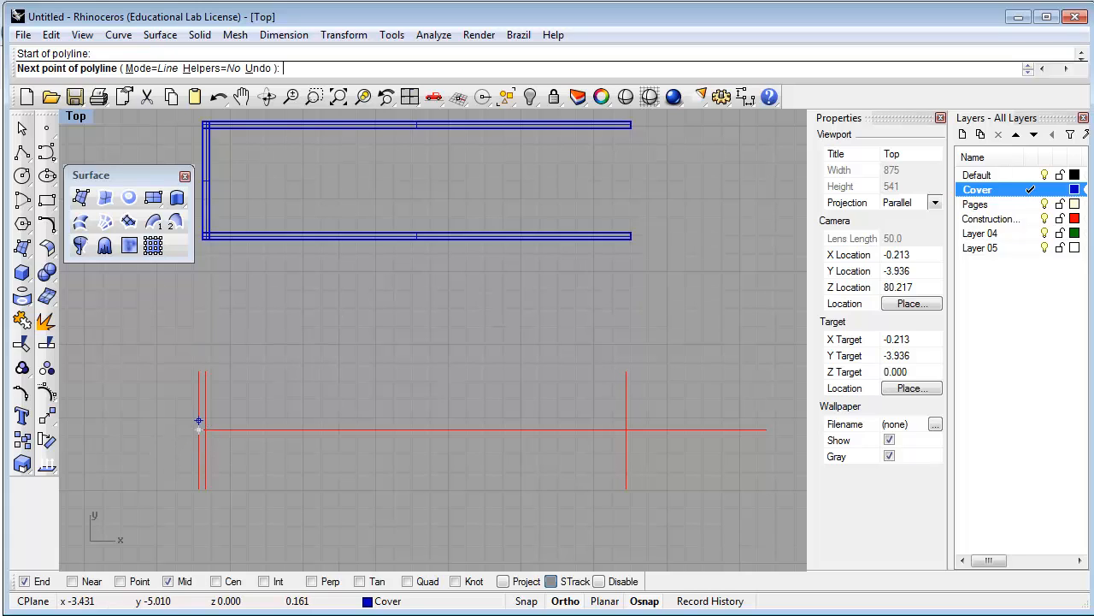
click(199, 370)
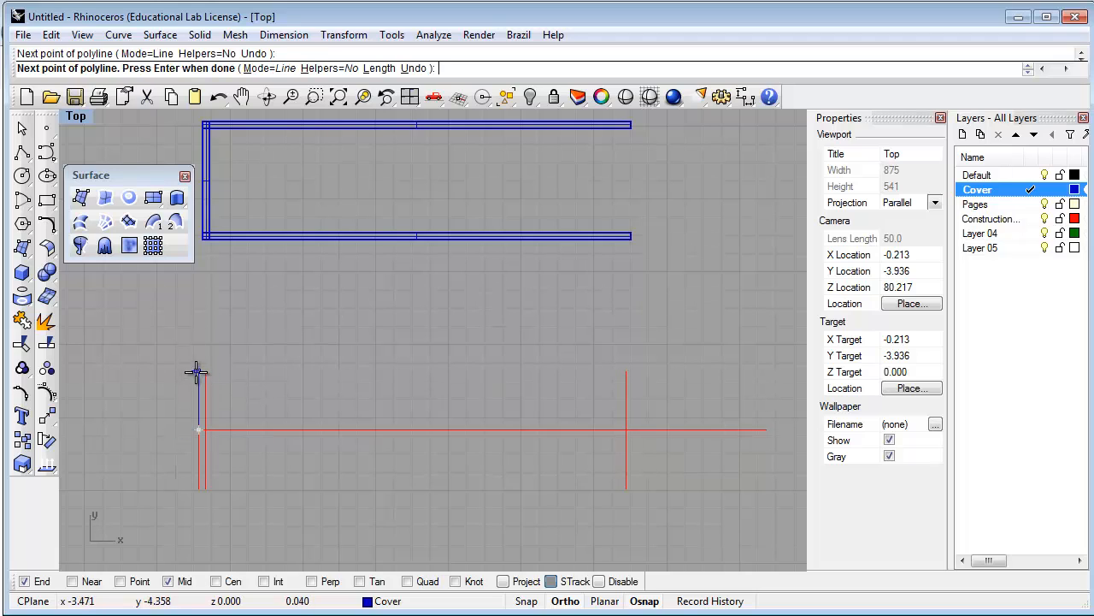
click(626, 370)
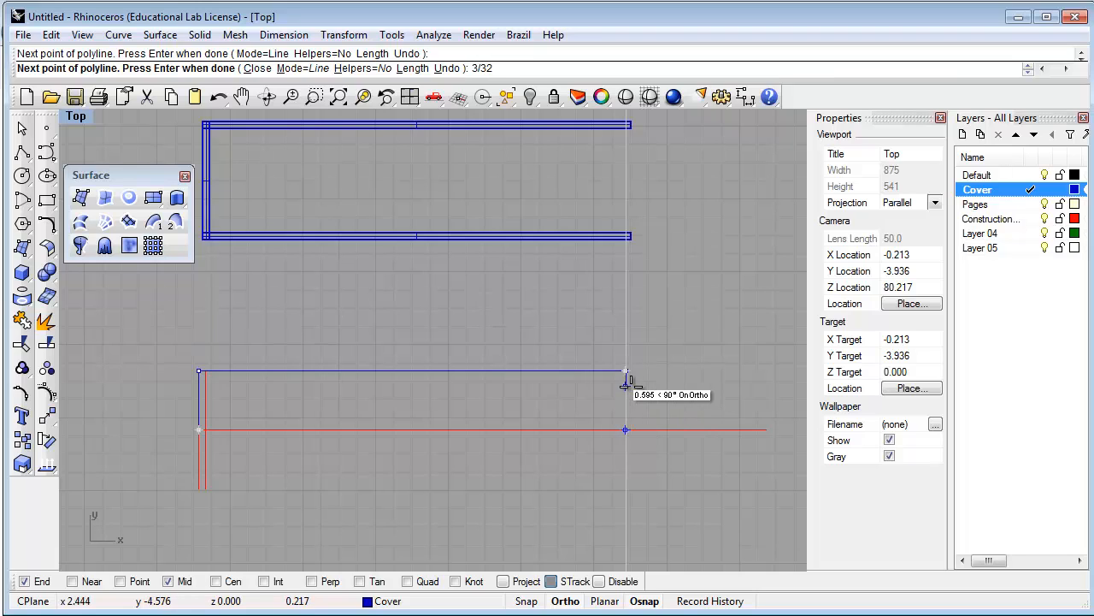
Add a 3/32 drop at the right, run the inner edge back, and end perpendicular on the horizontal line
key(Return)
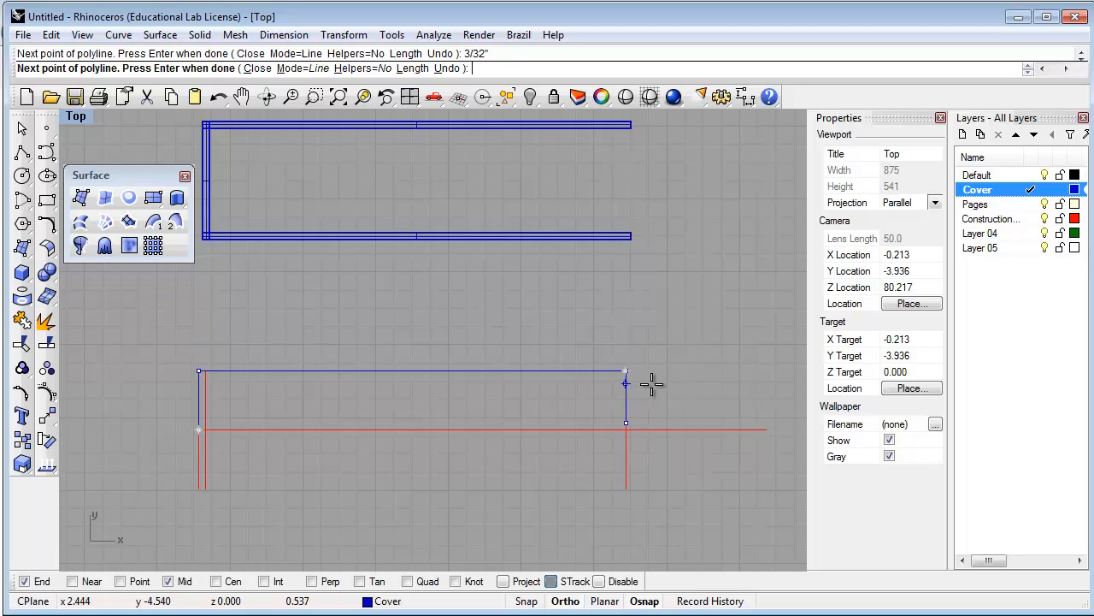
key(ctrl+z)
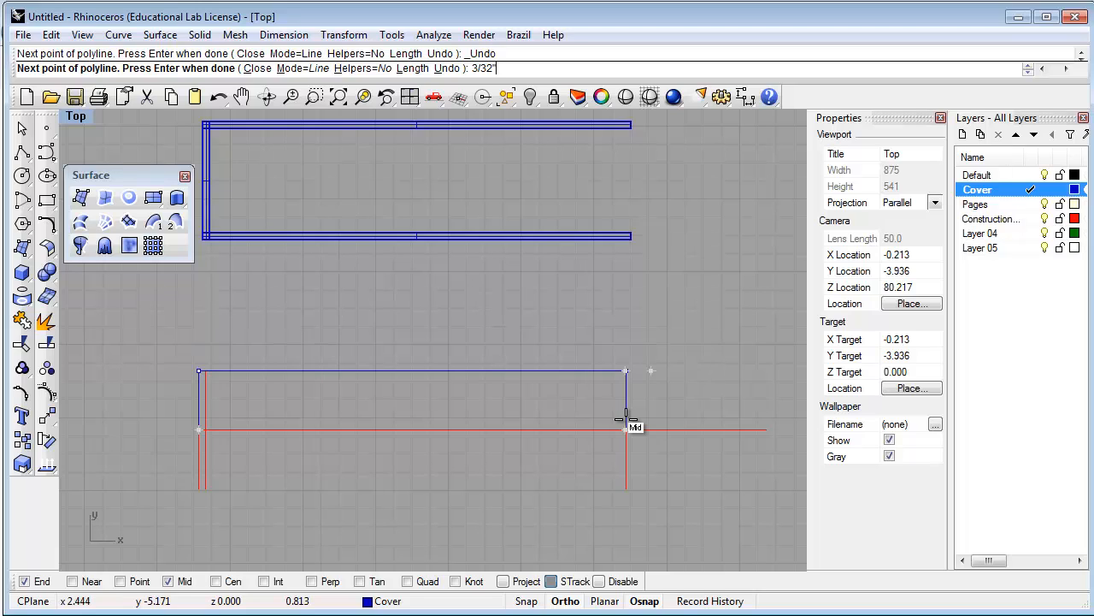
key(Return)
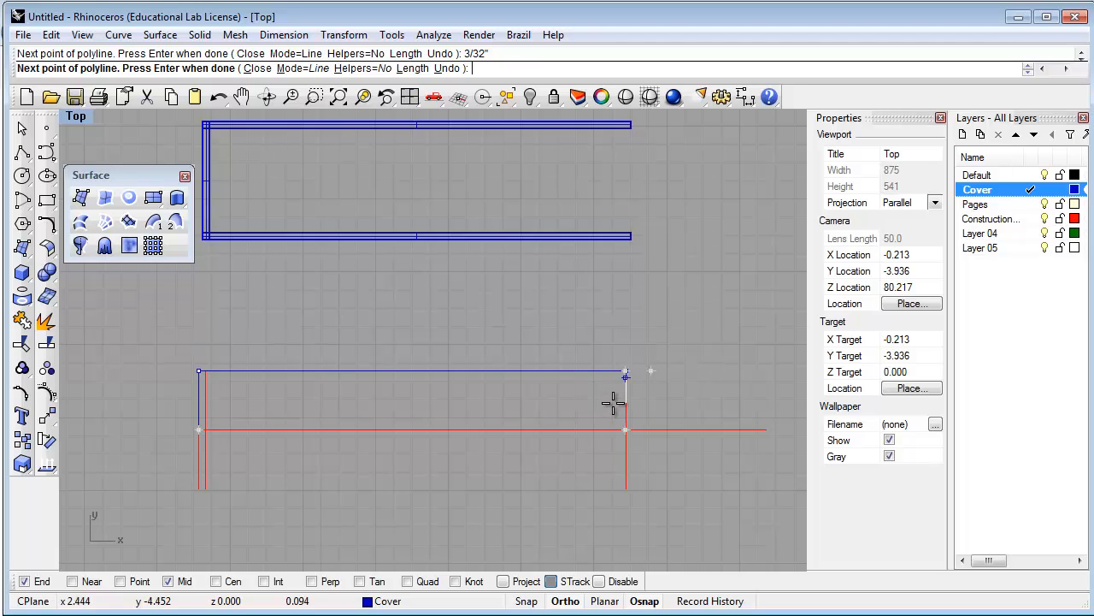
click(613, 401)
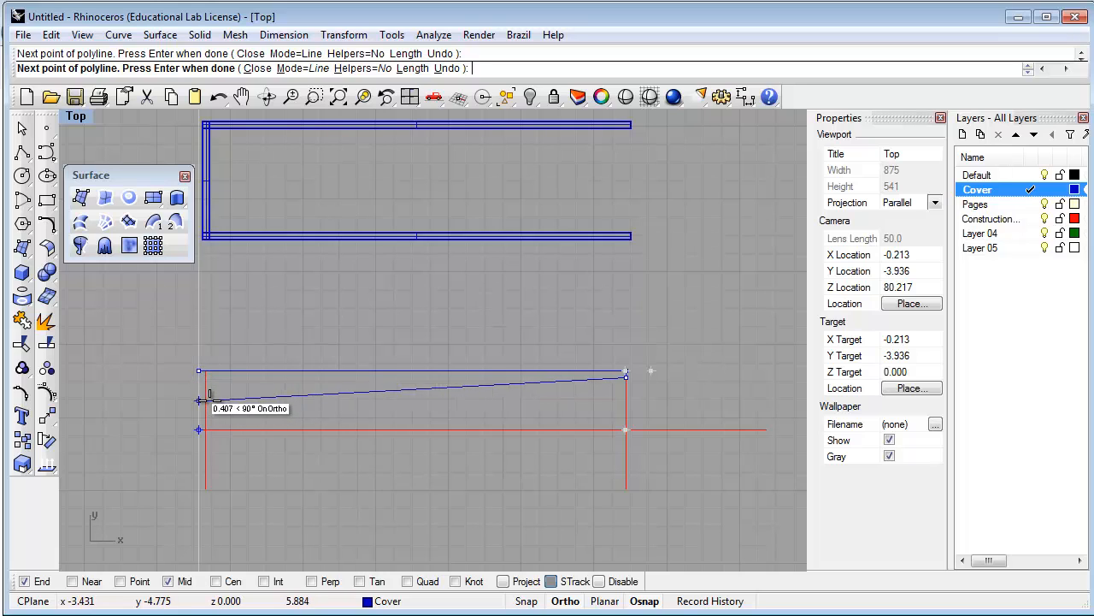
click(212, 392)
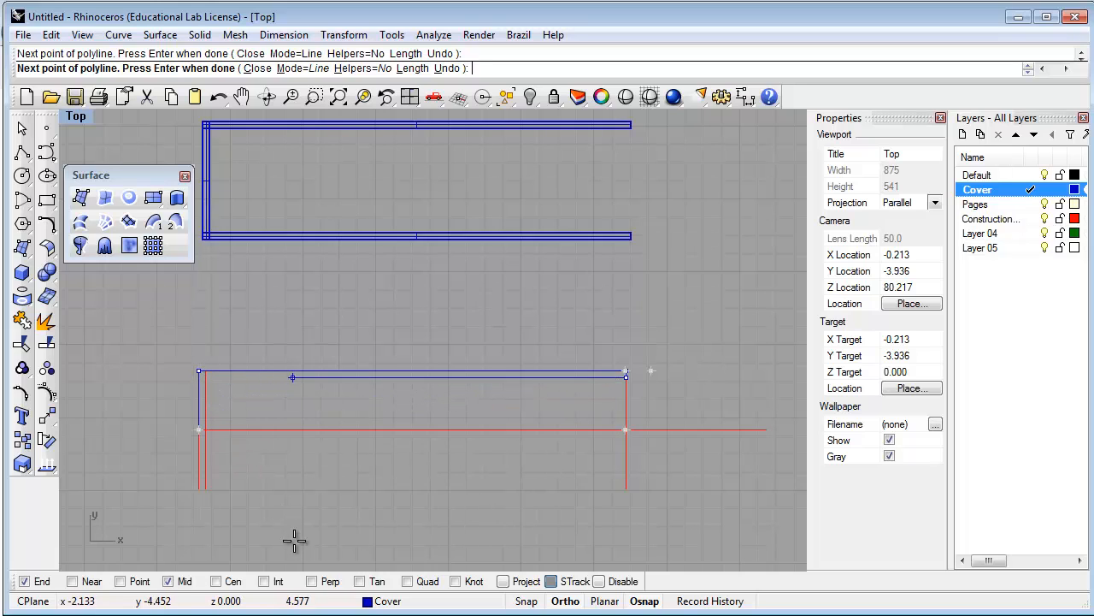
click(311, 581)
click(205, 429)
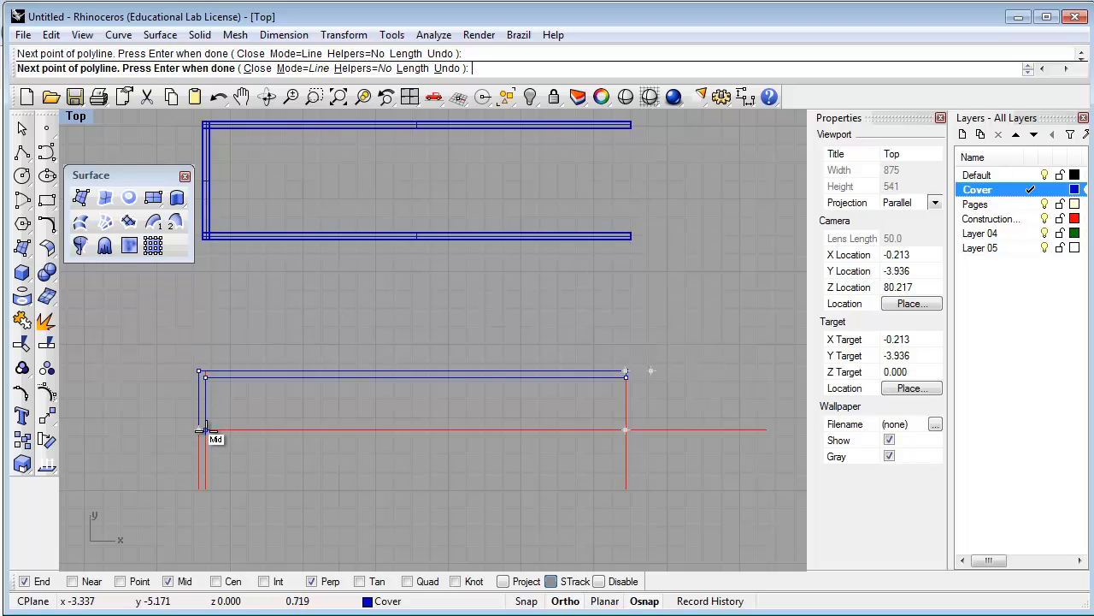
key(Return)
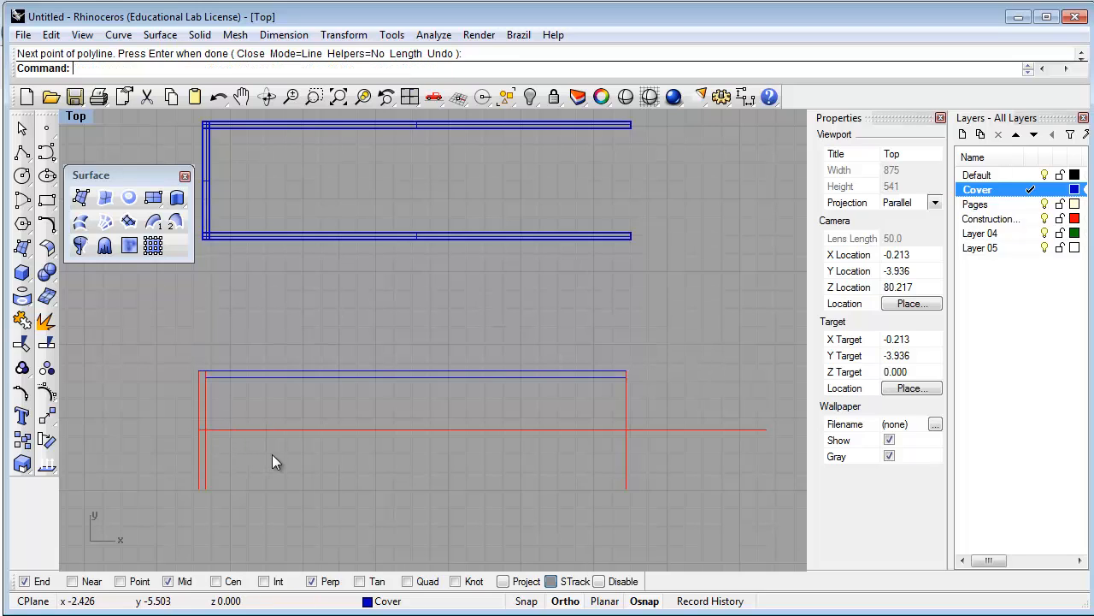
click(261, 377)
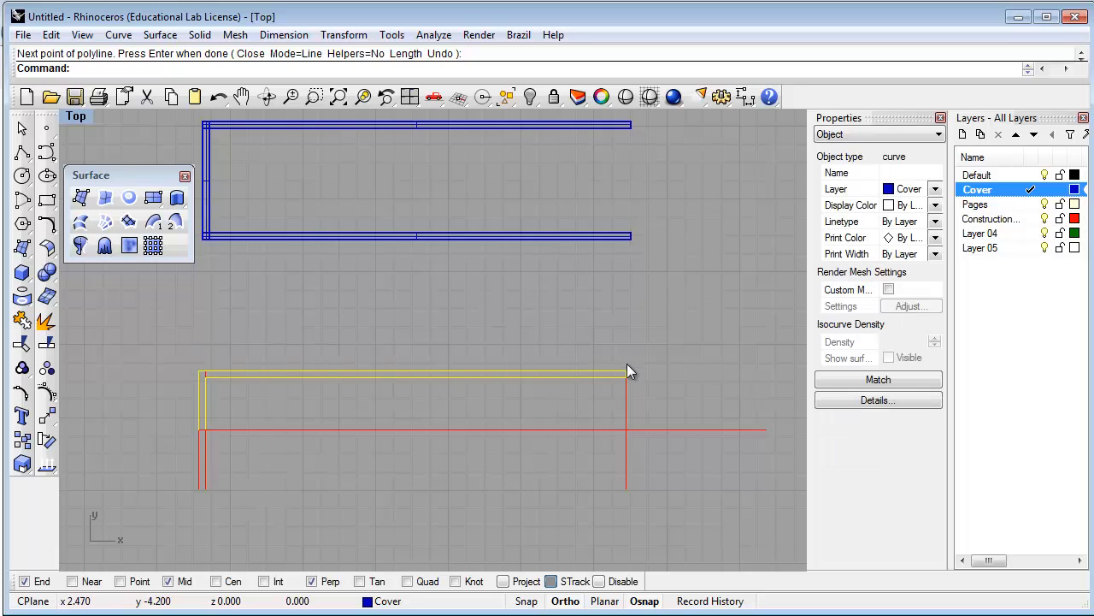
Mirror the L-shaped cover outline across the horizontal red line
click(256, 403)
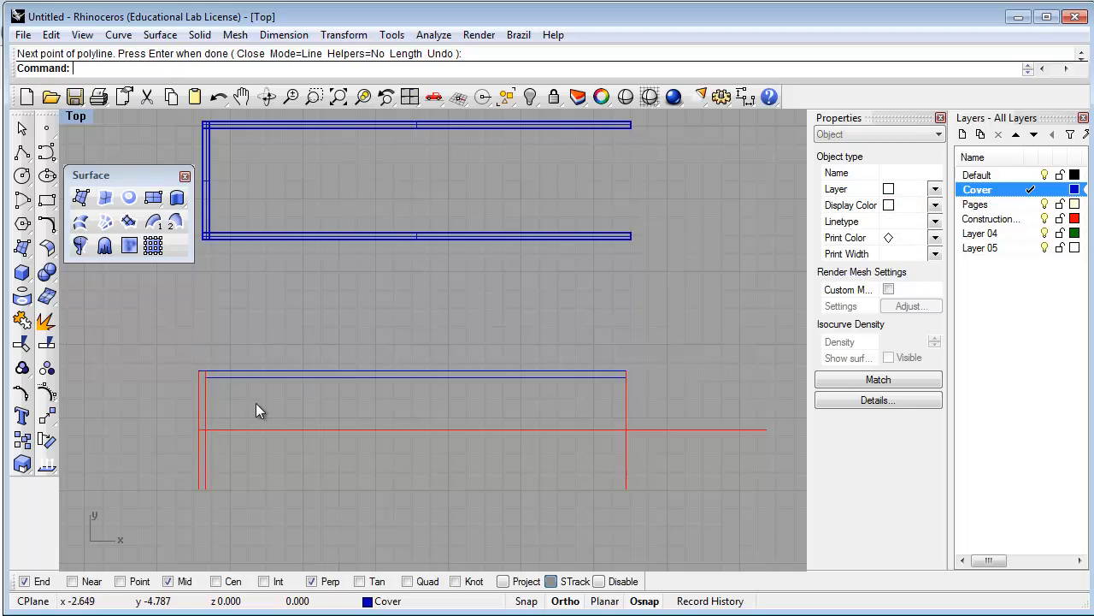
click(258, 377)
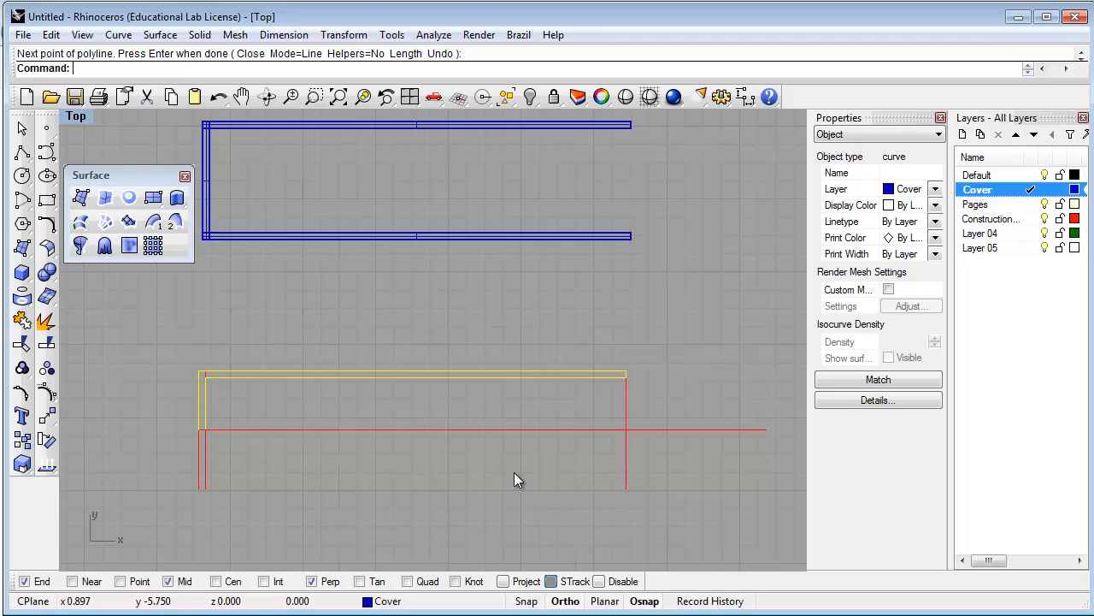
text(Mirror)
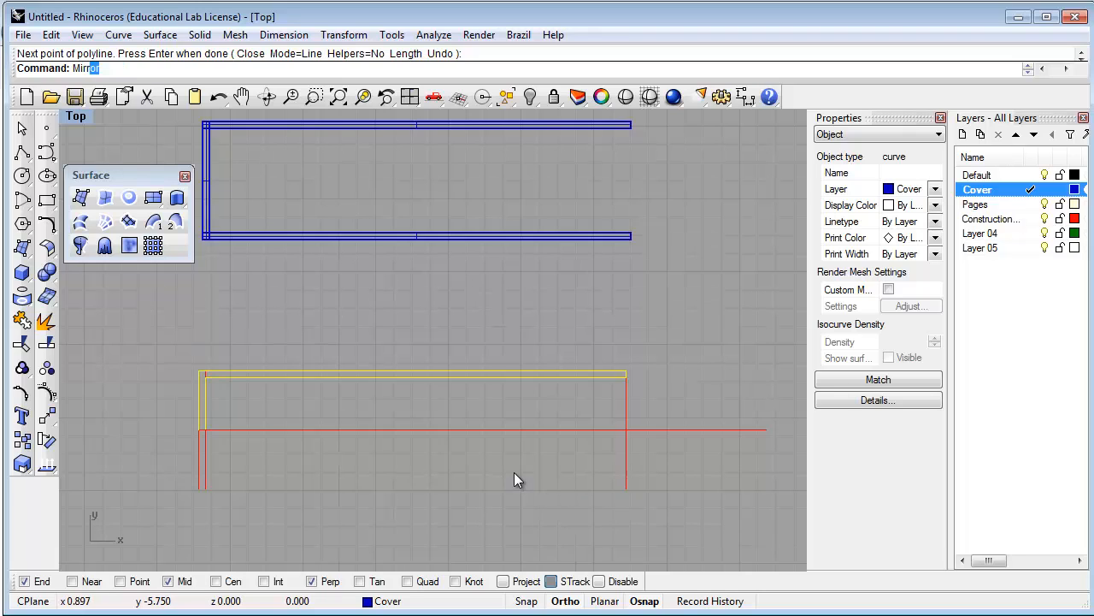
key(Return)
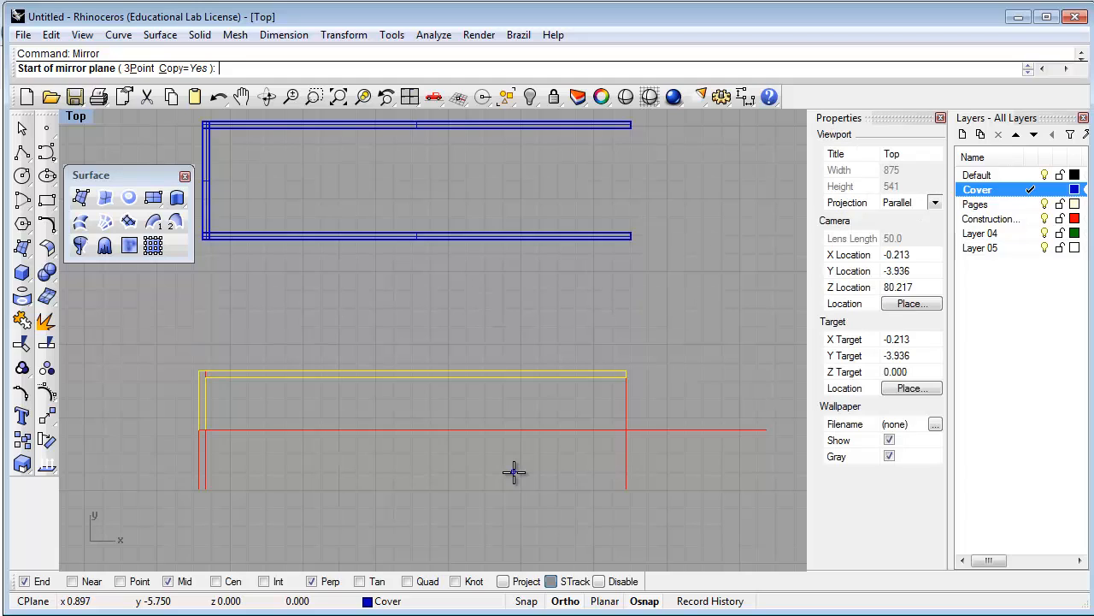
click(198, 429)
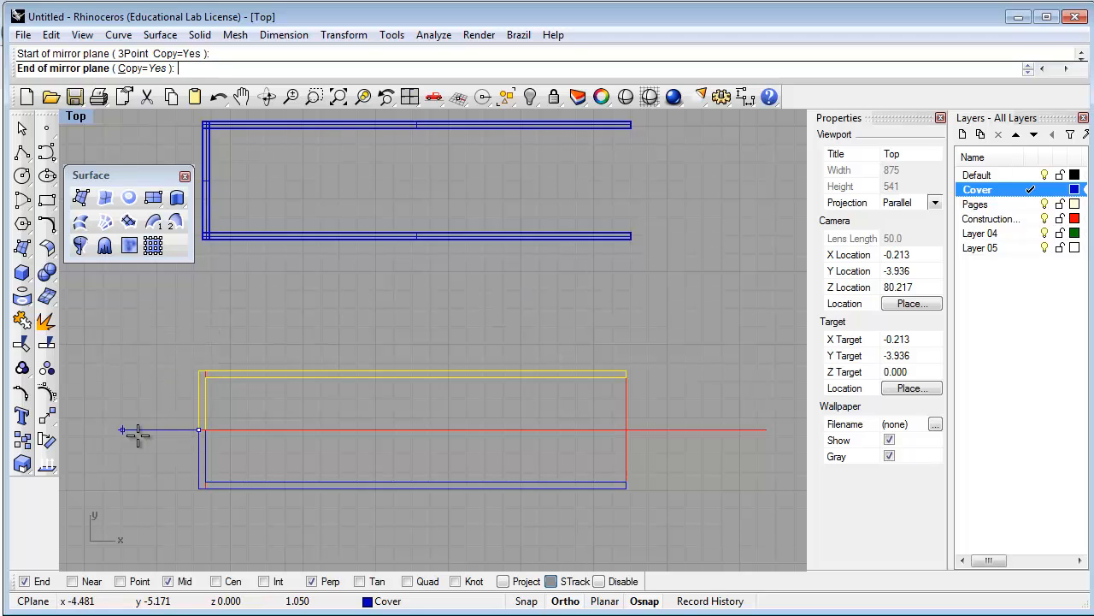
click(264, 453)
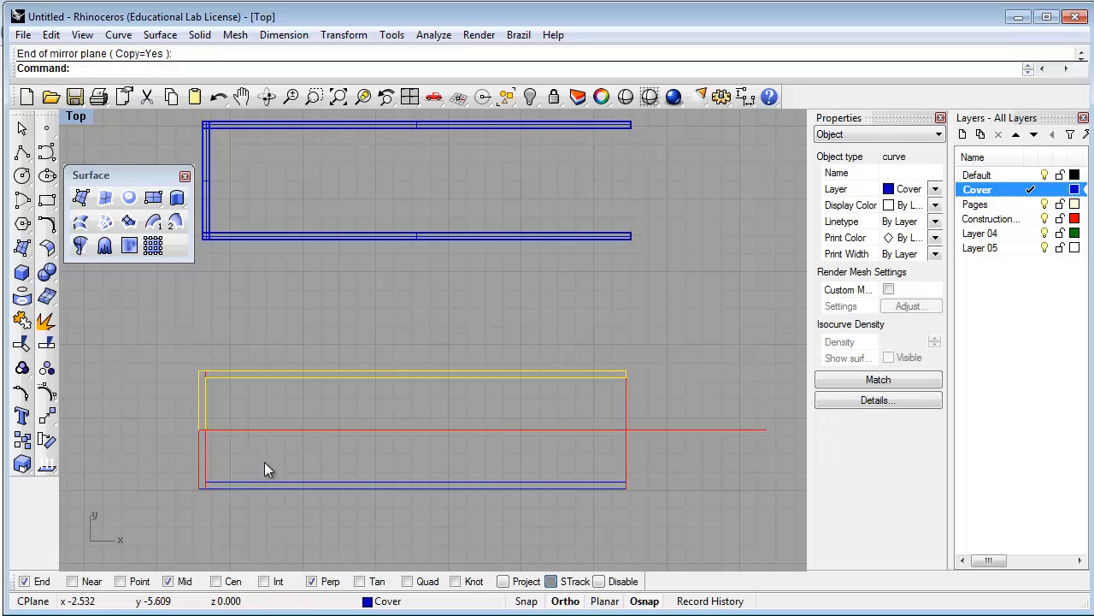
Select the upper and lower halves of the outline
key(Escape)
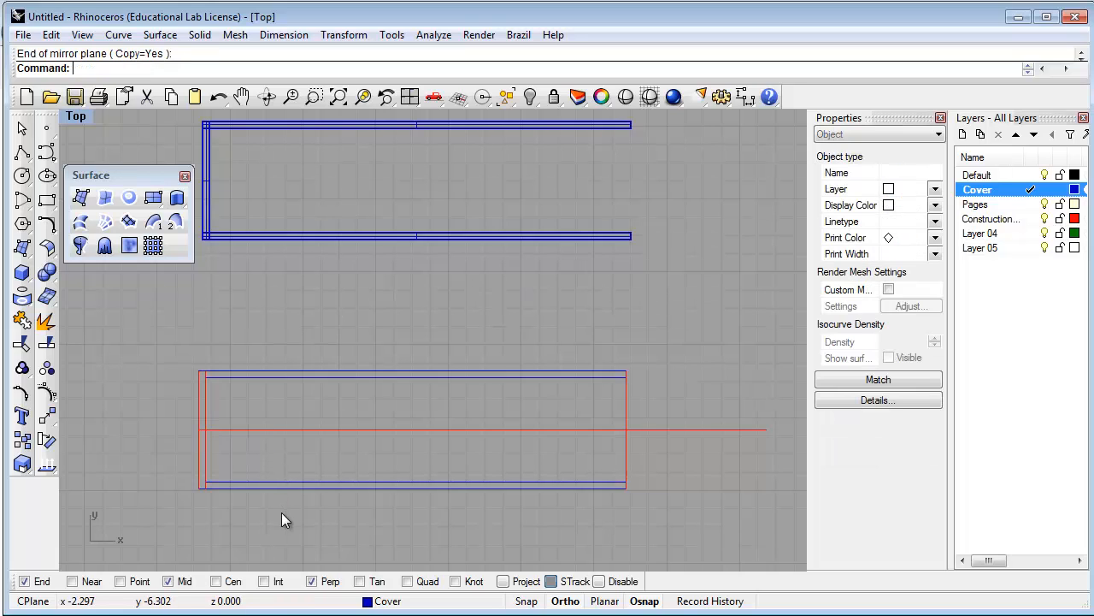
click(284, 377)
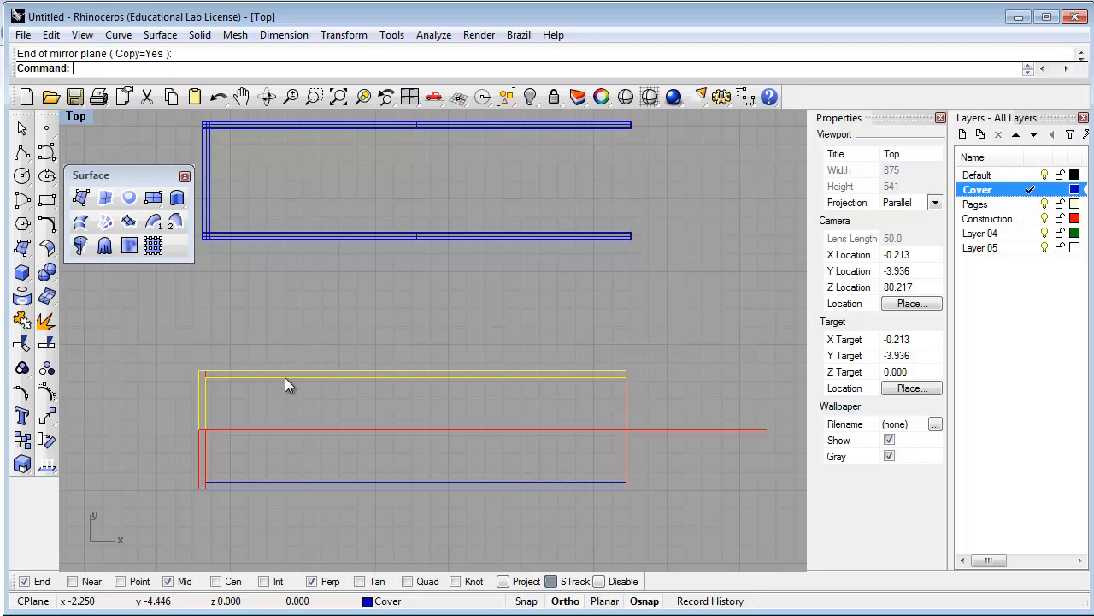
shift+click(289, 484)
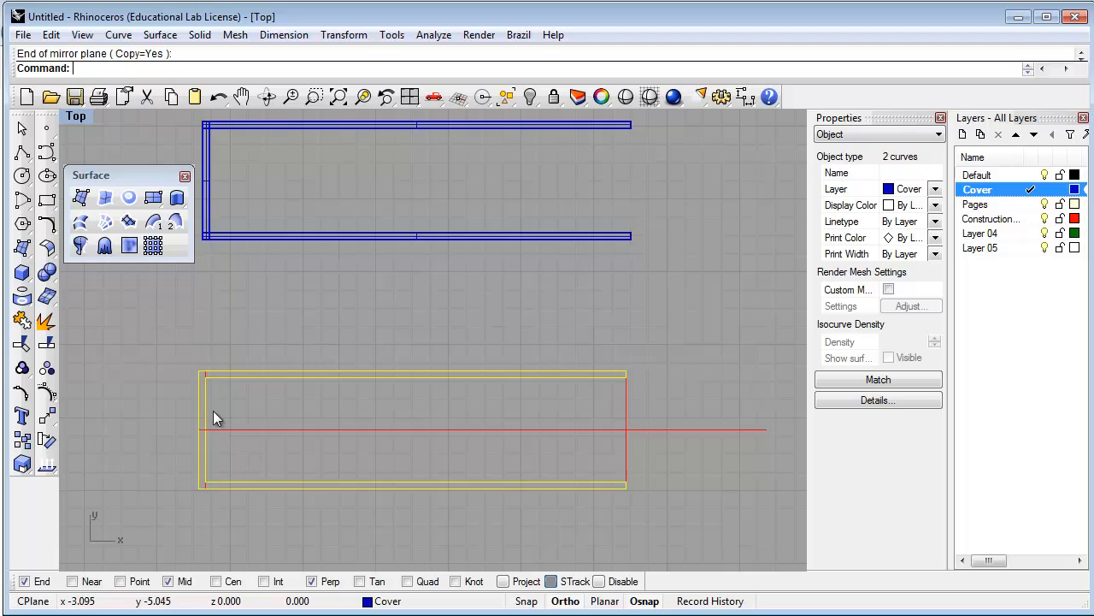
Join the upper and lower L-shaped curves into one closed C-shaped outline, then zoom to check the corners
text(join)
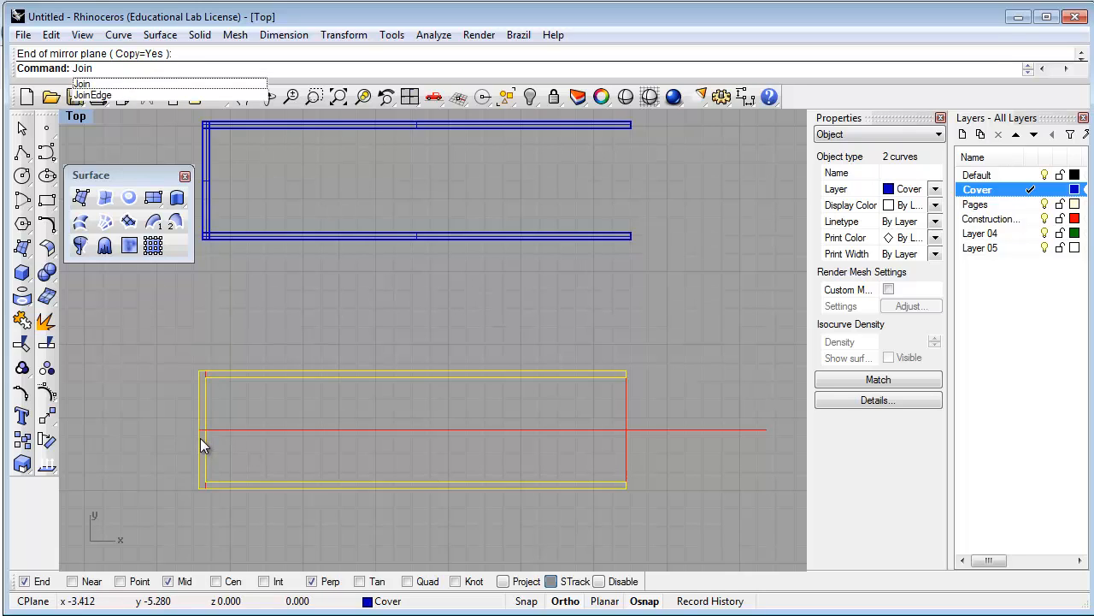
key(Return)
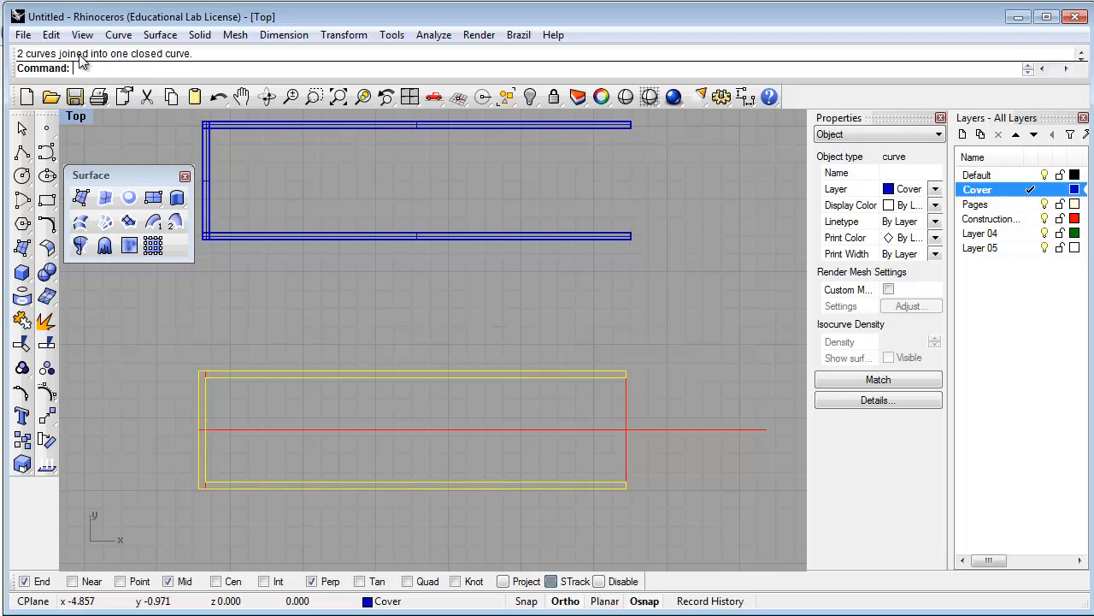
scroll(199, 432, up, 5)
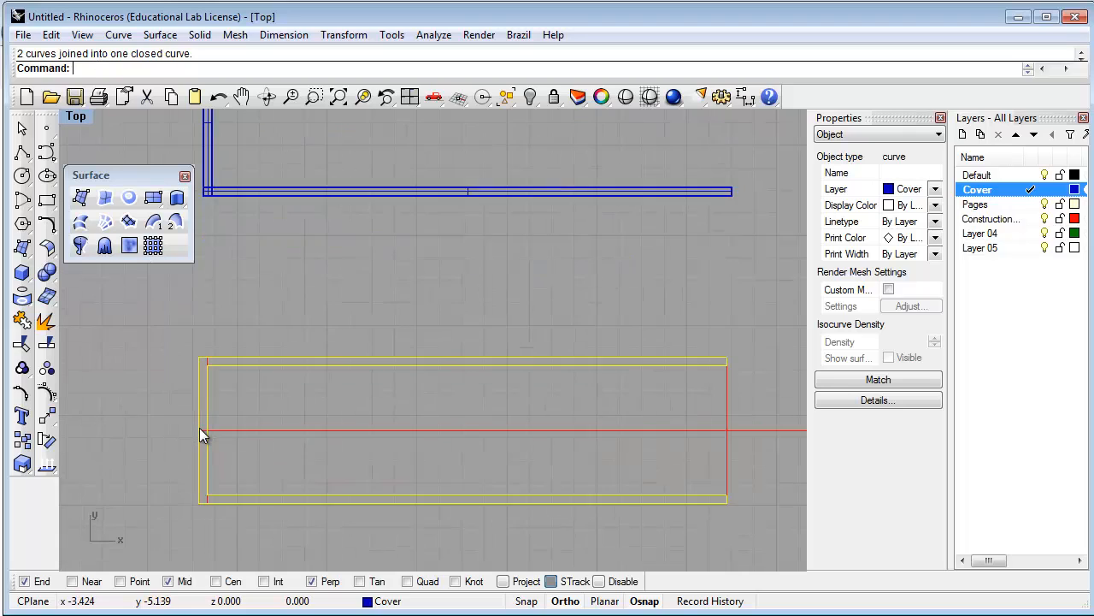
scroll(202, 439, up, 2)
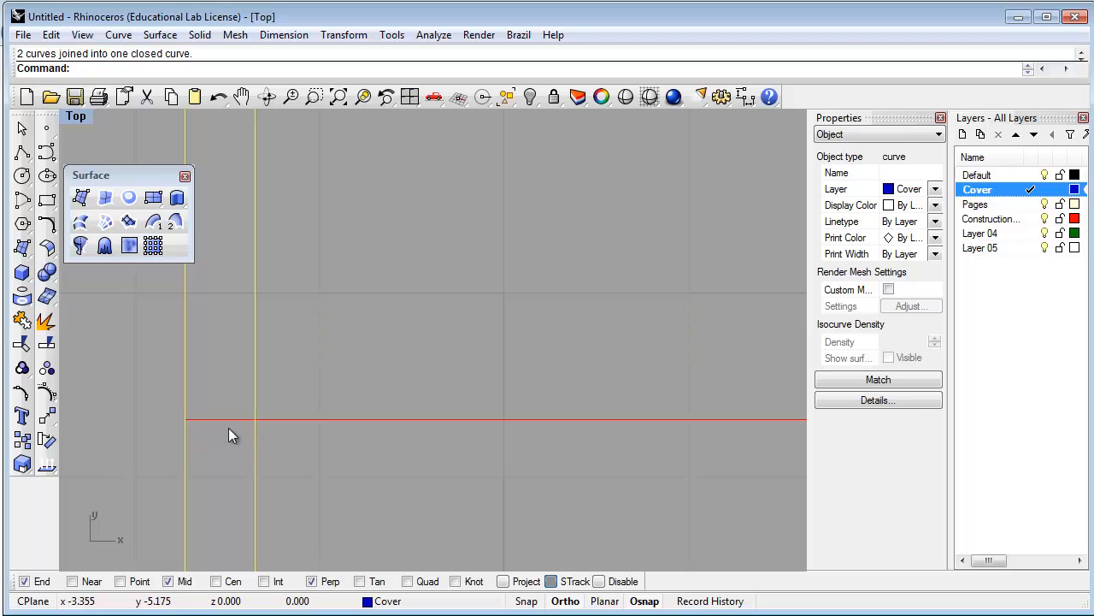
scroll(196, 409, down, 3)
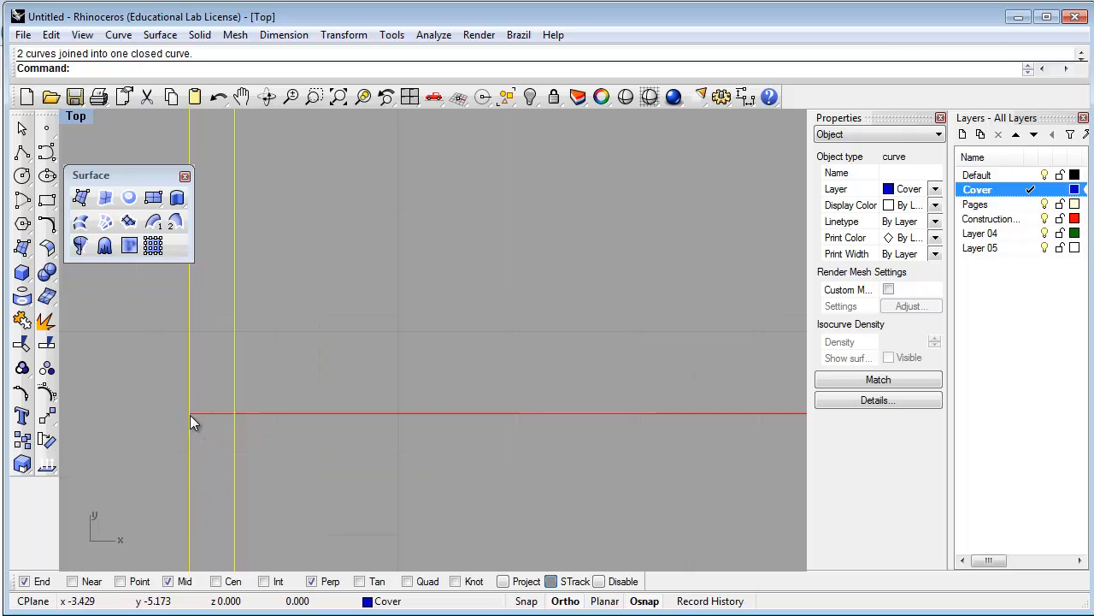
scroll(202, 414, down, 6)
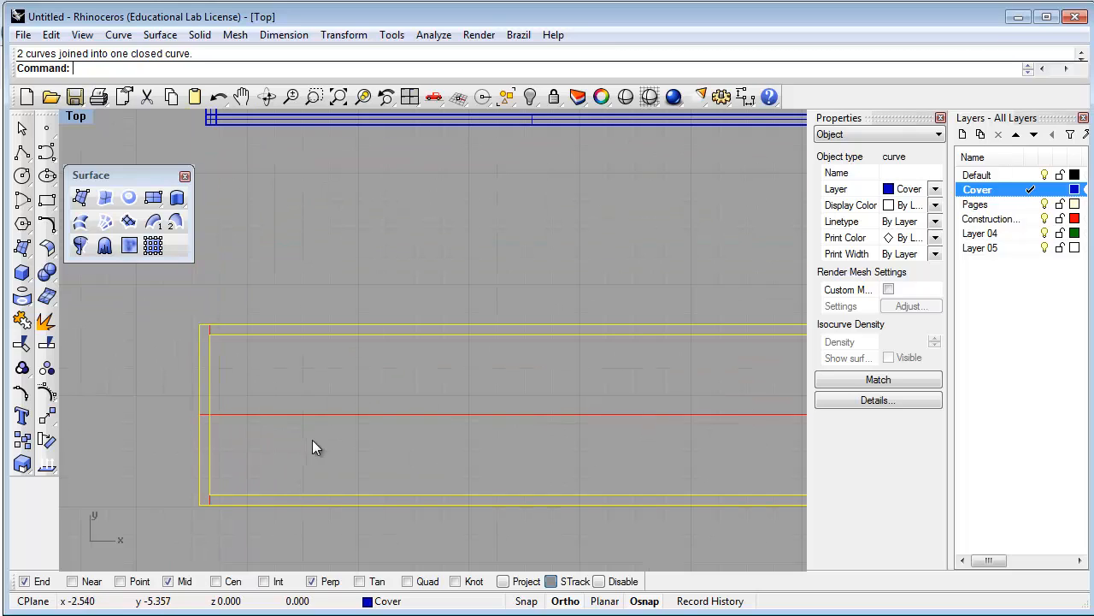
scroll(212, 417, down, 1)
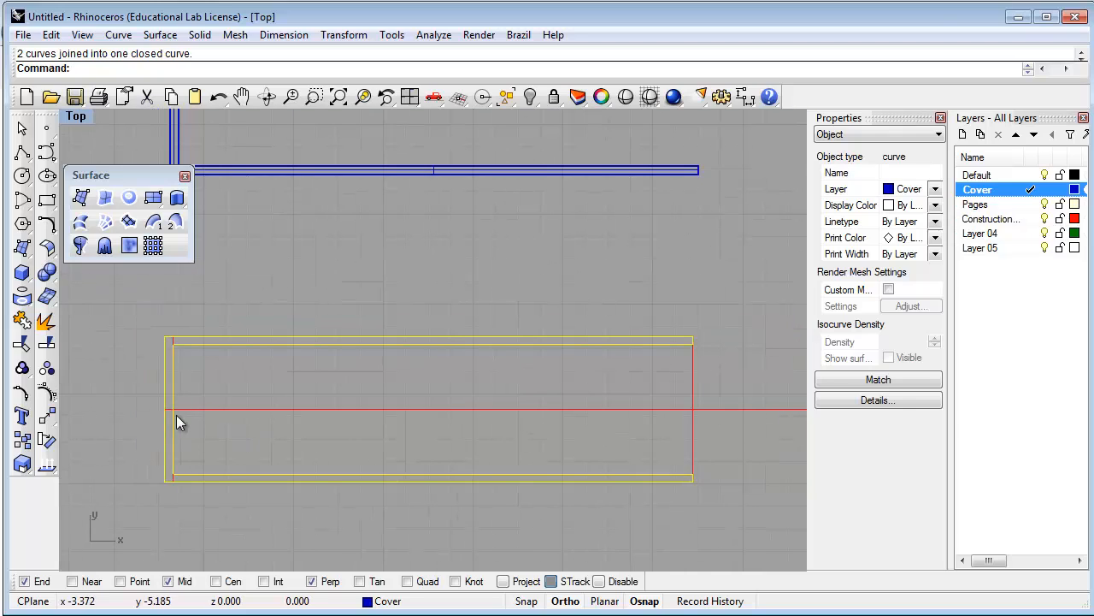
Deselect the closed curve and zoom and recentre the drawing in the Top view
click(543, 517)
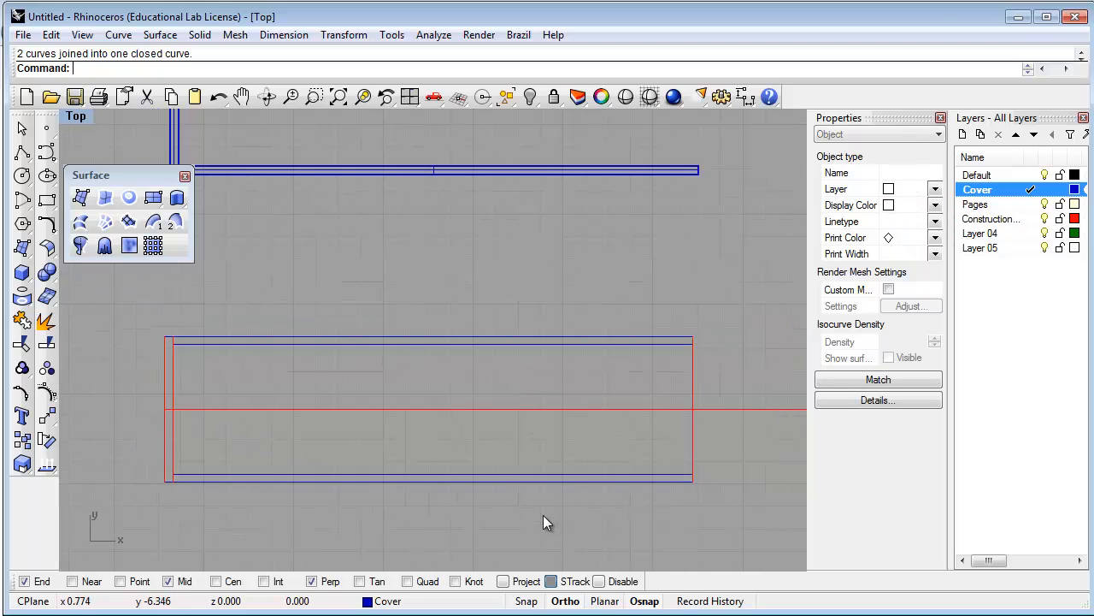
scroll(366, 323, down, 2)
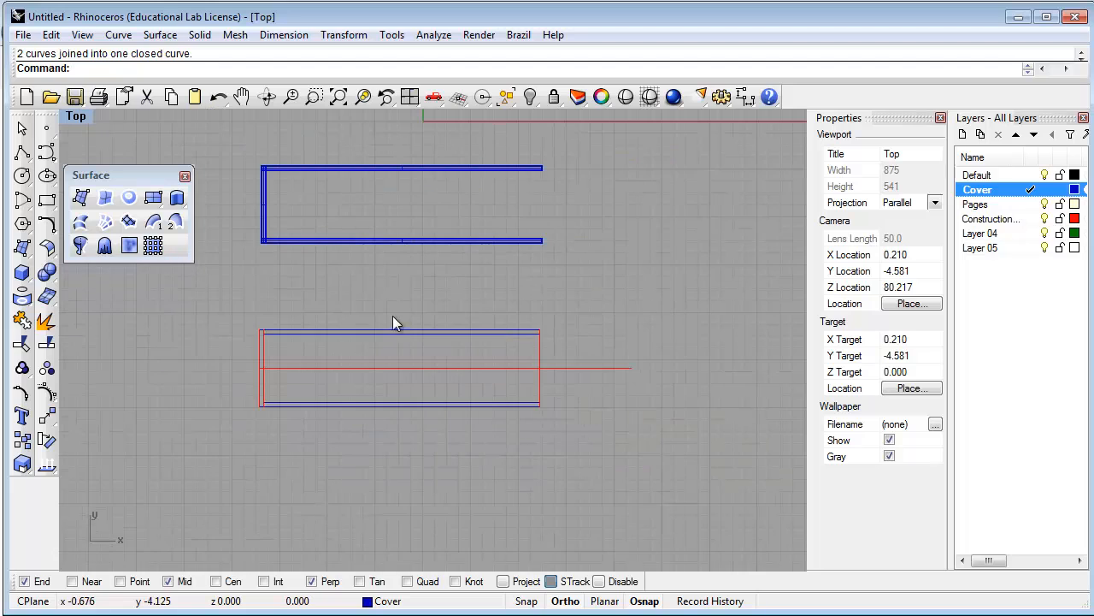
scroll(395, 299, down, 1)
right_drag(401, 305, 404, 337)
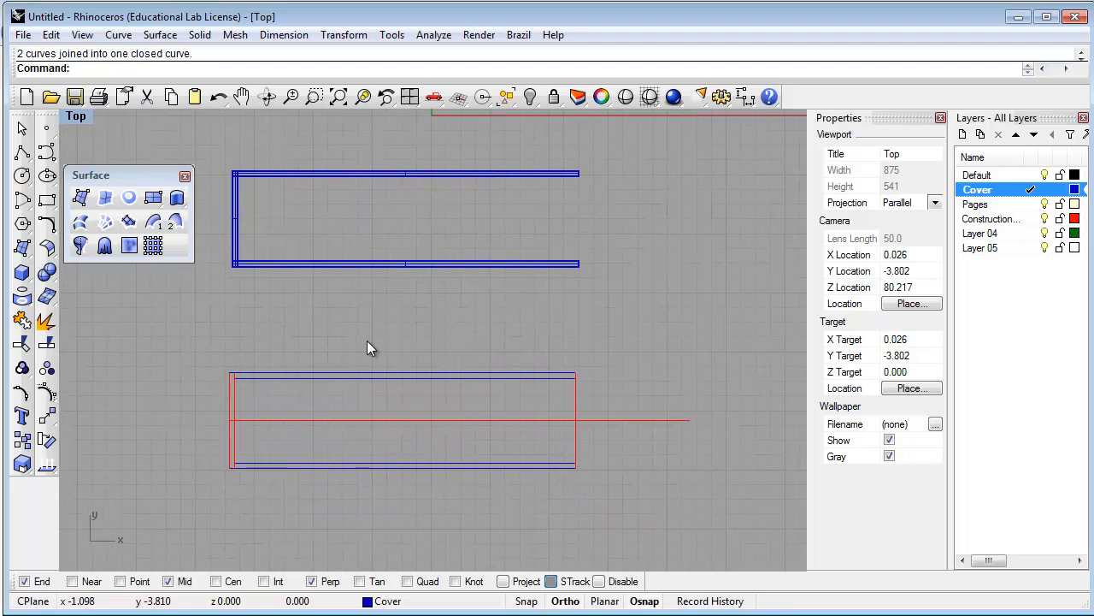
Maximize the Perspective view, nudge it up, and select the closed cover profile curve
double_click(75, 119)
double_click(462, 120)
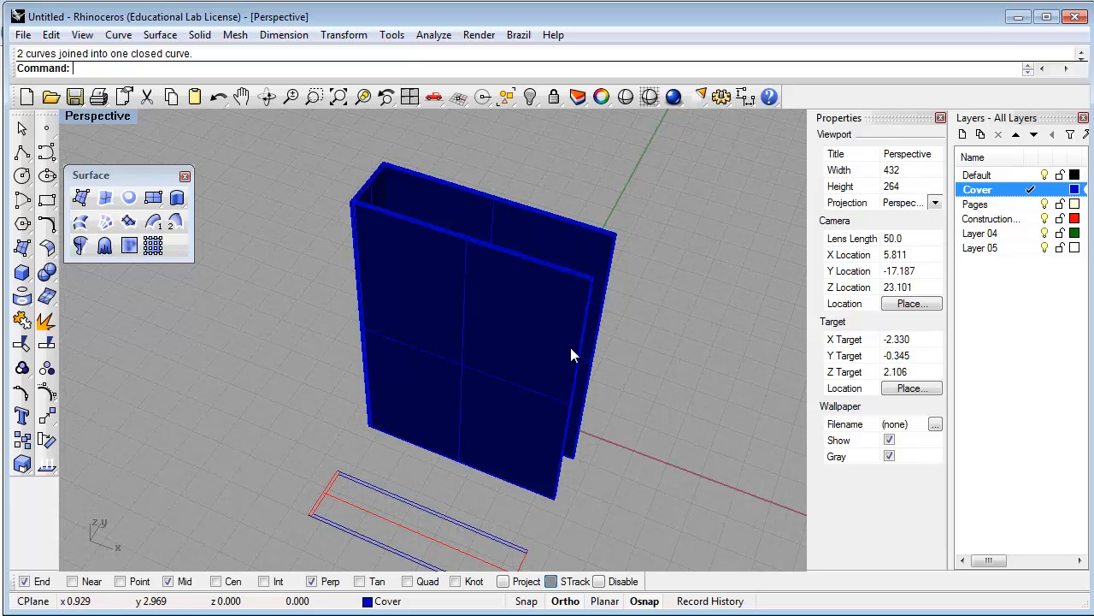
shift+right_drag(515, 398, 518, 355)
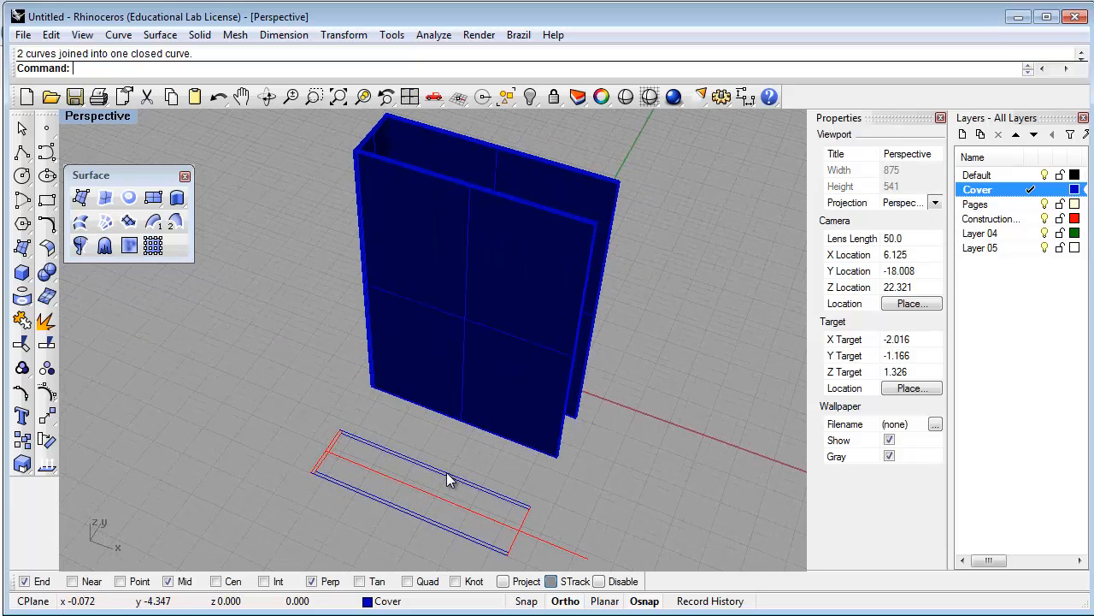
click(447, 474)
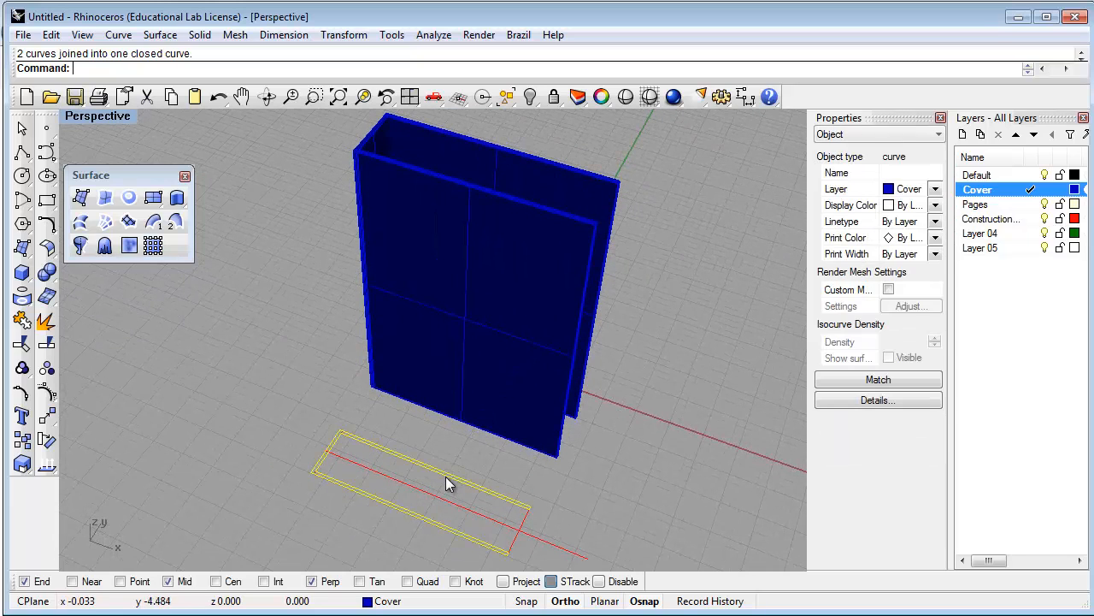
click(177, 199)
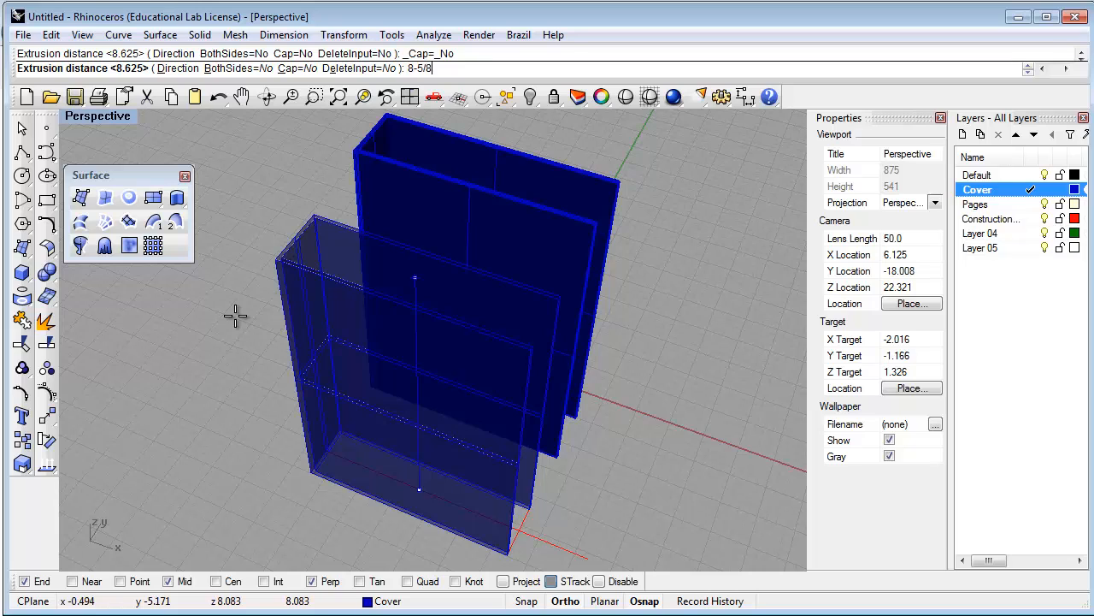
text(8-5/8)
key(Return)
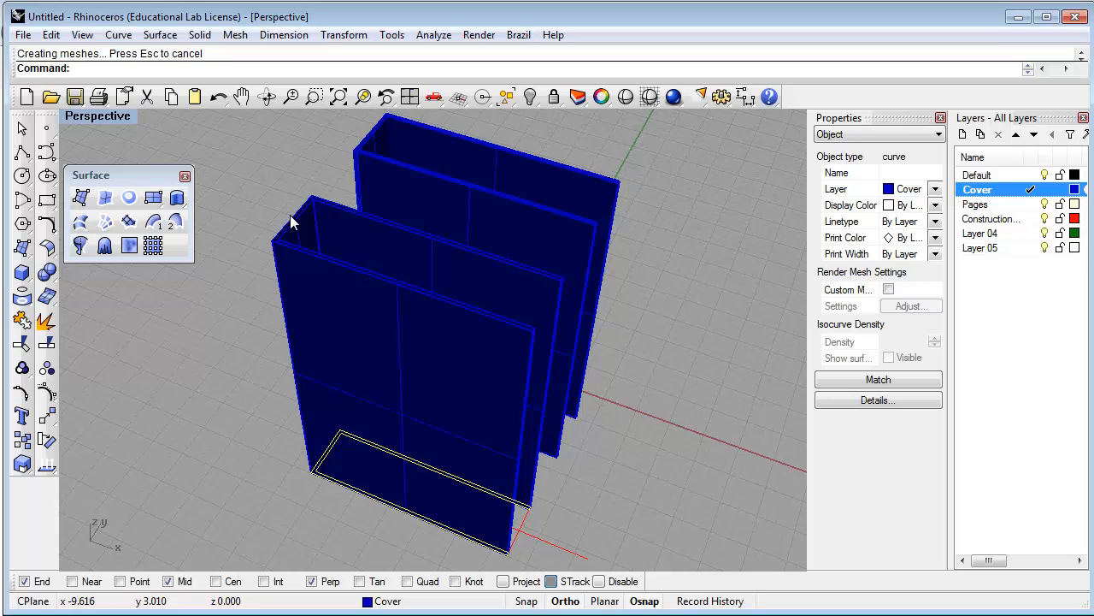
scroll(290, 214, up, 5)
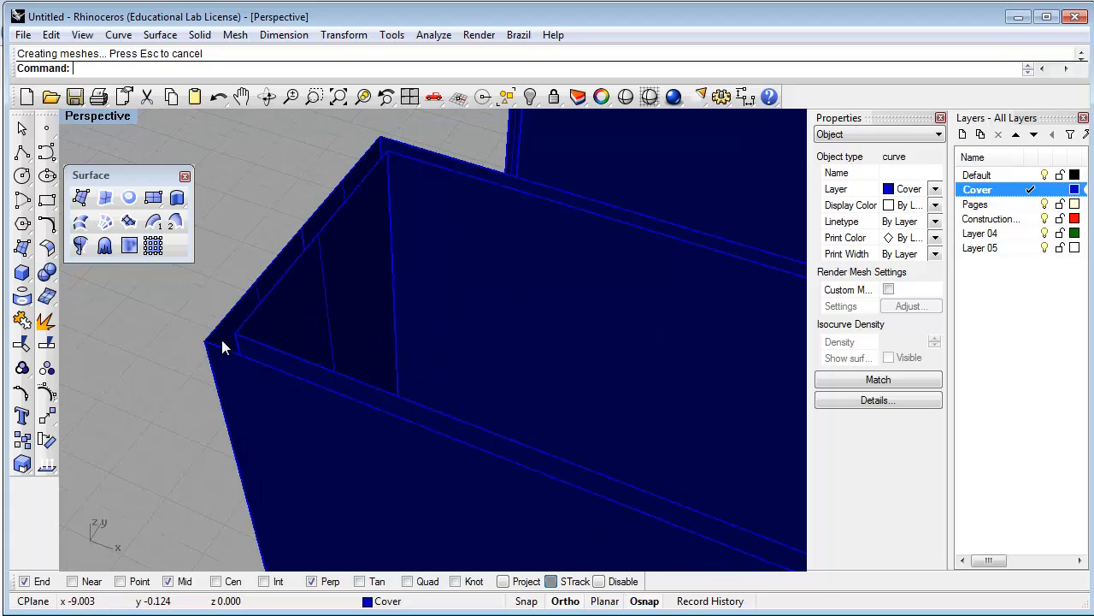
scroll(222, 342, down, 3)
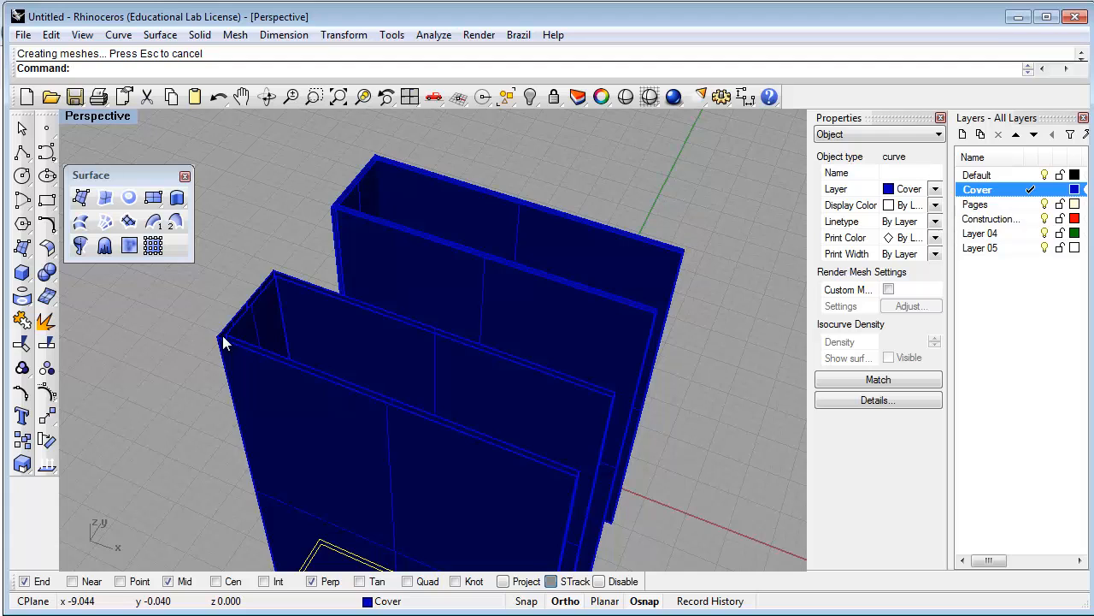
key(ctrl+z)
scroll(228, 341, down, 2)
scroll(229, 333, down, 2)
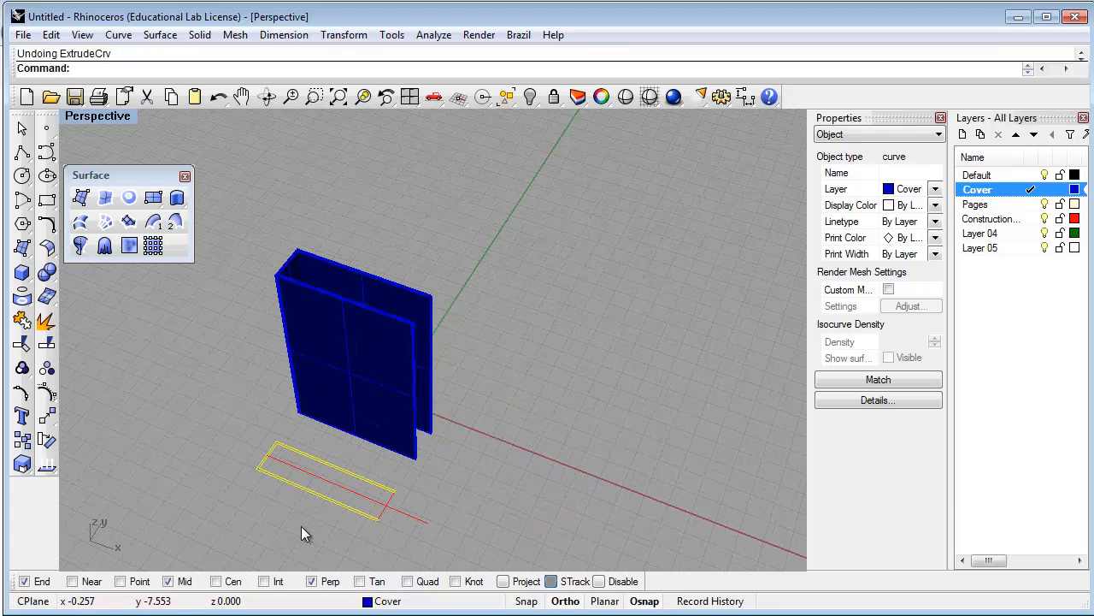
scroll(301, 526, up, 4)
shift+right_drag(285, 464, 362, 492)
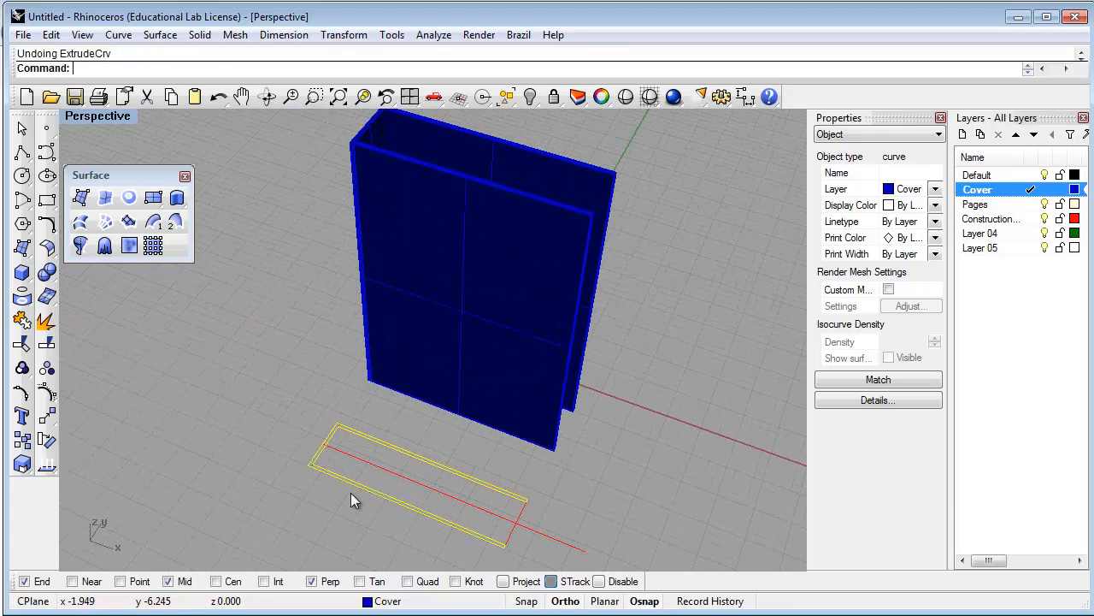
Extrude the joined C-shaped profile straight up as a capped solid
click(177, 199)
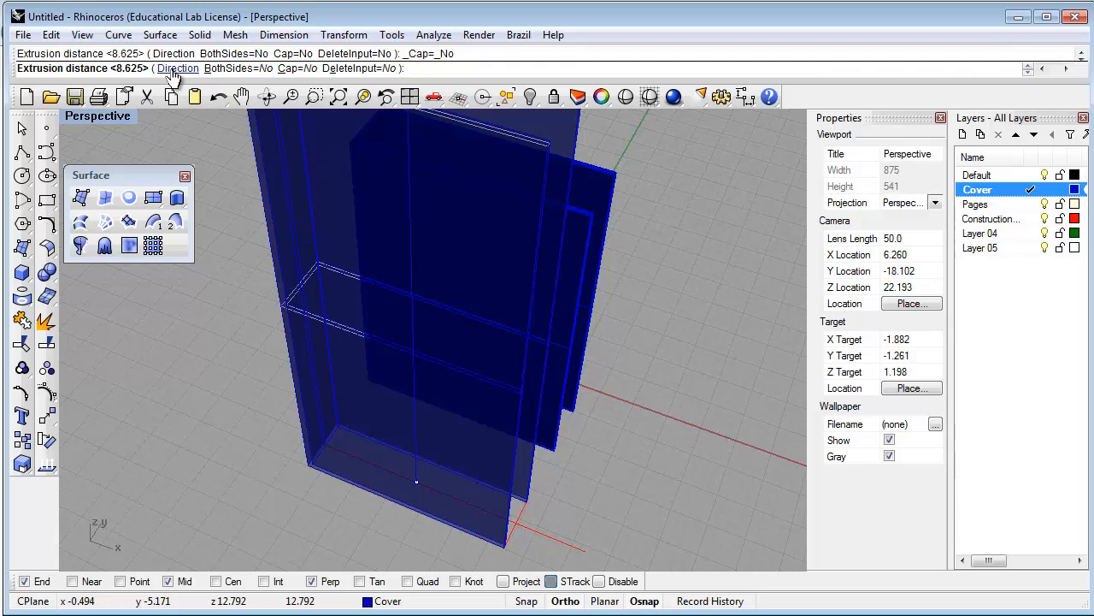
click(293, 69)
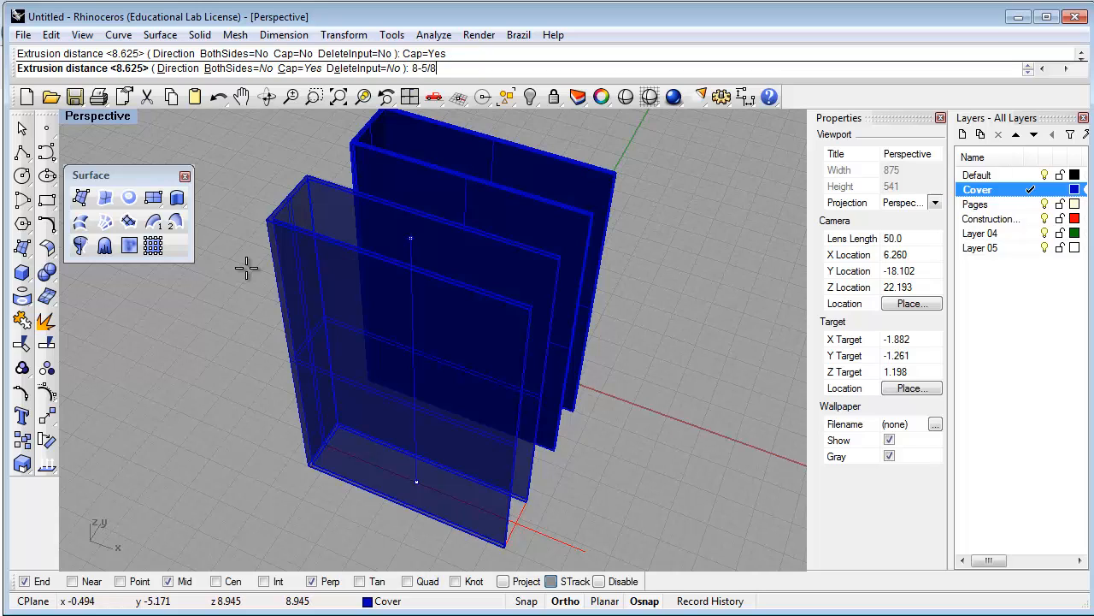
key(Return)
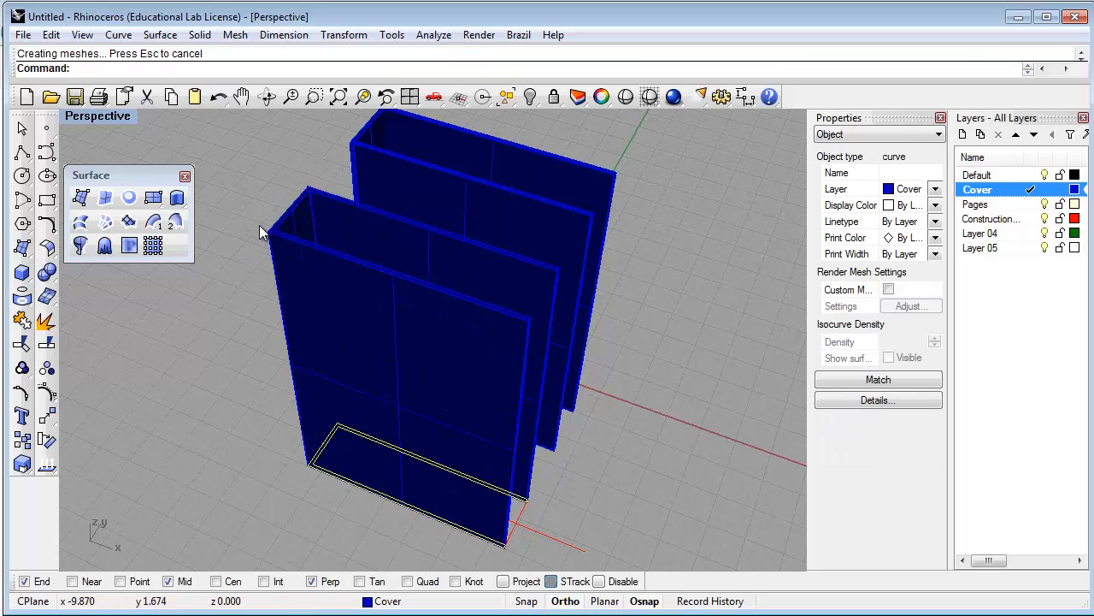
scroll(263, 222, up, 5)
scroll(263, 223, up, 3)
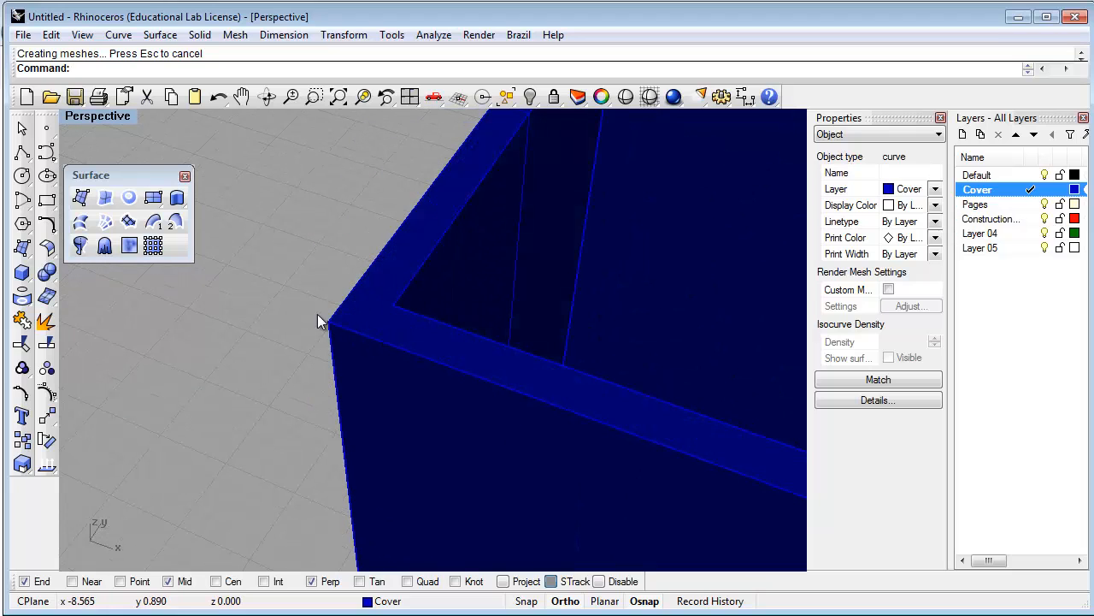
Inspect the thin-walled blue cover solids in Perspective, then maximize the Top view
click(309, 275)
scroll(282, 297, down, 6)
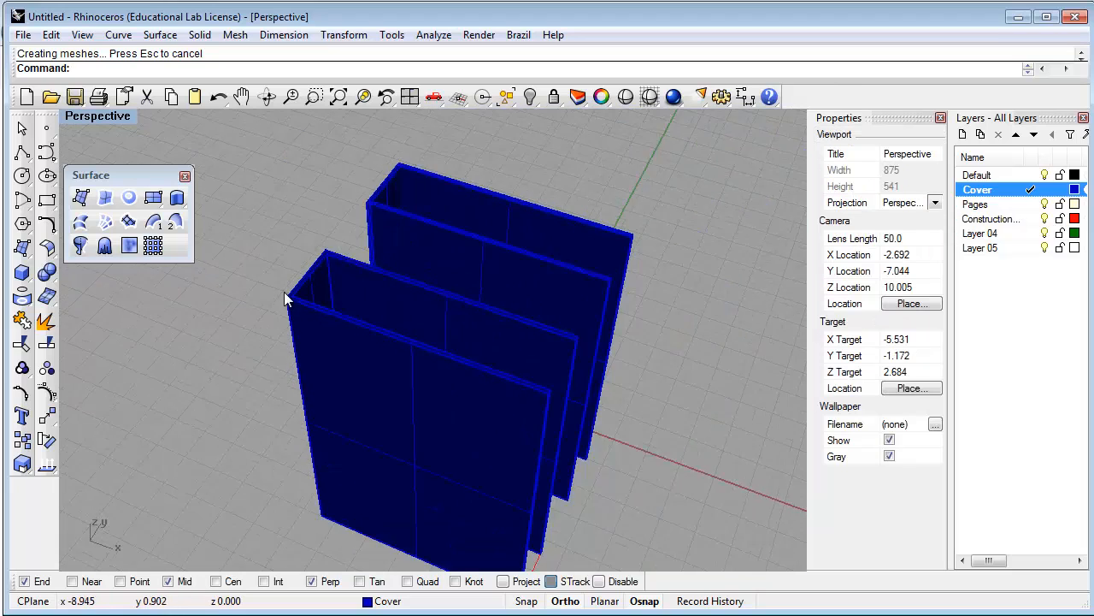
scroll(287, 301, up, 6)
scroll(288, 299, up, 3)
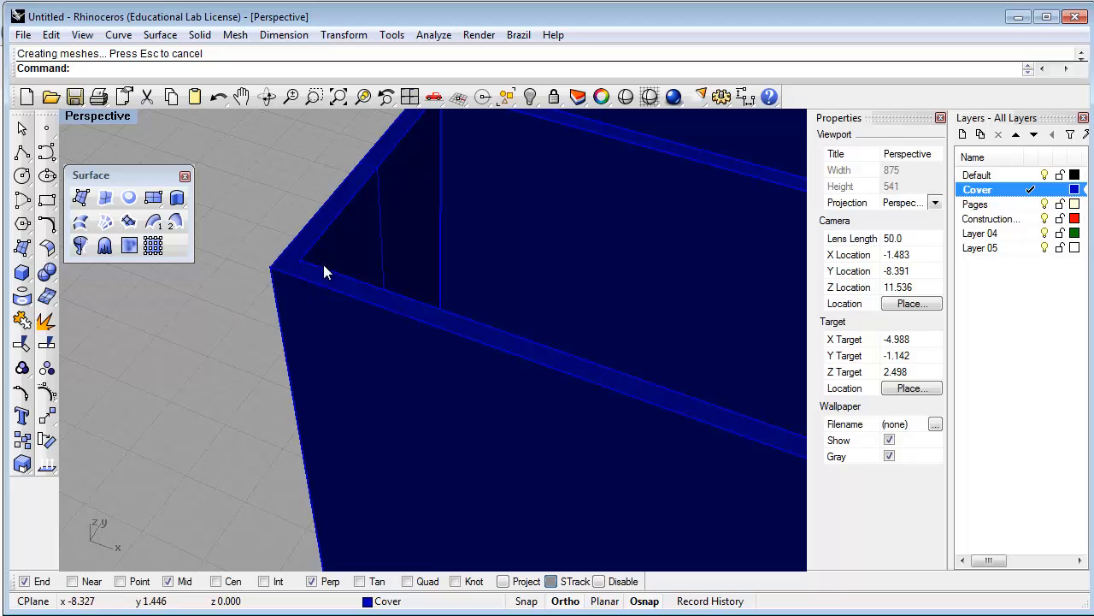
scroll(282, 266, down, 6)
scroll(545, 356, up, 3)
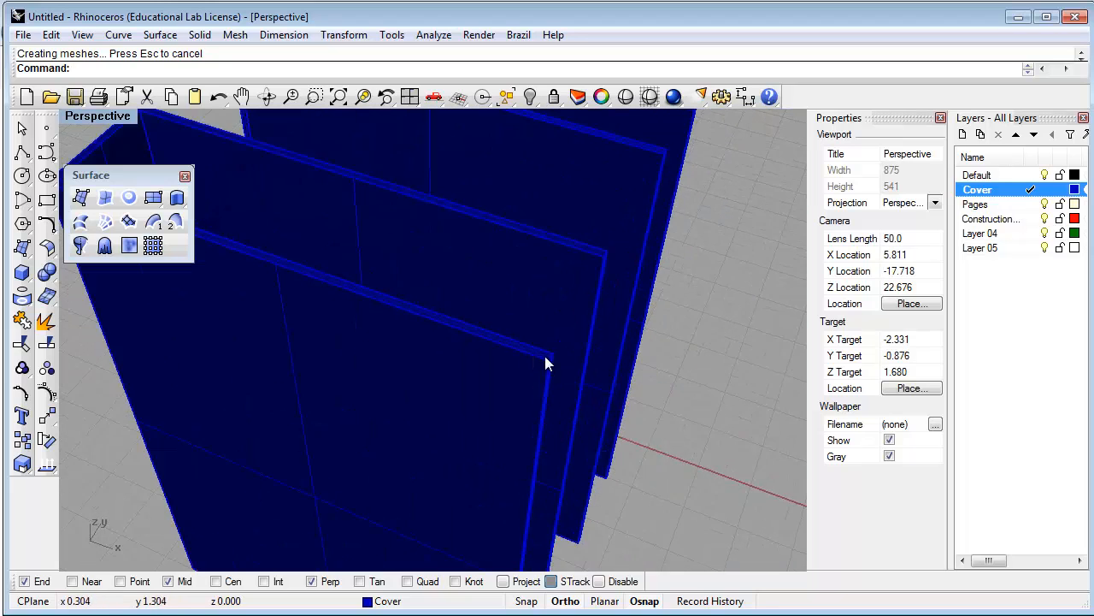
scroll(641, 474, down, 3)
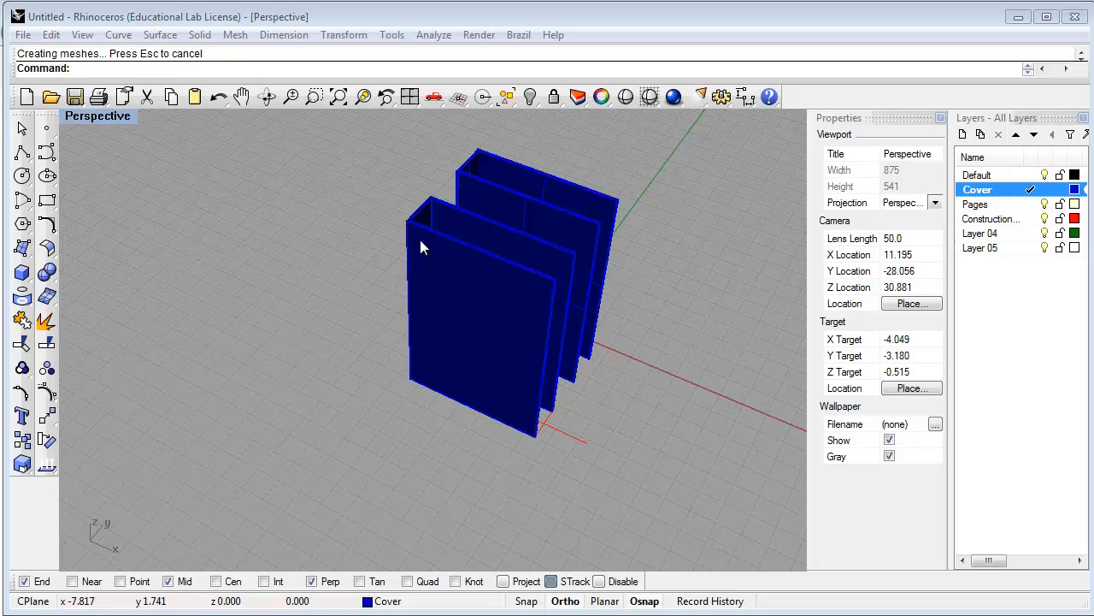
click(398, 226)
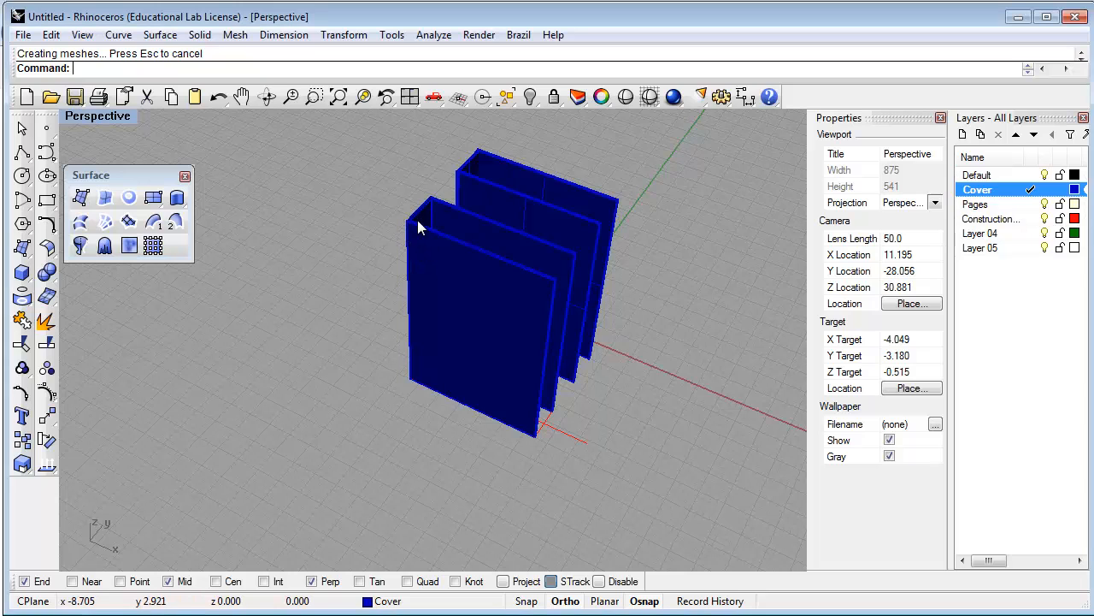
scroll(418, 219, up, 5)
scroll(385, 237, down, 5)
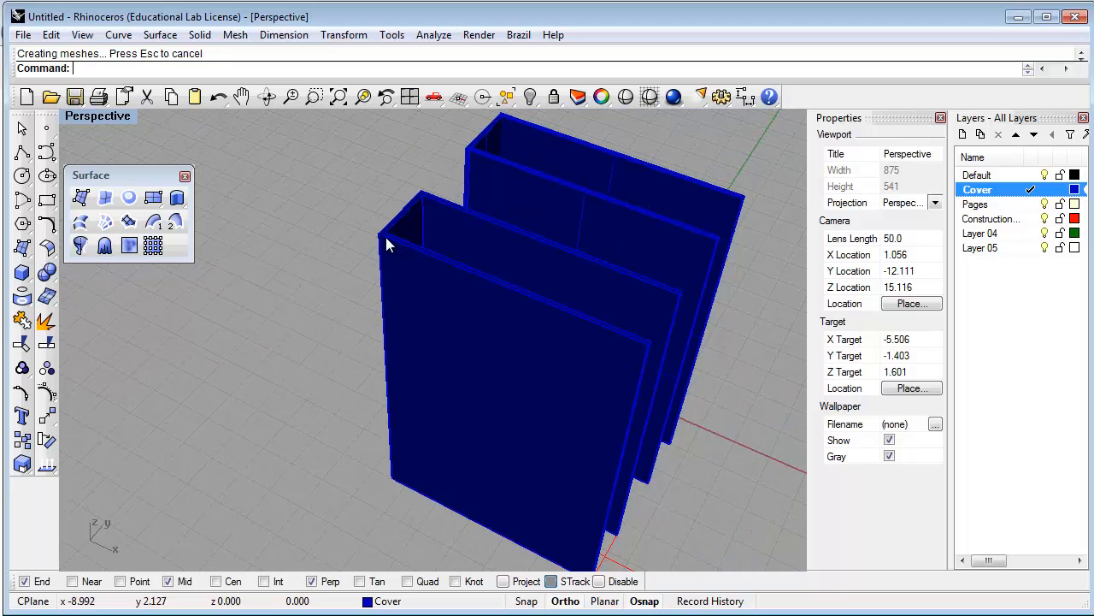
double_click(101, 115)
double_click(75, 116)
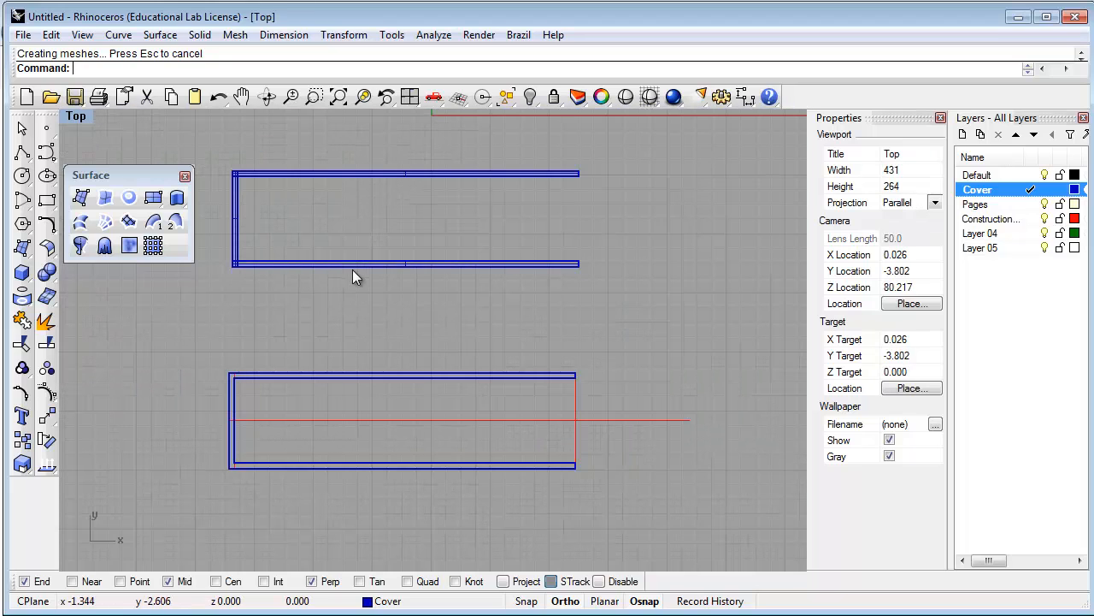
Make ConstructionLines the current layer and reframe the Top view on the drawing
double_click(992, 220)
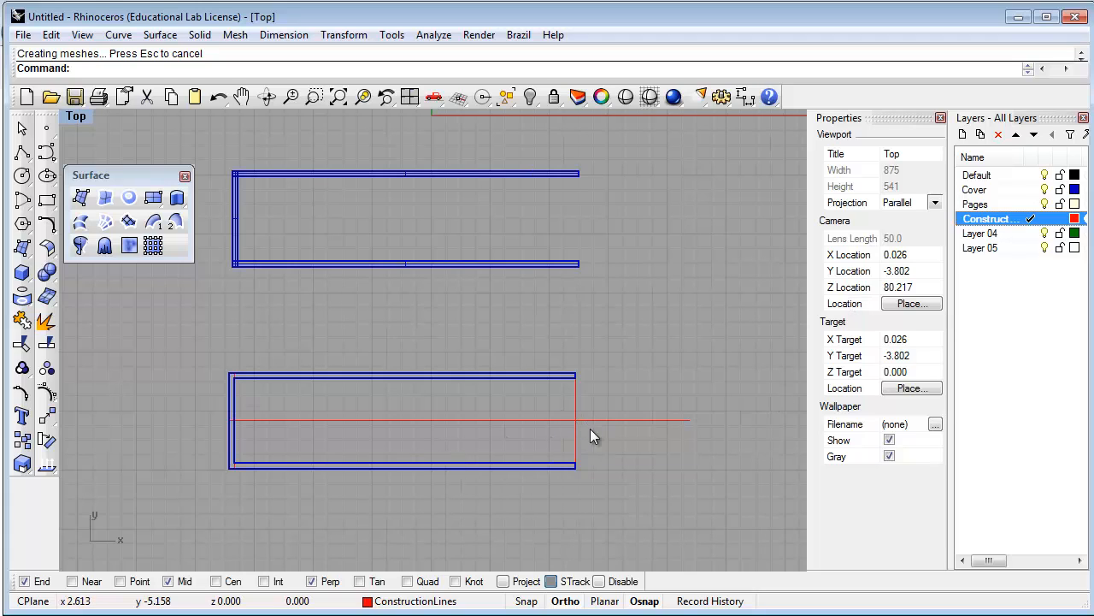
scroll(590, 429, down, 4)
scroll(590, 429, up, 1)
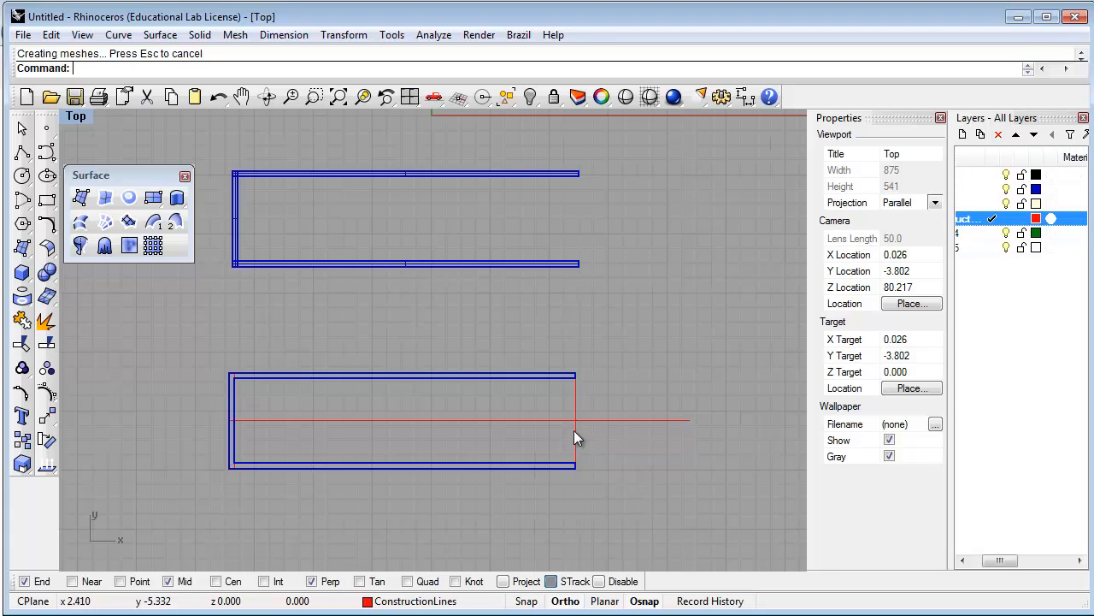
scroll(574, 430, down, 4)
right_drag(537, 482, 518, 400)
scroll(508, 403, up, 3)
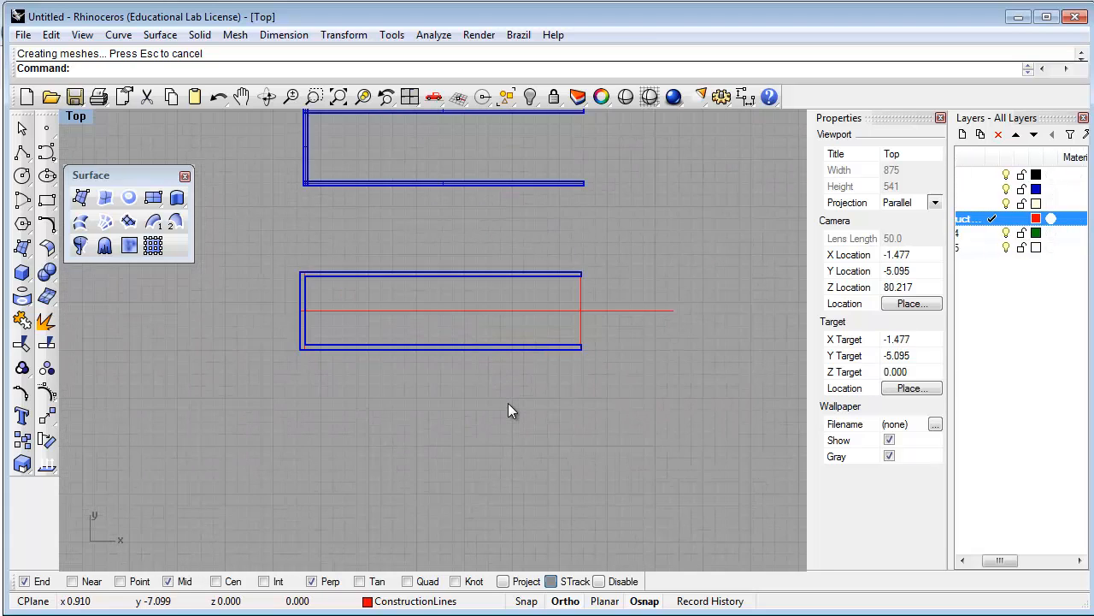
scroll(508, 411, down, 3)
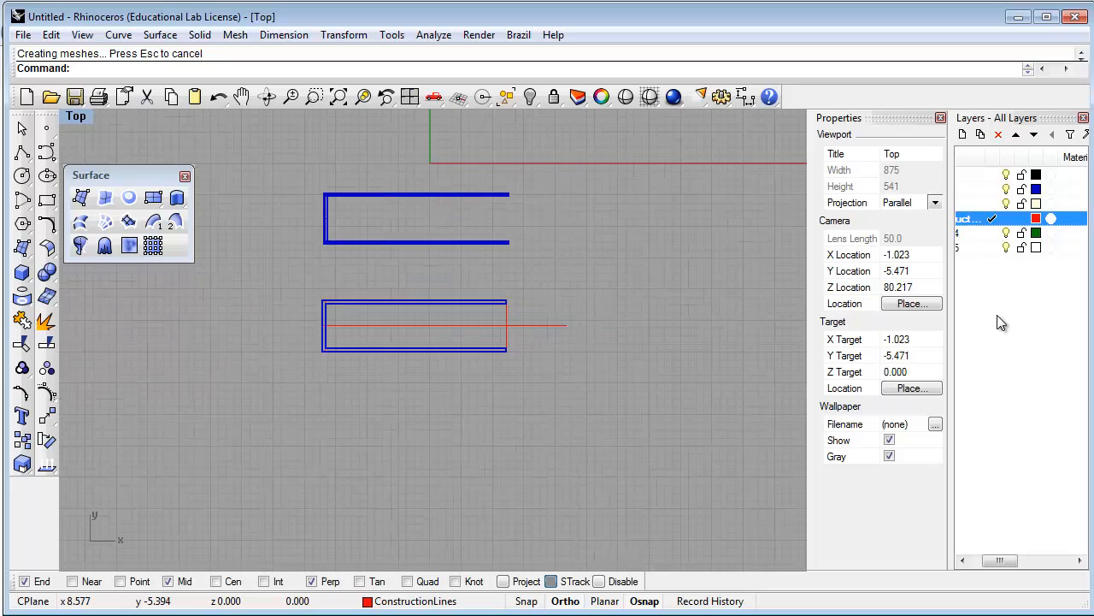
scroll(646, 325, up, 2)
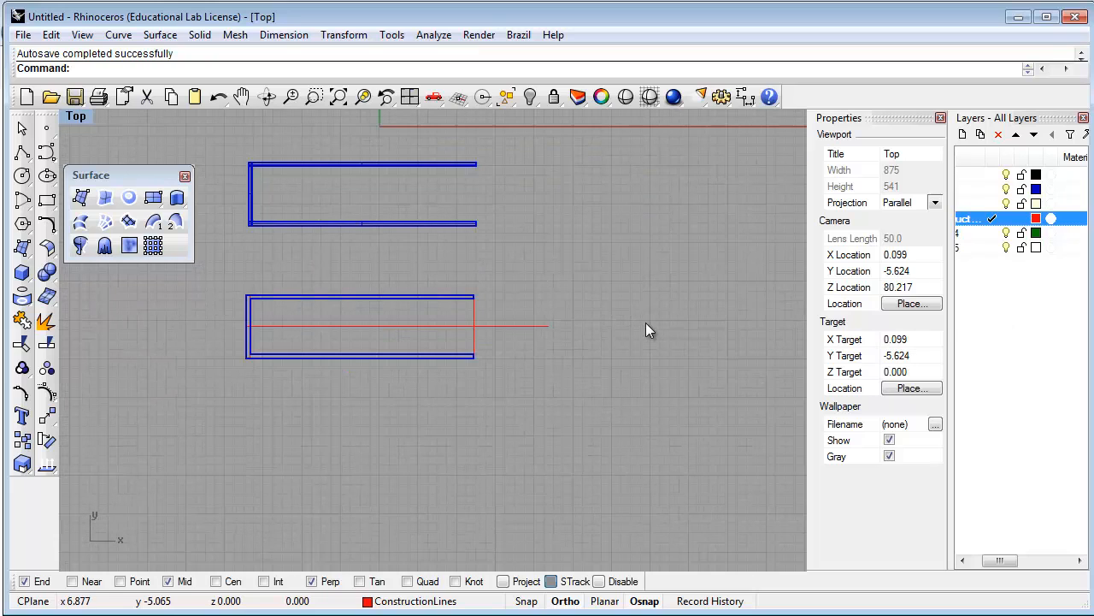
Hide the Cover layer and crossing-select the four red construction curves
right_drag(605, 338, 644, 342)
click(1012, 429)
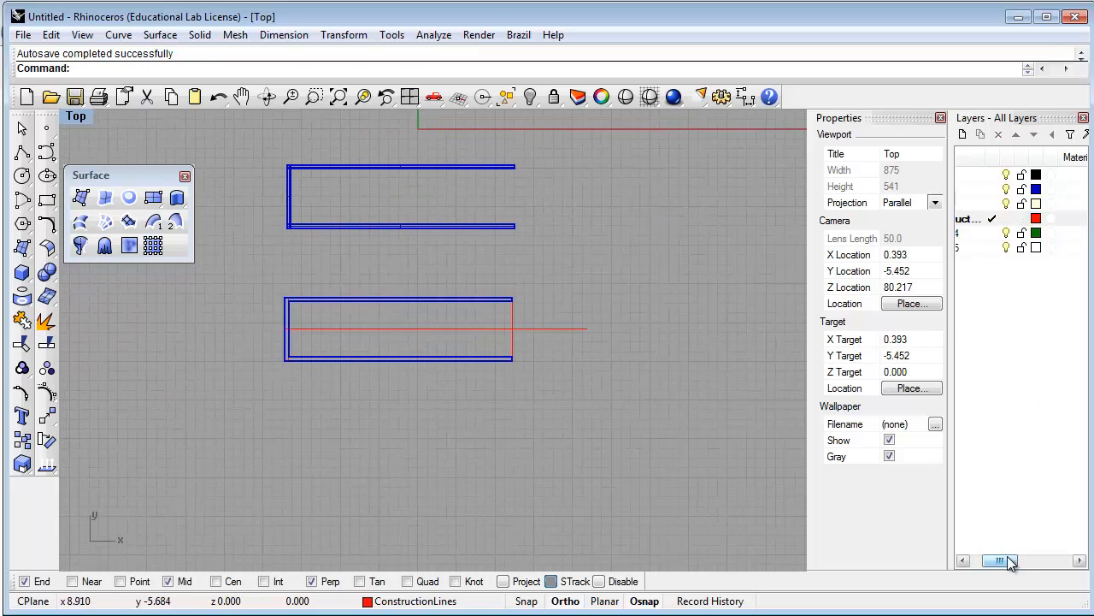
drag(1010, 562, 999, 561)
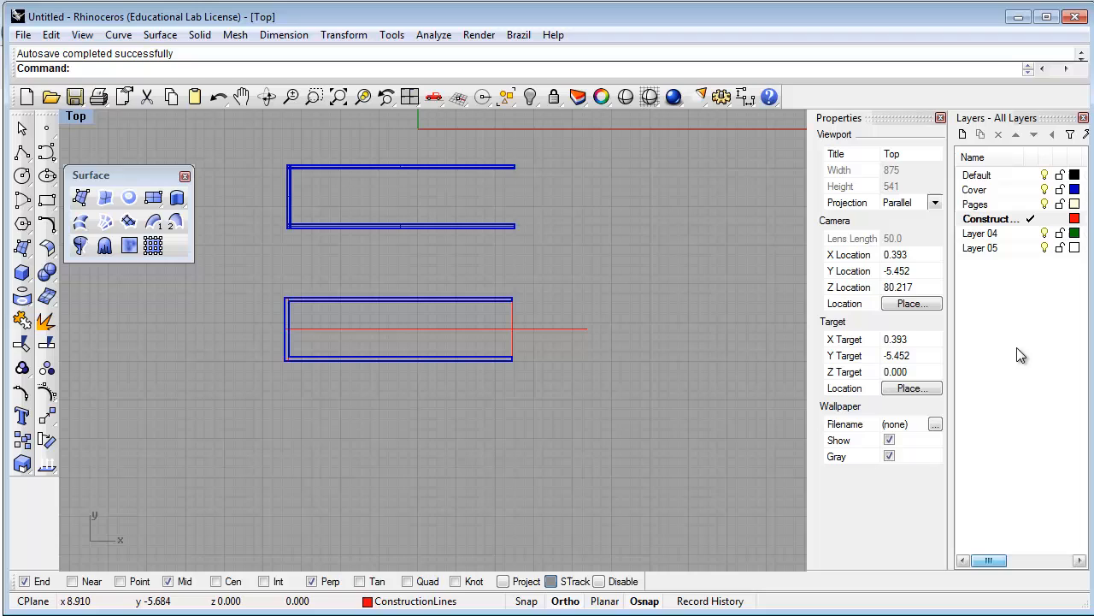
click(1045, 189)
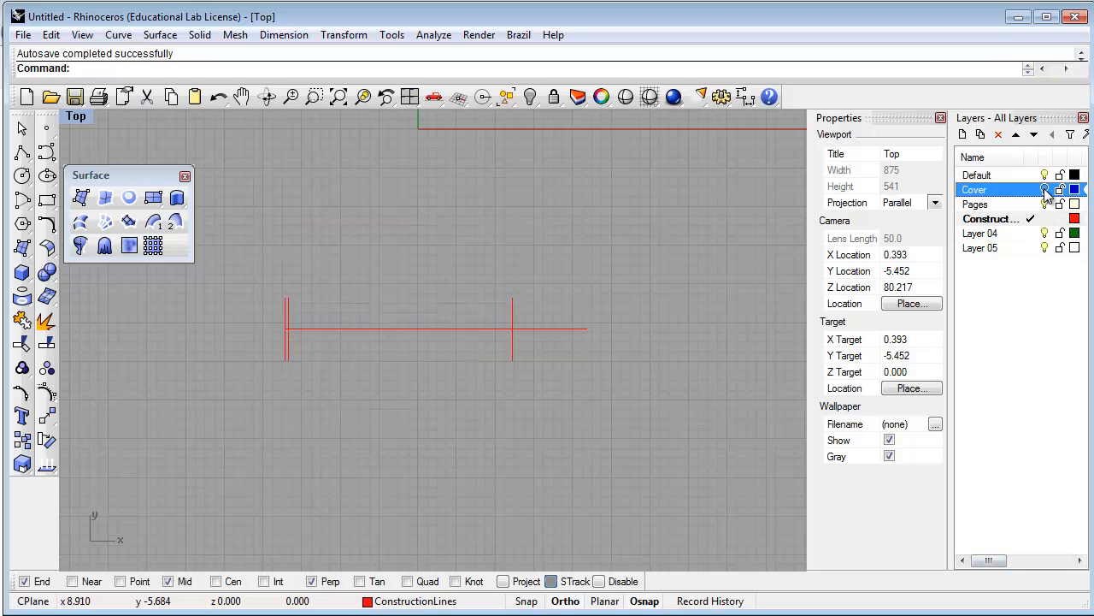
drag(587, 420, 269, 277)
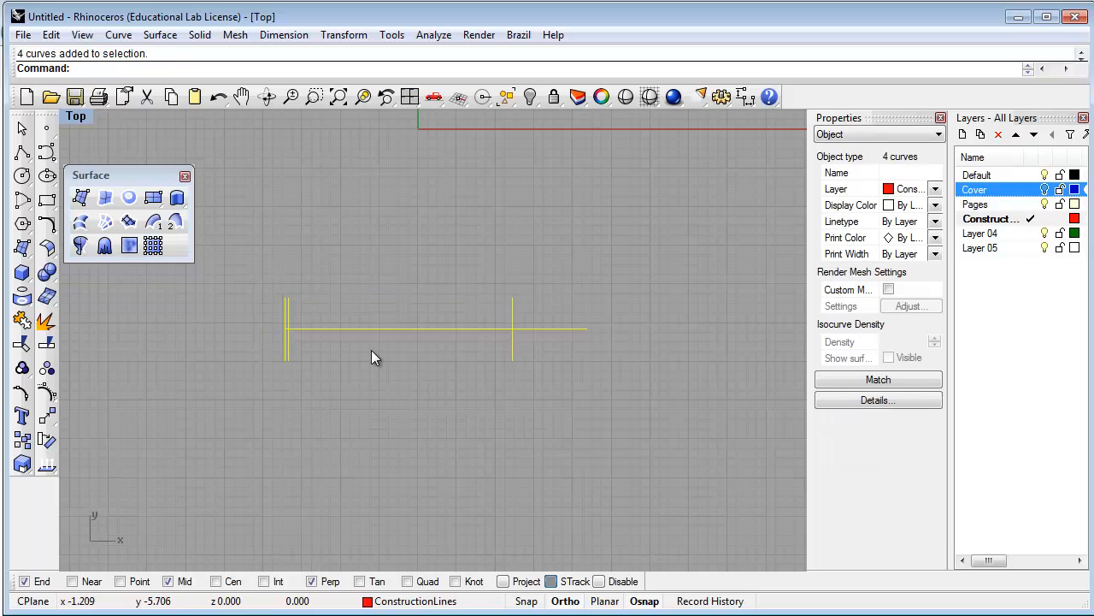
Copy the four red construction lines straight down below the originals, then turn the Cover layer back on
text(Copy)
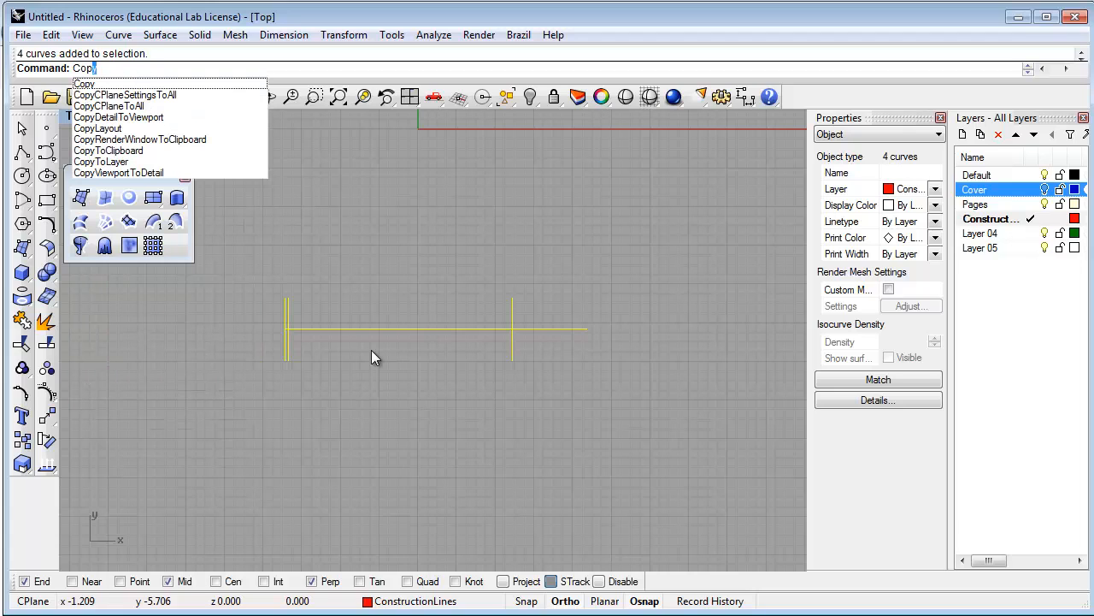
key(Return)
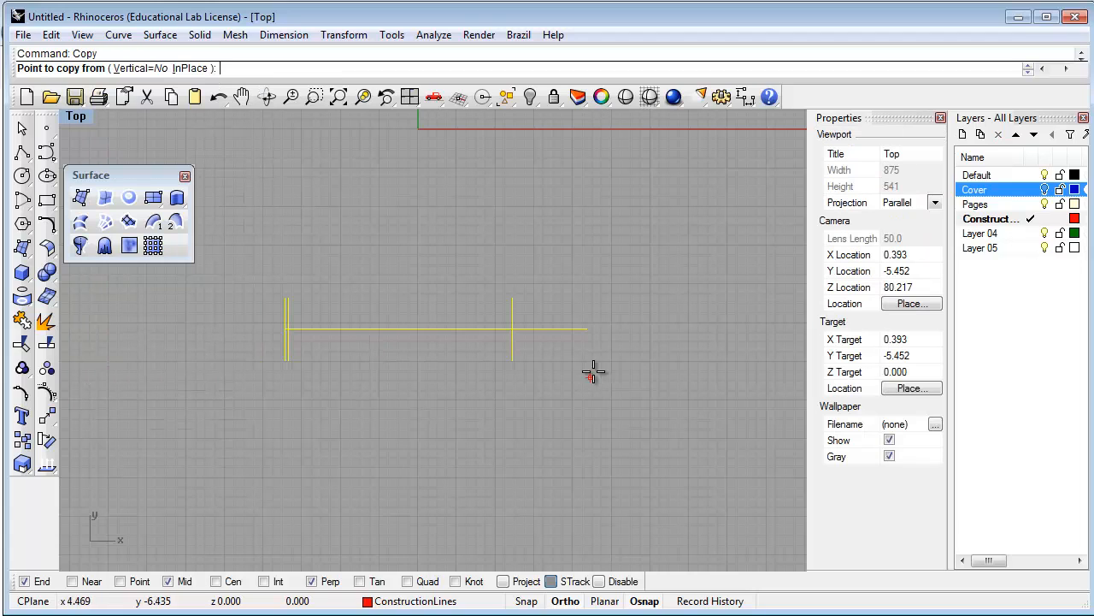
click(643, 336)
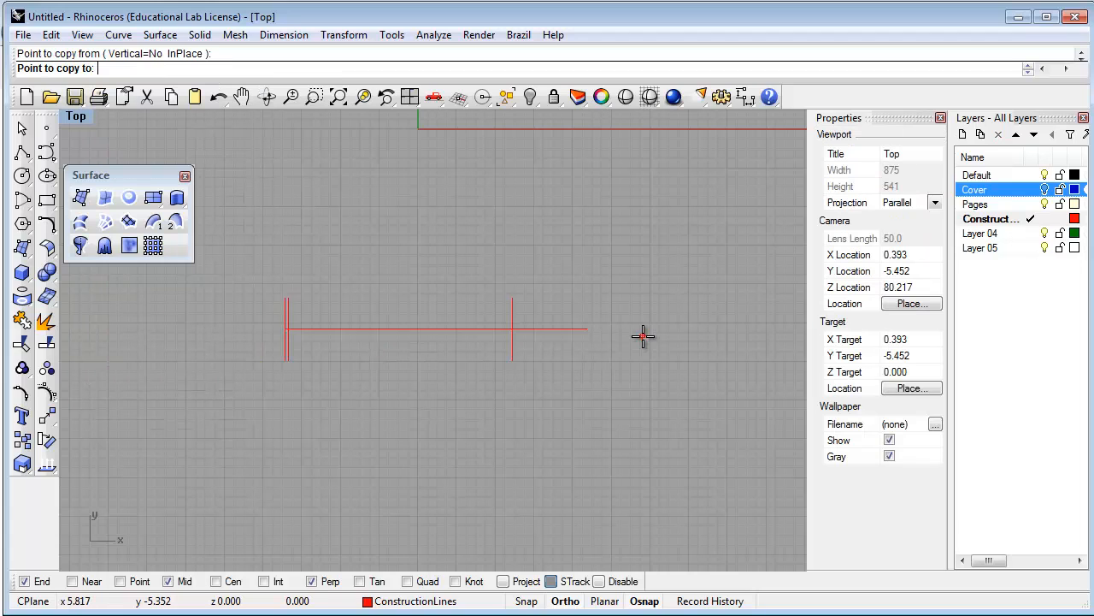
click(645, 496)
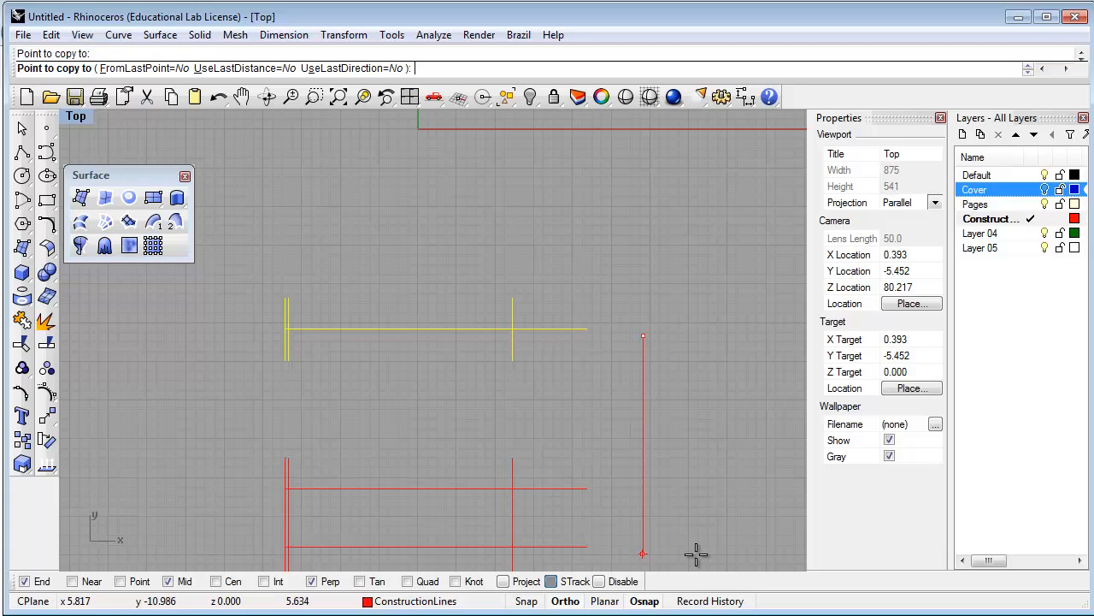
key(Return)
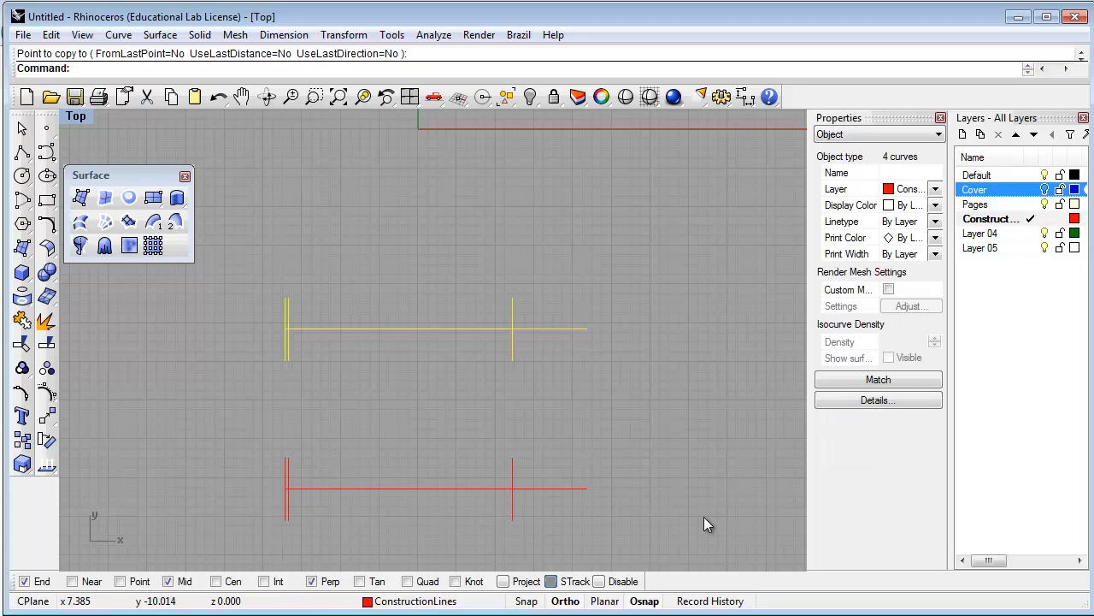
key(Escape)
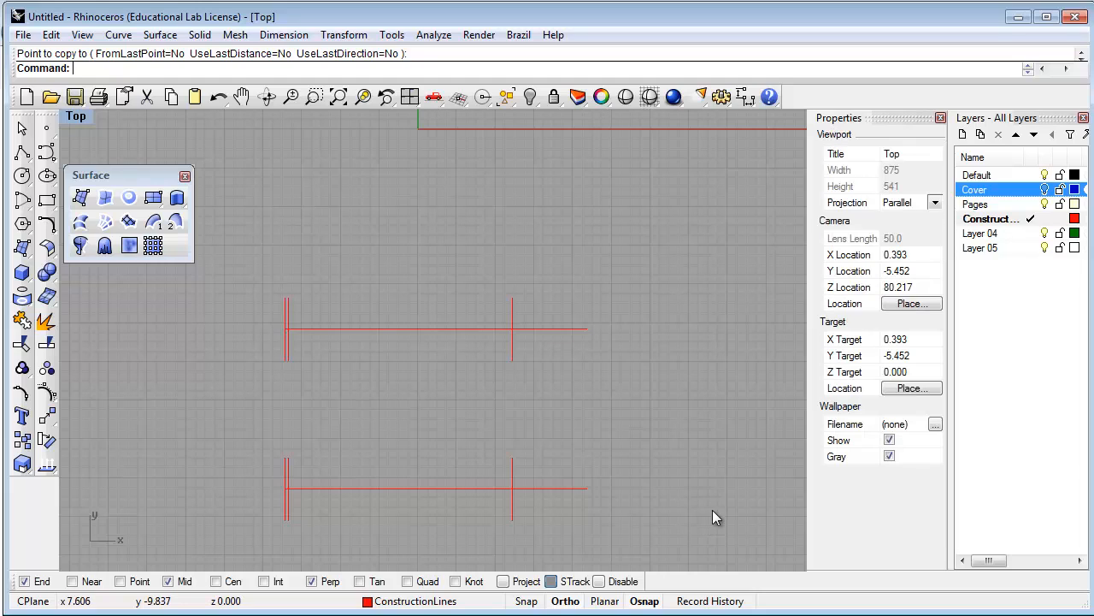
click(1045, 190)
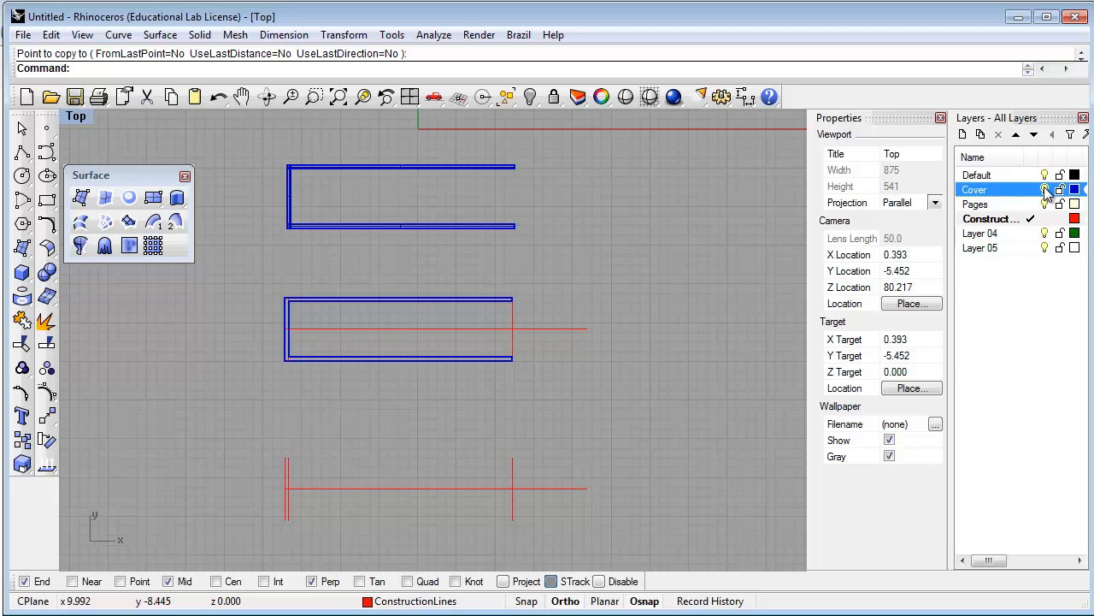
right_drag(646, 472, 680, 434)
scroll(322, 484, up, 2)
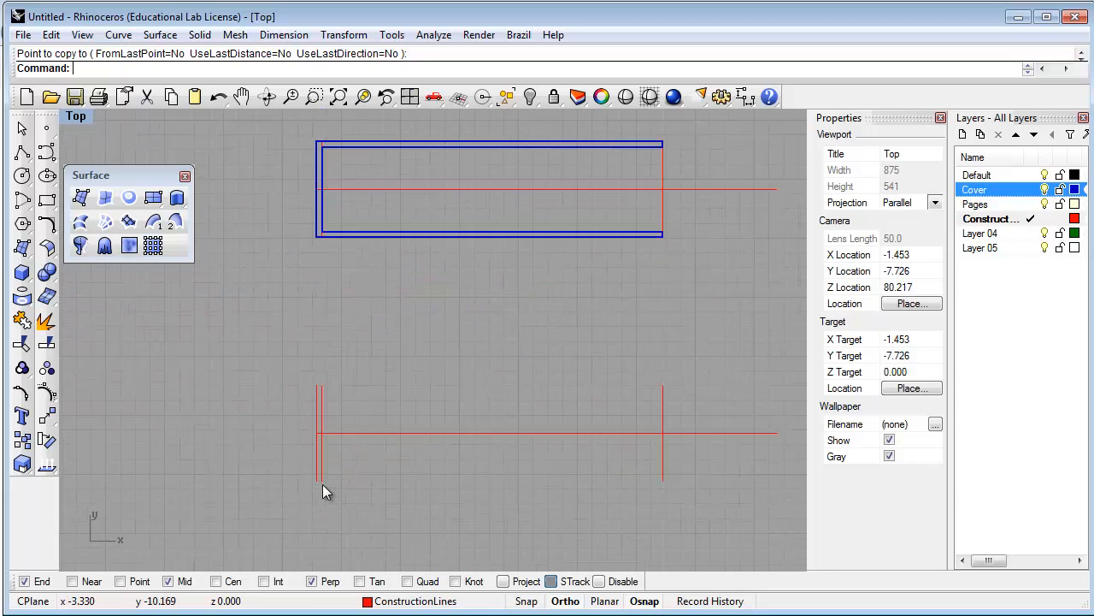
scroll(323, 483, up, 1)
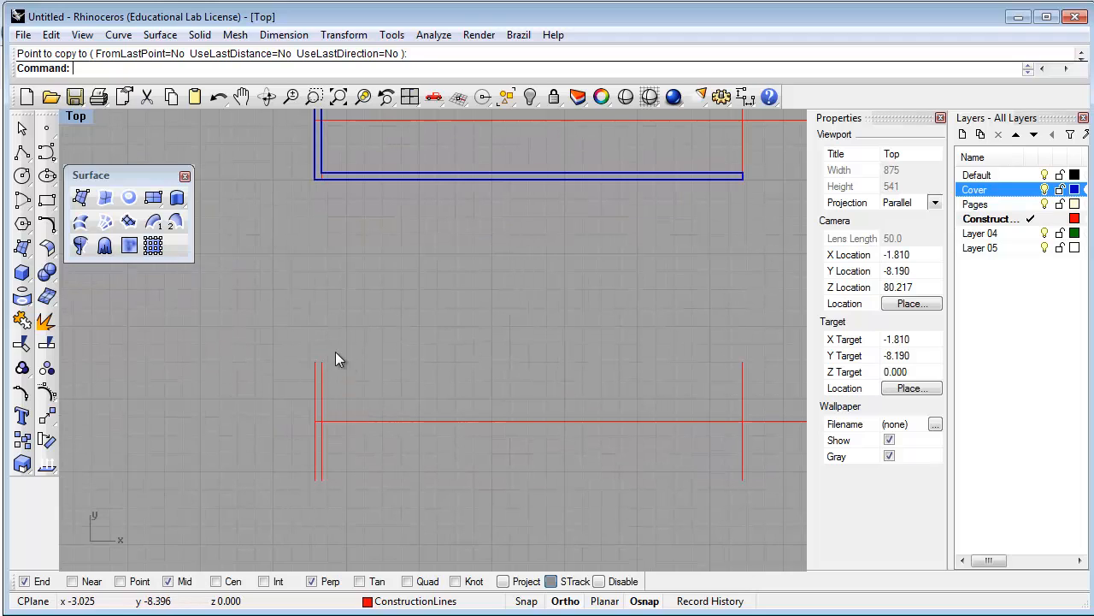
scroll(385, 418, up, 1)
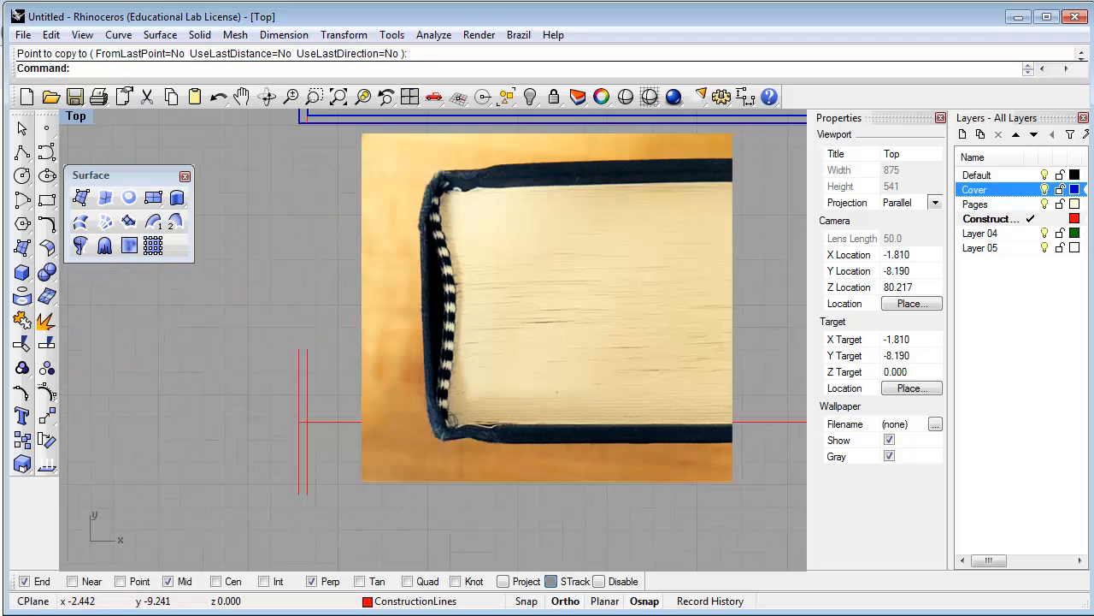
right_drag(415, 428, 359, 435)
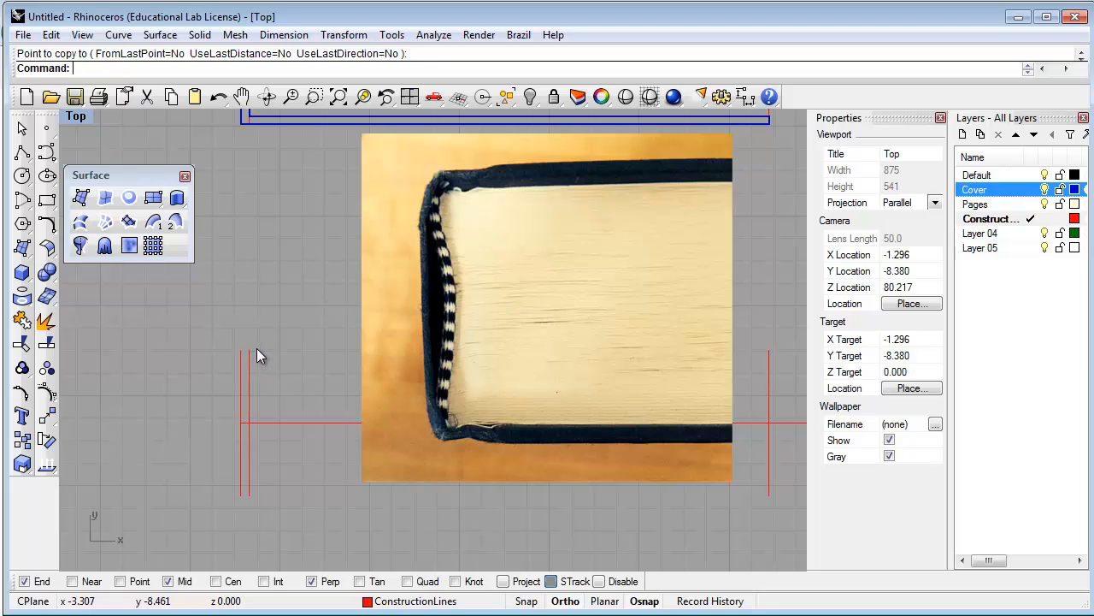
right_drag(288, 361, 276, 363)
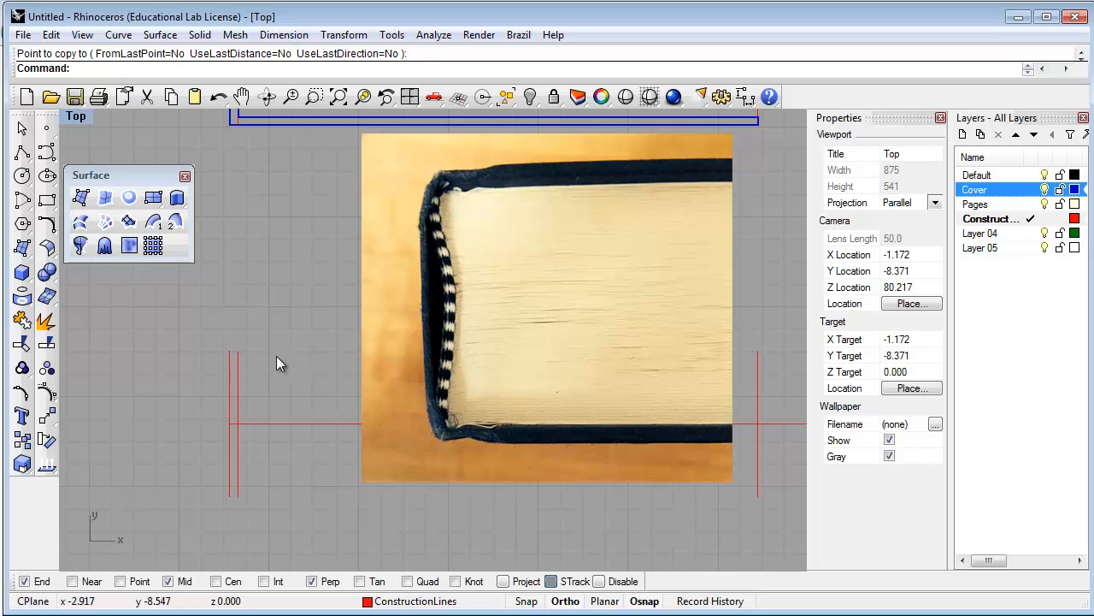
right_drag(273, 376, 271, 377)
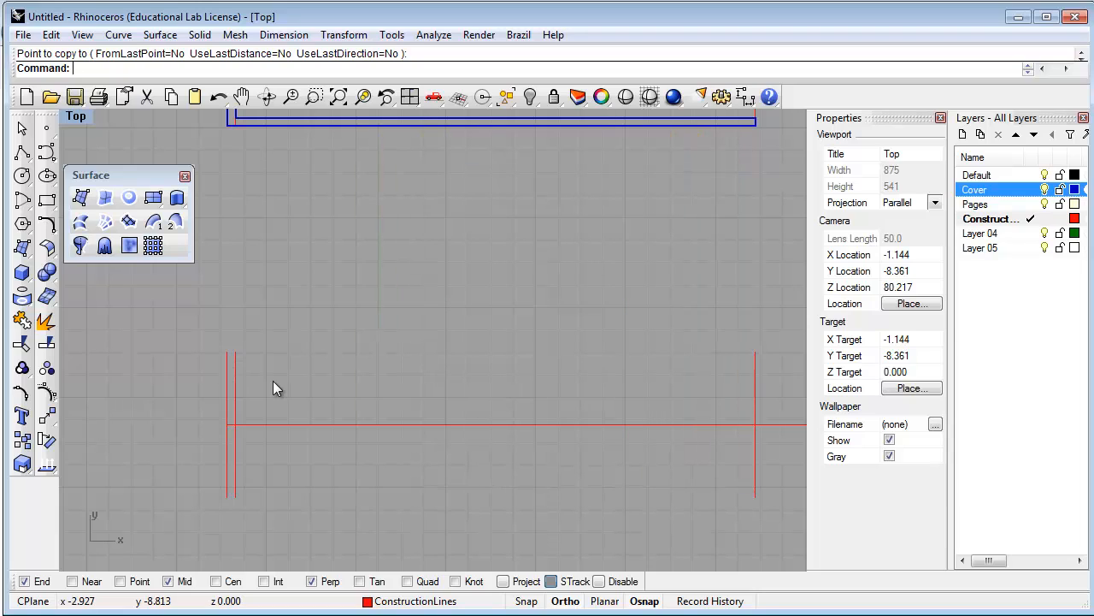
Start the Offset command and pick the inner vertical spine line
text(3)
key(BackSpace)
key(BackSpace)
text(Of)
key(Return)
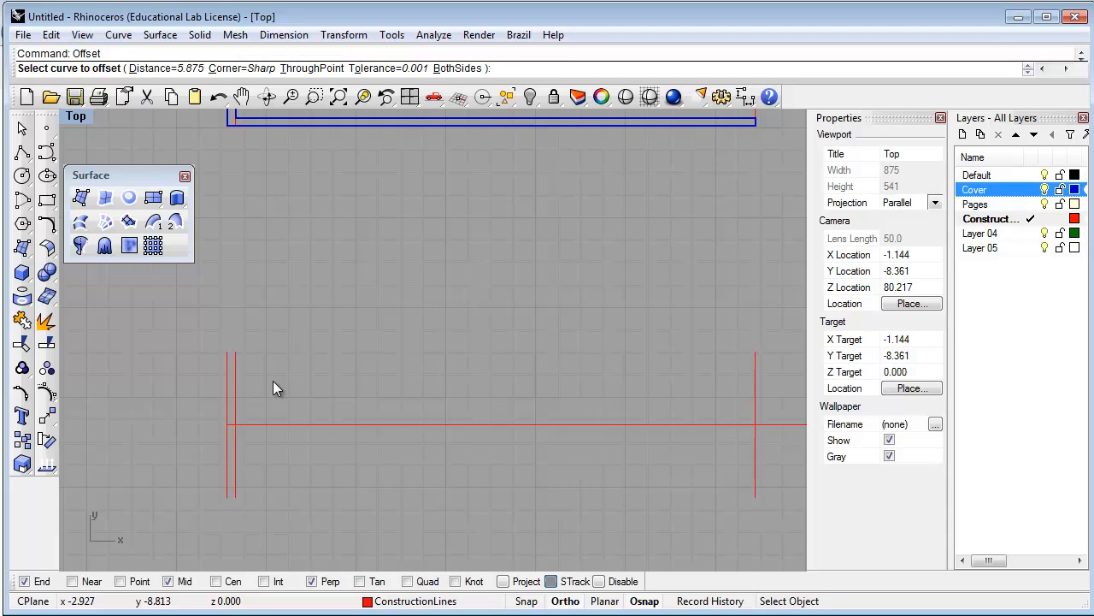
click(235, 366)
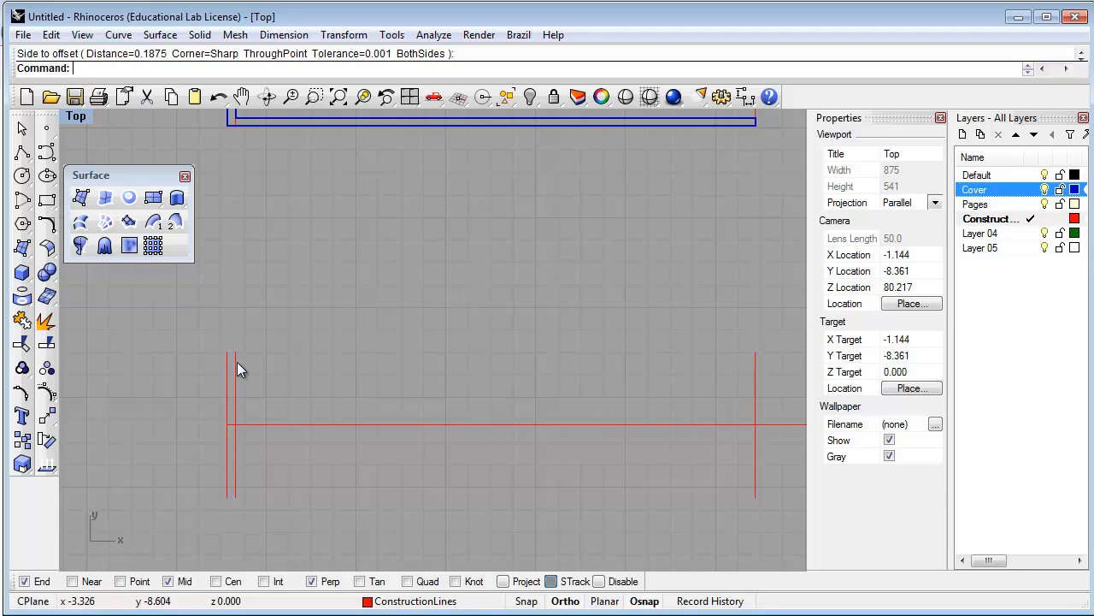
Offset the inner vertical spine line 3/16" to its right
text(Oof)
key(BackSpace)
key(BackSpace)
text(ffset)
key(Return)
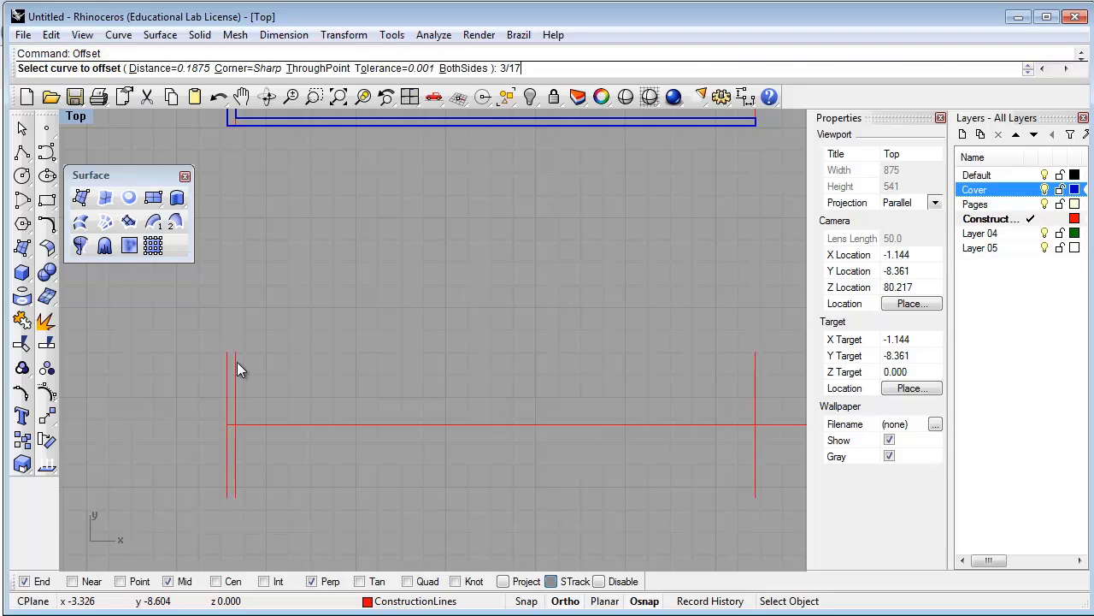
text(3/16")
key(Return)
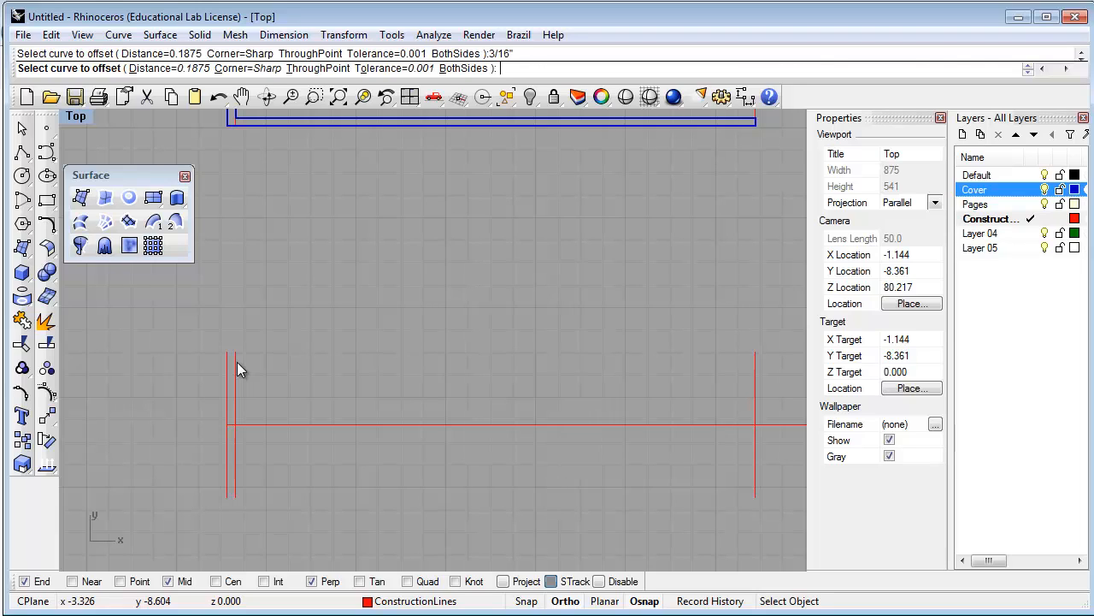
click(235, 373)
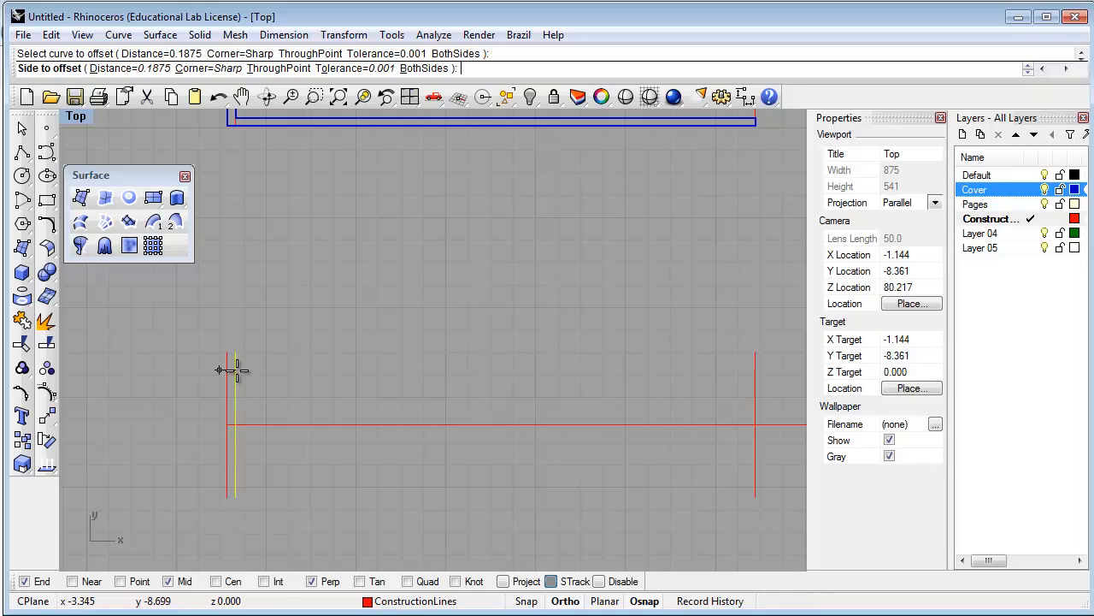
click(315, 374)
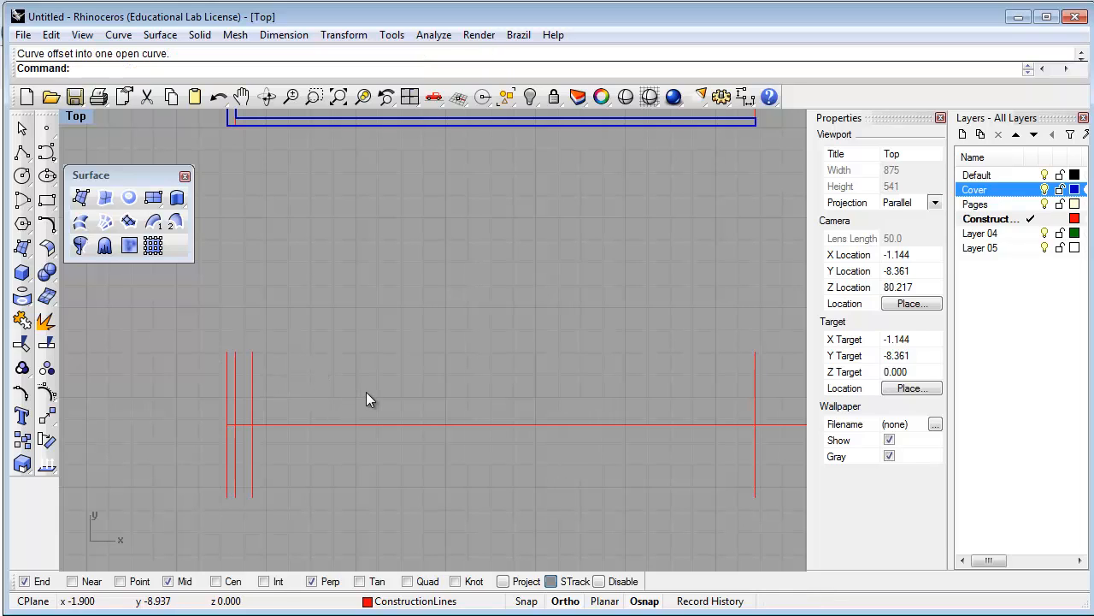
right_drag(366, 392, 350, 398)
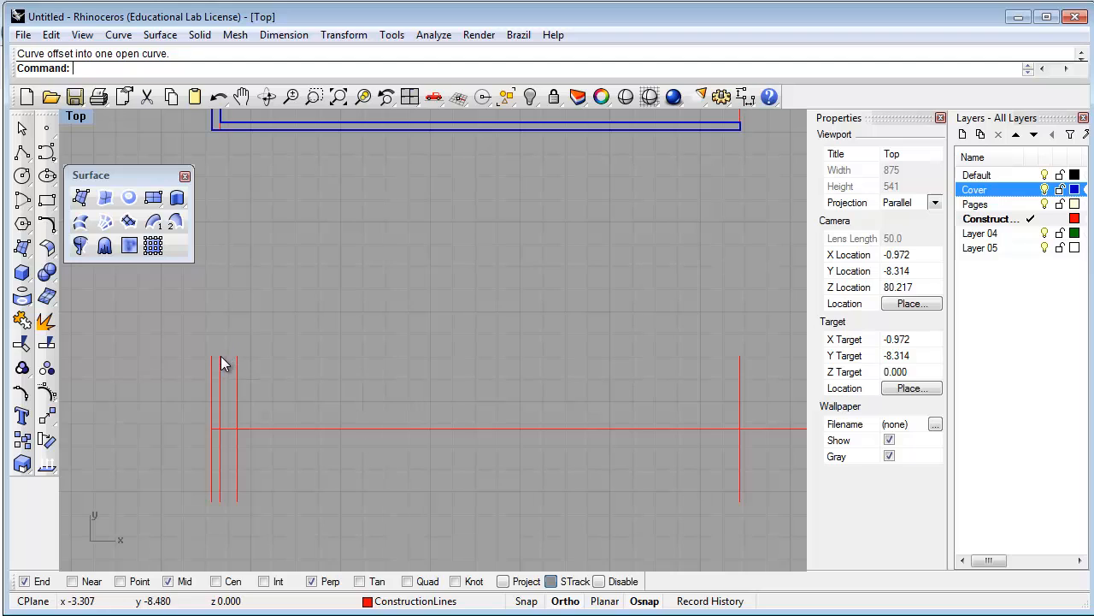
Tear off the Arc tools as a floating palette and close the Surface tools palette
scroll(216, 359, up, 5)
scroll(227, 351, up, 1)
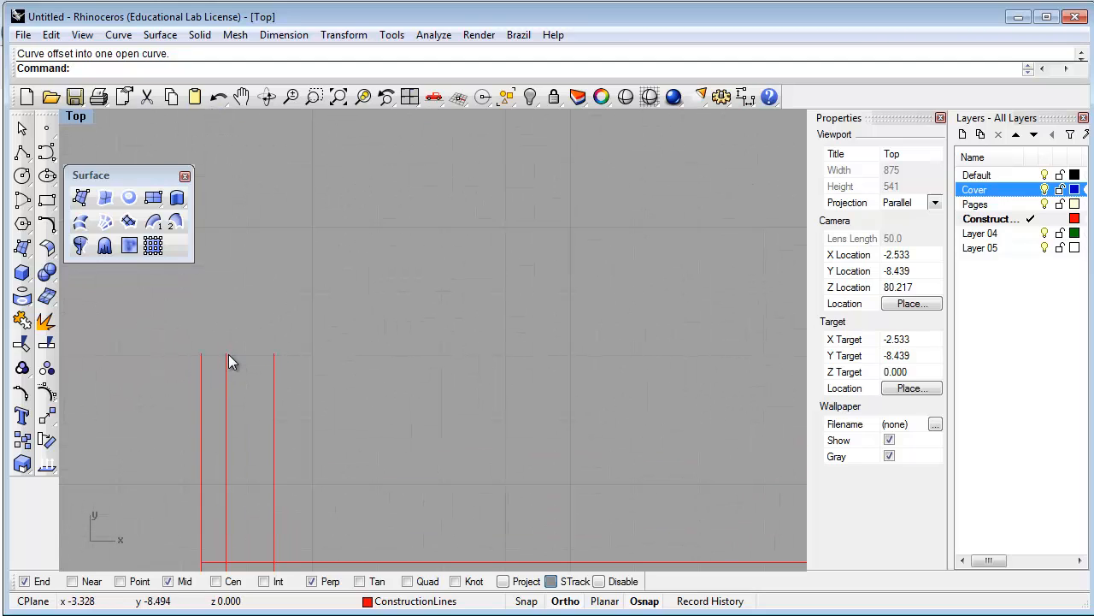
scroll(229, 354, up, 2)
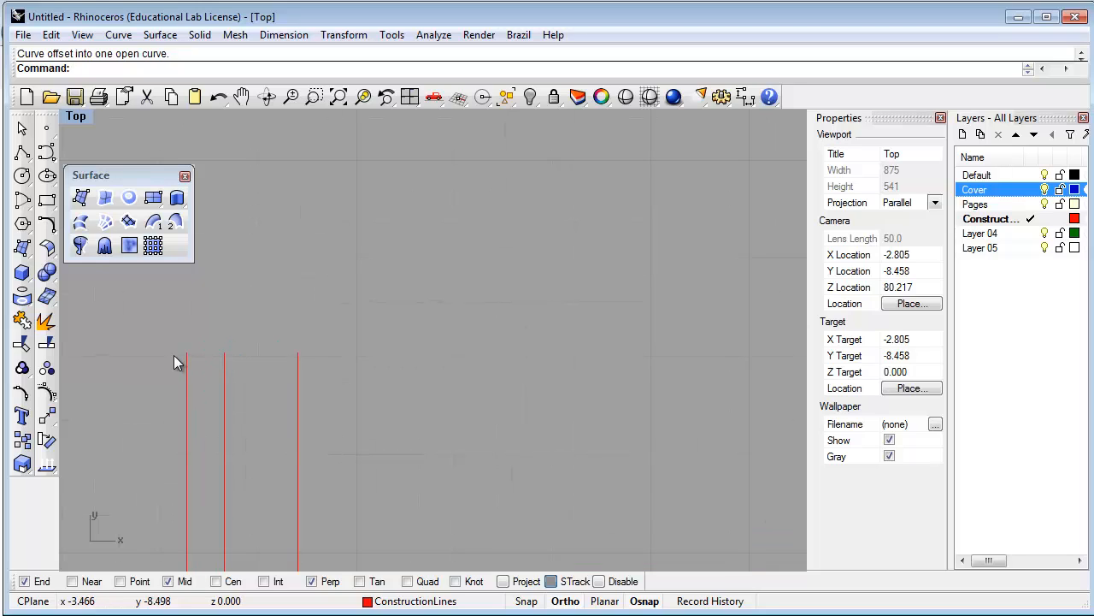
click(22, 204)
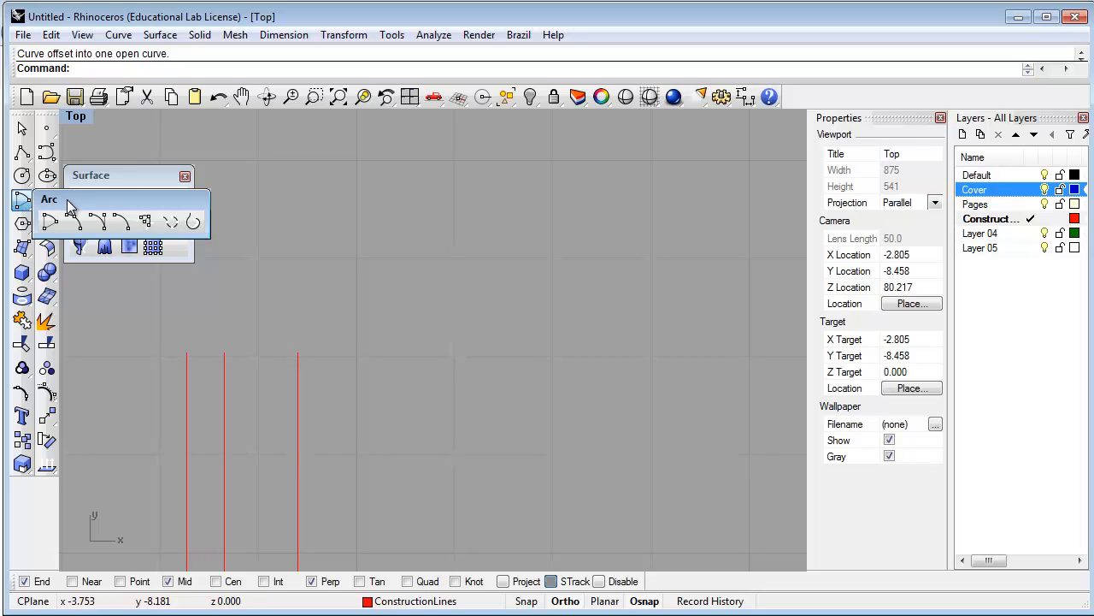
drag(74, 200, 120, 159)
click(184, 176)
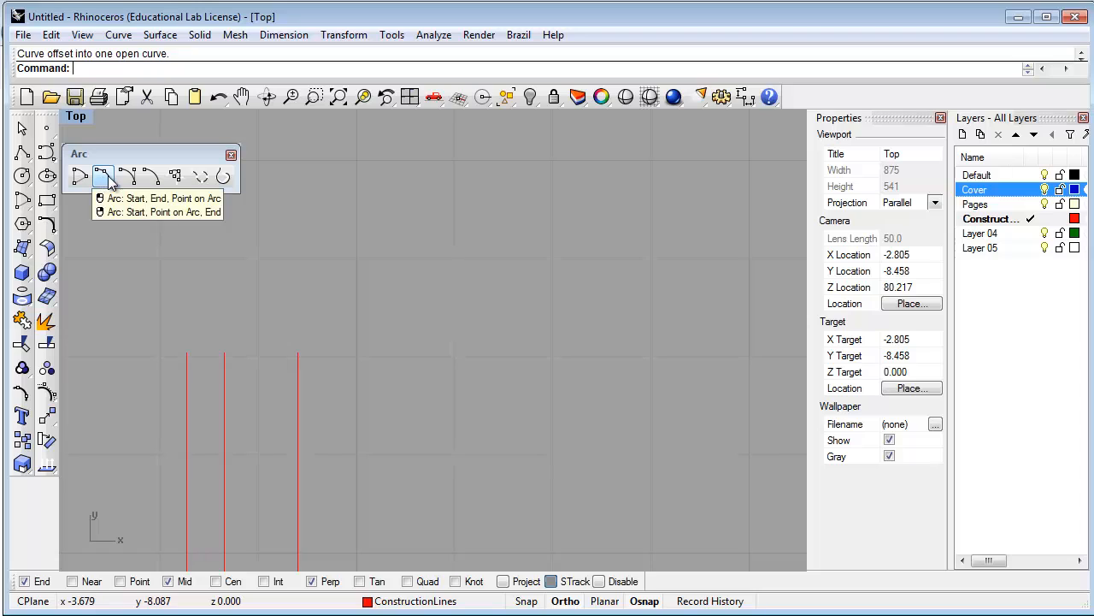
click(151, 177)
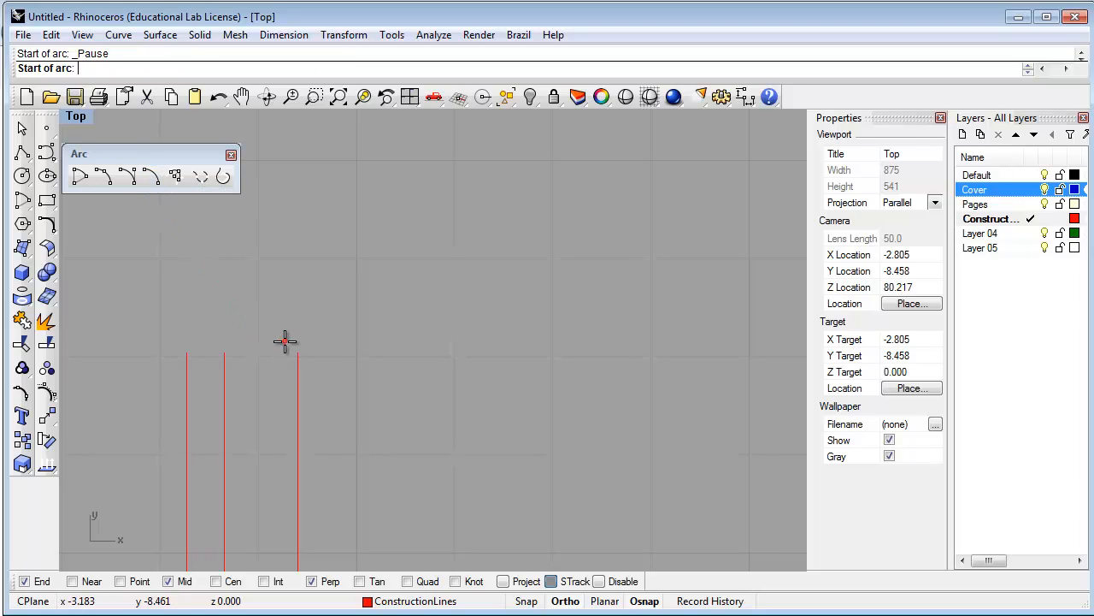
Draw a Start-End-Radius arc bulging downward between the tops of the inner spine line and its offset
click(297, 353)
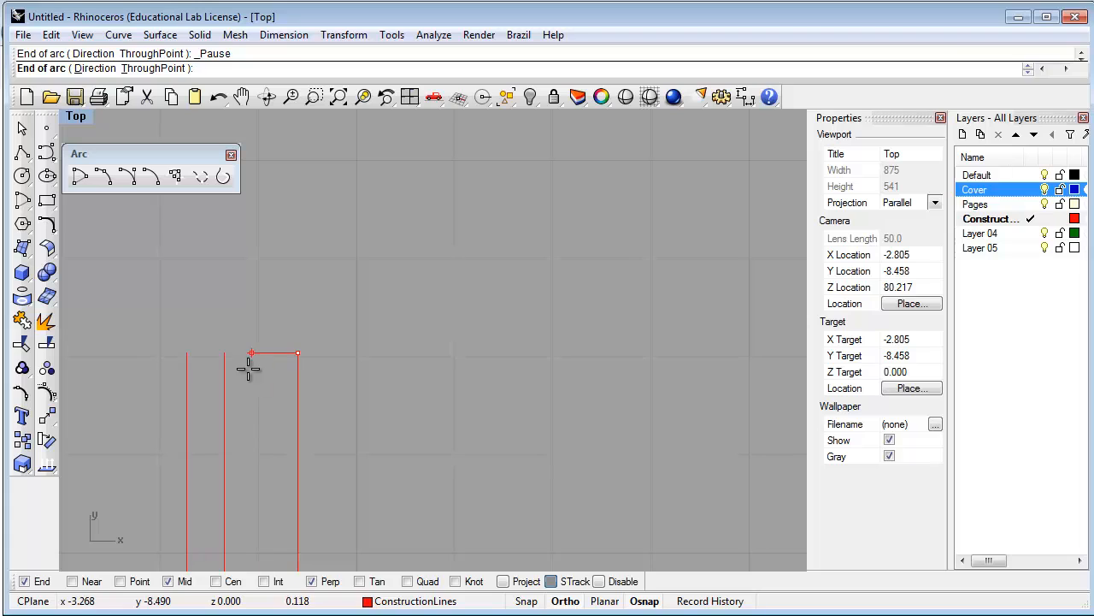
click(225, 354)
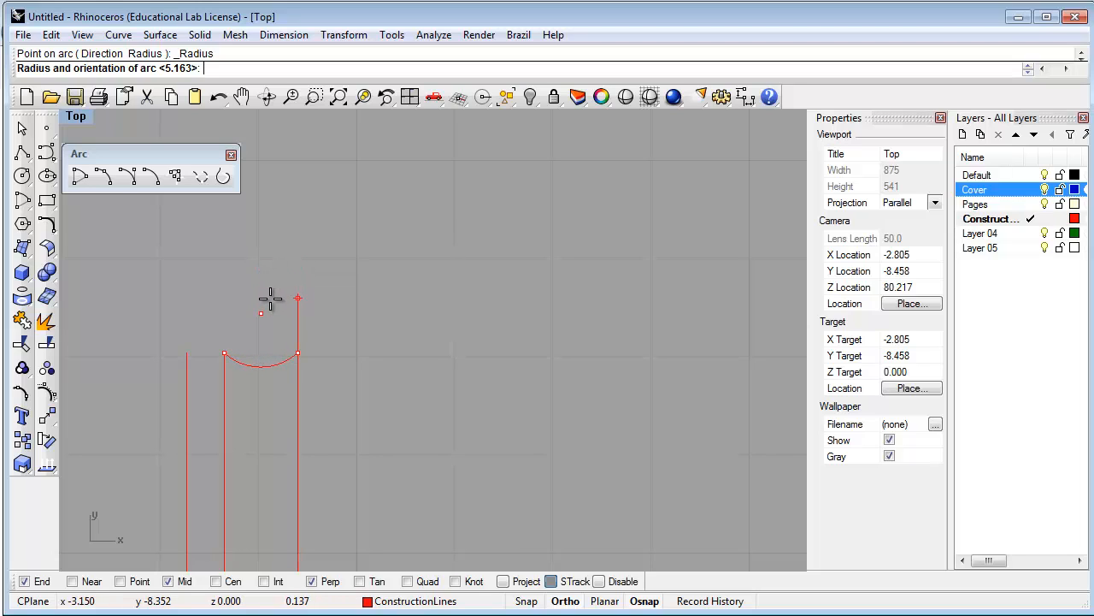
click(270, 297)
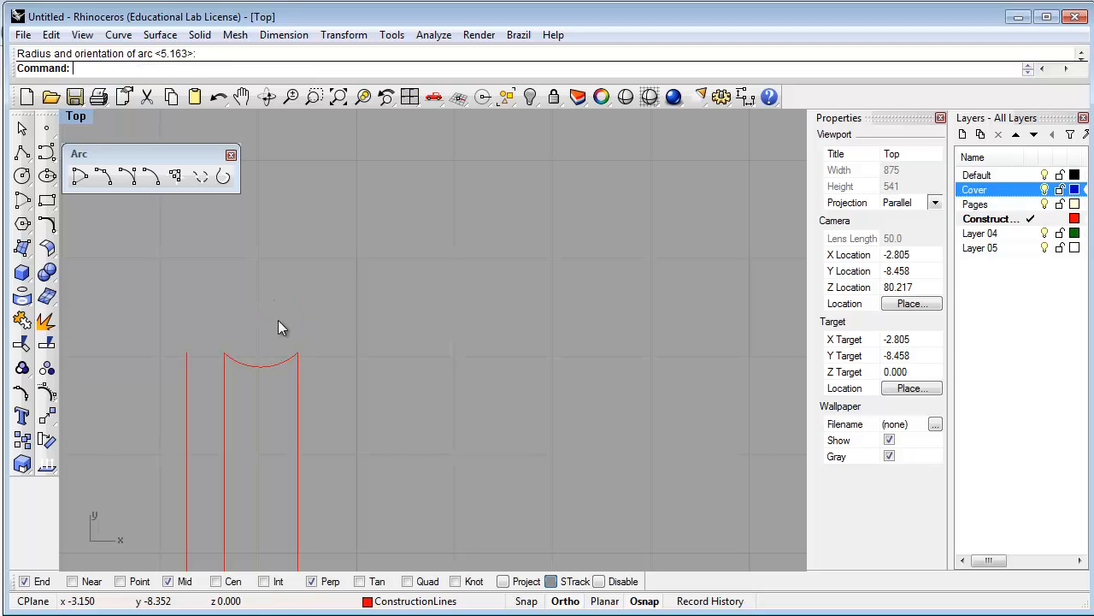
scroll(274, 423, down, 2)
scroll(274, 422, down, 3)
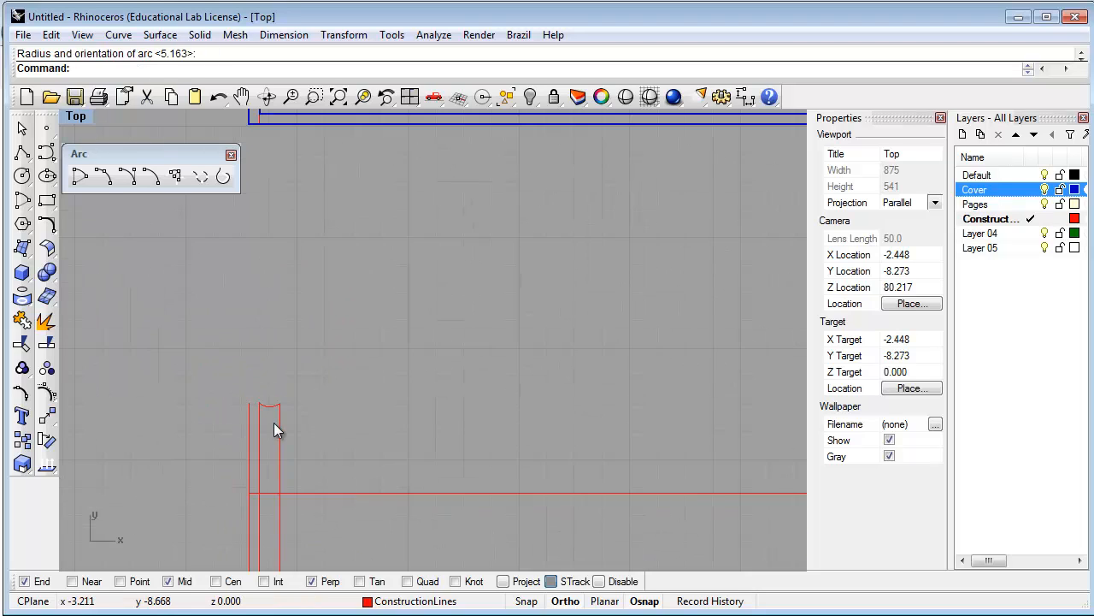
scroll(273, 416, up, 3)
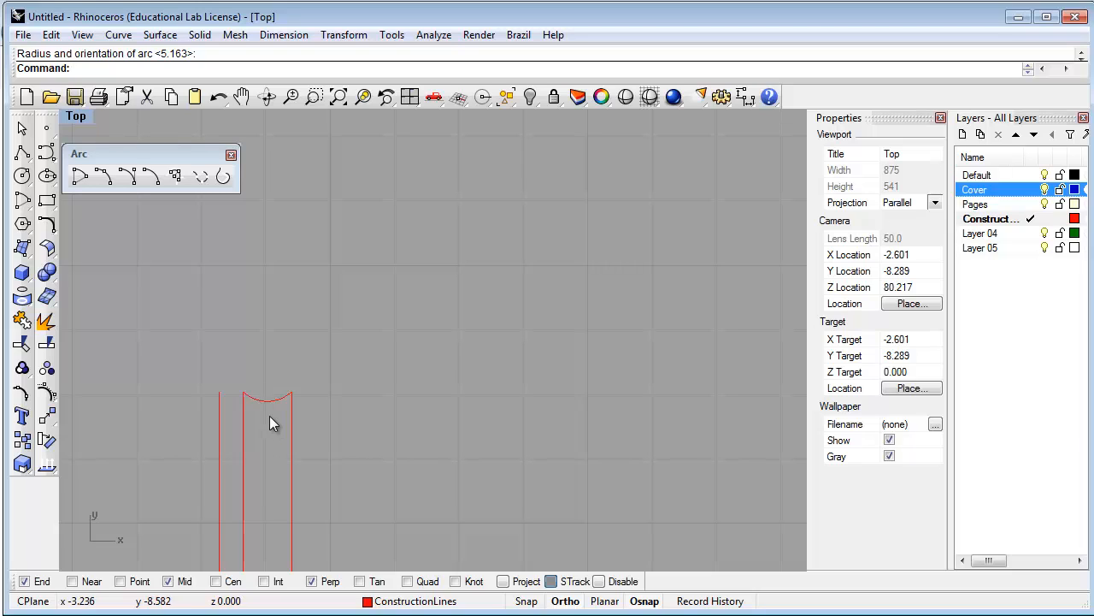
Change the new arc's layer to Cover via Change Object Layer, then set Cover as current
click(267, 408)
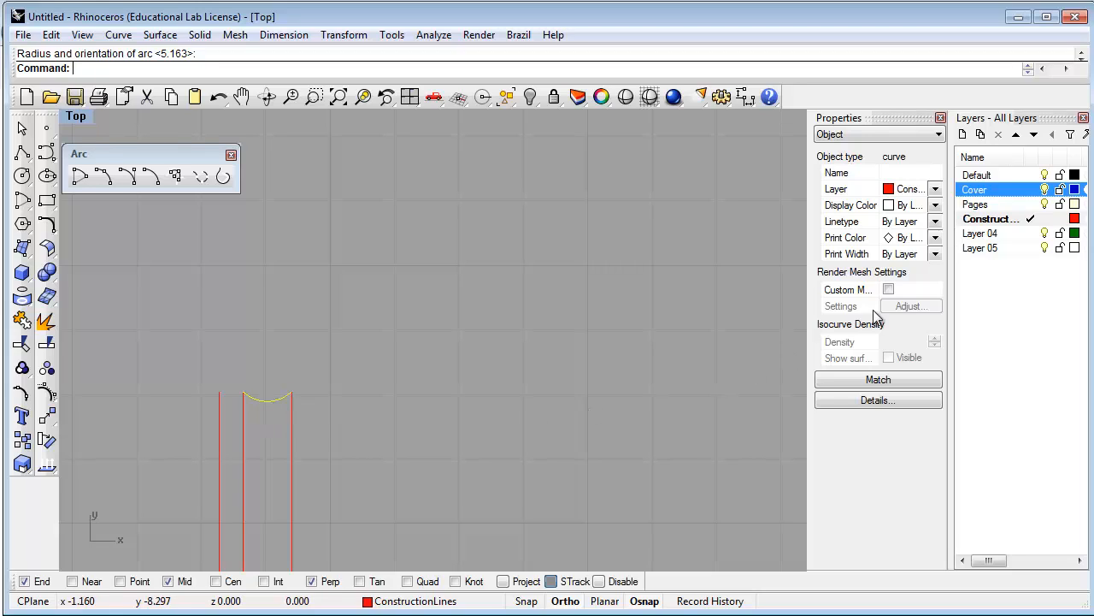
right_click(978, 192)
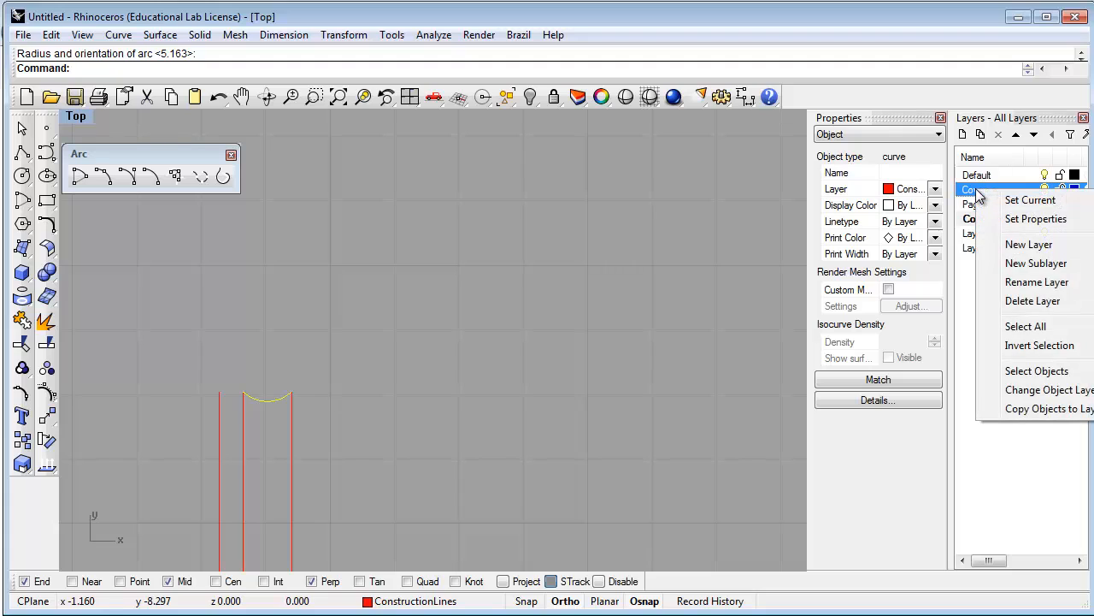
click(1039, 394)
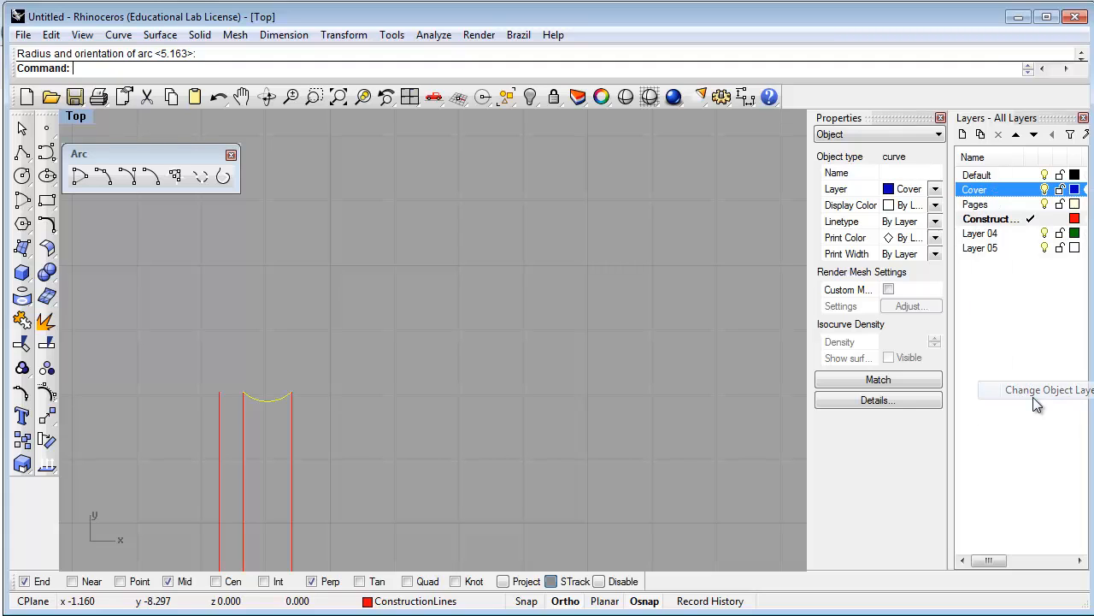
click(710, 383)
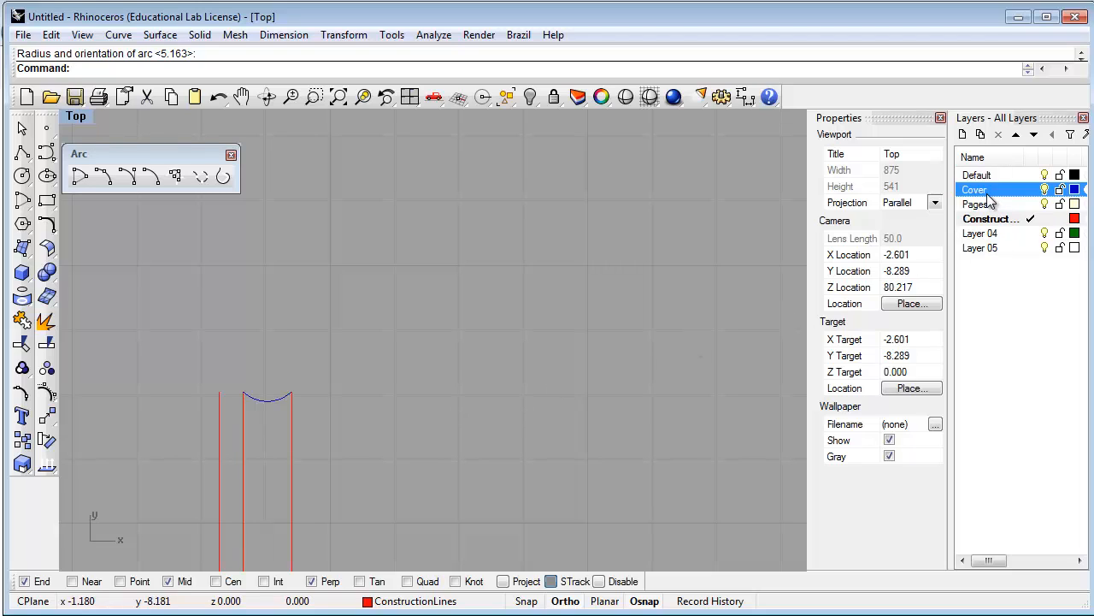
click(1031, 190)
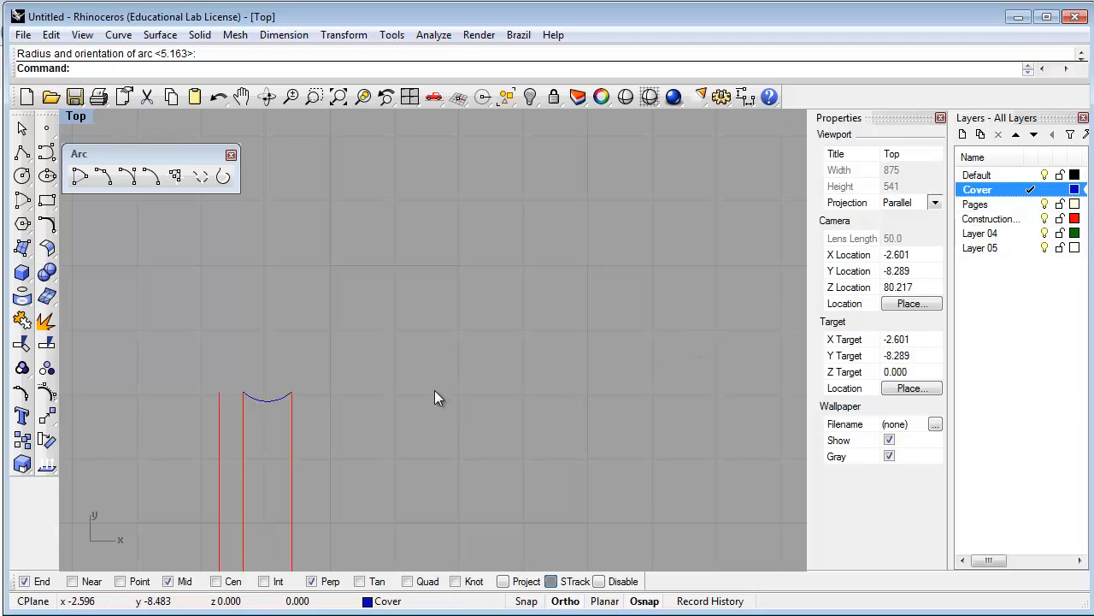
scroll(371, 417, down, 2)
scroll(371, 418, down, 3)
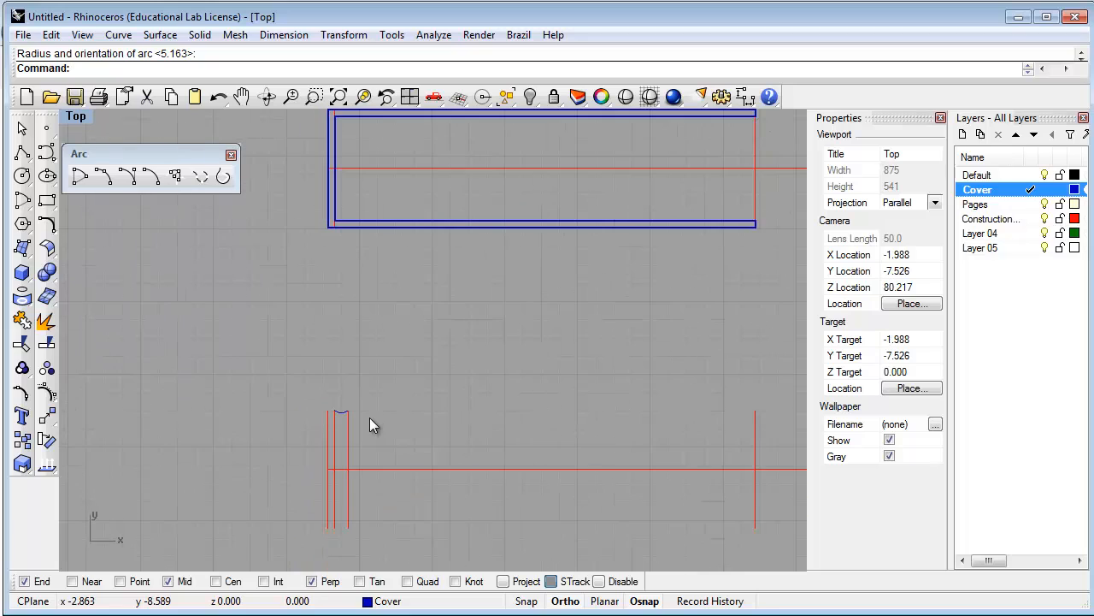
Draw a Cover polyline from the arc's end to the right line top, down 3/32", and back left
right_drag(420, 435, 330, 435)
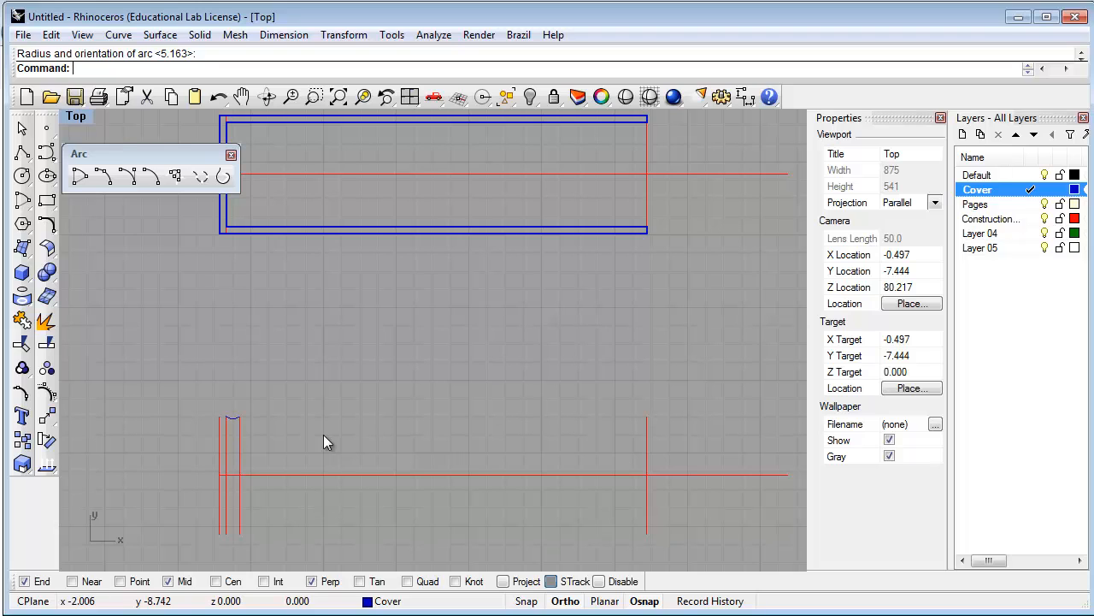
click(22, 151)
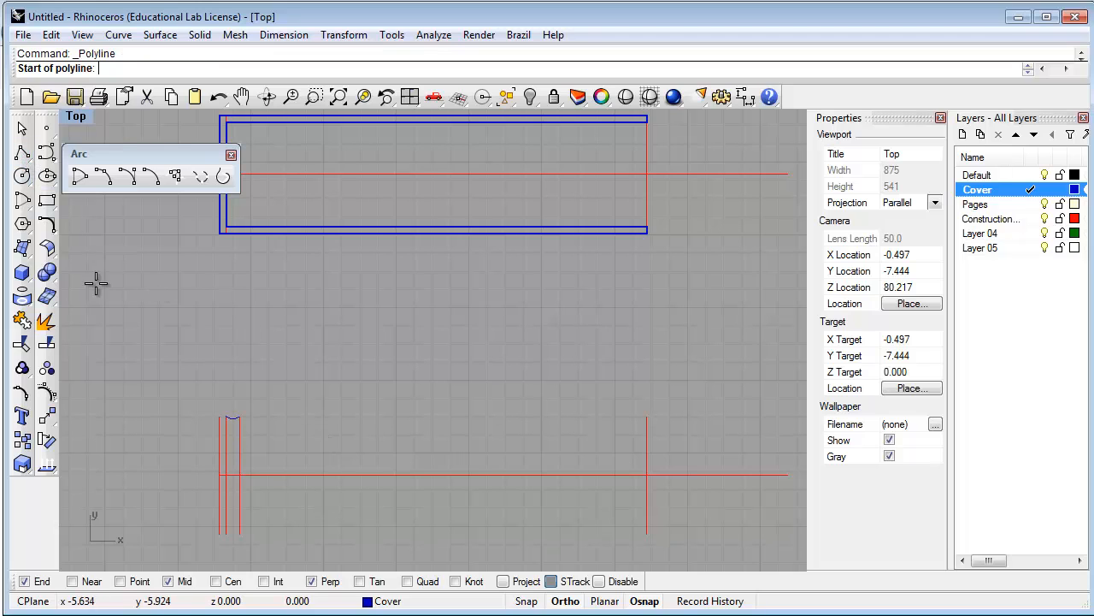
click(240, 417)
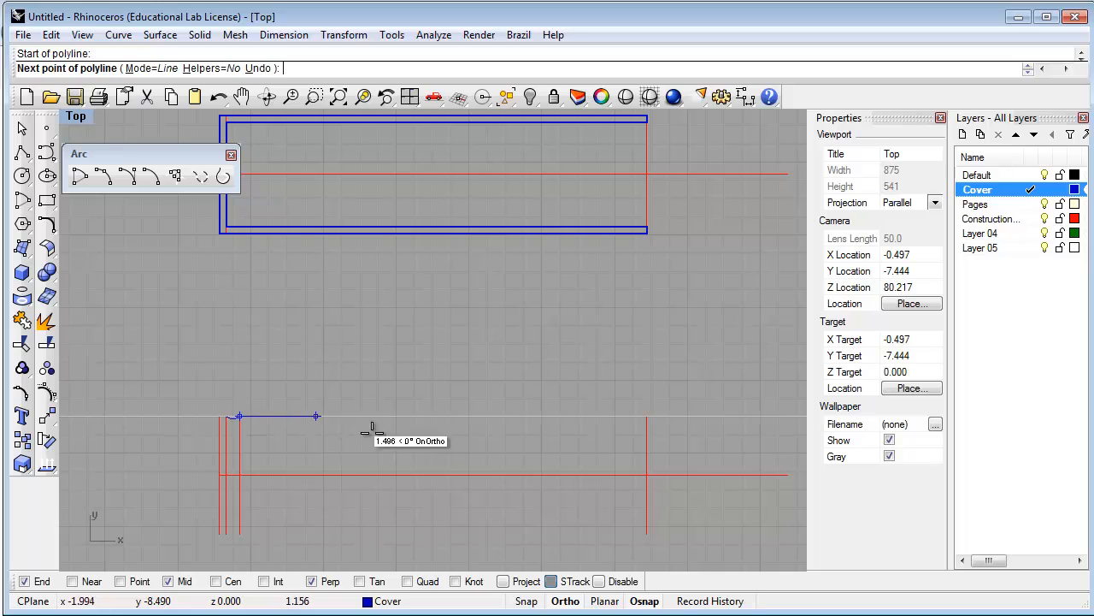
click(645, 417)
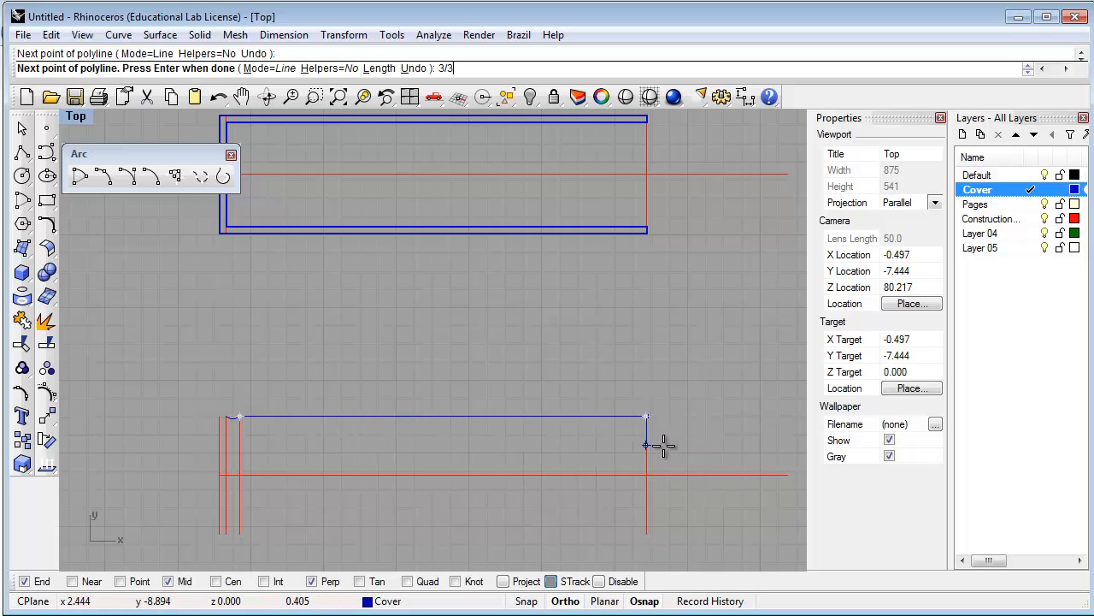
text(3/32")
key(Return)
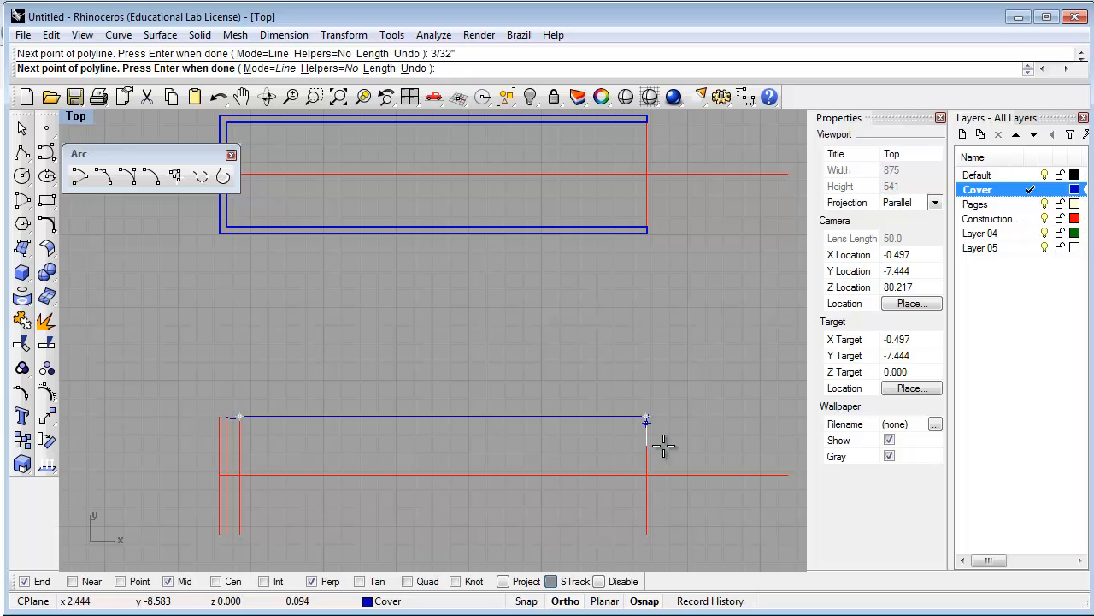
click(663, 442)
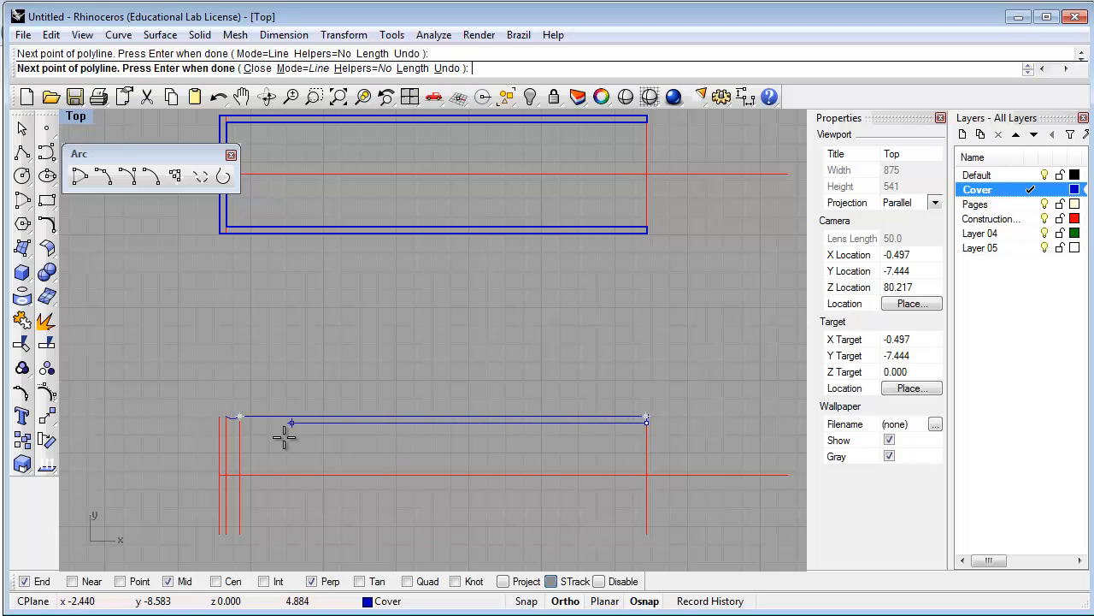
click(241, 424)
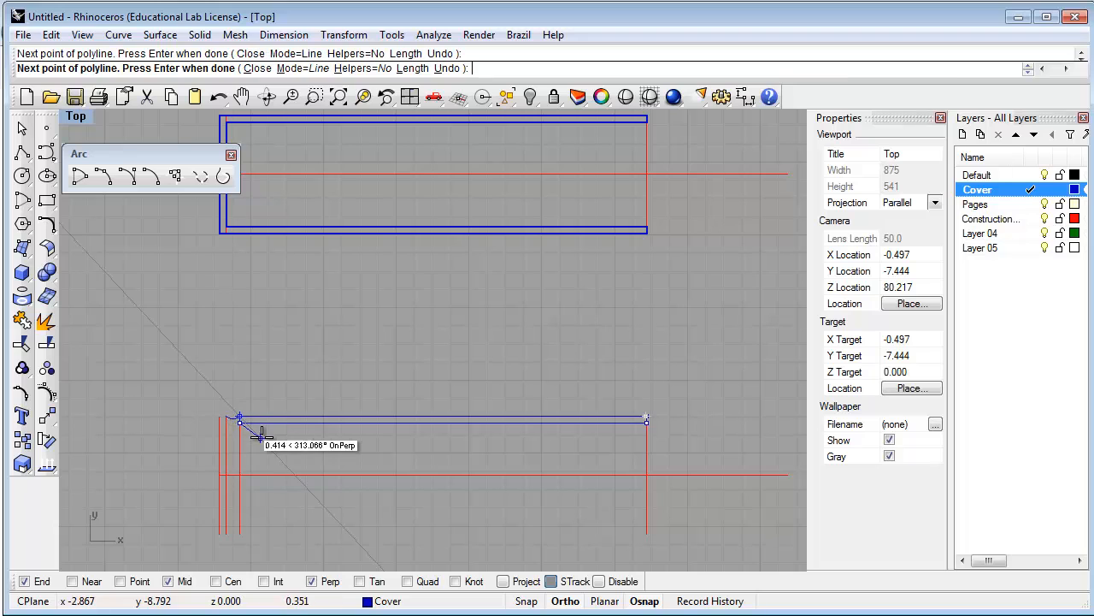
key(Return)
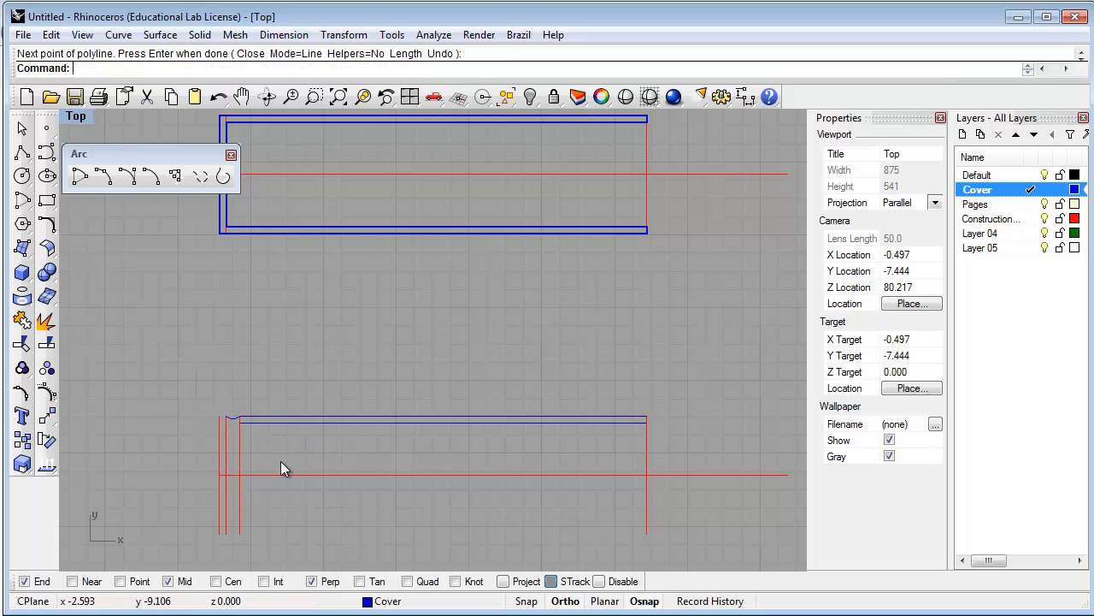
Select the new polyline to check it, then zoom in on the outline's left end
click(315, 418)
scroll(210, 443, up, 1)
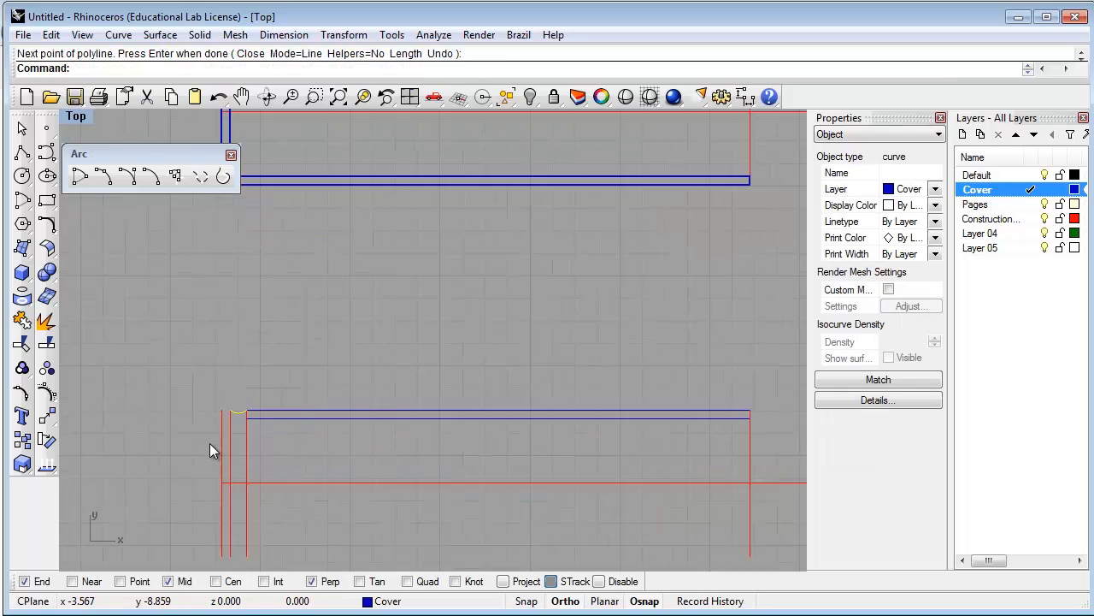
scroll(209, 443, up, 1)
click(292, 441)
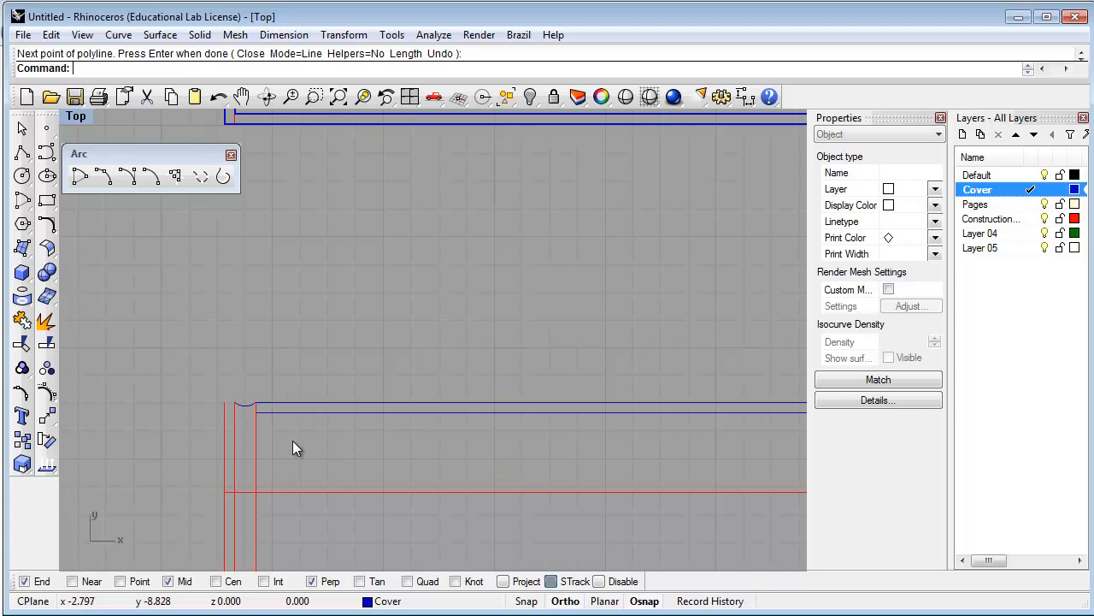
scroll(292, 436, down, 3)
scroll(288, 501, up, 2)
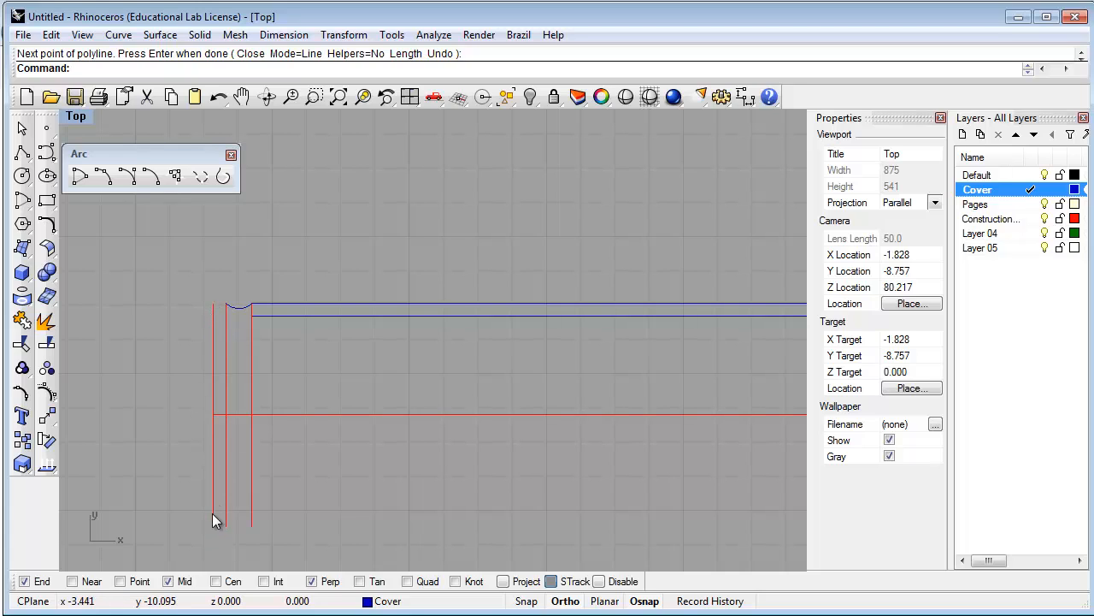
Draw a leftward-bowing Start-End-Direction arc from the cover line's end down to the lower guide end
click(150, 175)
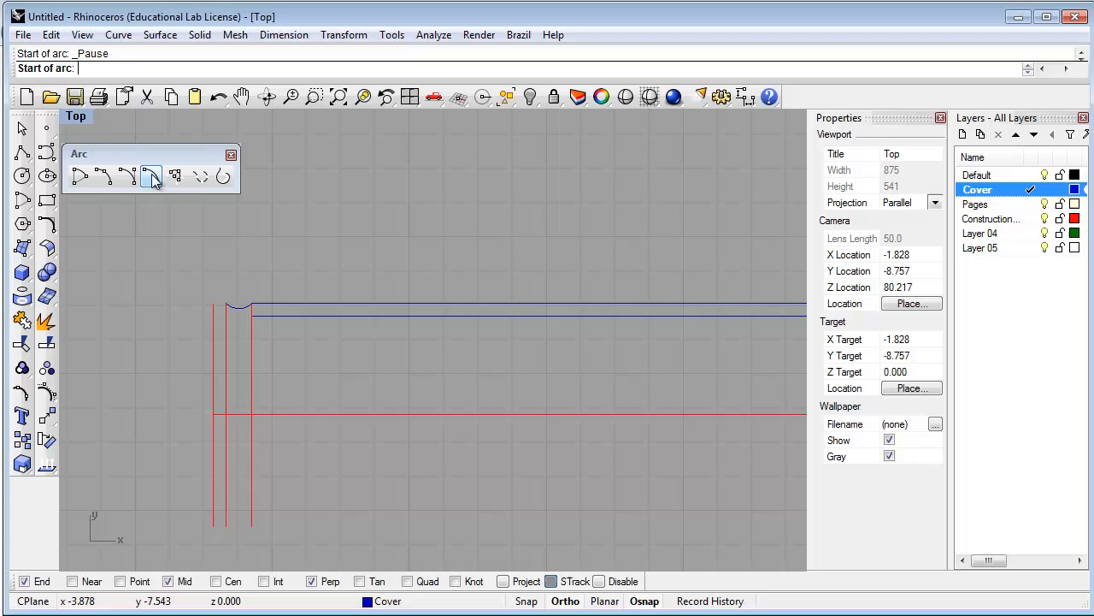
click(213, 303)
click(213, 526)
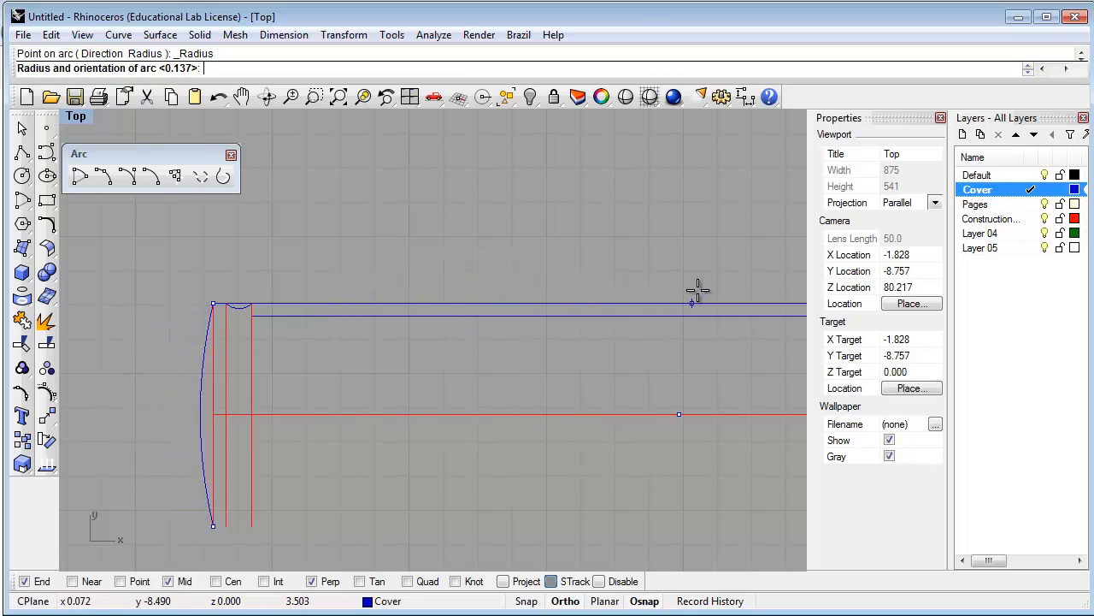
scroll(738, 294, down, 3)
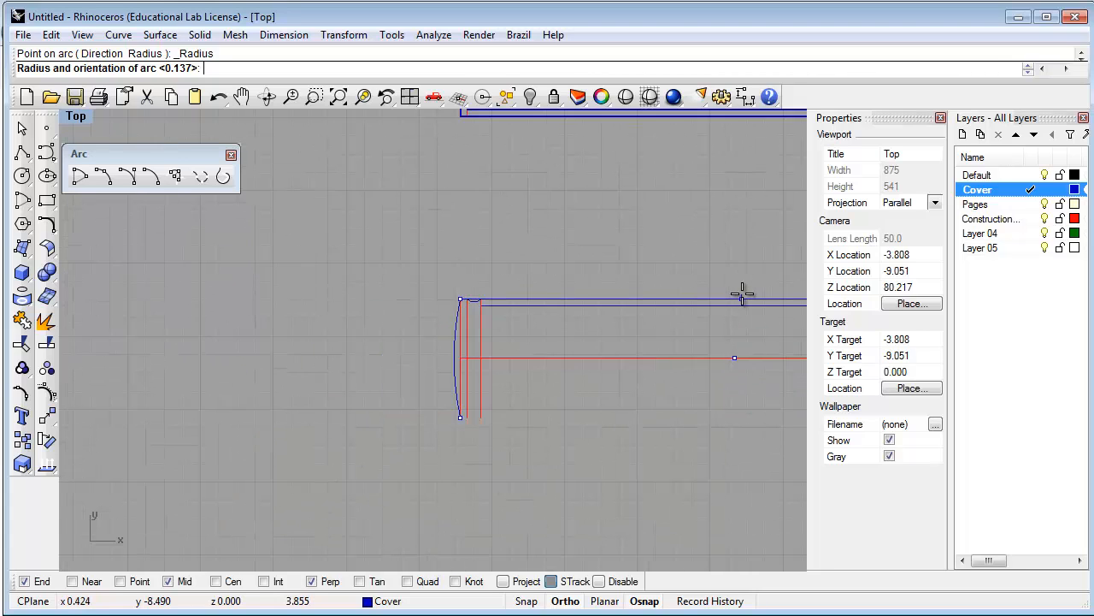
right_drag(742, 293, 535, 293)
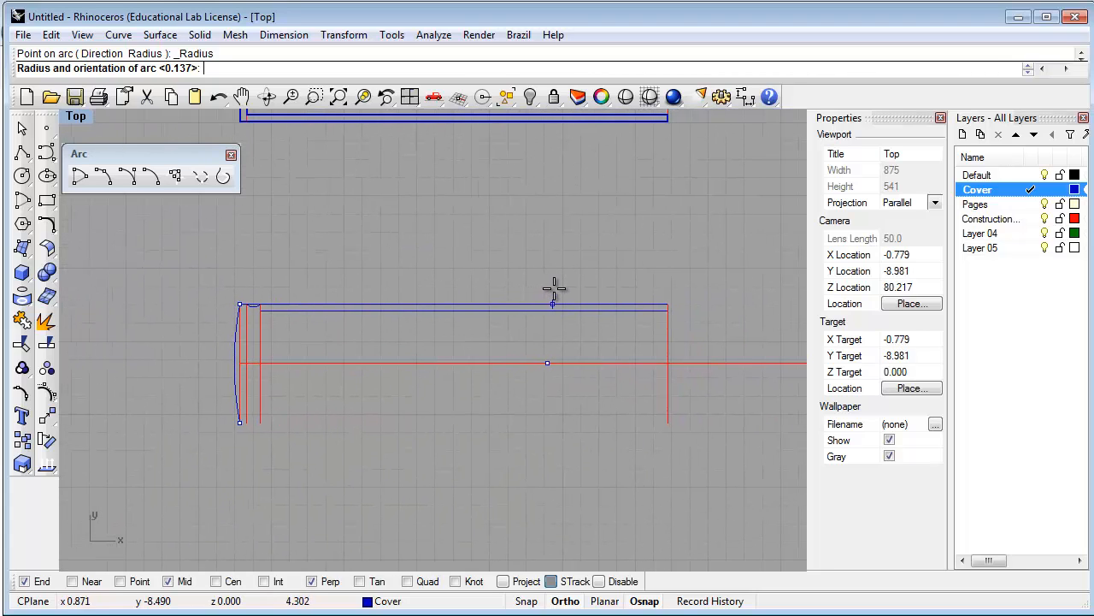
click(569, 289)
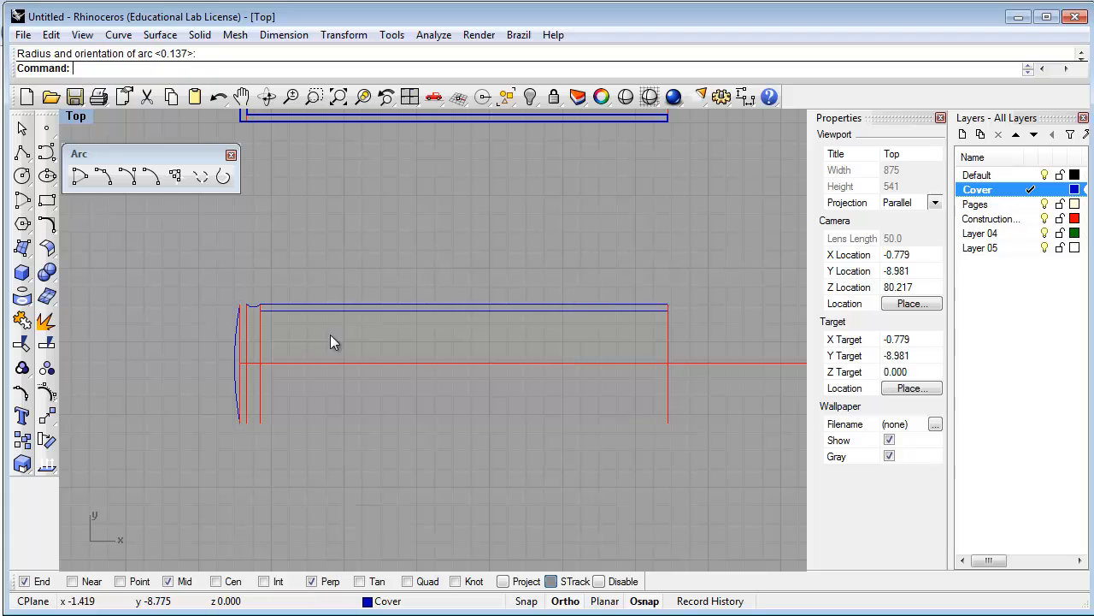
scroll(221, 343, up, 8)
scroll(239, 369, up, 2)
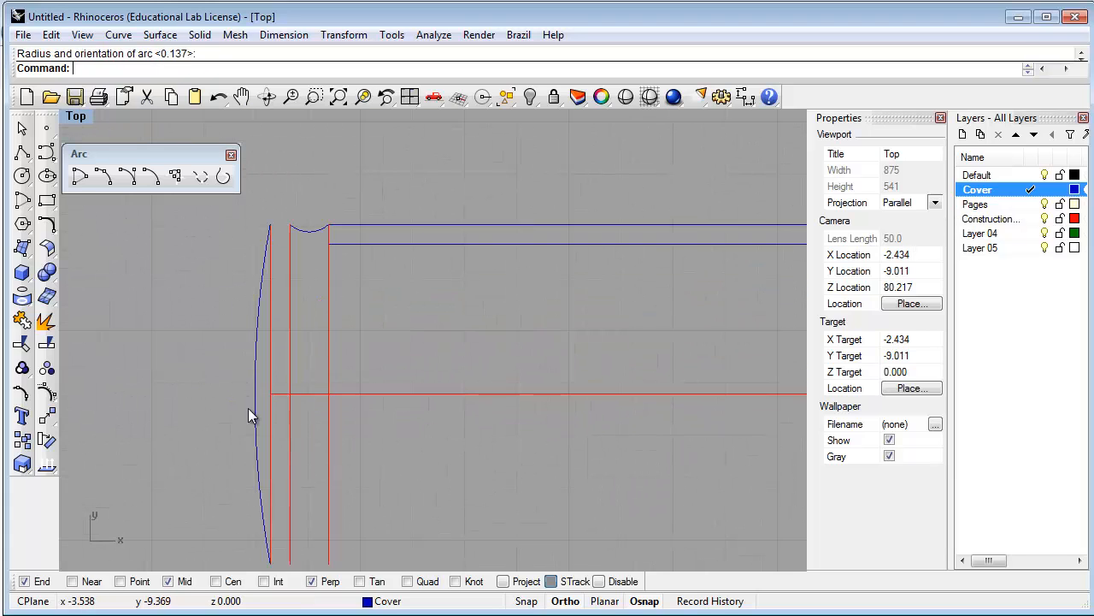
right_drag(250, 408, 258, 378)
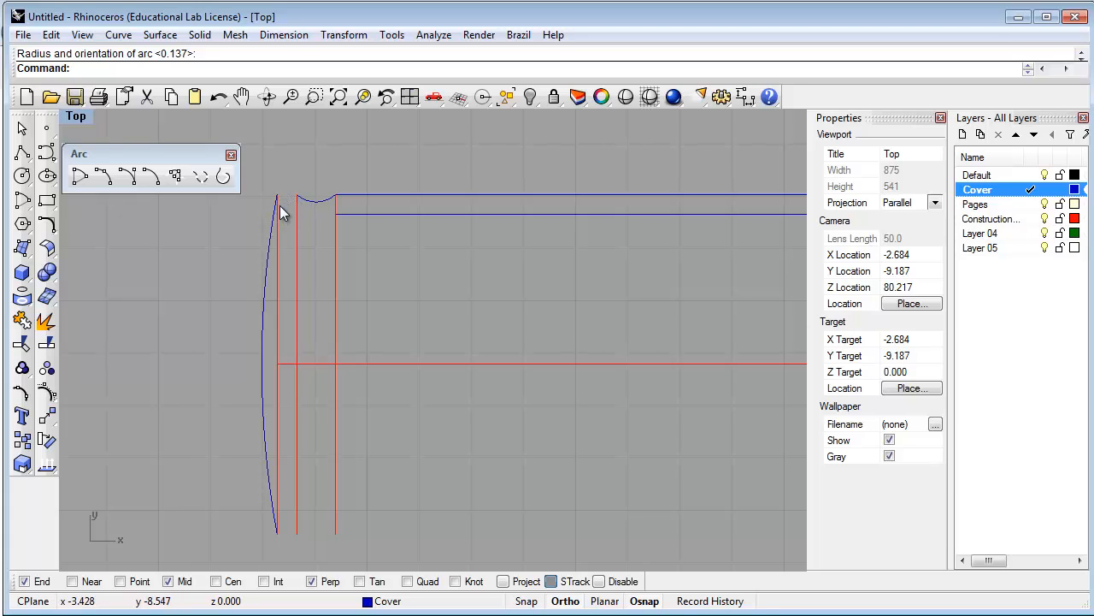
scroll(273, 198, up, 3)
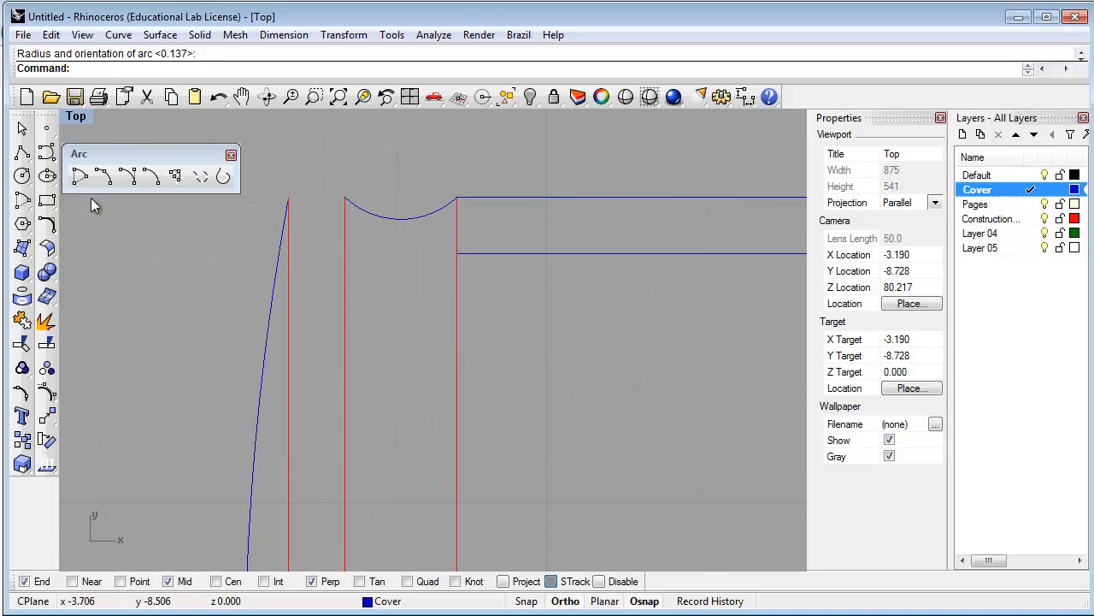
Draw a short polyline from the spine arc's top end to the left guide's top
click(22, 151)
click(344, 198)
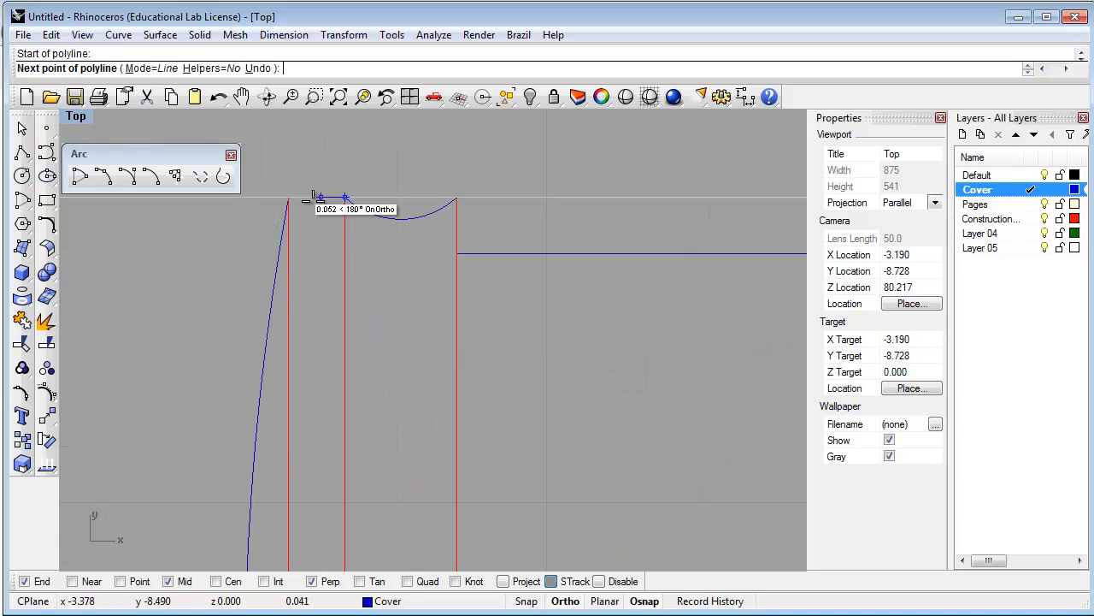
click(288, 198)
key(Return)
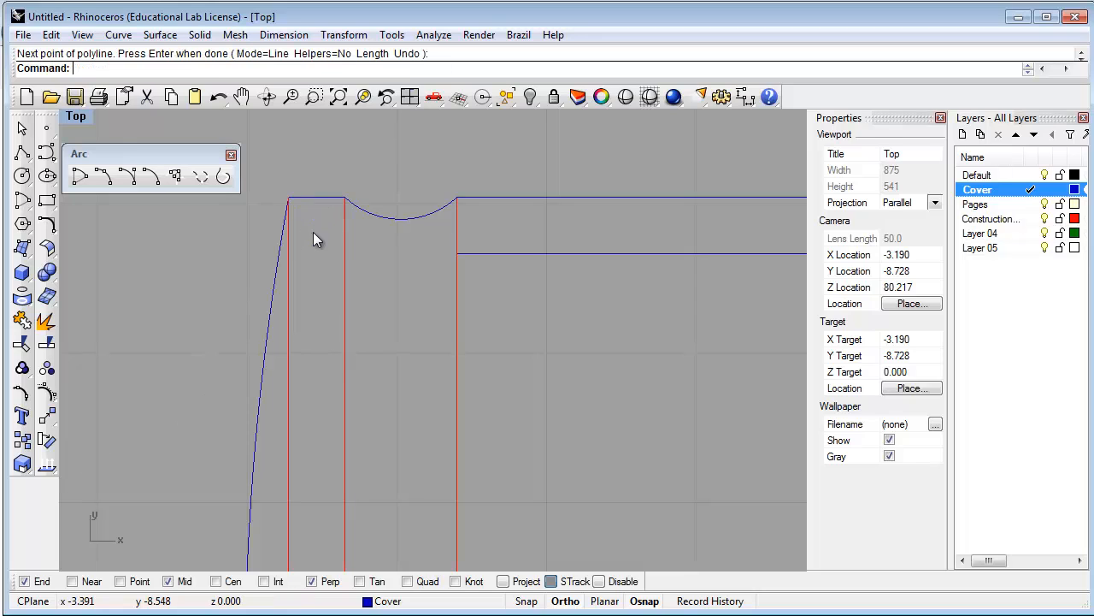
click(301, 199)
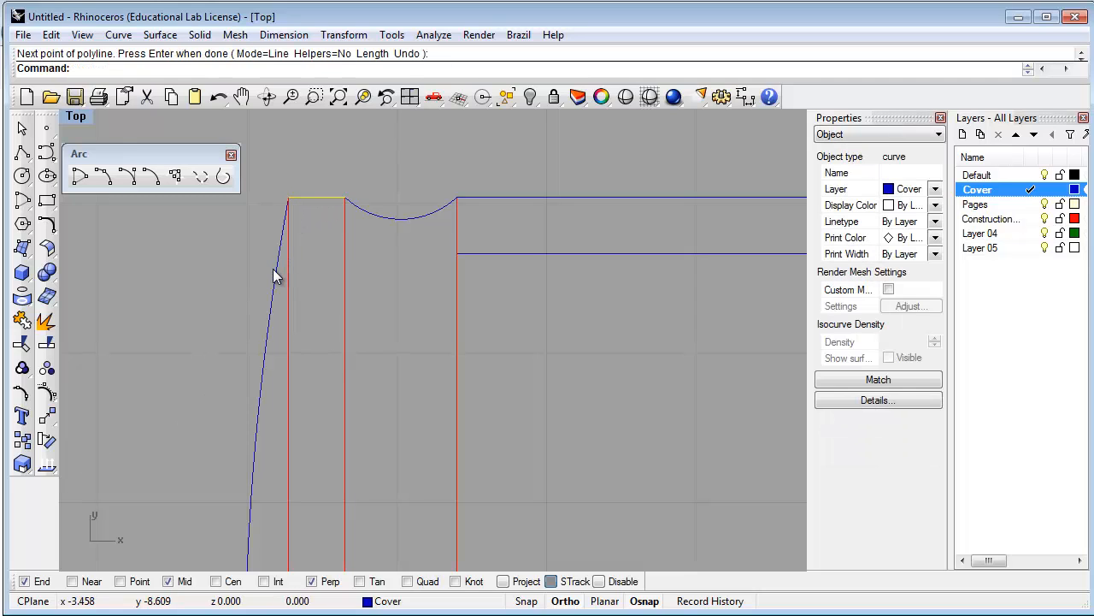
click(275, 265)
click(324, 235)
Fillet the short top segment and the spine arc with a 1/16" radius
text(Fillet)
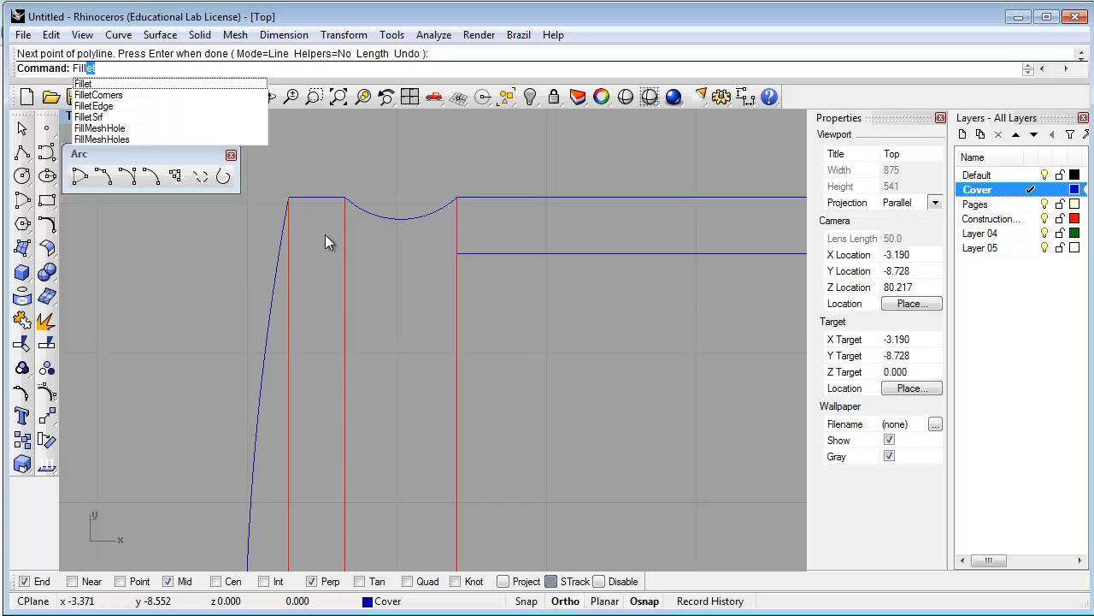
key(Return)
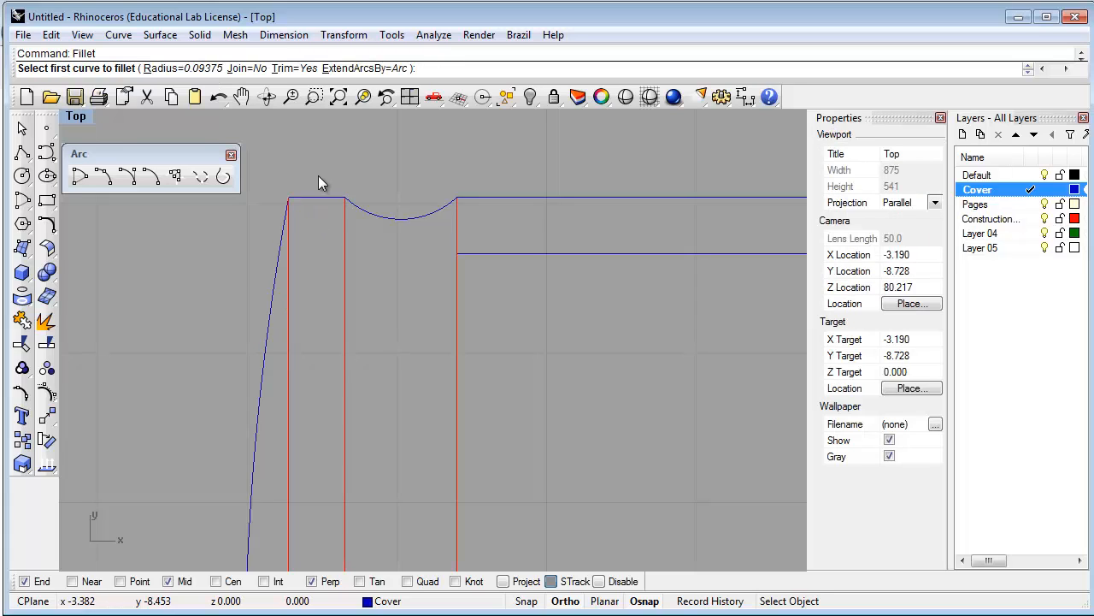
text(1/16")
key(Return)
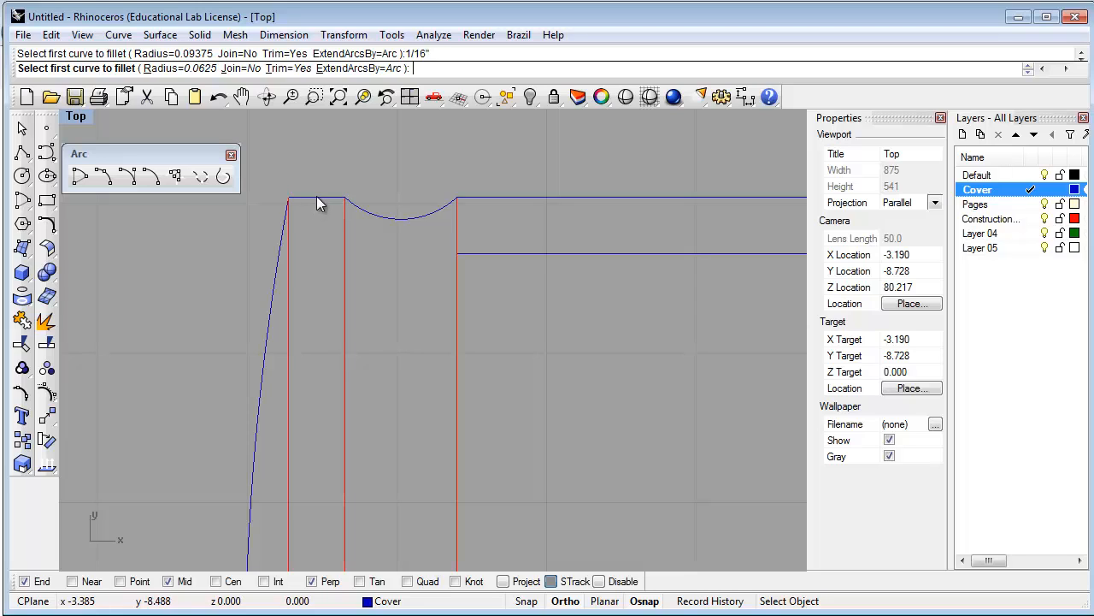
click(317, 198)
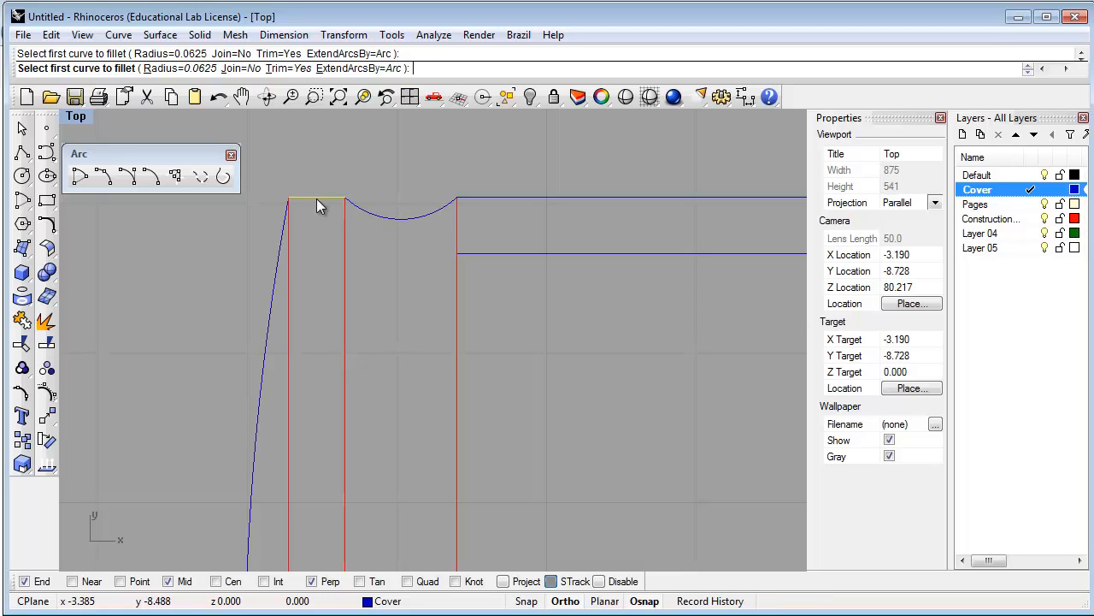
click(272, 288)
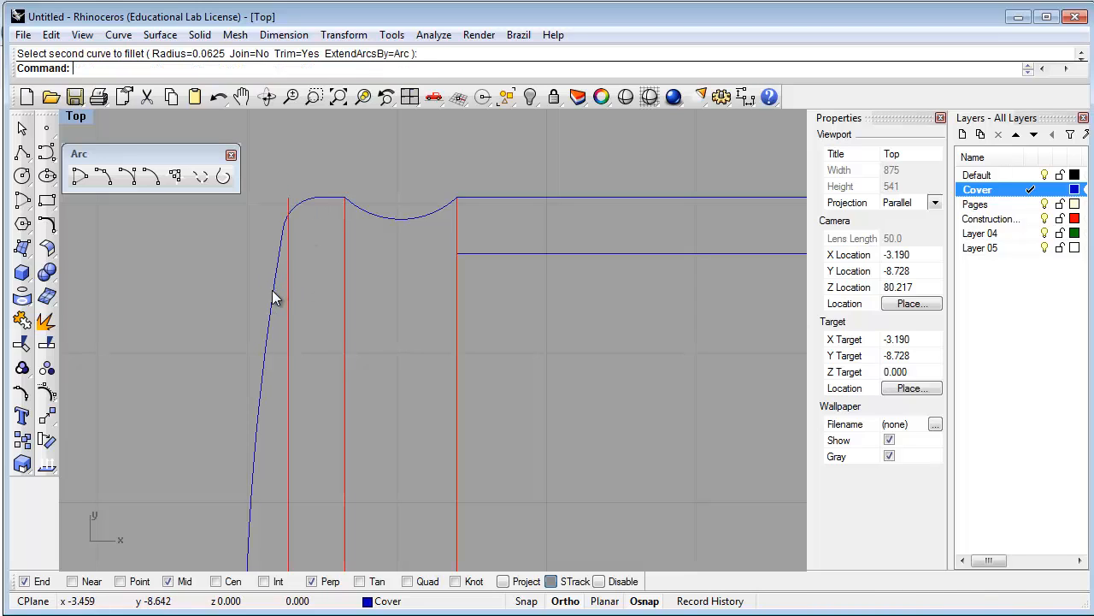
click(324, 204)
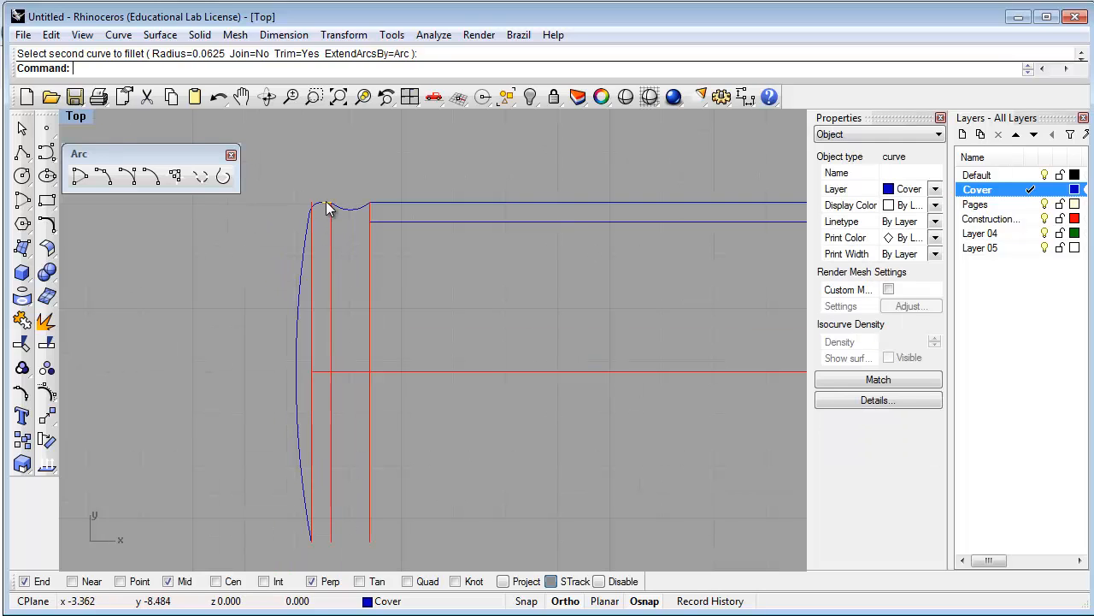
Select the upper spine curves, including the notch arc and long top cover lines
click(326, 203)
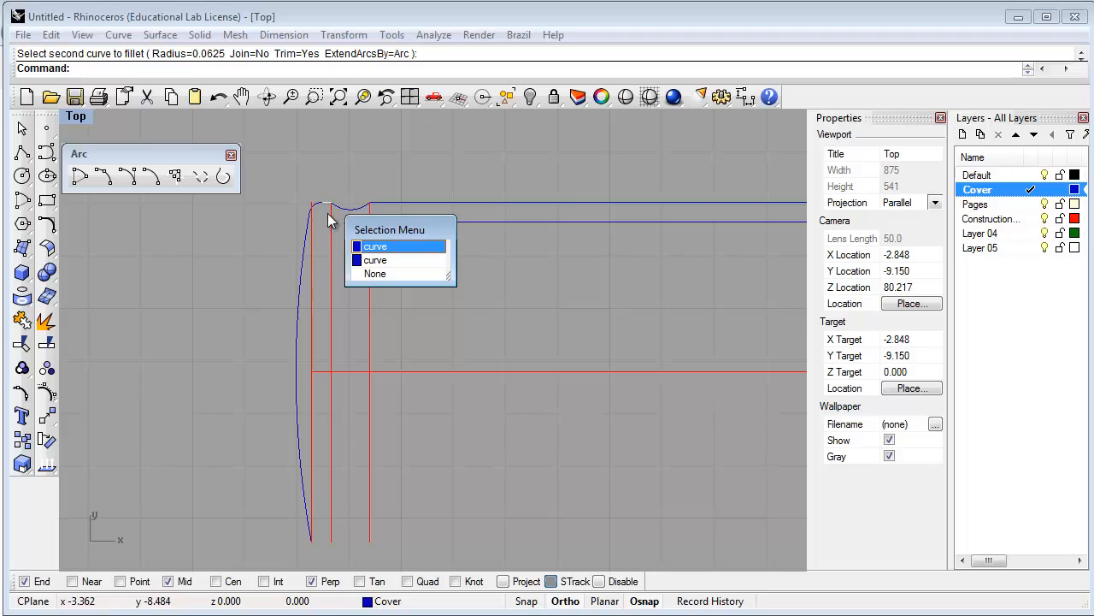
click(379, 254)
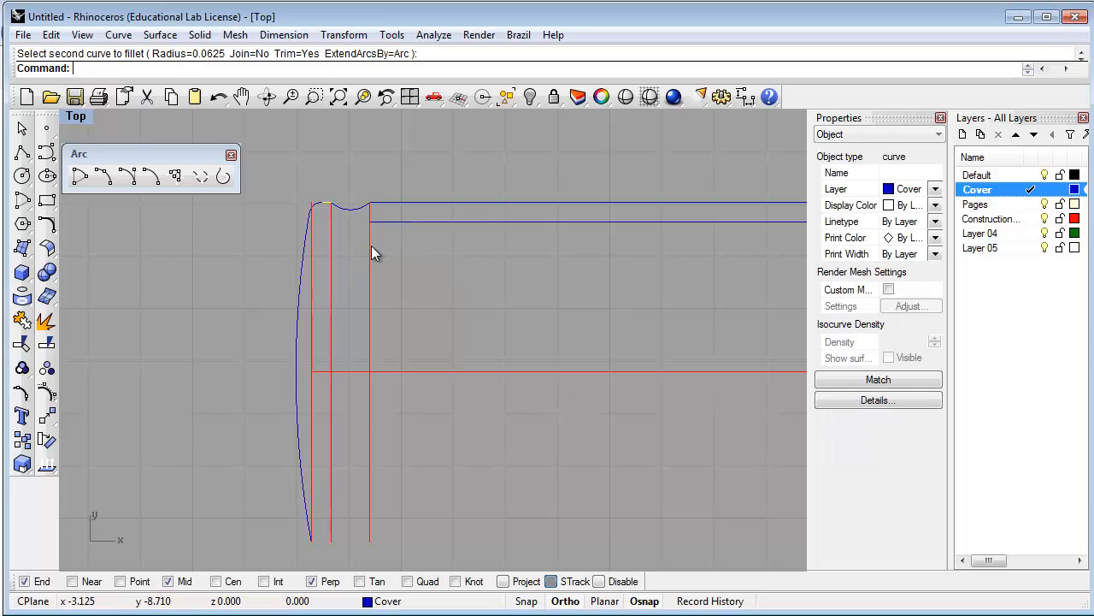
scroll(337, 204, up, 4)
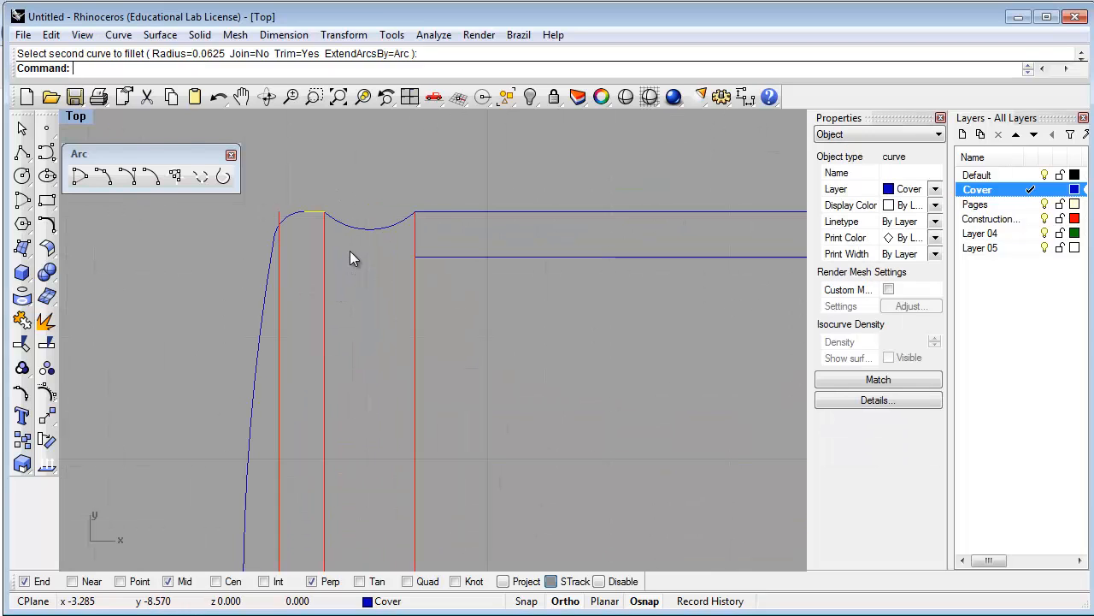
click(389, 226)
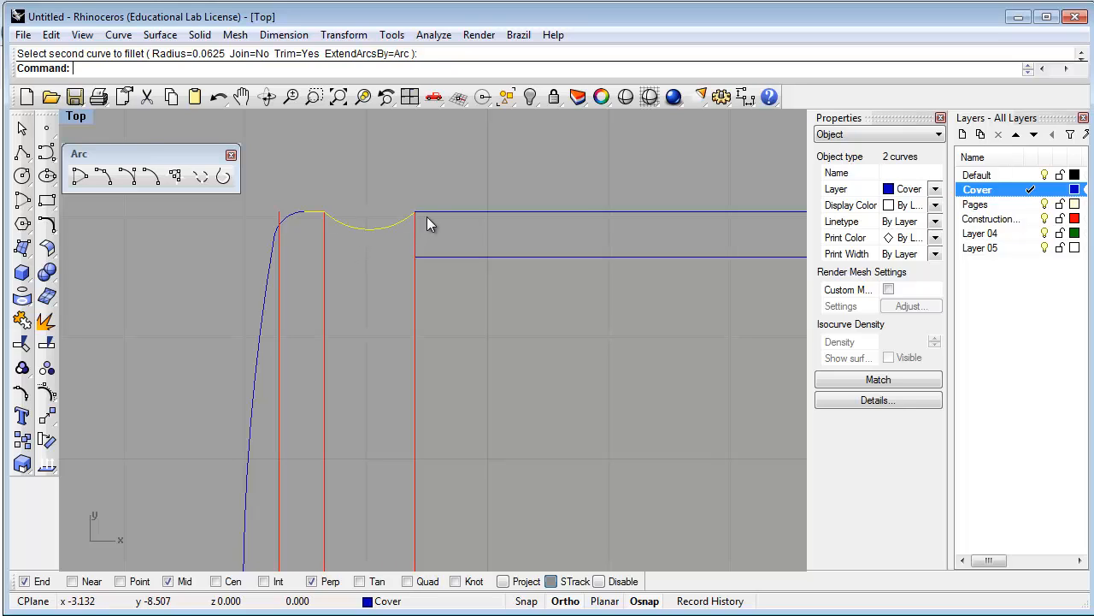
click(428, 213)
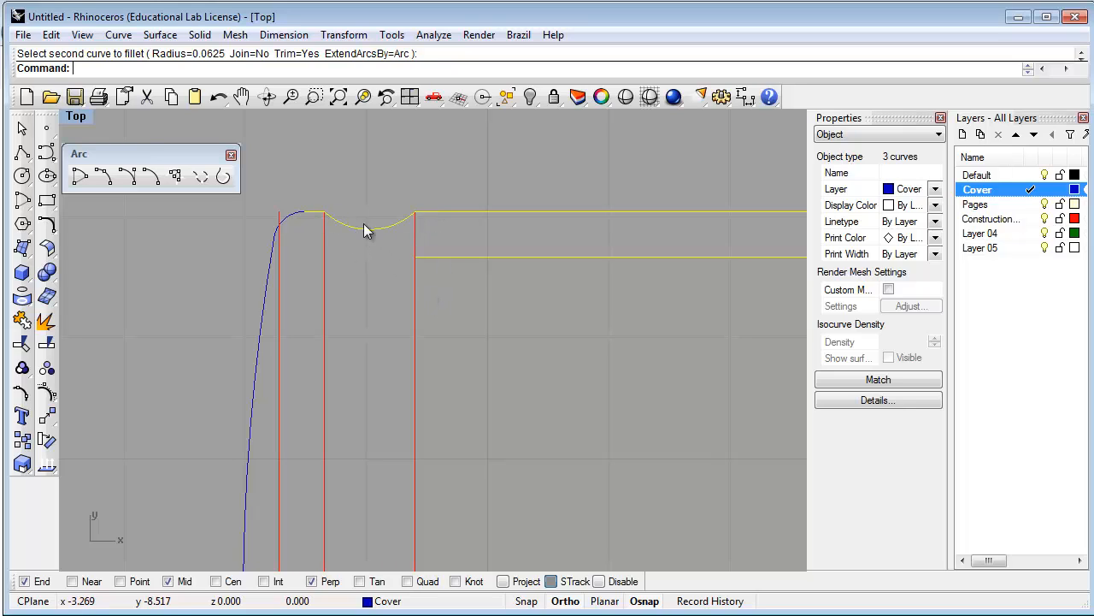
scroll(367, 264, down, 6)
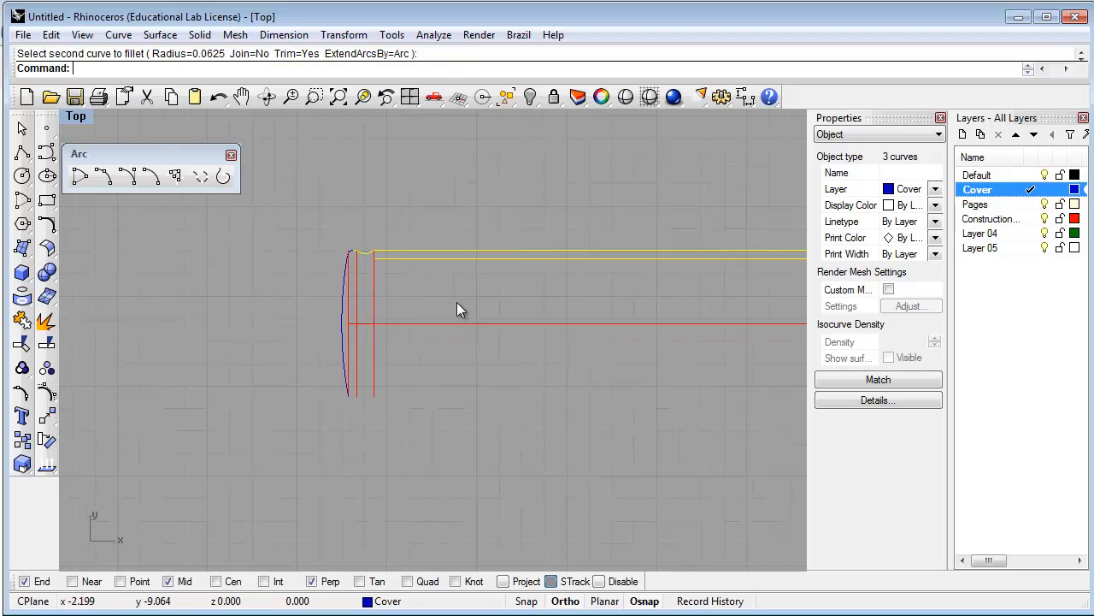
right_drag(457, 308, 318, 320)
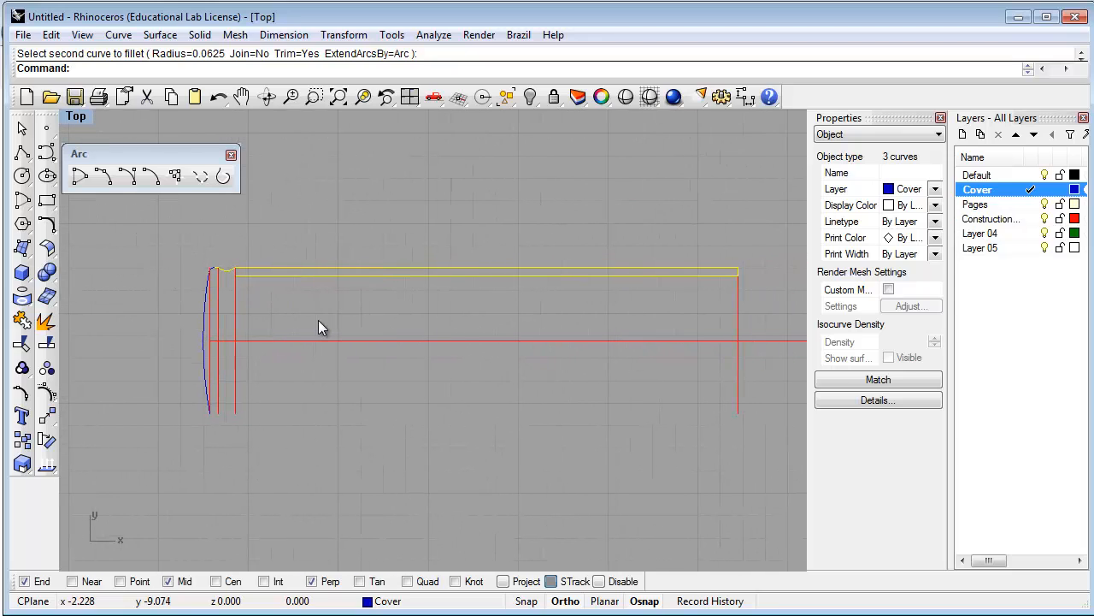
Mirror the selected curves across the horizontal centre line with Mirror
text(Mirro)
key(Return)
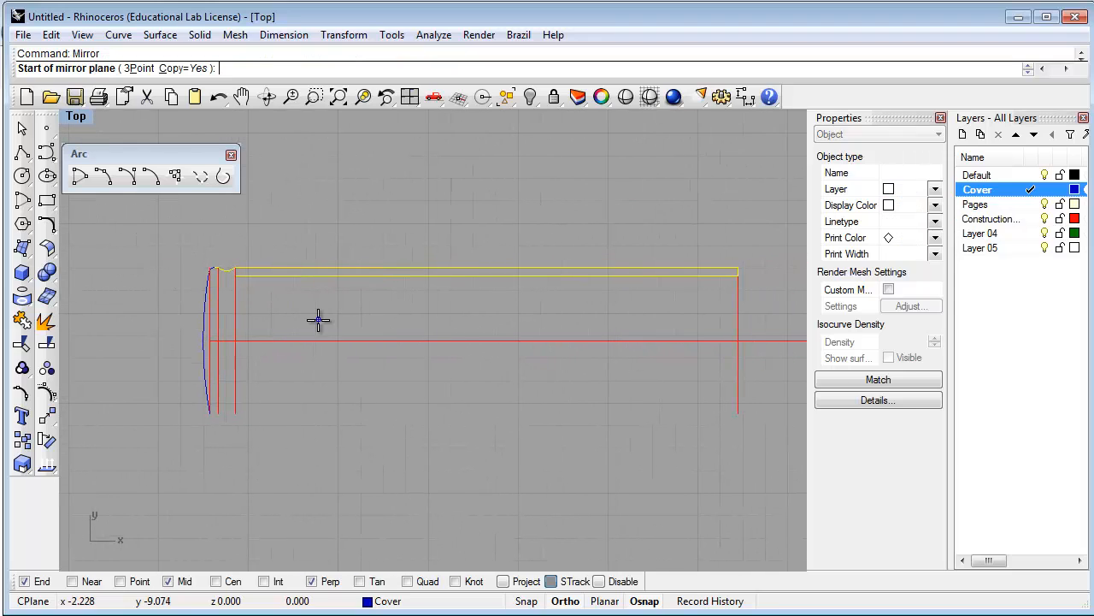
click(210, 340)
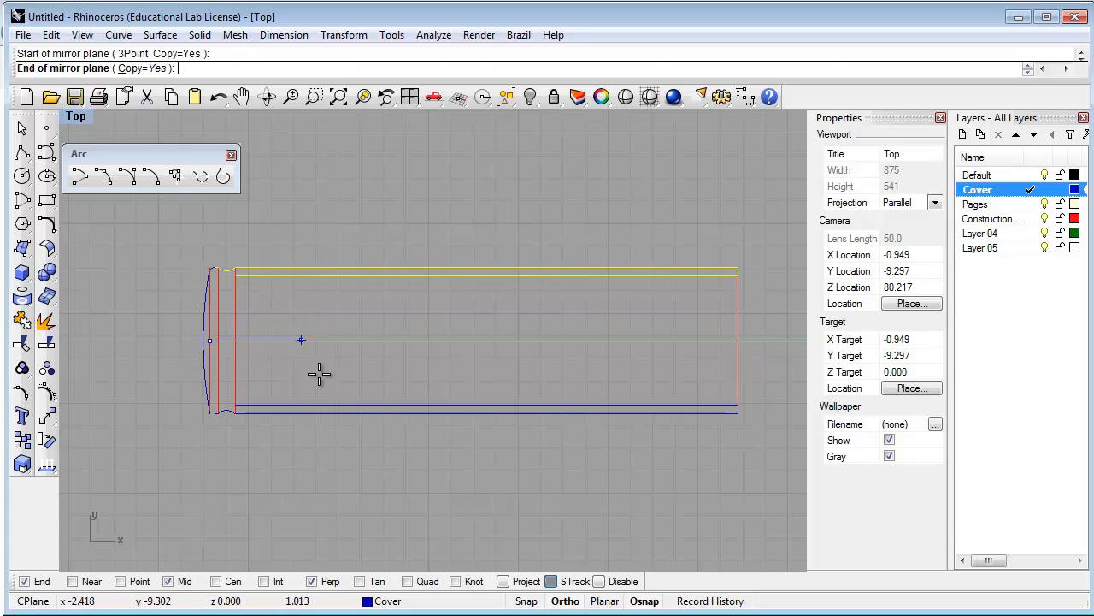
click(367, 377)
click(305, 430)
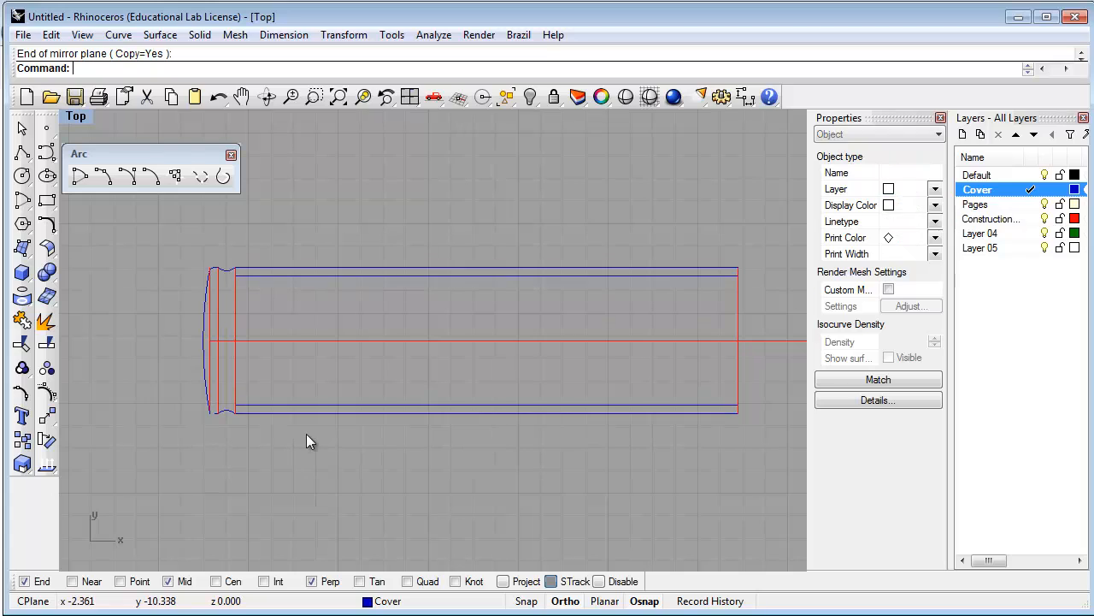
Fillet the corner between the short bottom line and the long left curve
scroll(207, 407, up, 4)
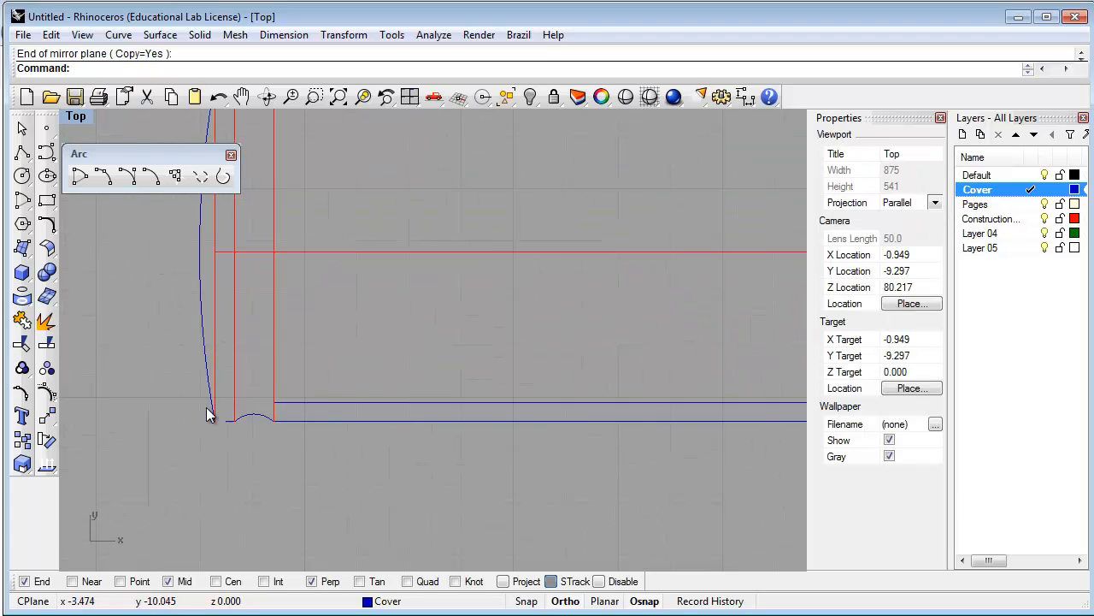
scroll(206, 407, up, 3)
text(fillet)
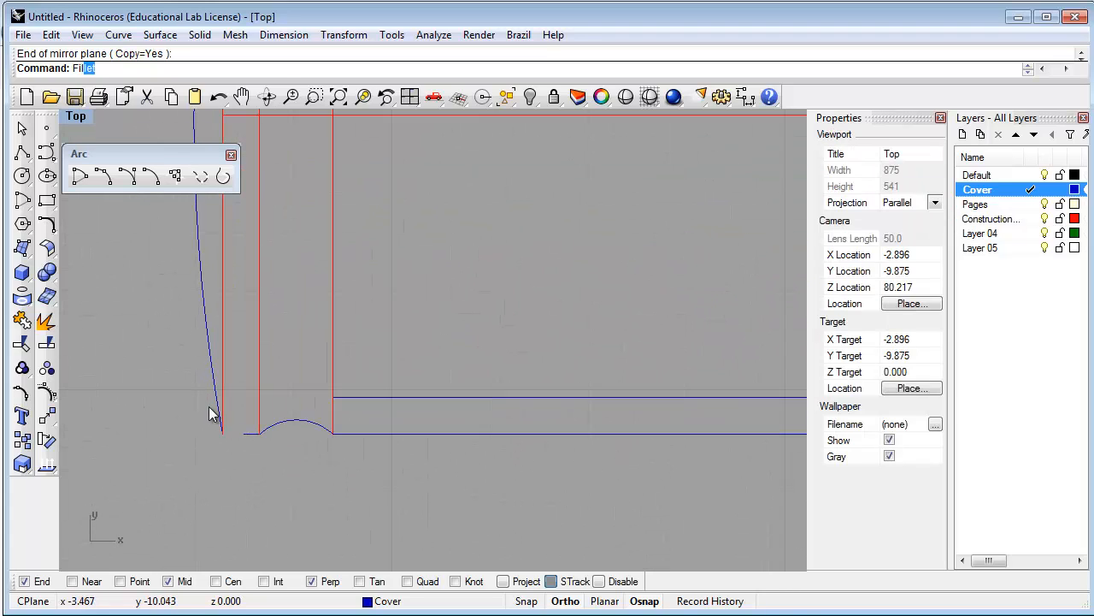
key(Return)
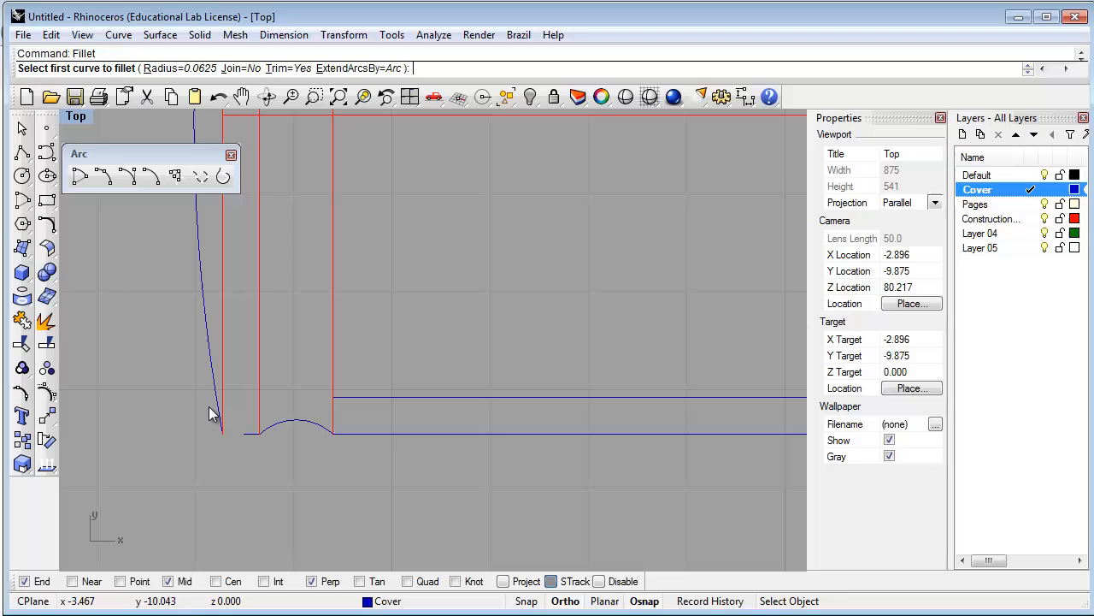
click(248, 434)
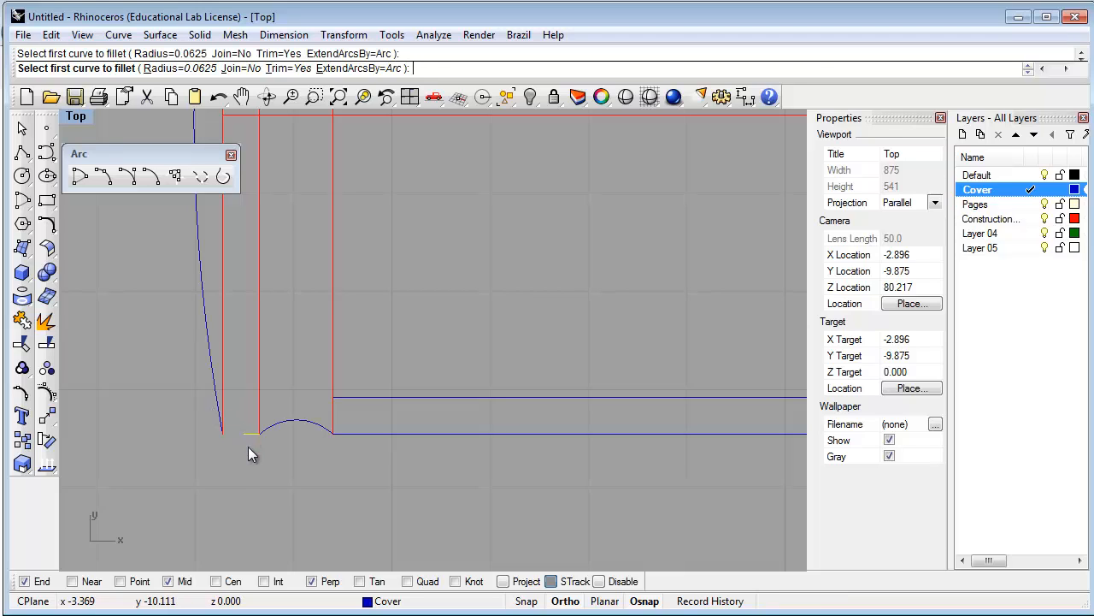
click(214, 361)
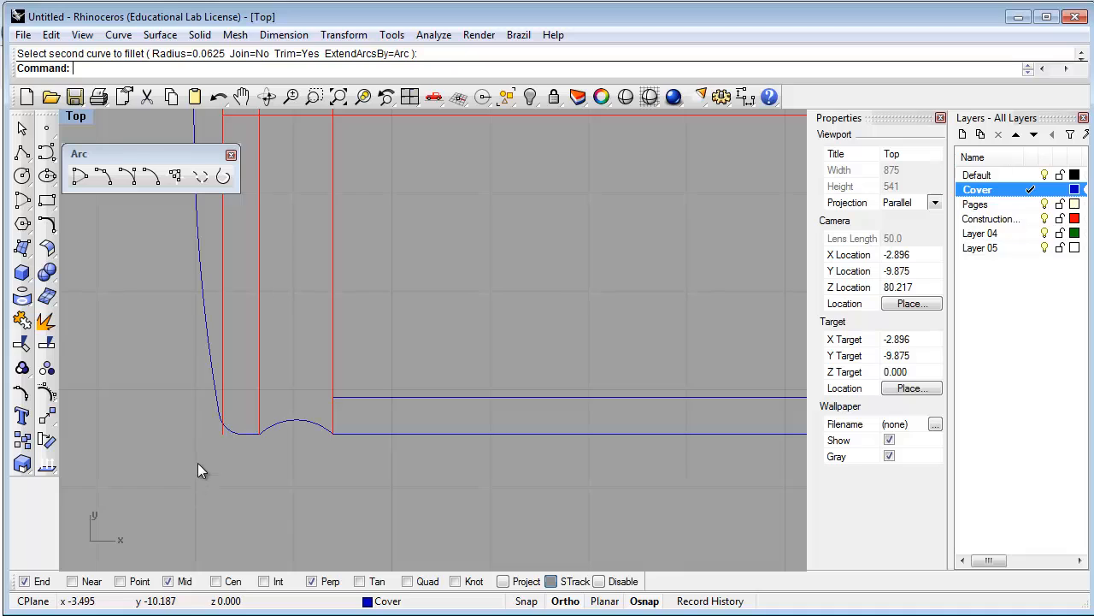
Select all seven spine profile curves and join them into one open curve
scroll(197, 462, down, 5)
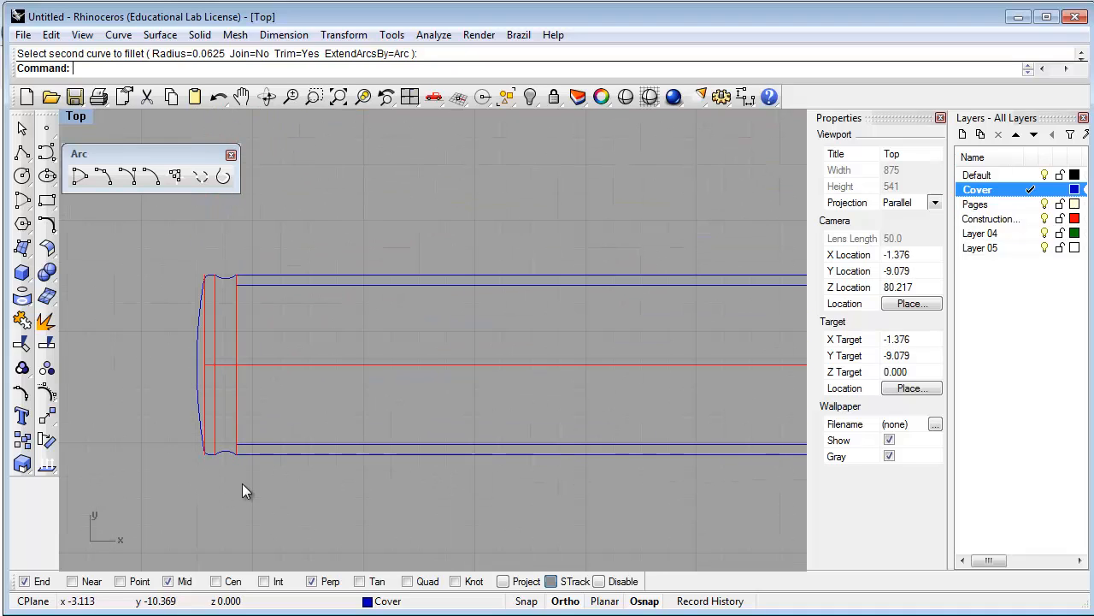
right_drag(242, 483, 301, 508)
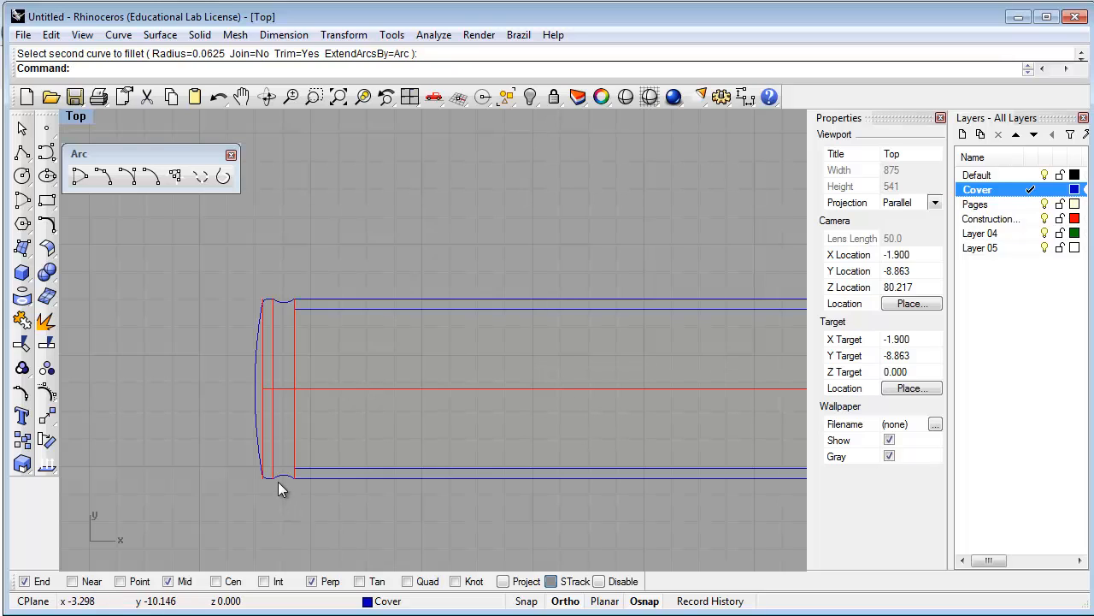
scroll(284, 479, up, 2)
click(283, 470)
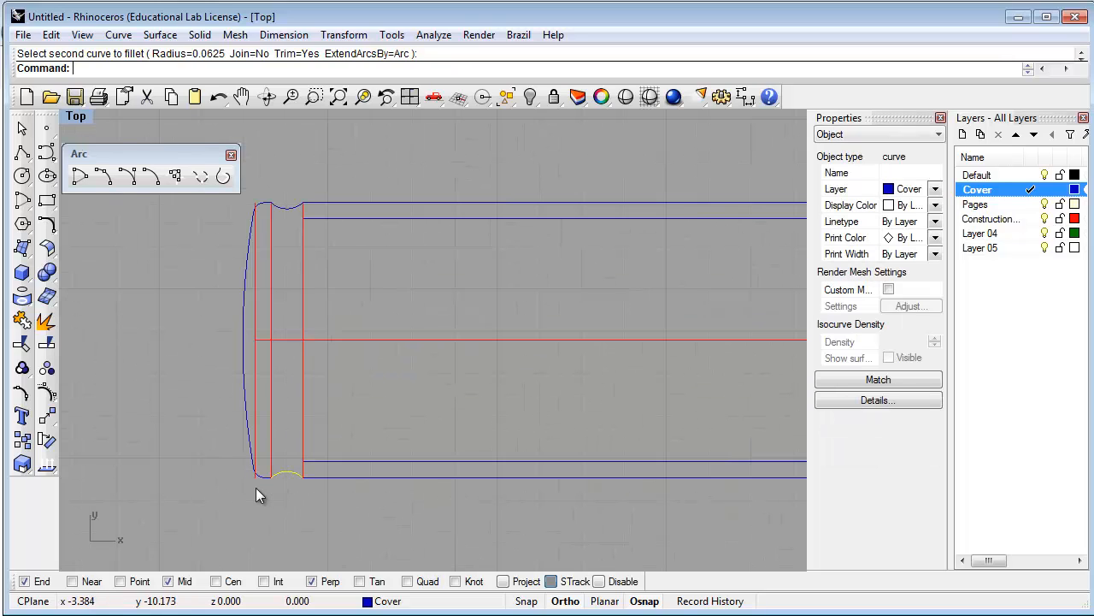
scroll(255, 486, up, 3)
scroll(254, 481, up, 3)
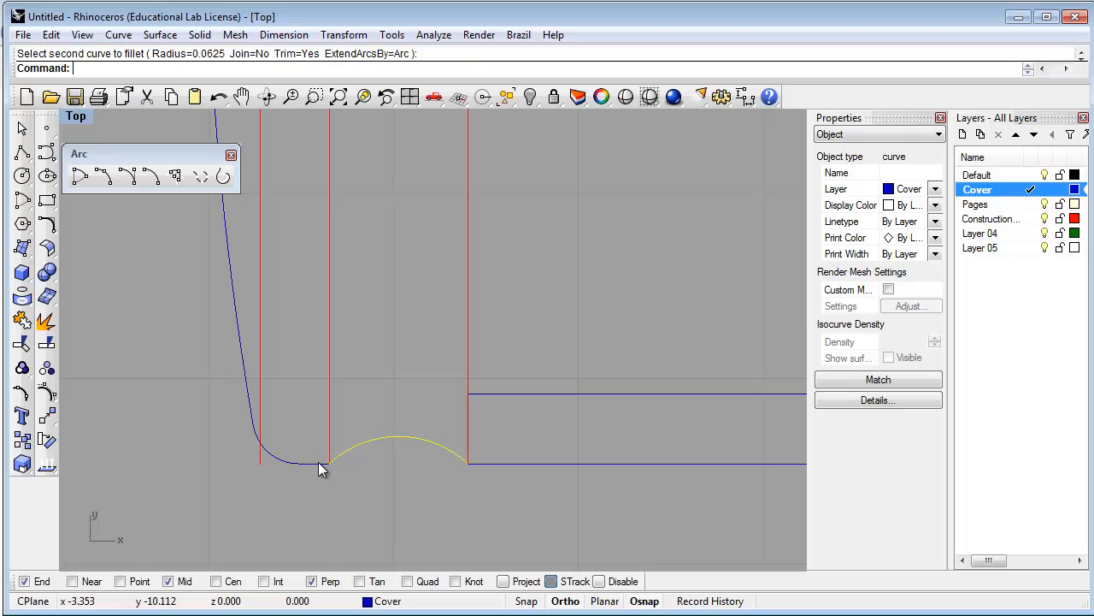
shift+click(301, 462)
shift+click(279, 459)
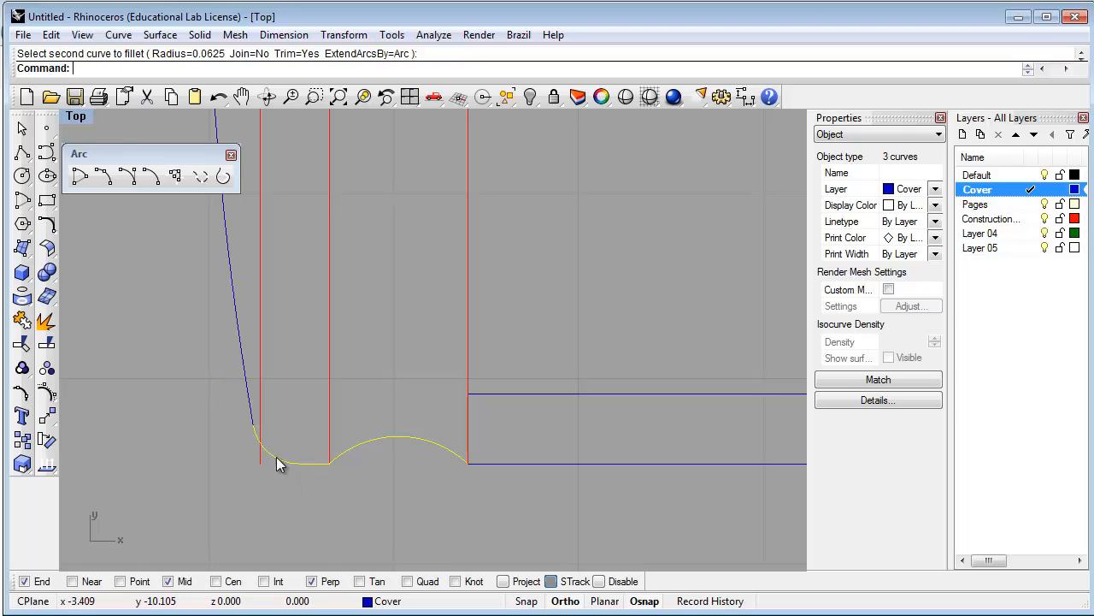
shift+click(245, 396)
scroll(297, 445, down, 5)
scroll(301, 295, up, 3)
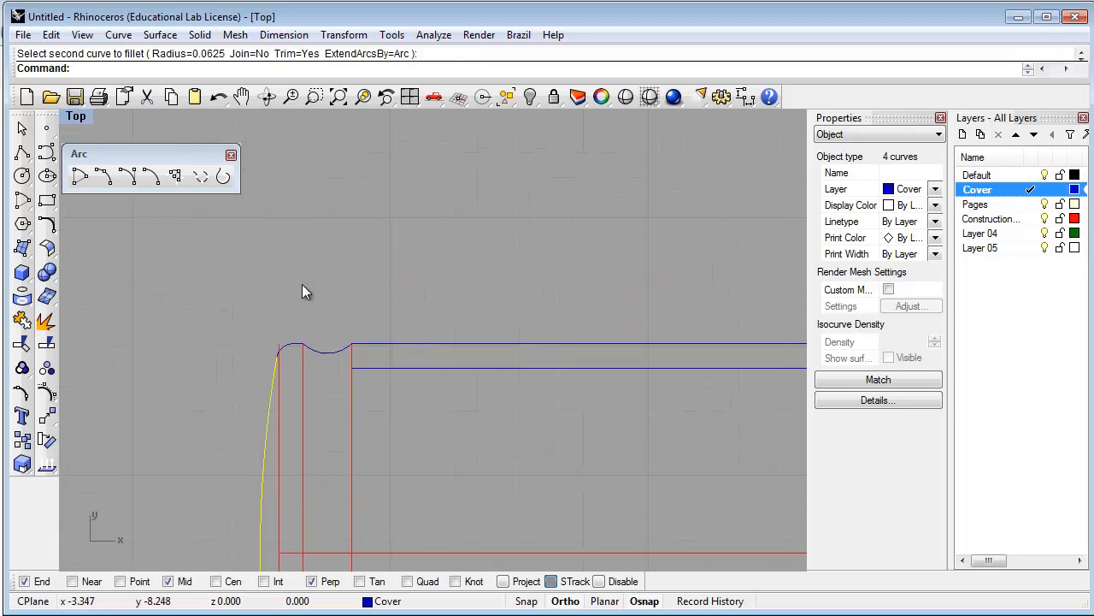
shift+click(297, 364)
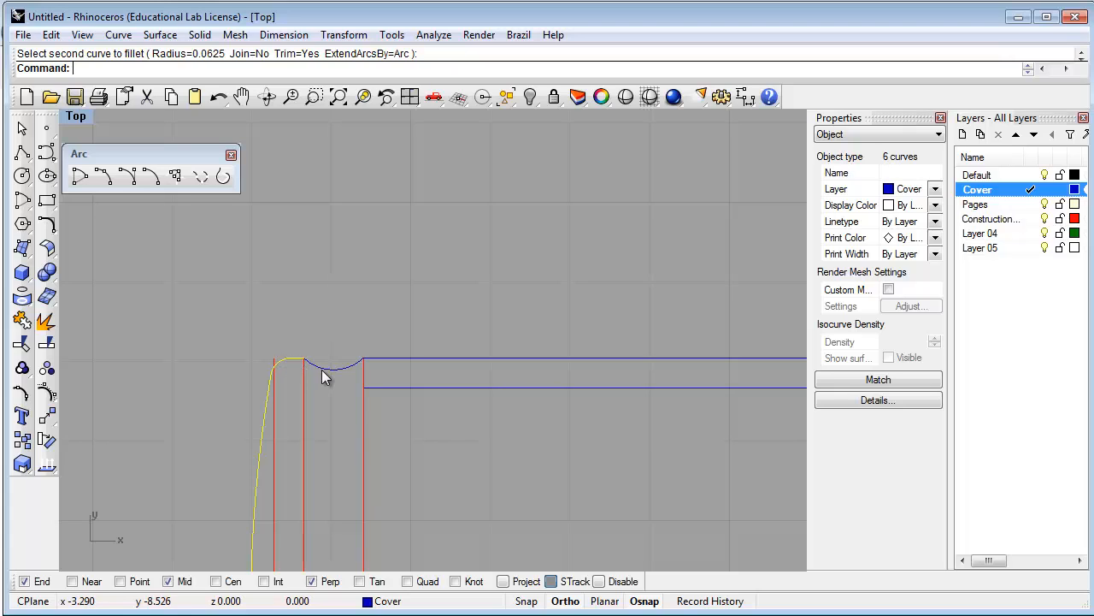
scroll(340, 406, down, 3)
scroll(337, 549, up, 3)
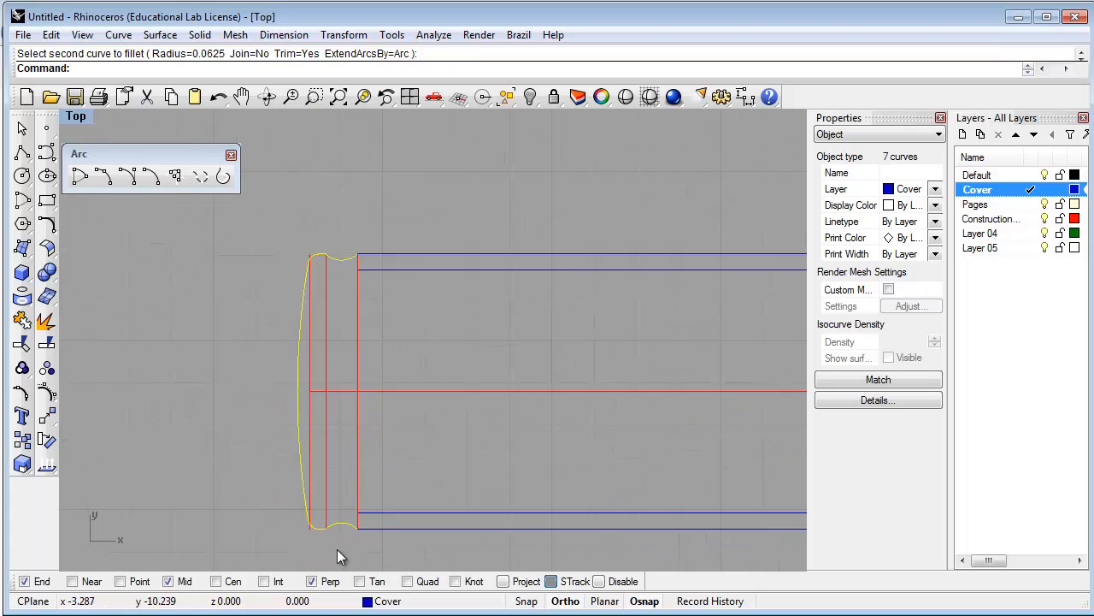
text(j)
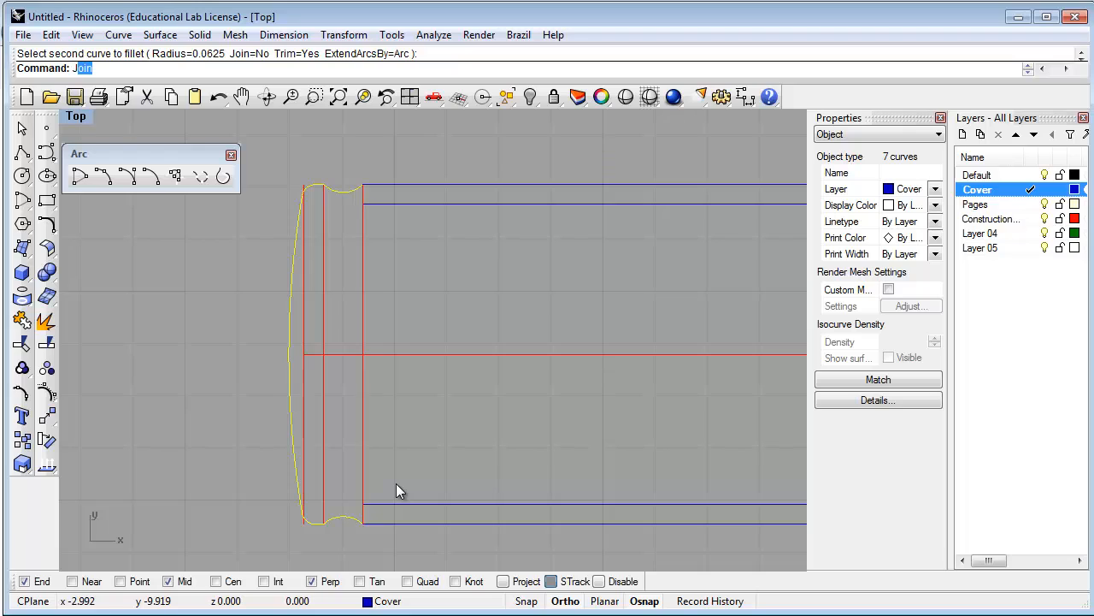
key(Return)
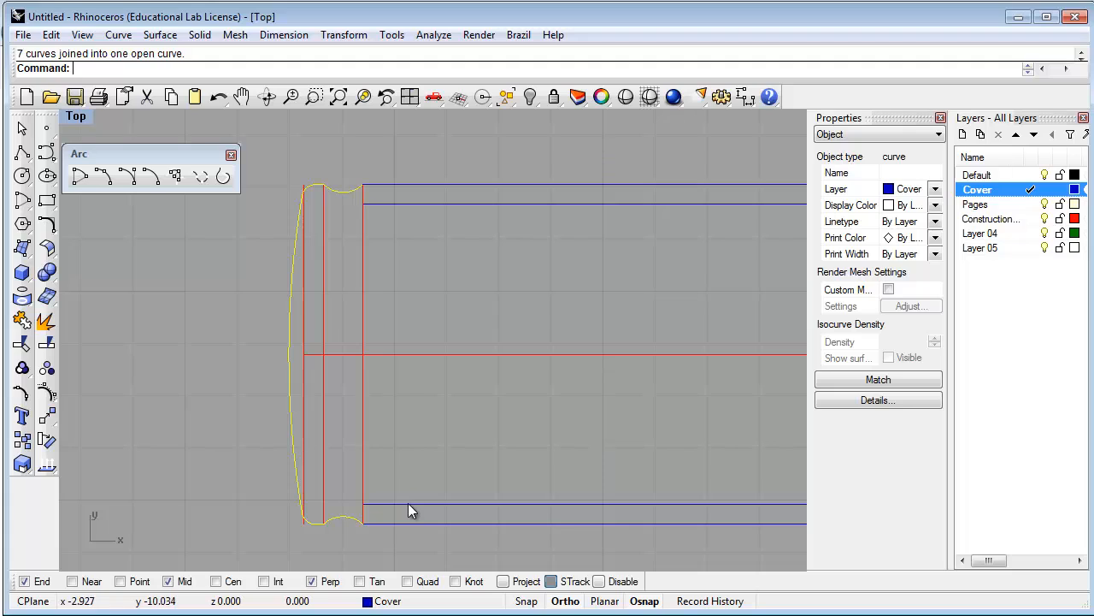
Offset the joined spine curve 1/16 inward
text(Offset)
key(Return)
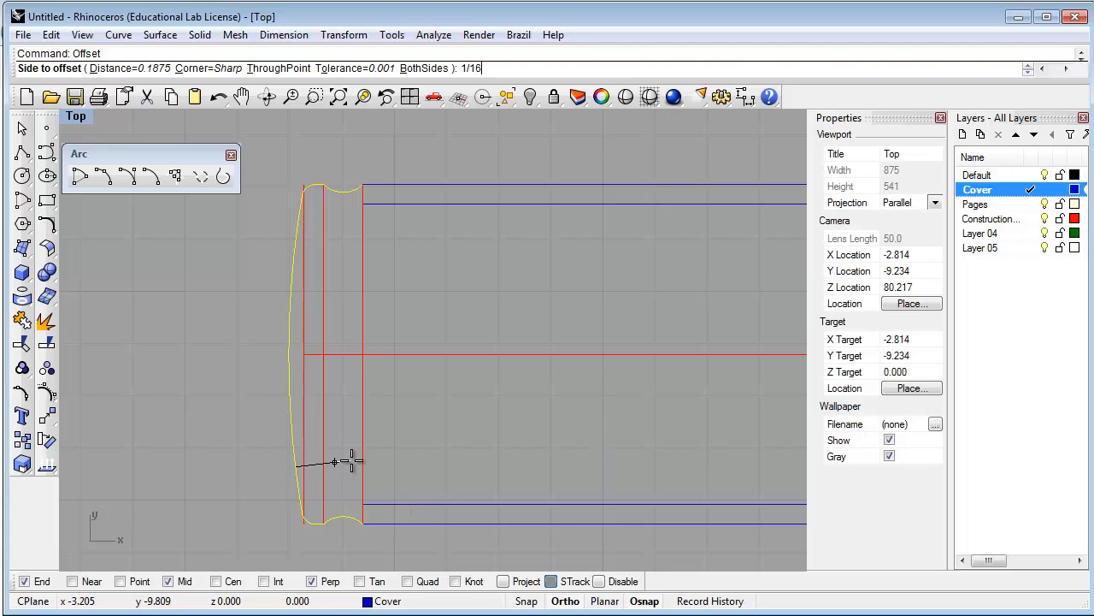
text(1/16)
key(Return)
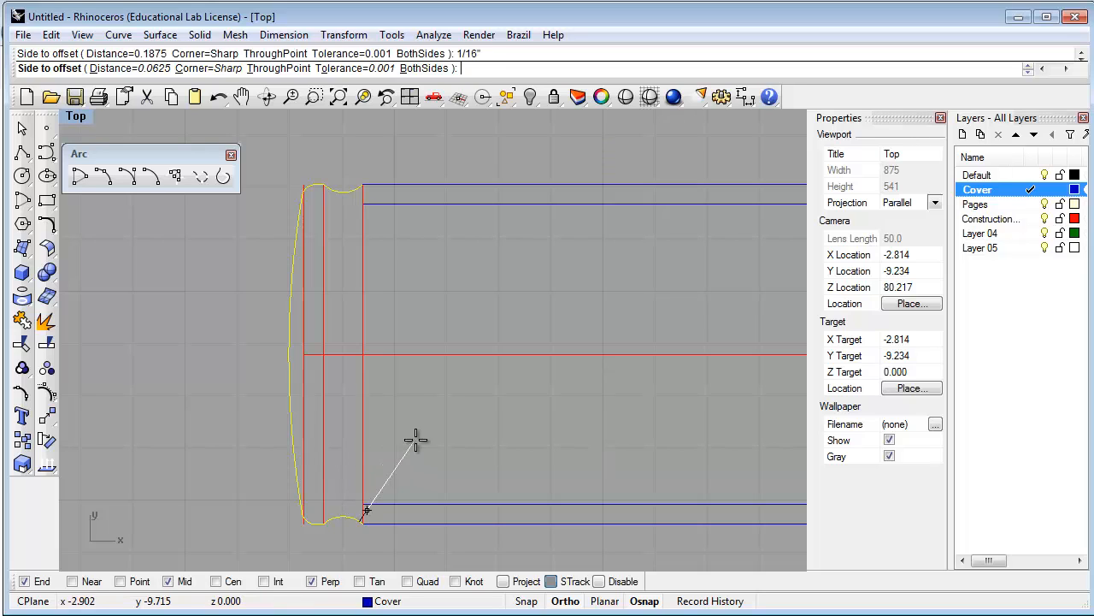
click(334, 445)
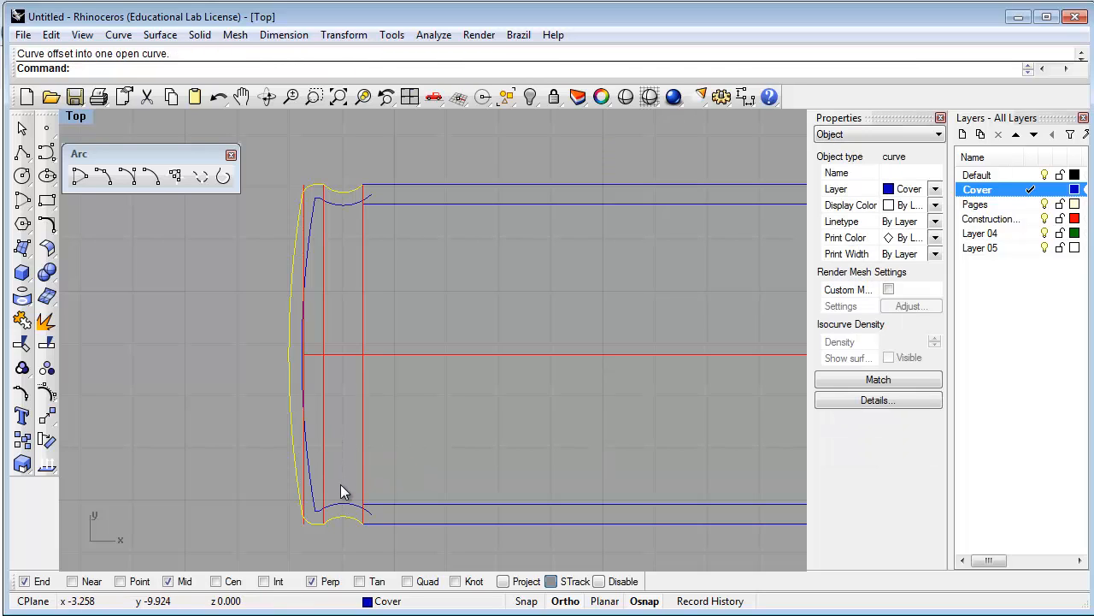
Select and inspect the new inner offset curve
click(375, 480)
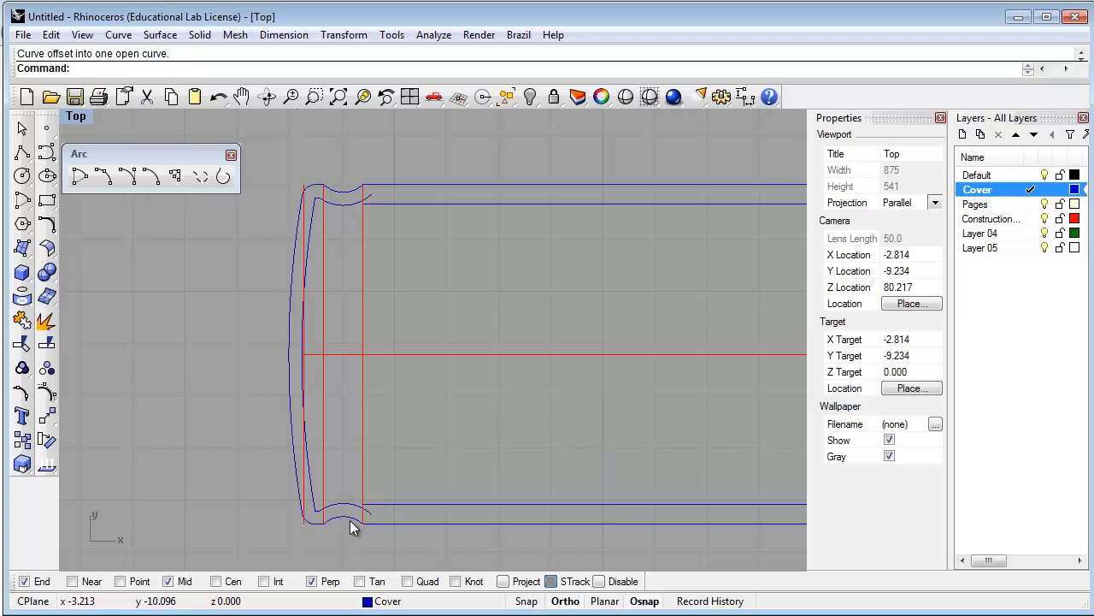
scroll(349, 520, up, 12)
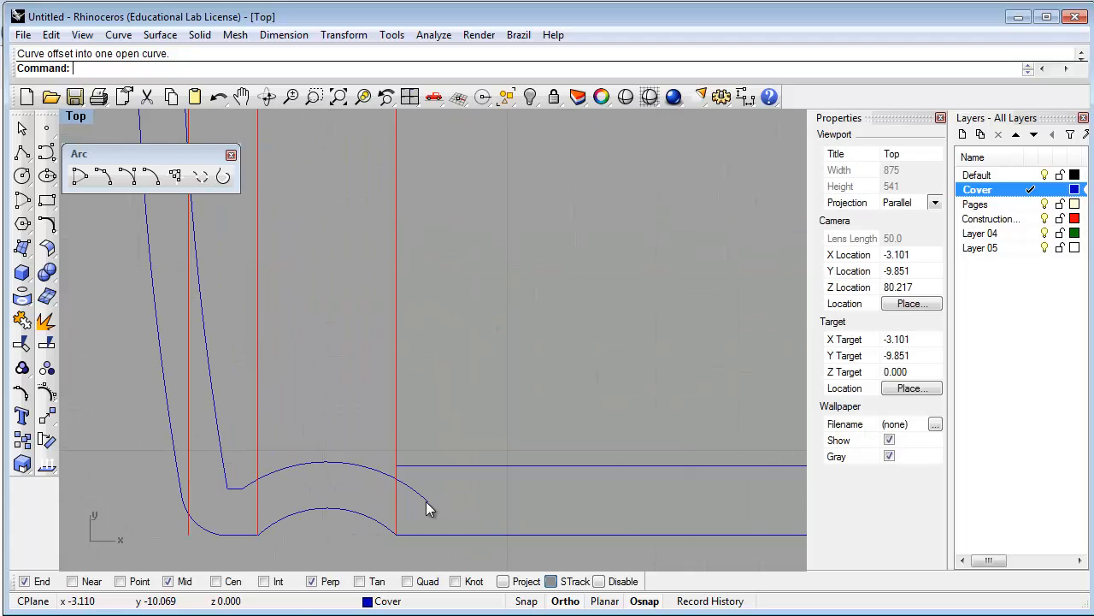
click(425, 503)
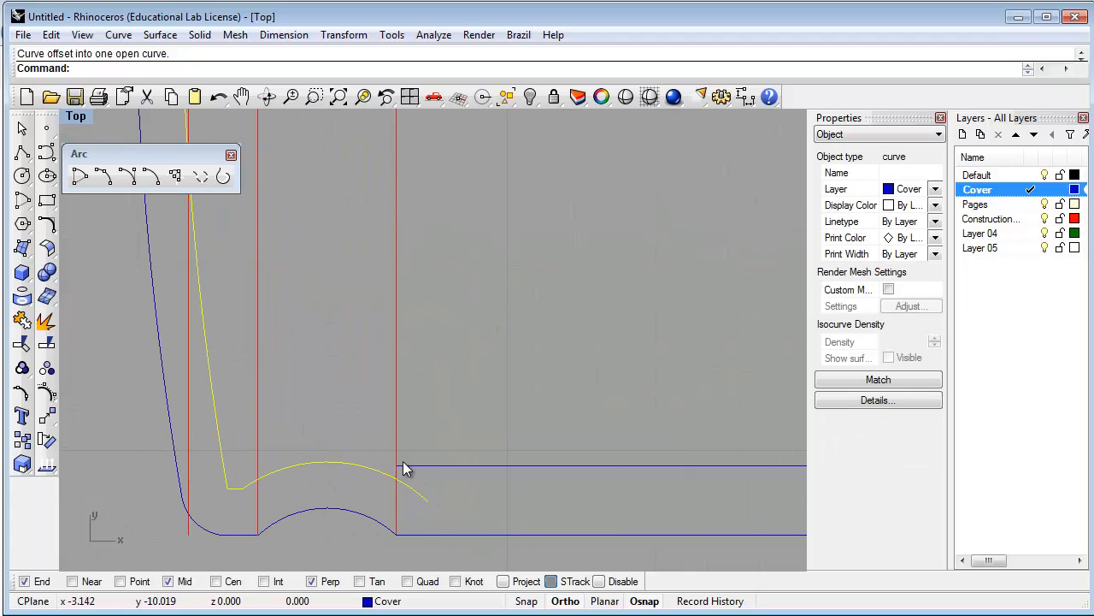
click(433, 489)
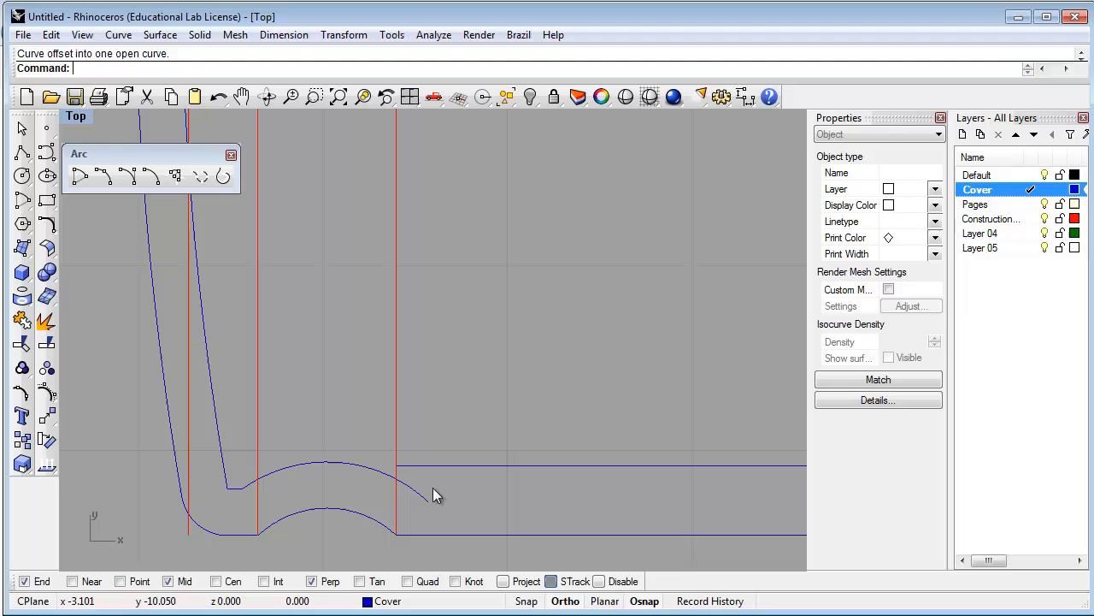
click(331, 463)
scroll(342, 492, down, 2)
scroll(341, 488, up, 2)
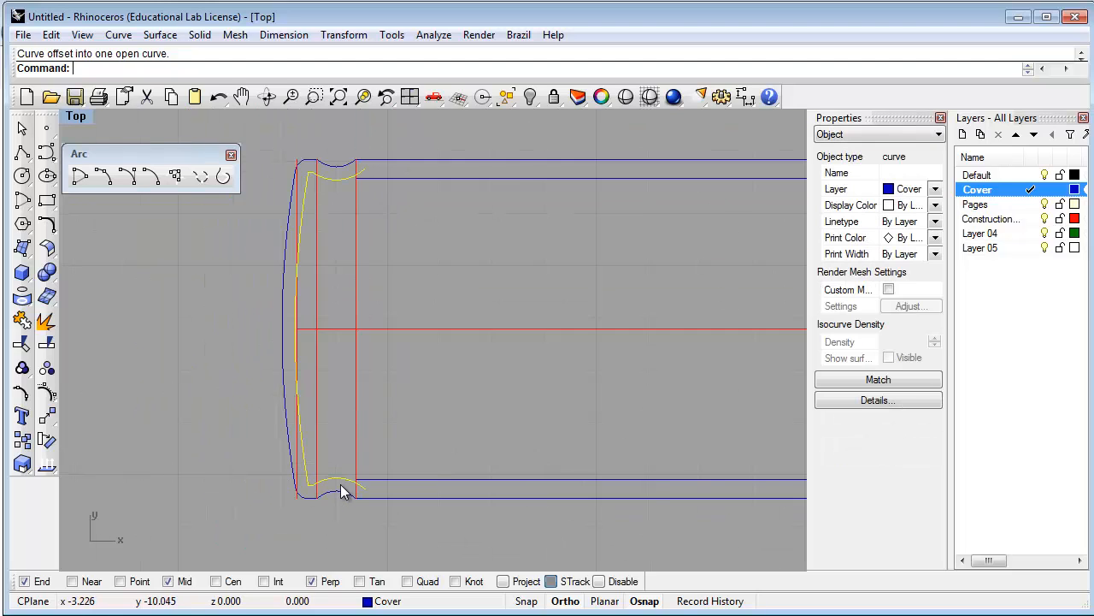
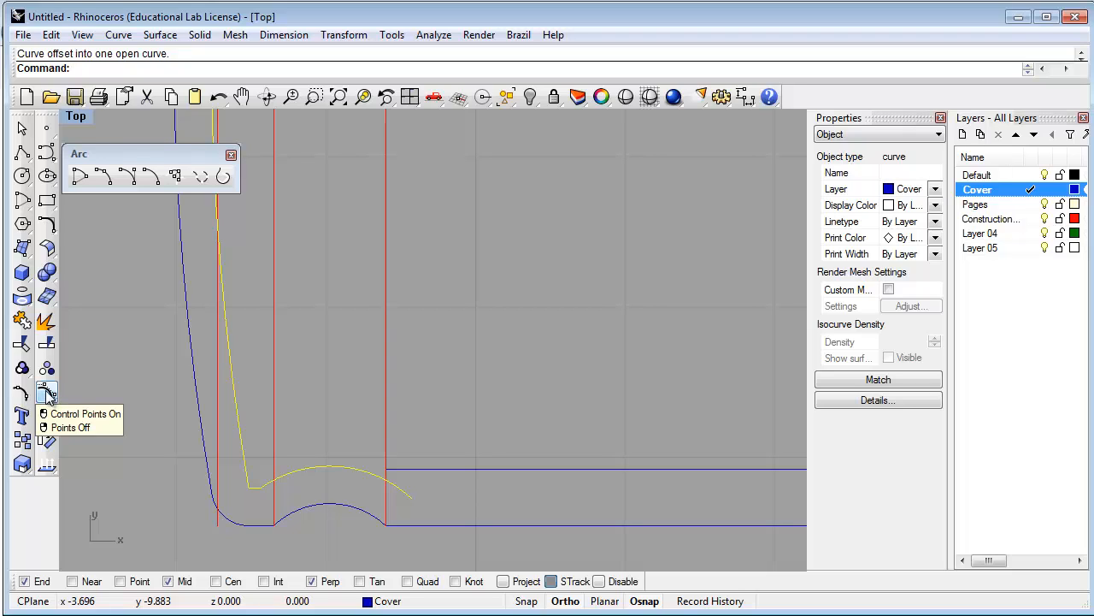
Show control points and snap the arc's bottom end onto the spine corner
click(48, 393)
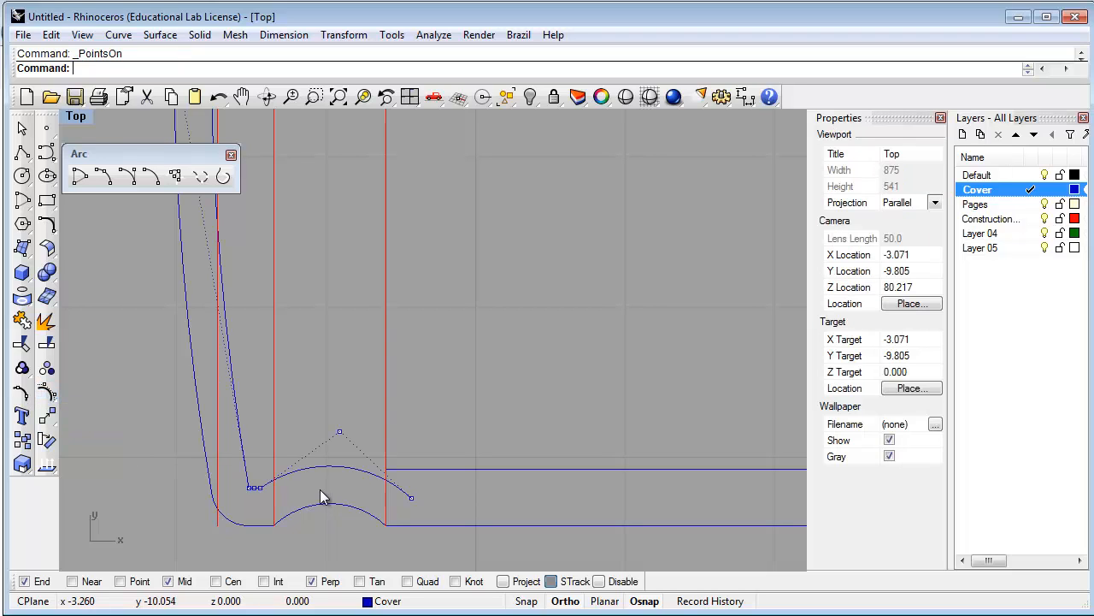
click(401, 489)
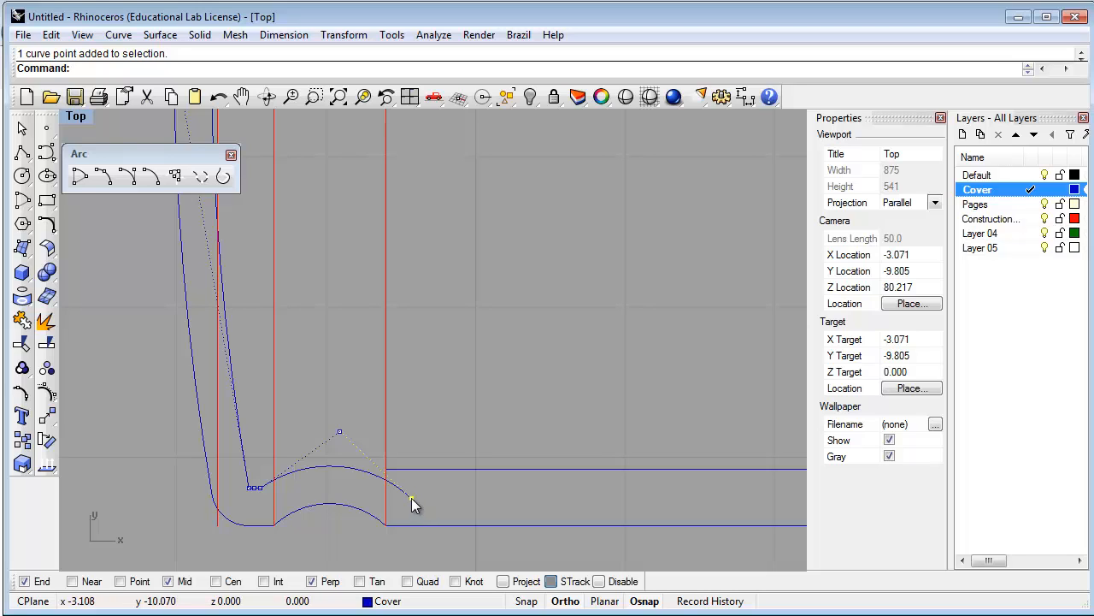
drag(412, 498, 386, 469)
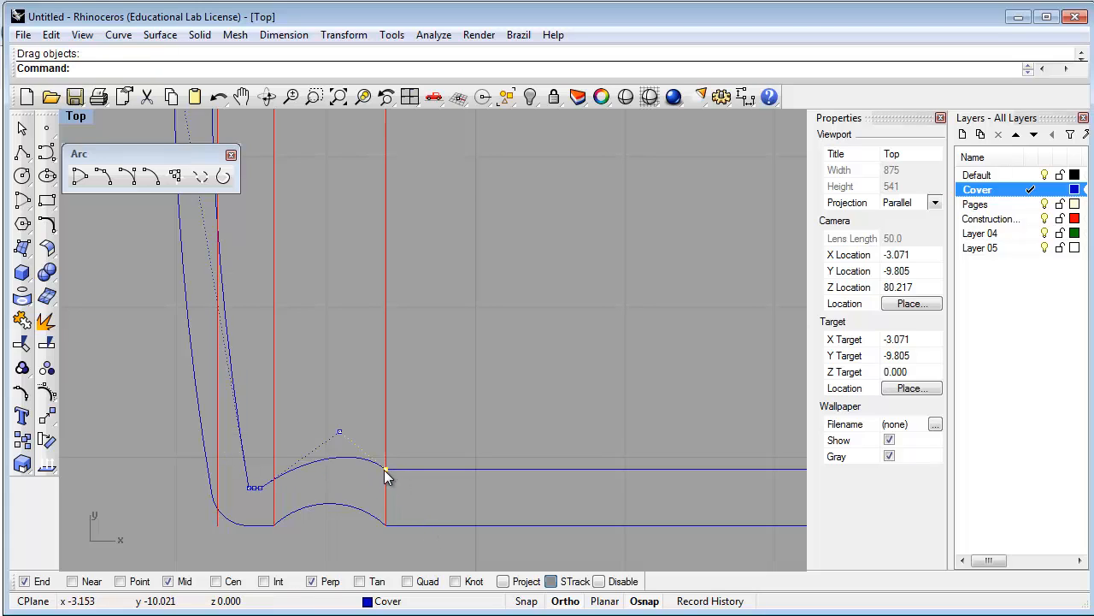
click(325, 413)
drag(348, 435, 317, 459)
Snap the curve's top end onto the top spine corner and pull the arc's middle point left
right_drag(475, 331, 480, 407)
right_drag(498, 369, 512, 541)
right_drag(491, 282, 494, 507)
right_drag(489, 263, 497, 477)
right_drag(500, 368, 504, 446)
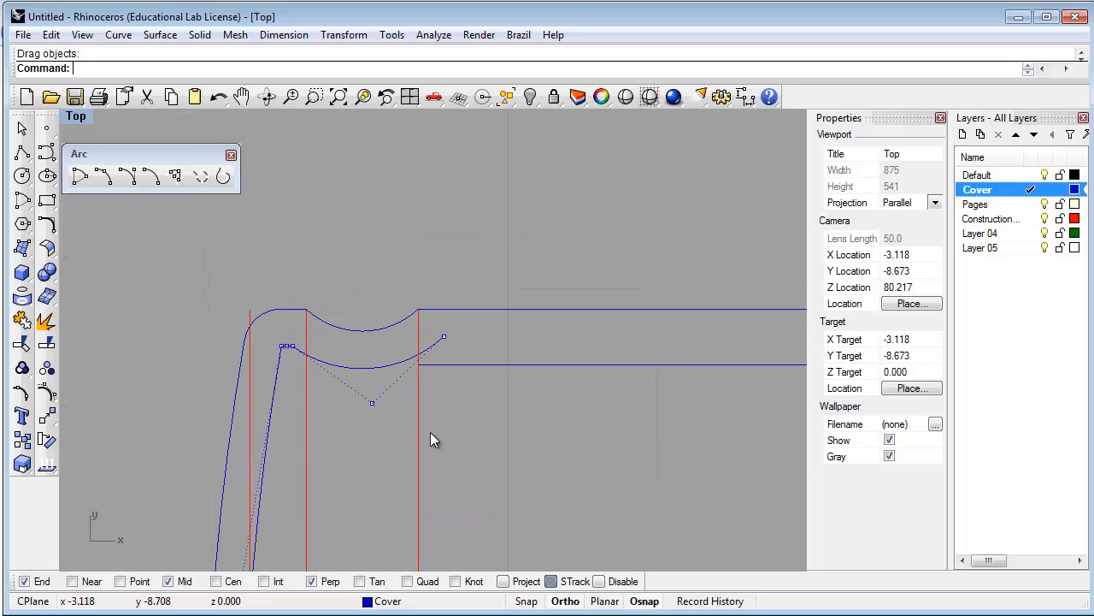
scroll(401, 391, up, 4)
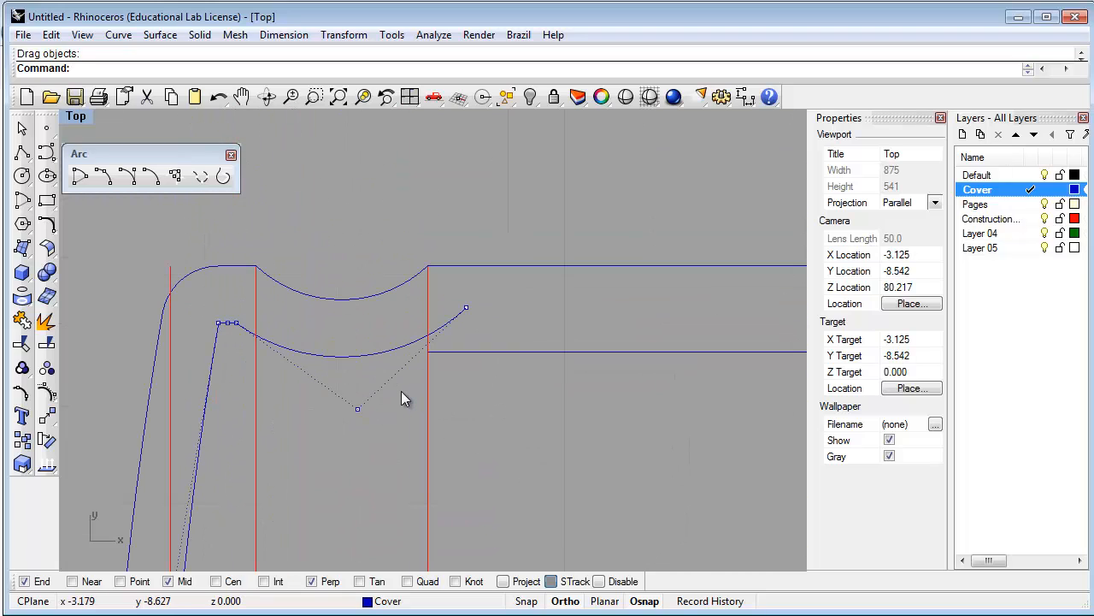
click(466, 308)
drag(466, 310, 427, 351)
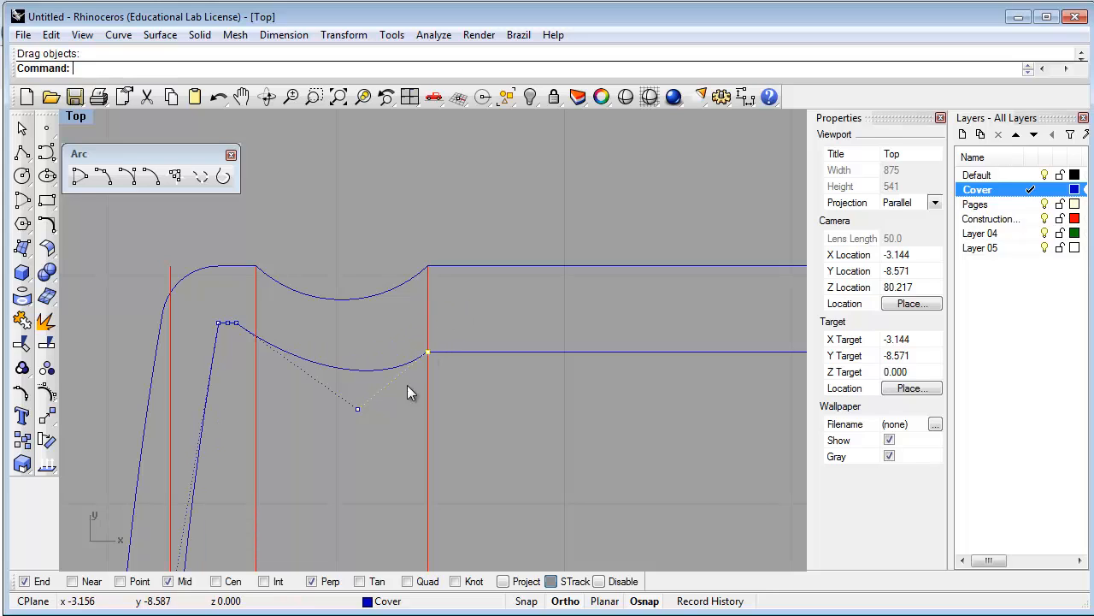
click(358, 409)
drag(356, 409, 316, 368)
scroll(351, 410, down, 8)
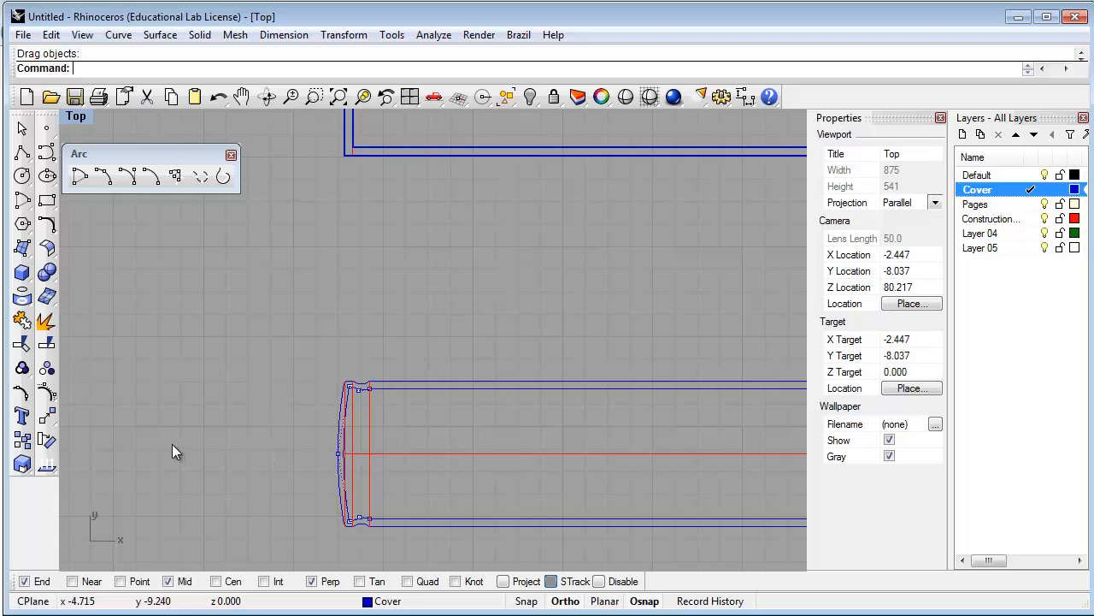
Join the bottom, outer, inner and top curves into one closed outline, then restore four viewports
click(47, 416)
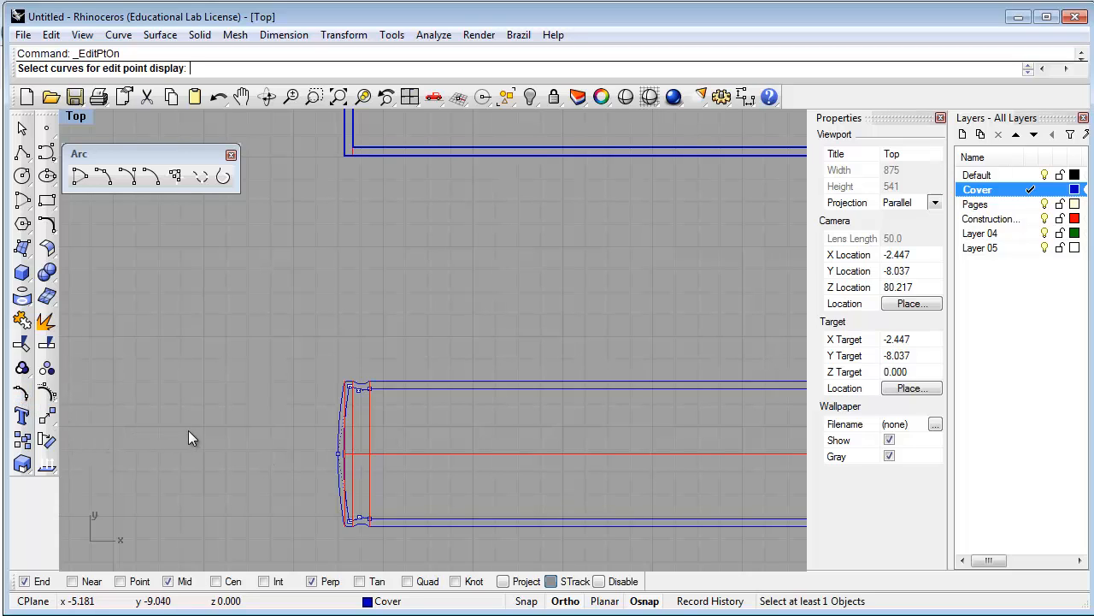
key(Escape)
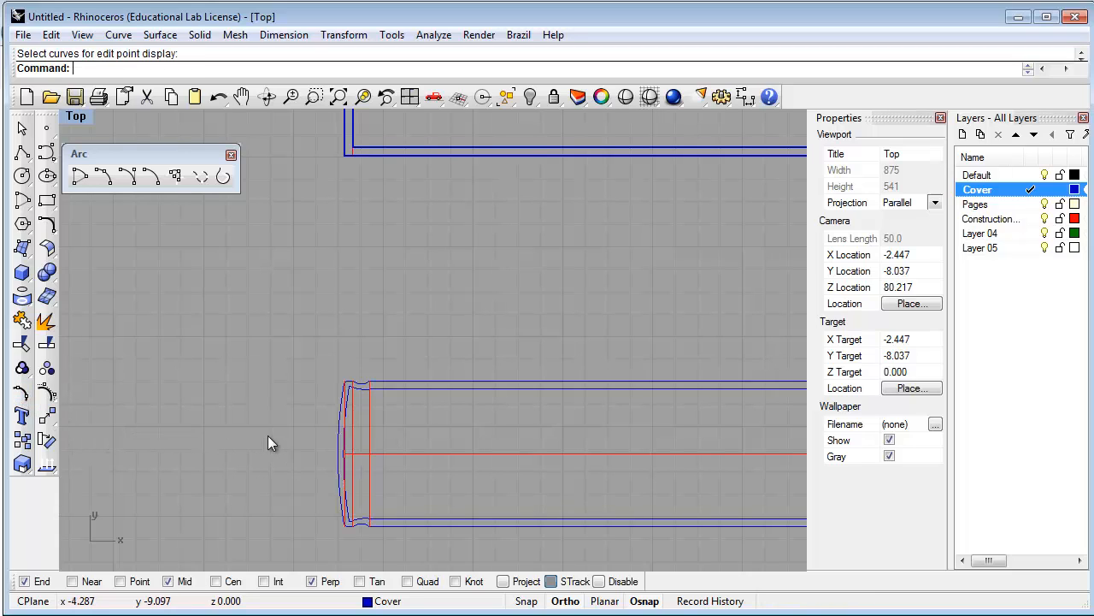
scroll(384, 539, up, 5)
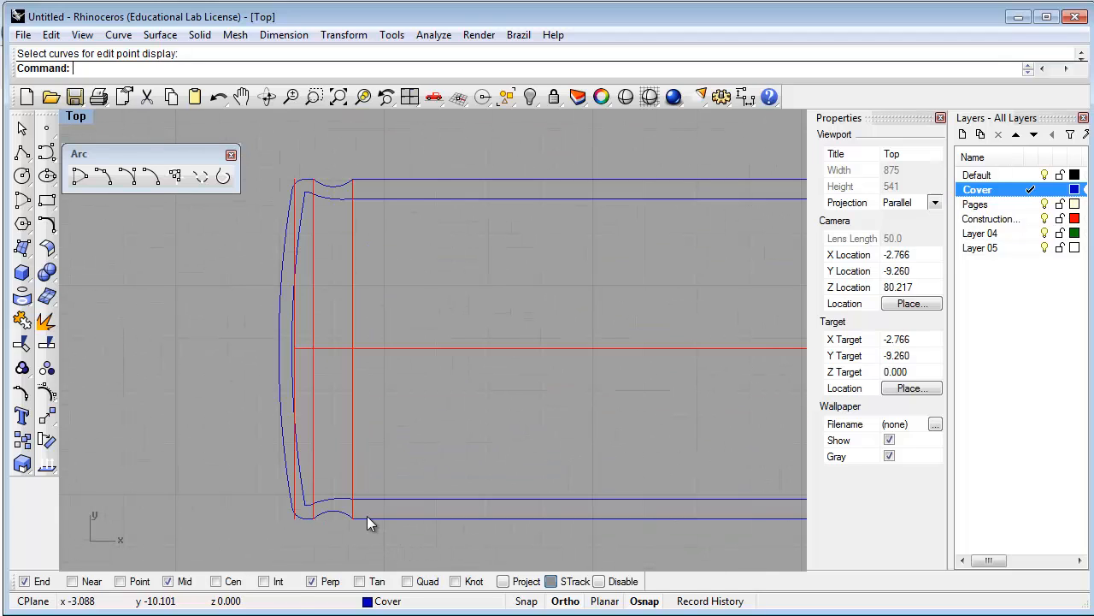
click(367, 515)
shift+click(335, 507)
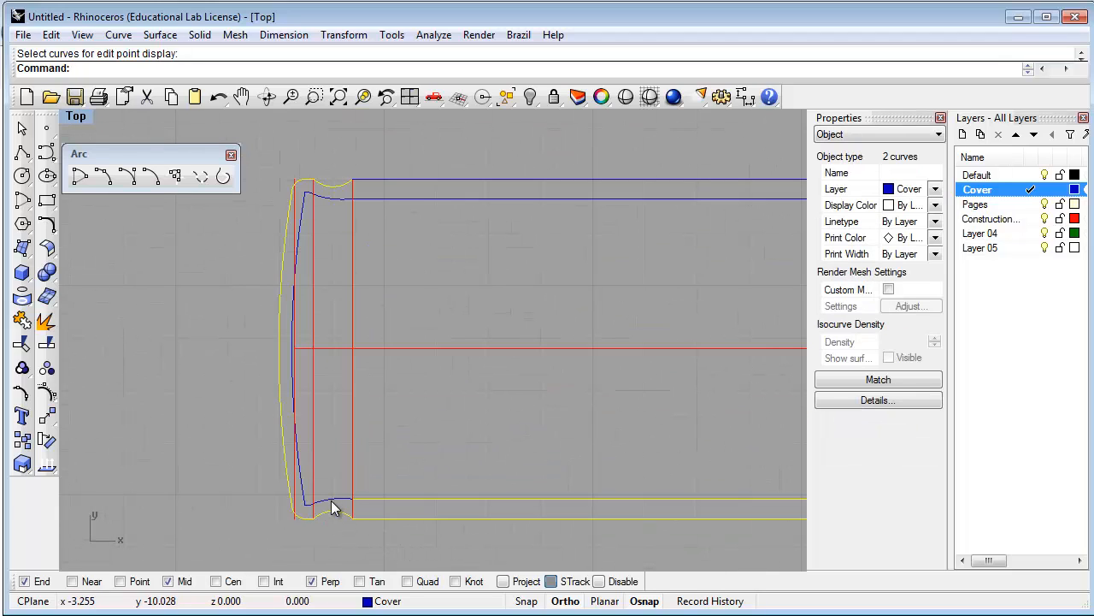
shift+click(331, 500)
shift+click(364, 199)
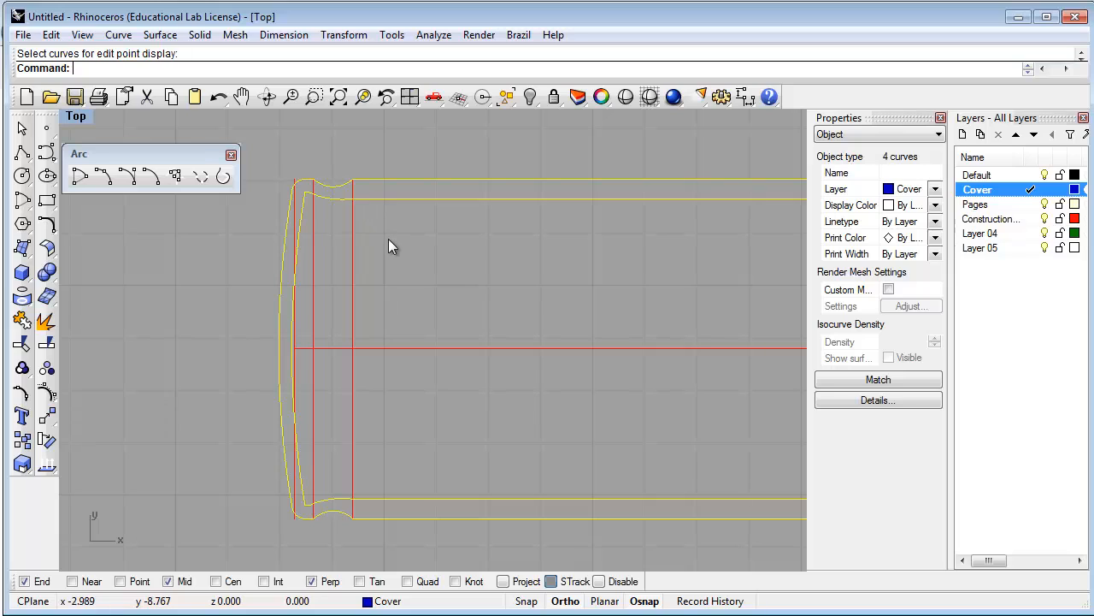
text(Join)
key(Return)
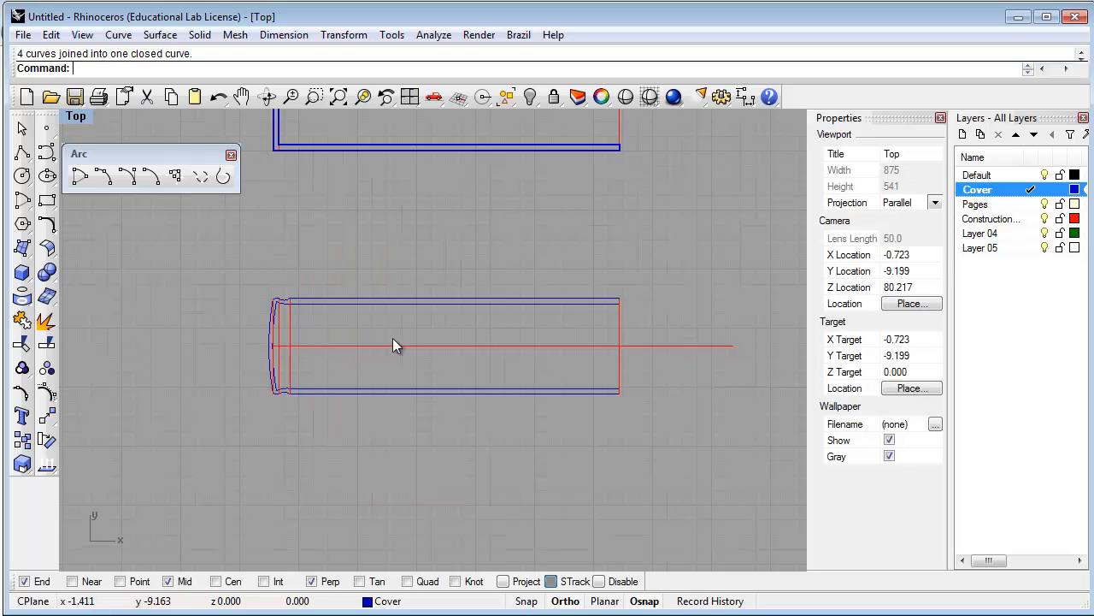
double_click(77, 117)
In a maximized Perspective view, extrude the closed book outline straight, capped, 8-5/8" tall
double_click(449, 118)
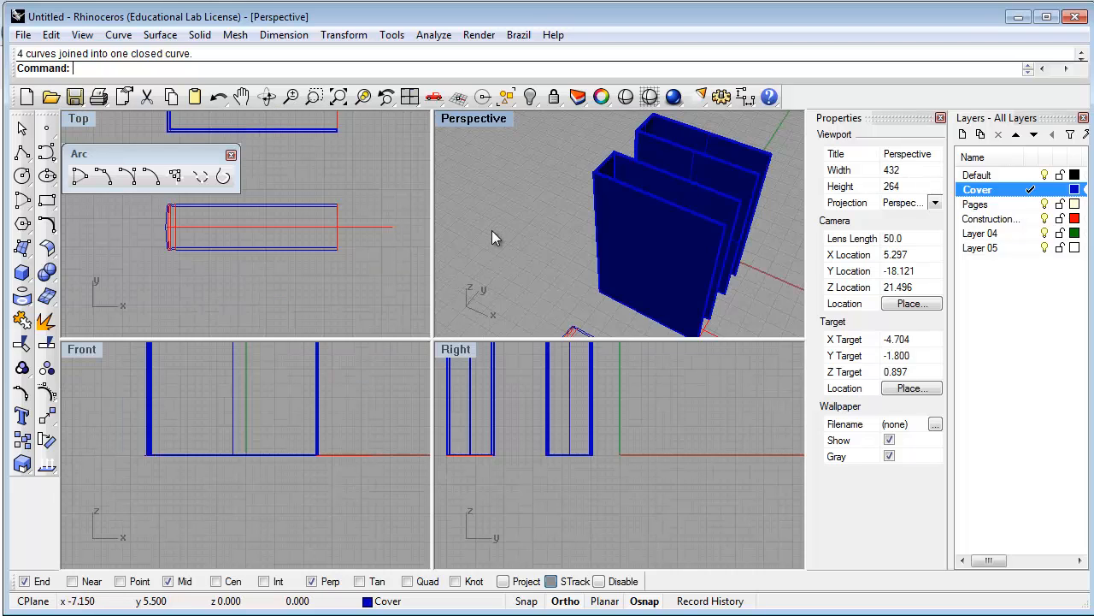
shift+right_drag(461, 400, 504, 257)
scroll(503, 281, down, 4)
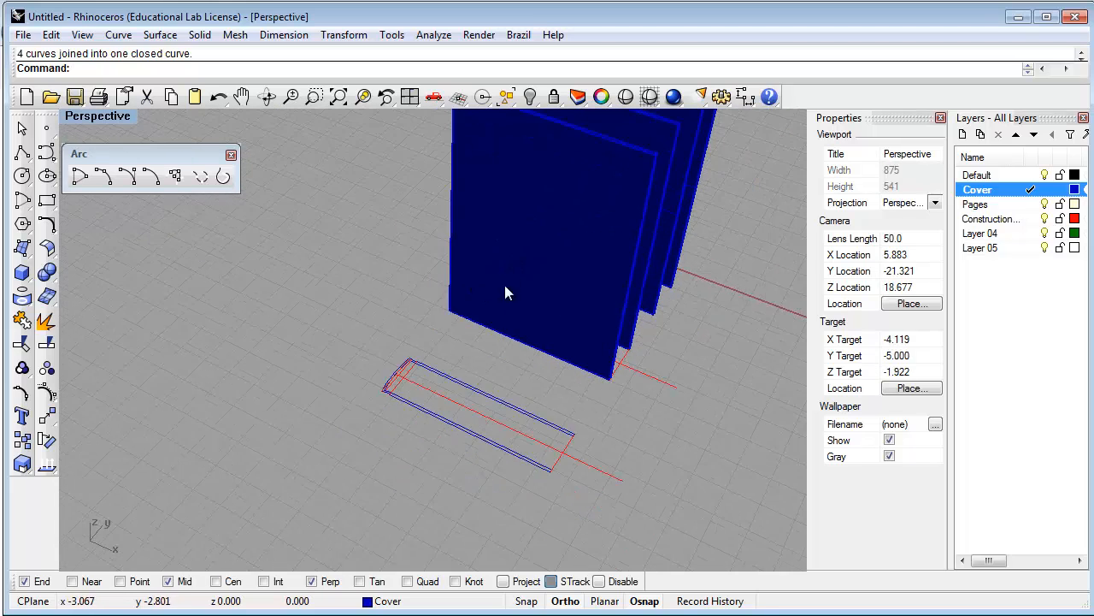
scroll(523, 355, up, 6)
click(507, 410)
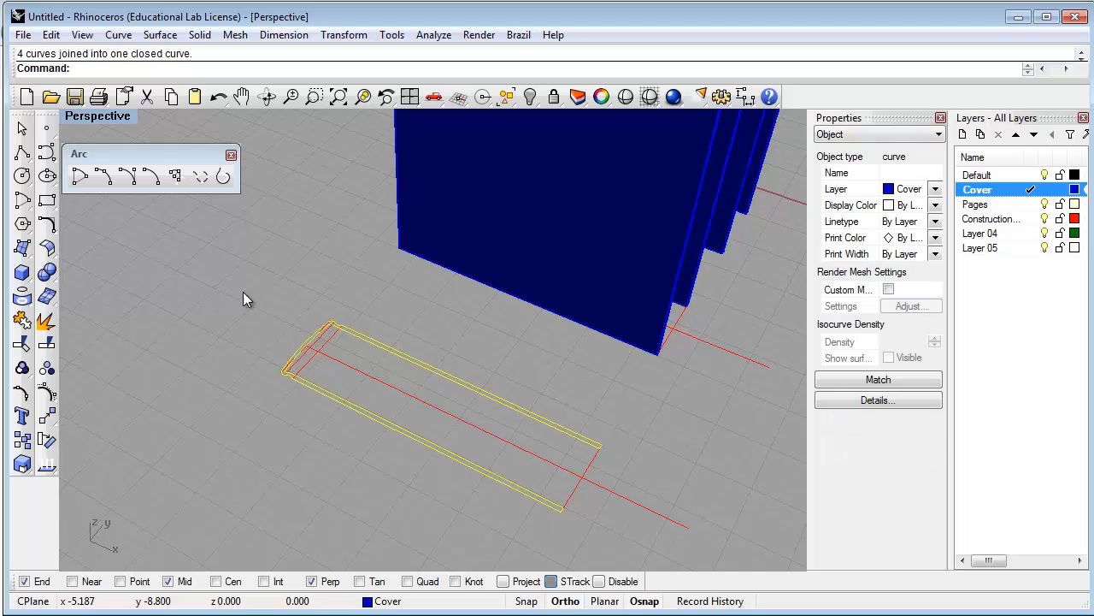
click(21, 248)
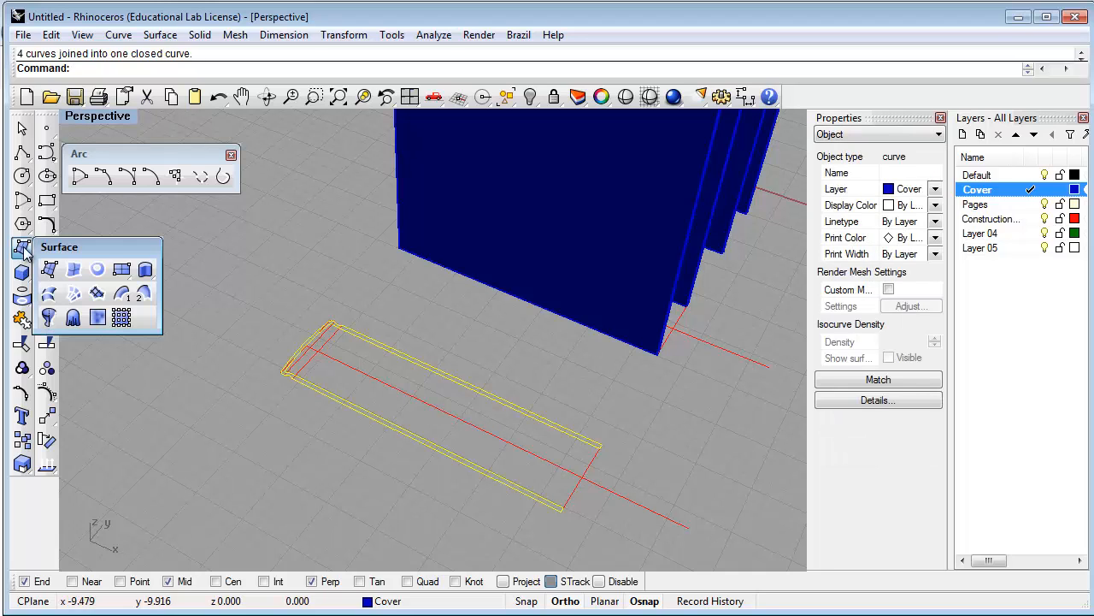
click(141, 270)
scroll(287, 292, down, 5)
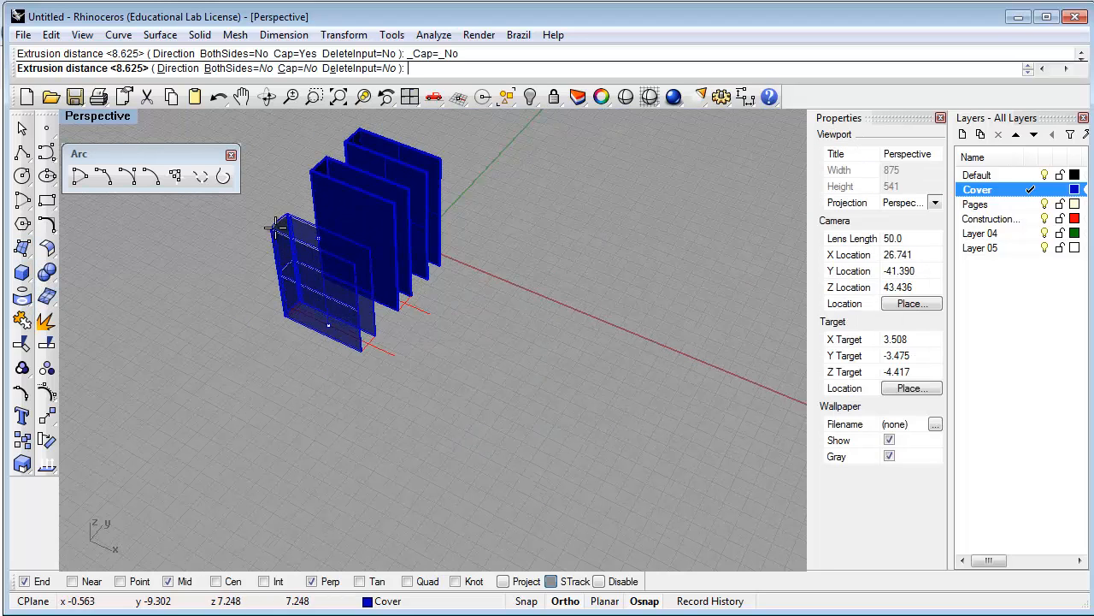
scroll(273, 129, up, 3)
click(275, 69)
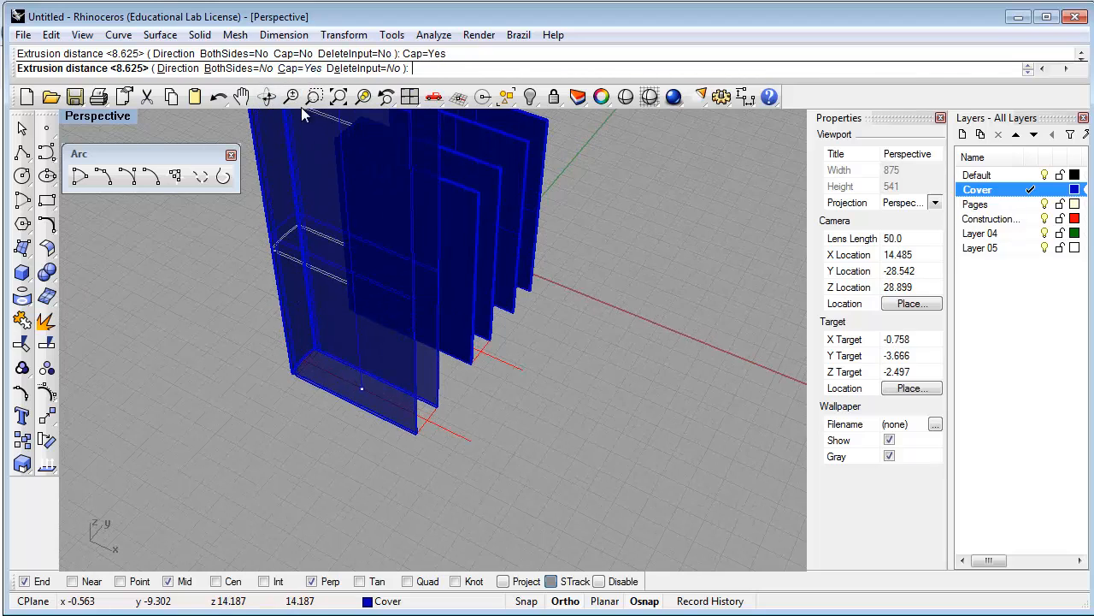
scroll(295, 171, down, 3)
scroll(293, 174, up, 2)
scroll(293, 174, up, 3)
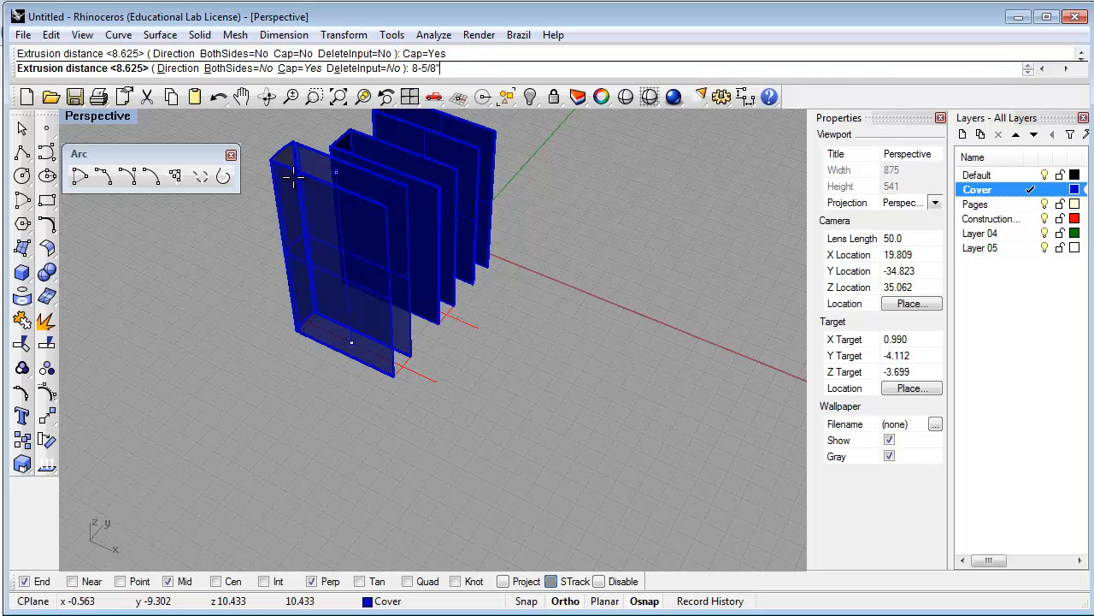
key(Return)
key(Escape)
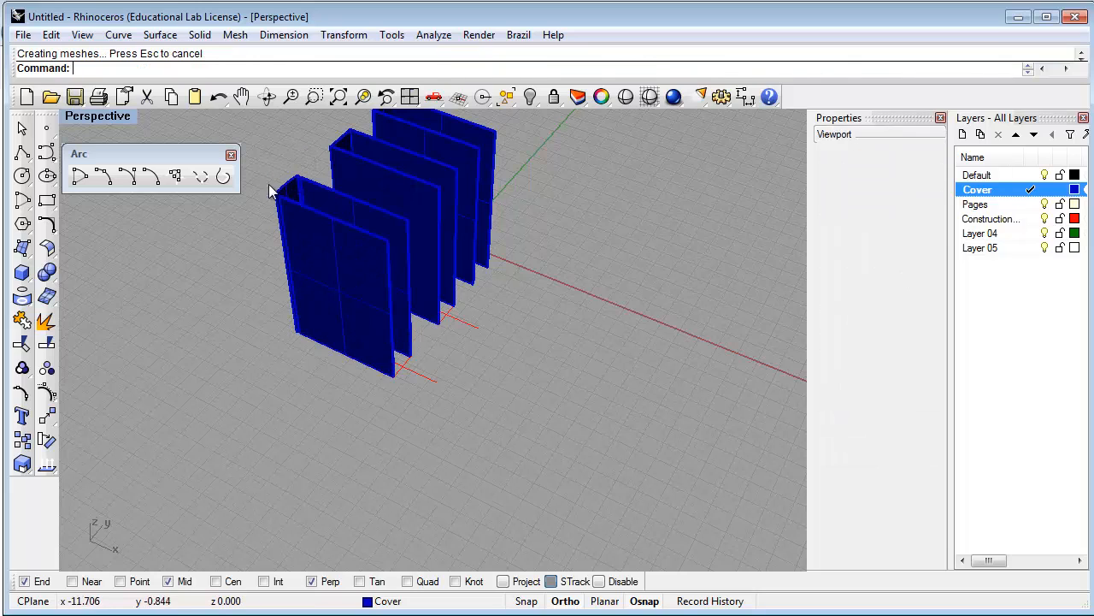
Hide the surface isocurves on the new cover solid
scroll(267, 201, up, 3)
scroll(267, 200, up, 5)
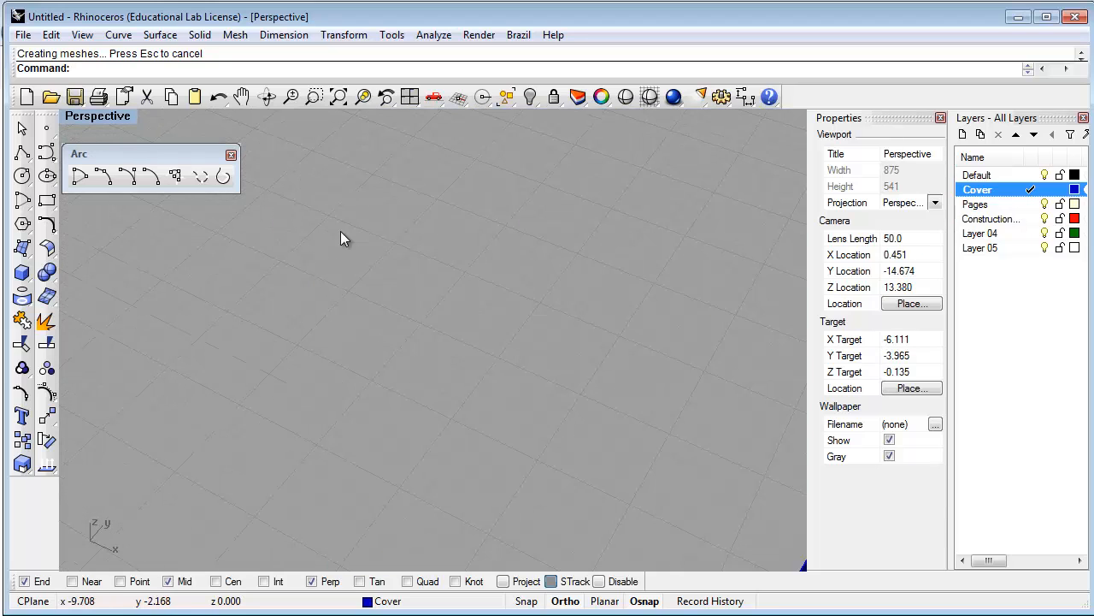
scroll(340, 231, down, 2)
click(485, 309)
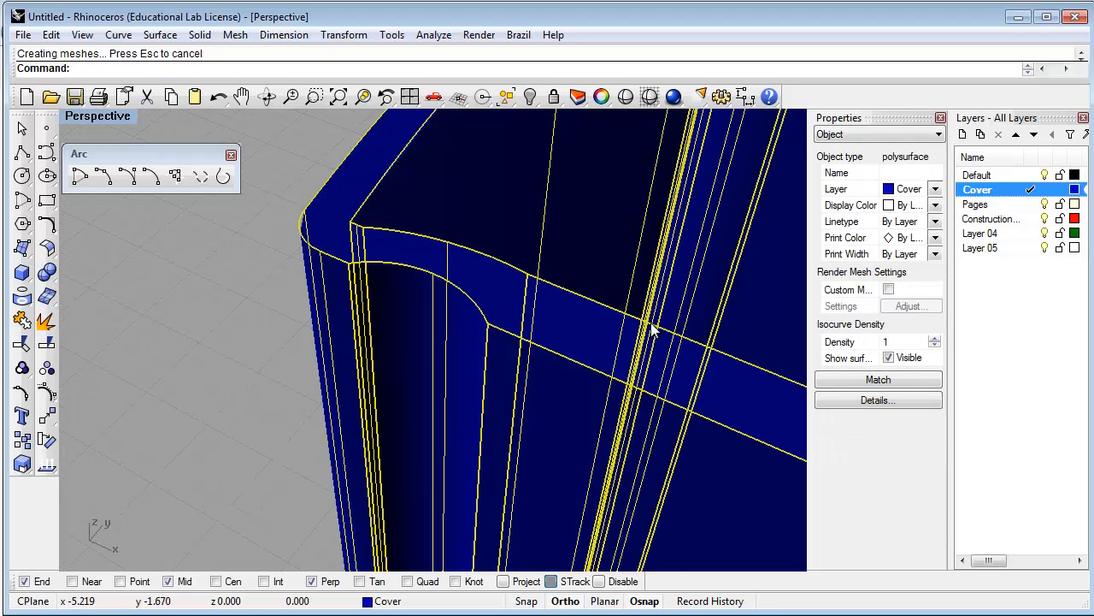
click(887, 359)
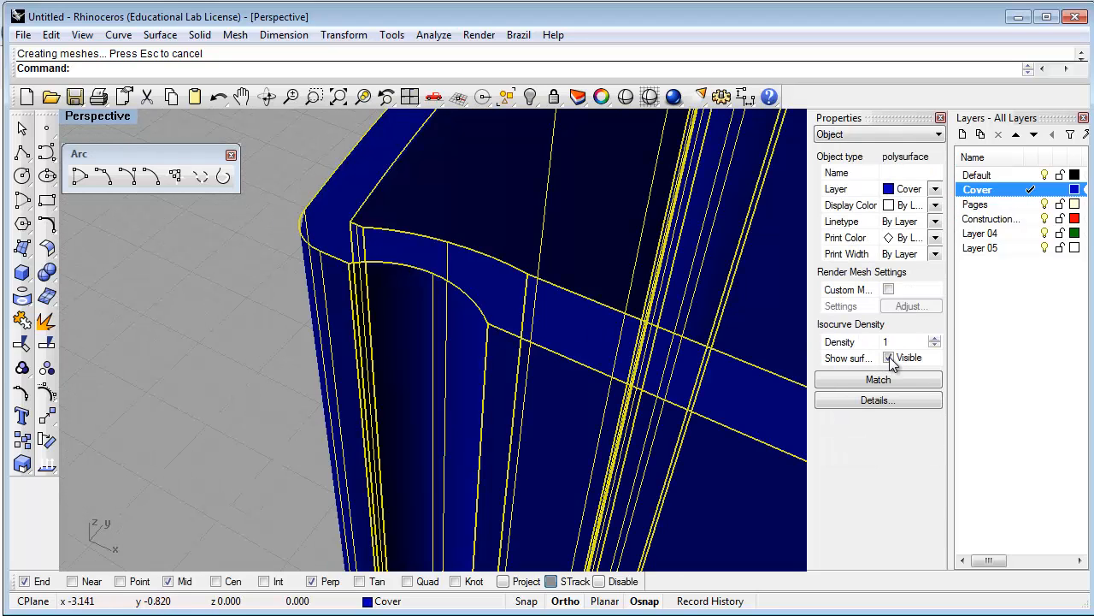
click(289, 343)
scroll(288, 343, down, 2)
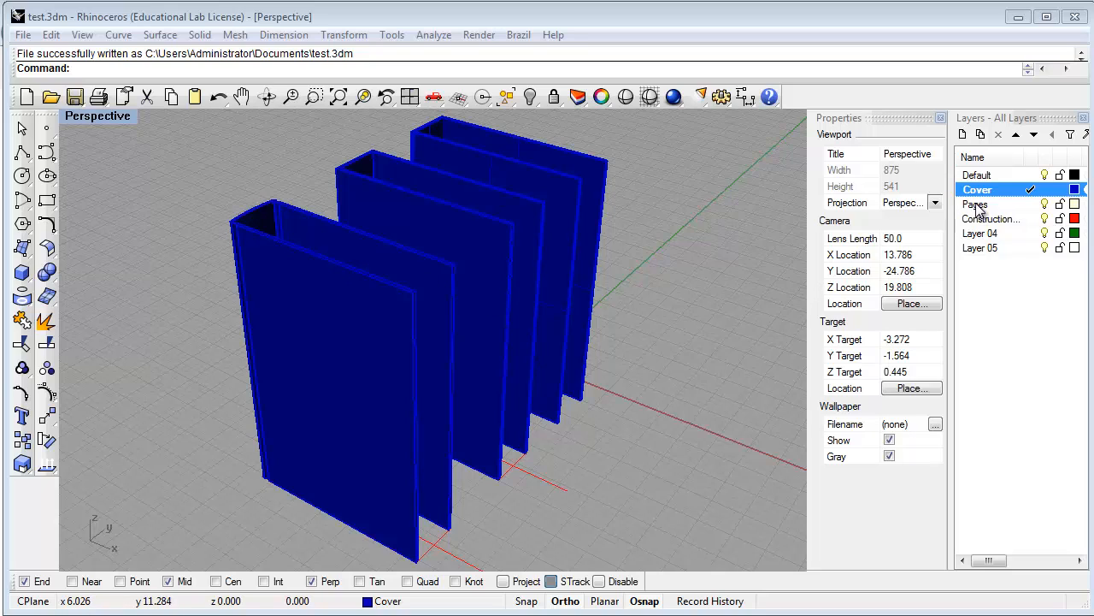
Make Pages the current layer and hide the four extra cover solids and the thin tall object
click(1029, 205)
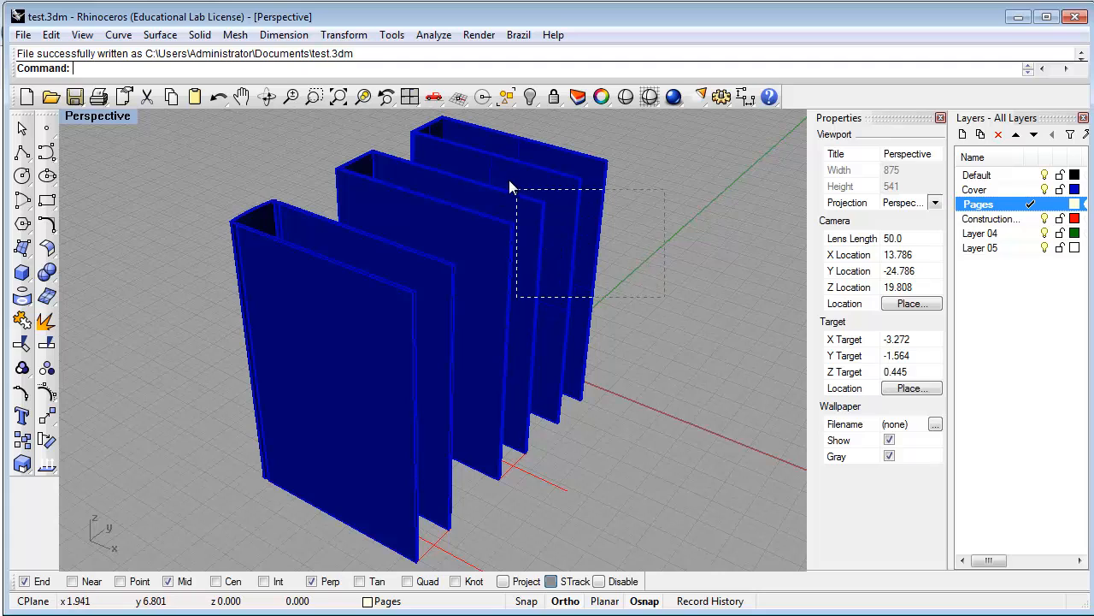
drag(508, 179, 496, 168)
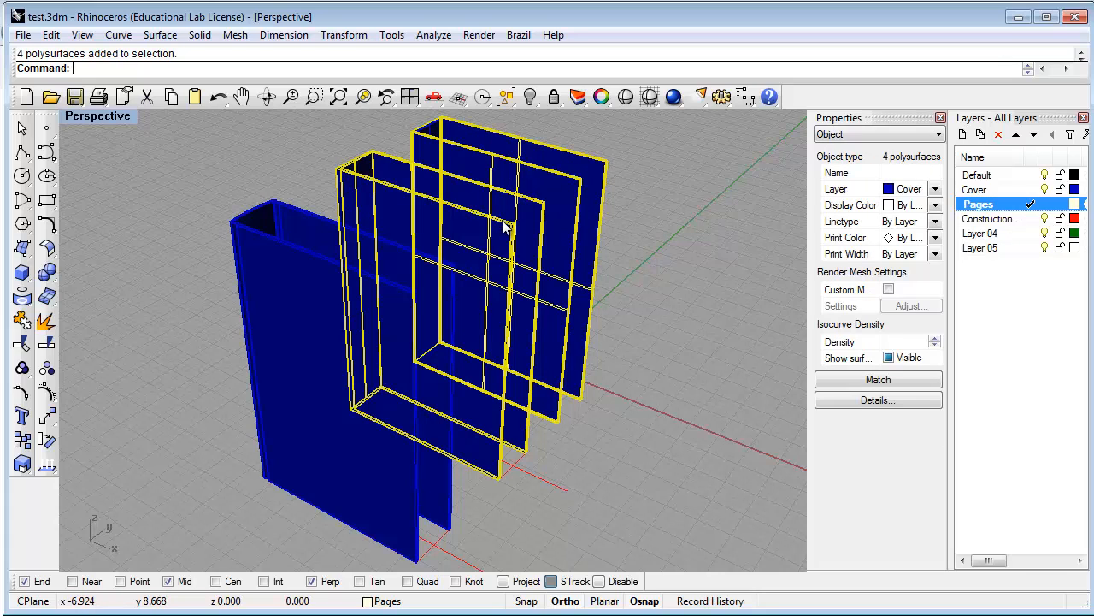
click(531, 100)
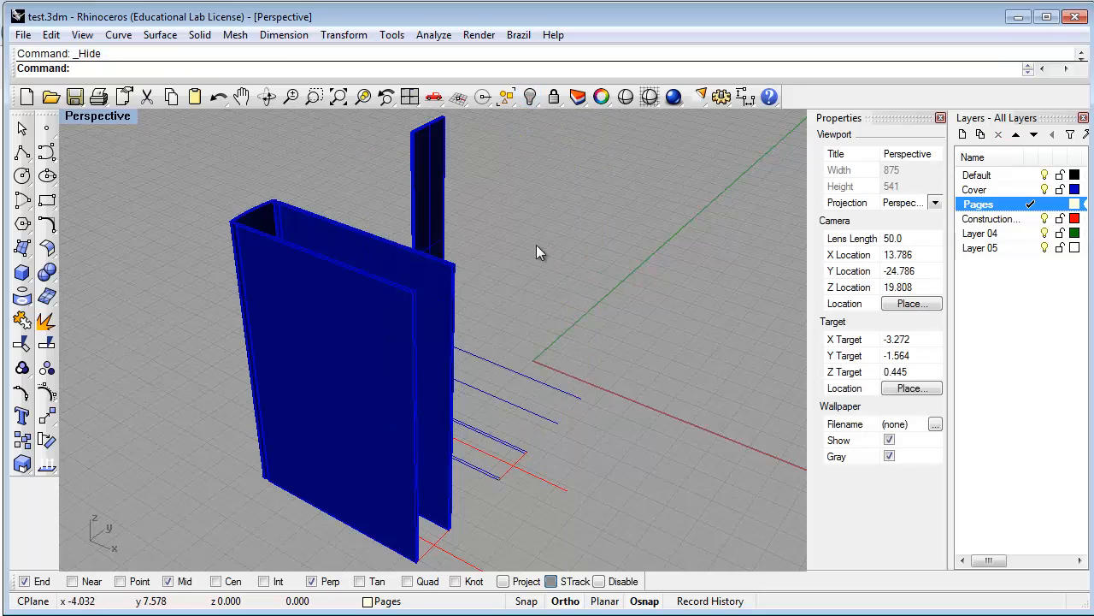
click(433, 184)
click(529, 98)
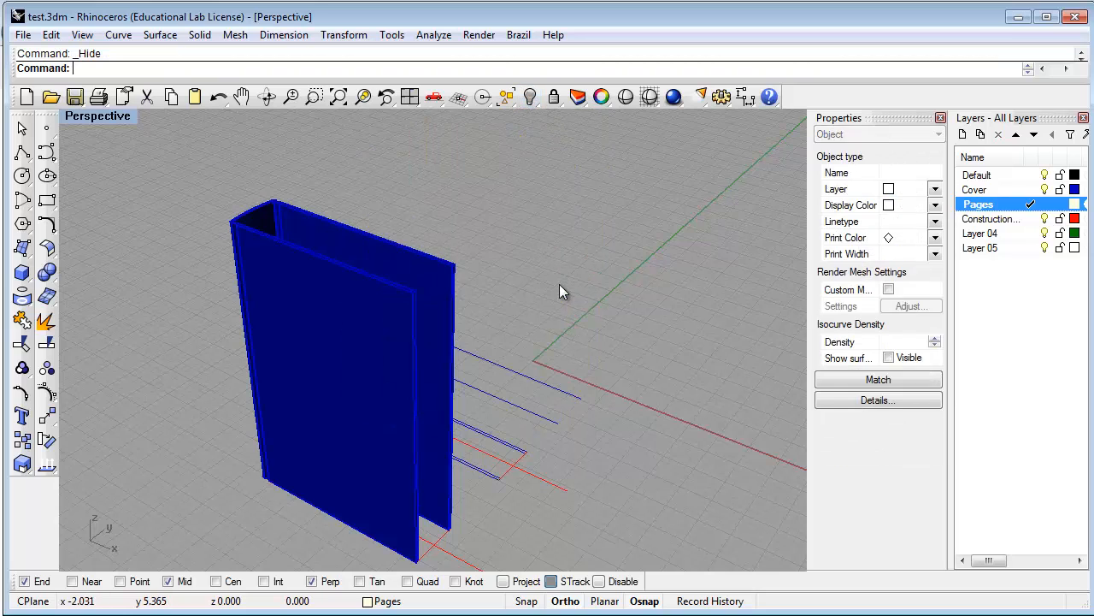
right_drag(594, 419, 435, 428)
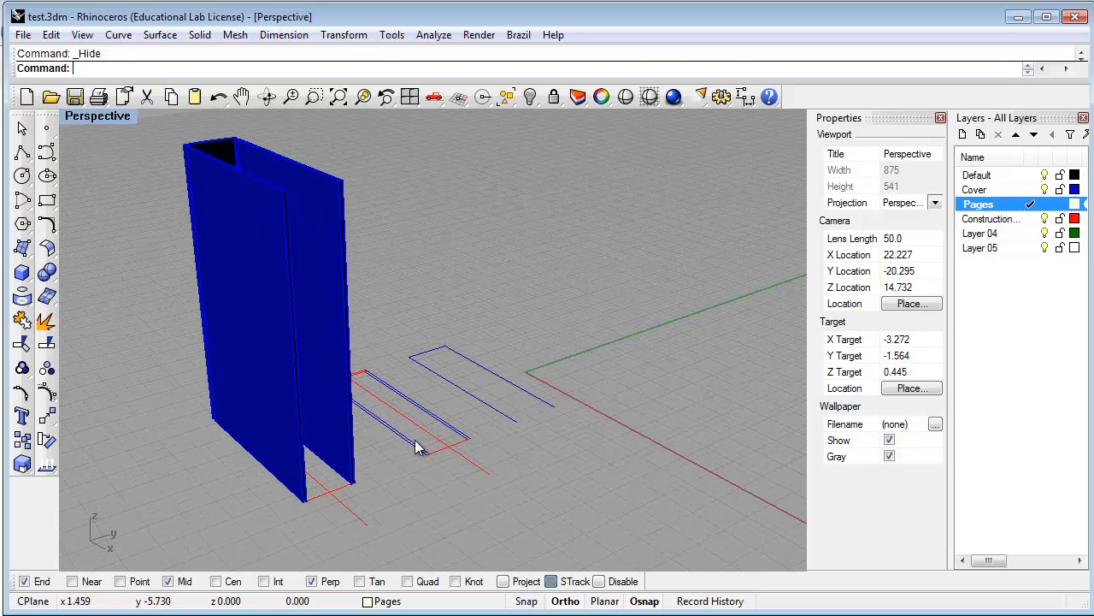
Delete the two leftover rectangle outline curves and reframe the cover
click(416, 443)
click(478, 399)
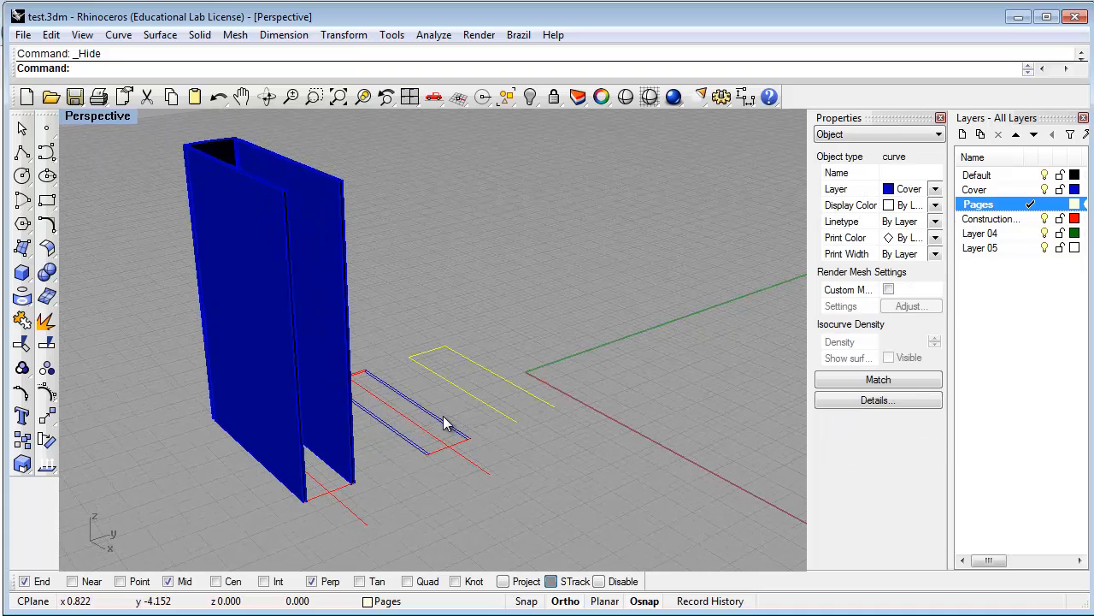
click(448, 422)
click(469, 395)
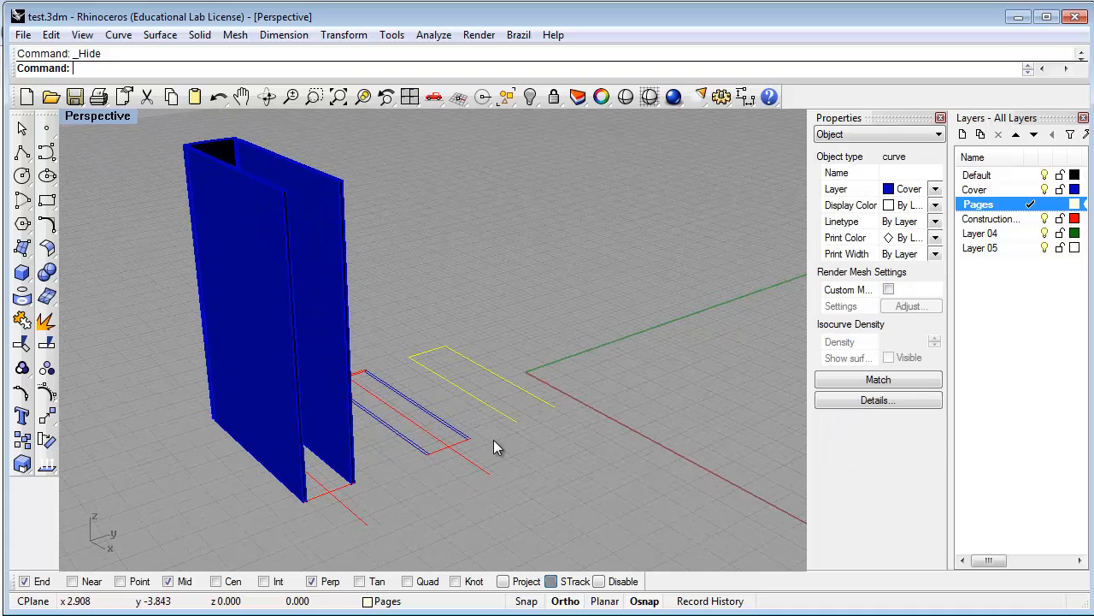
shift+click(442, 427)
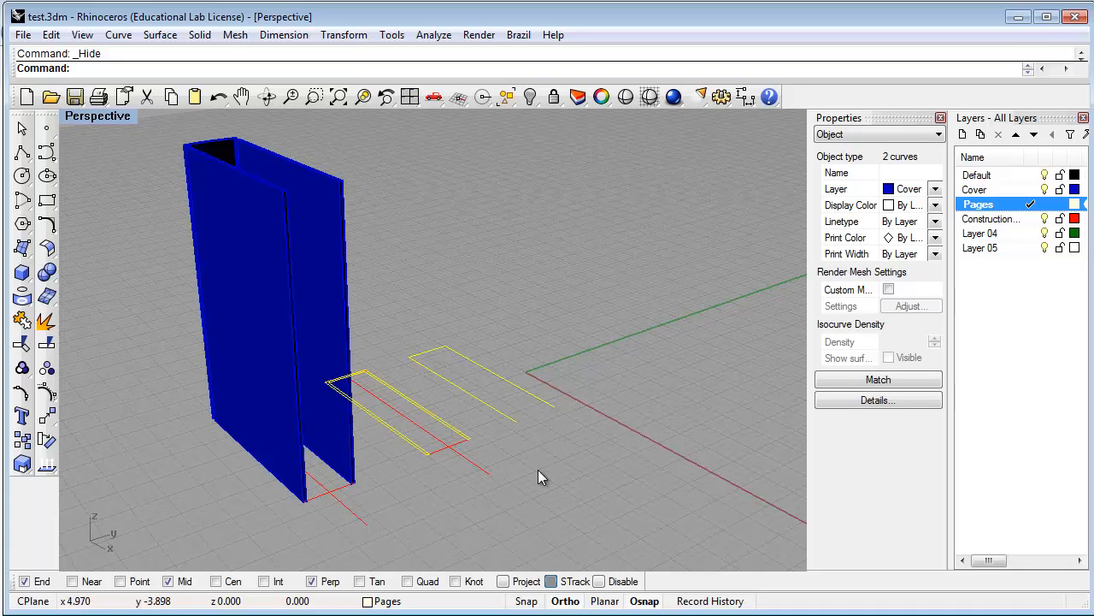
text(Delete)
key(Return)
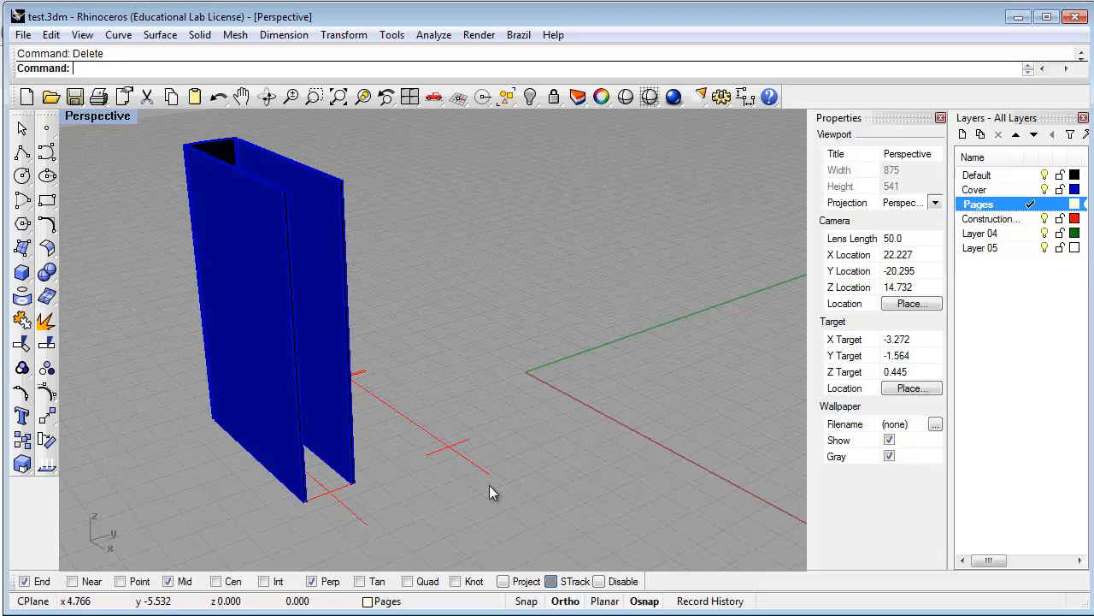
shift+right_drag(432, 465, 379, 517)
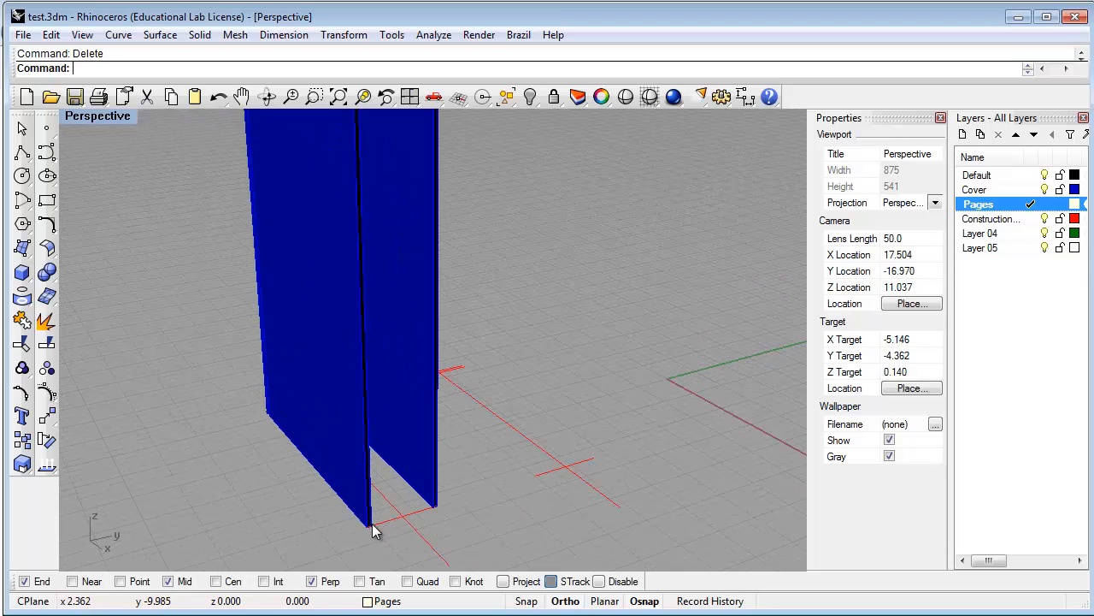
scroll(423, 513, down, 4)
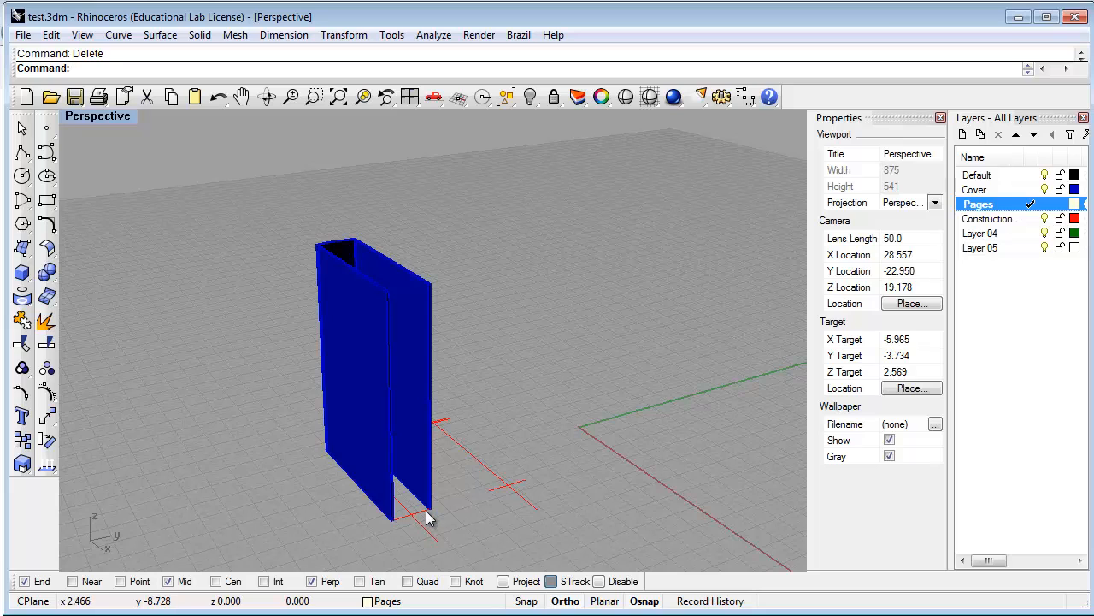
scroll(423, 504, up, 4)
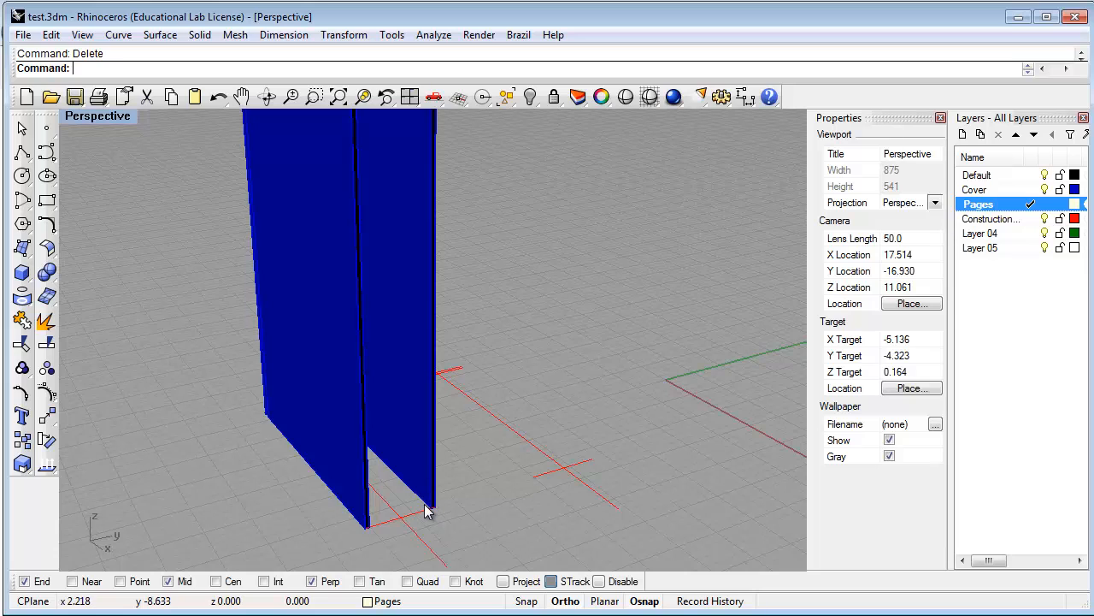
scroll(424, 503, down, 3)
shift+right_drag(474, 457, 449, 466)
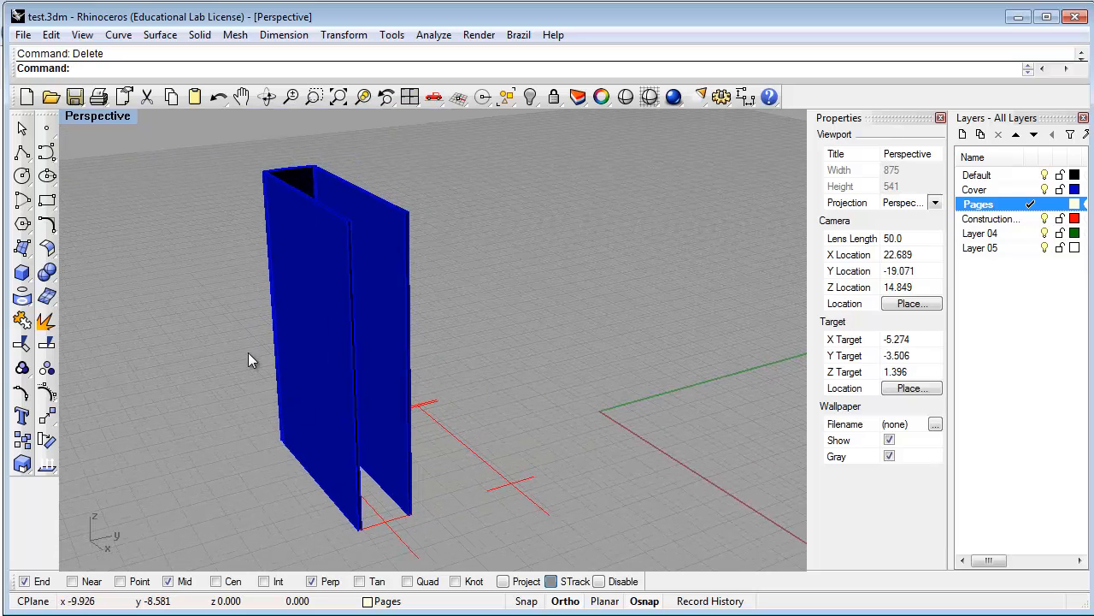
Float the surface tools and build a four-corner surface across the open side between the panels
click(23, 248)
drag(78, 245, 119, 146)
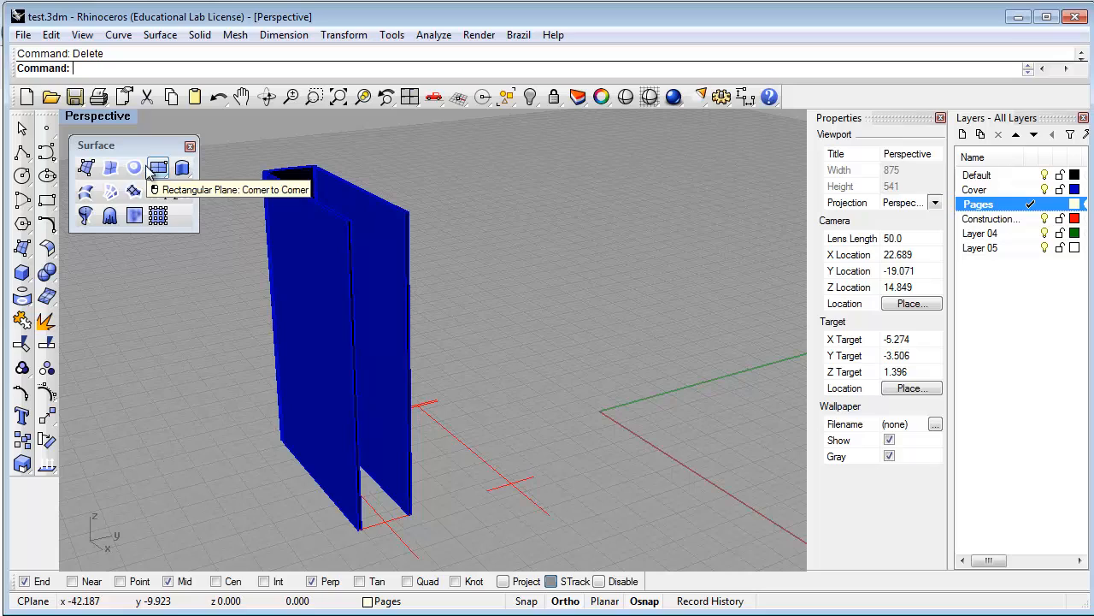
click(87, 168)
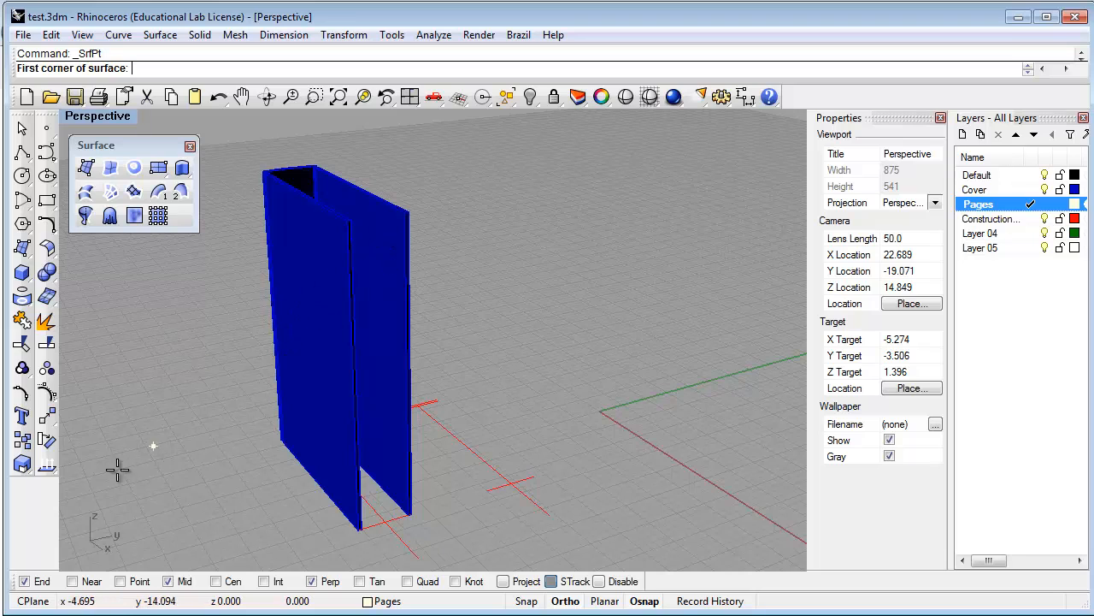
scroll(382, 232, up, 3)
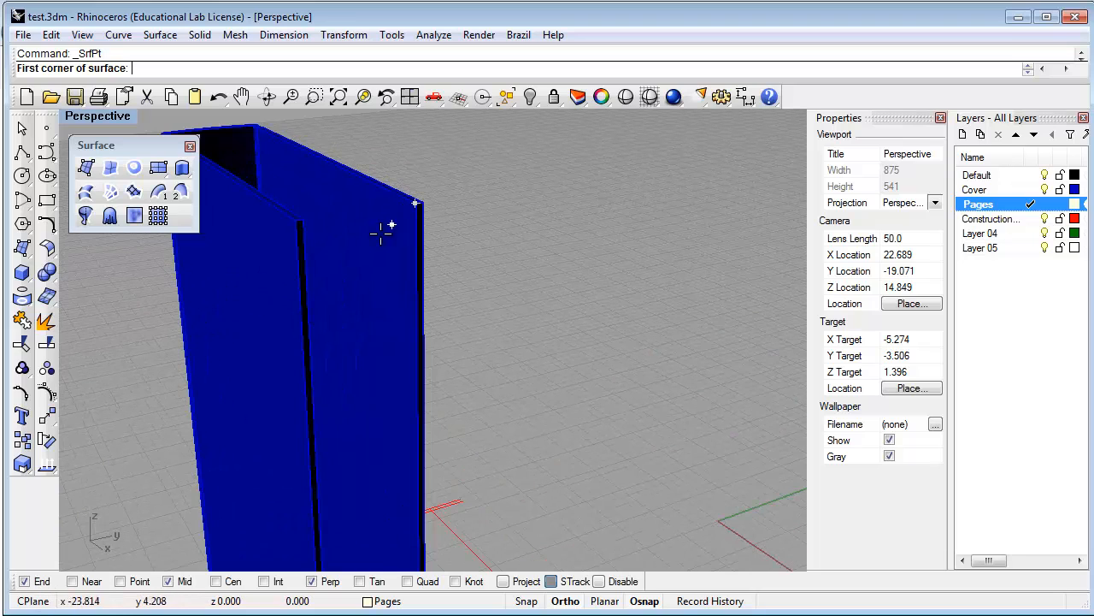
click(306, 222)
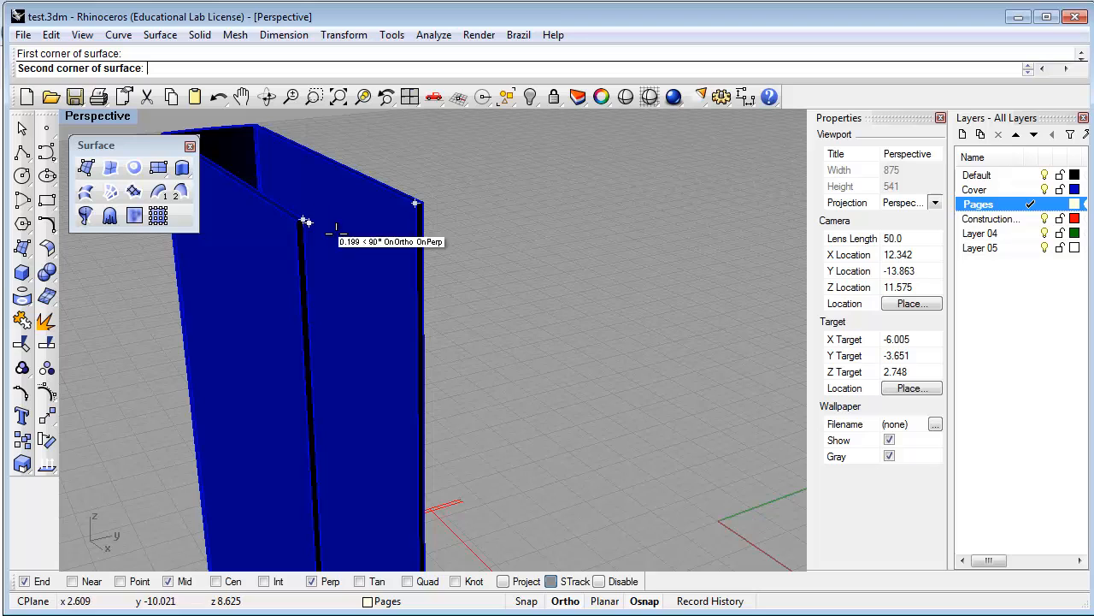
click(415, 205)
scroll(391, 271, down, 2)
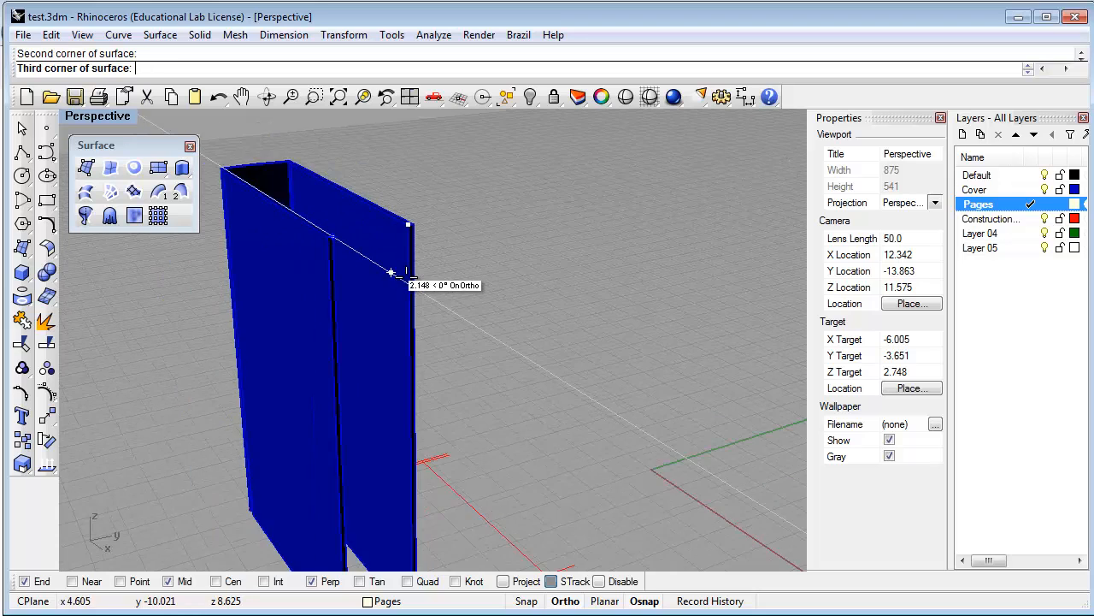
scroll(391, 272, down, 2)
scroll(398, 486, up, 4)
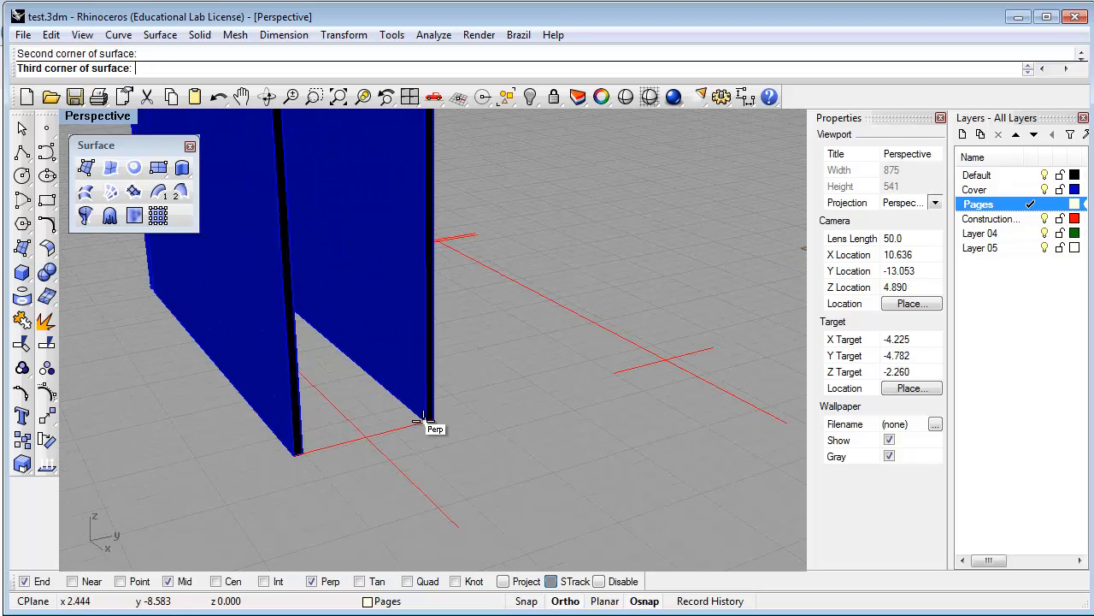
click(425, 419)
click(297, 453)
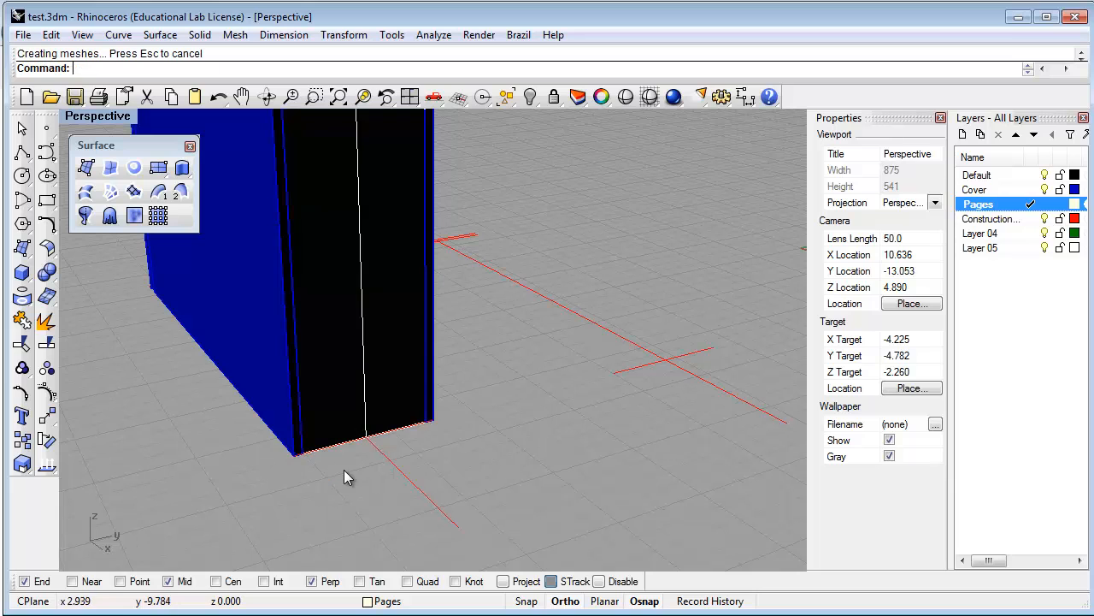
scroll(343, 469, down, 4)
click(345, 367)
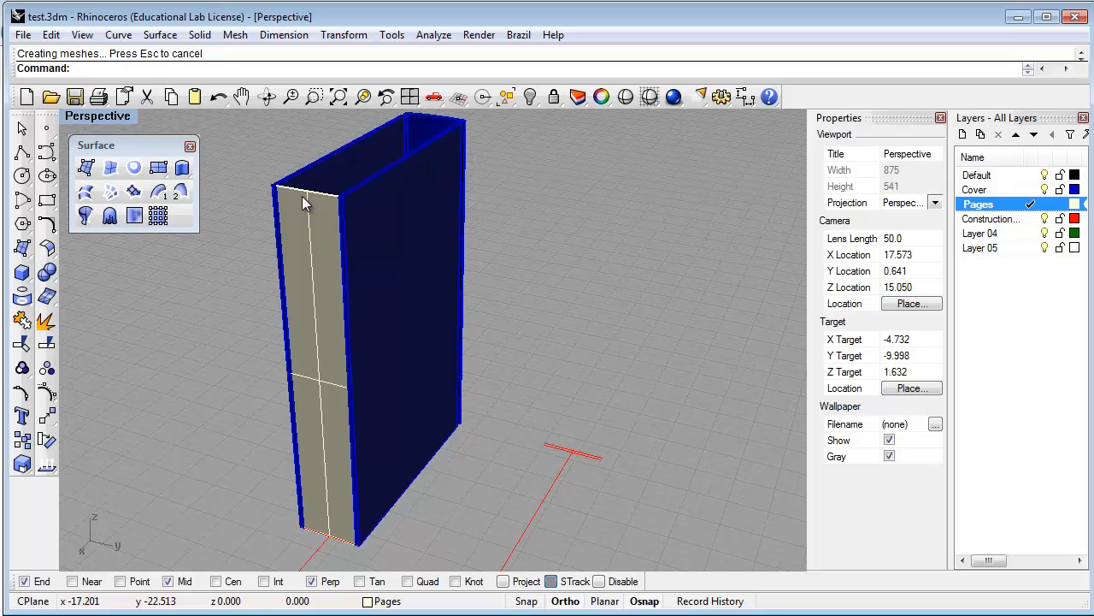
text(ove)
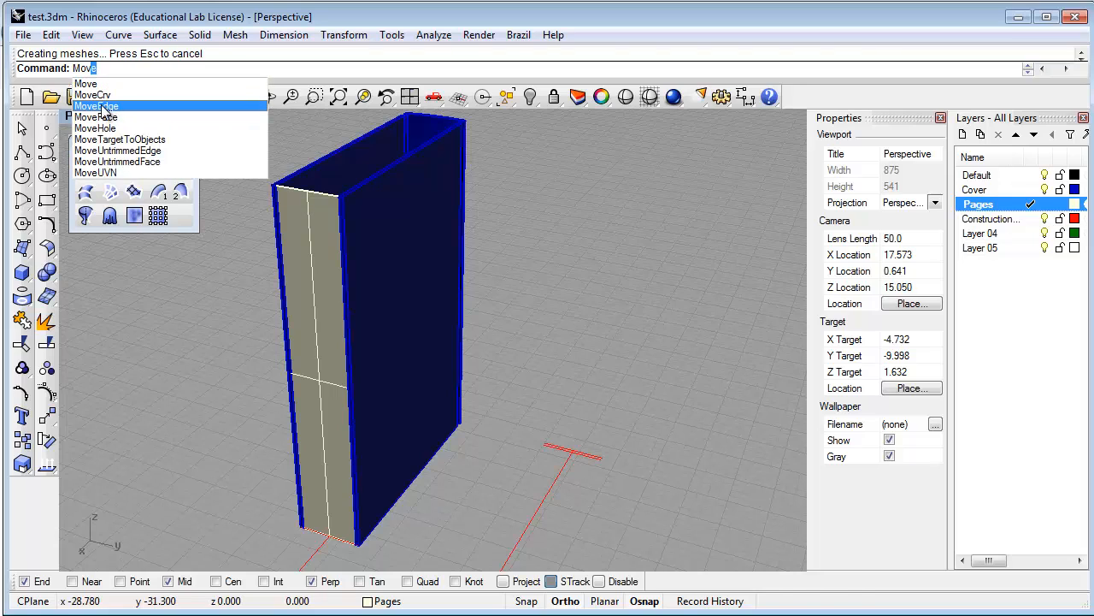
click(103, 108)
click(295, 190)
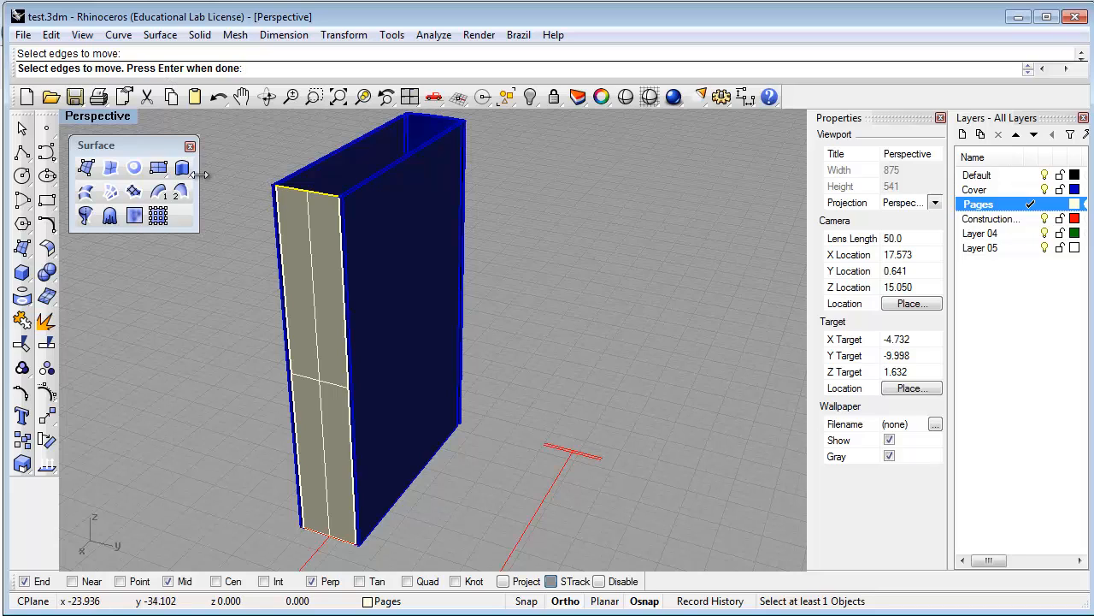
key(Escape)
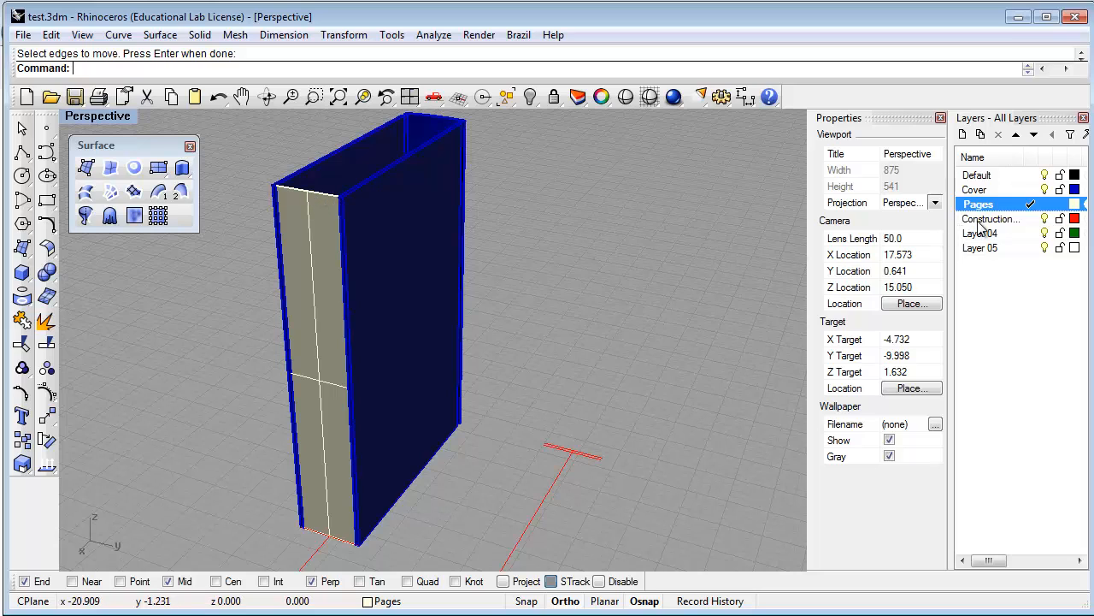
On the ConstructionLines layer, draw a line from the box's top-left corner past the far panel
click(1029, 220)
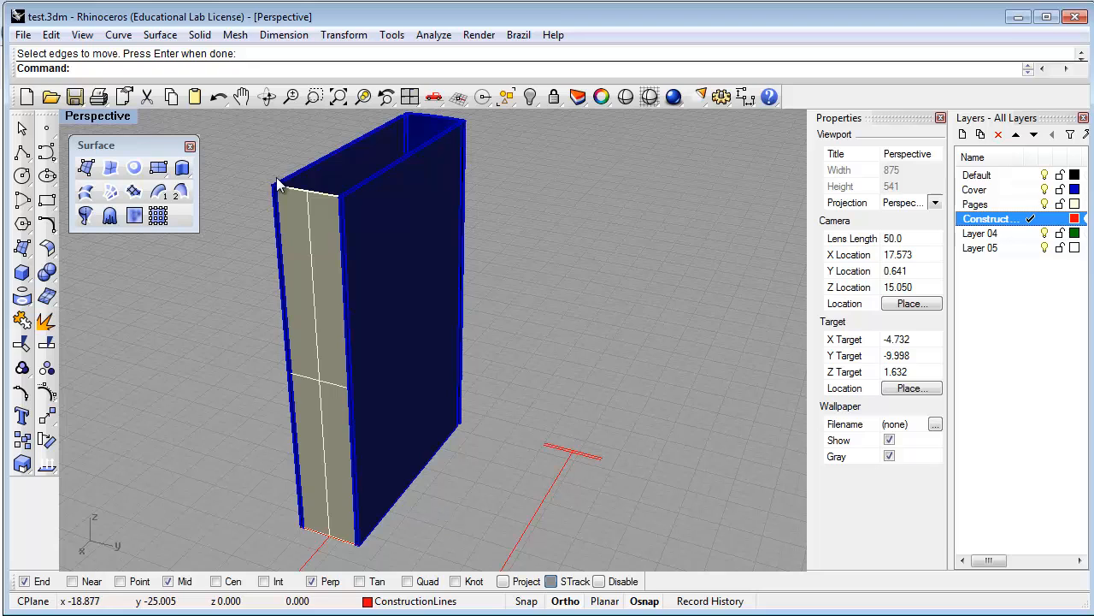
scroll(268, 177, up, 5)
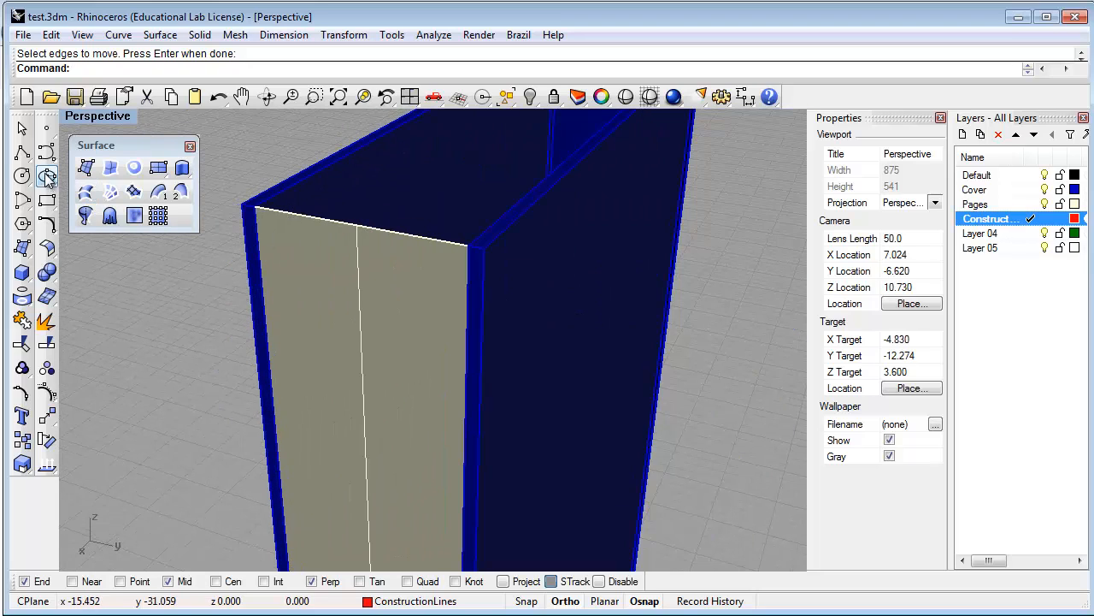
click(22, 151)
click(248, 206)
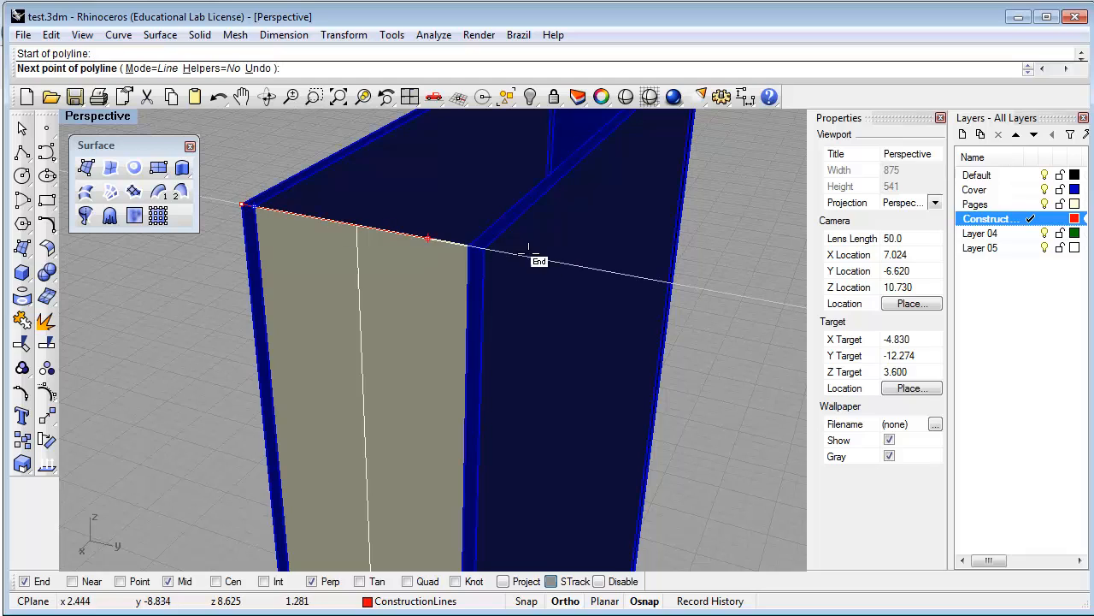
click(749, 298)
key(Return)
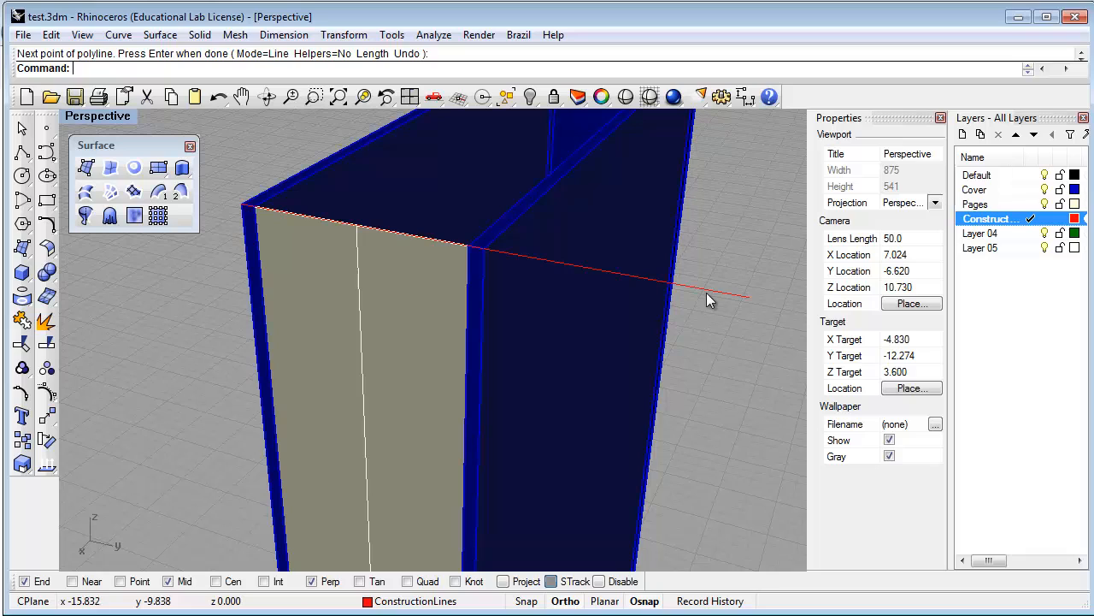
click(707, 288)
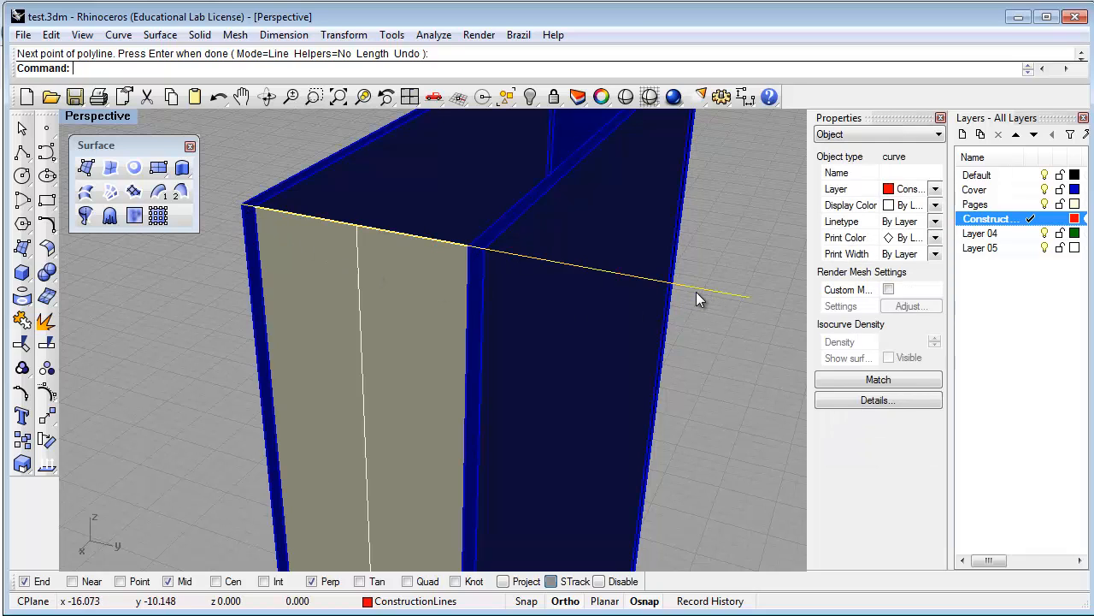
Move the construction line vertically -3/16" from the box's top corner, then reselect it
text(Move)
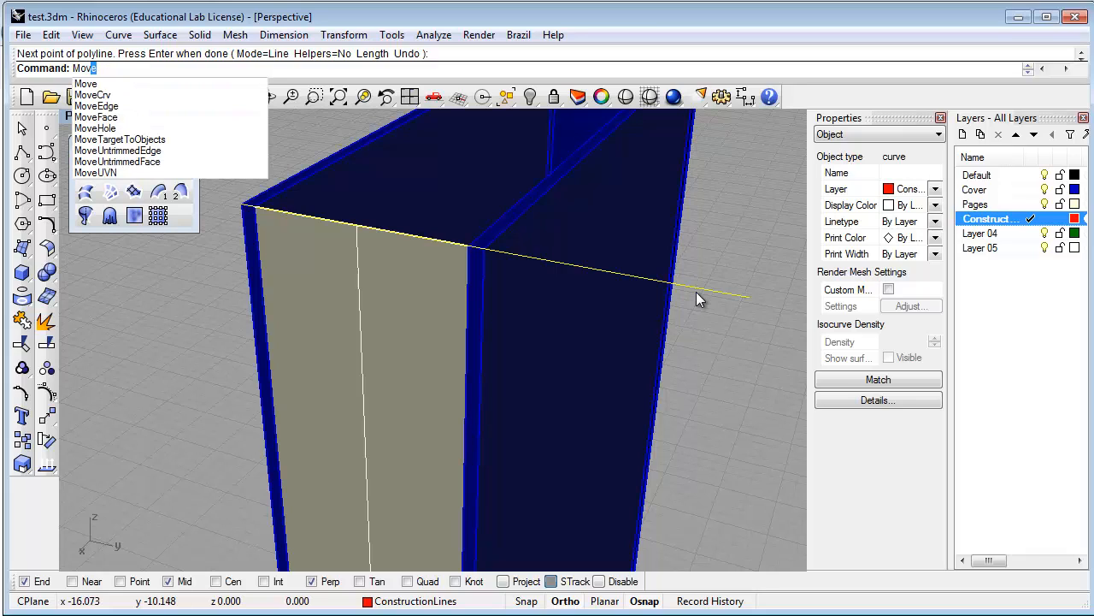
key(Return)
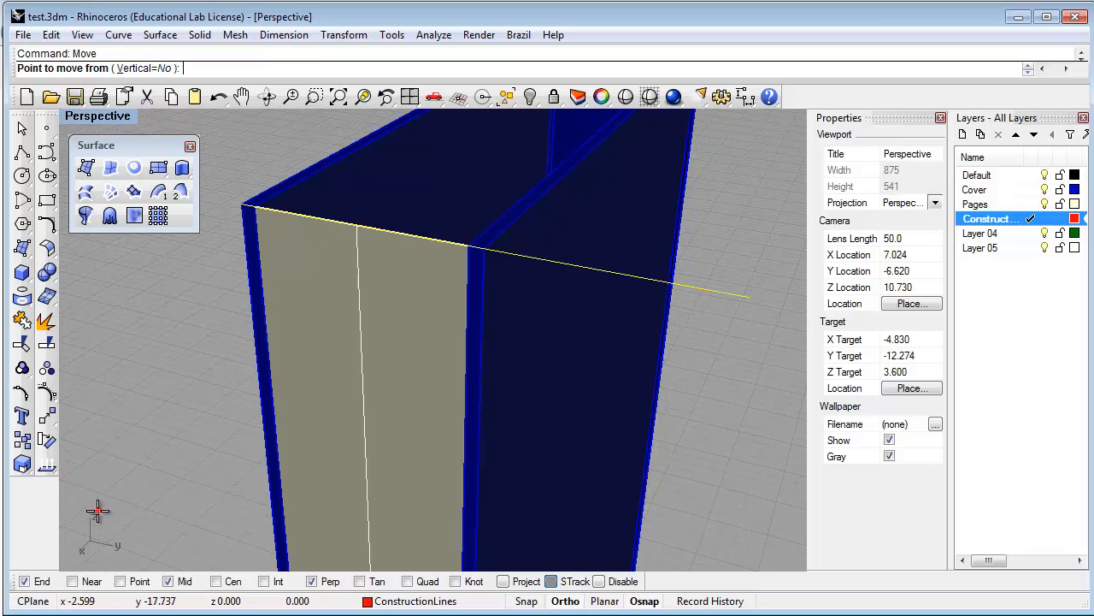
click(143, 69)
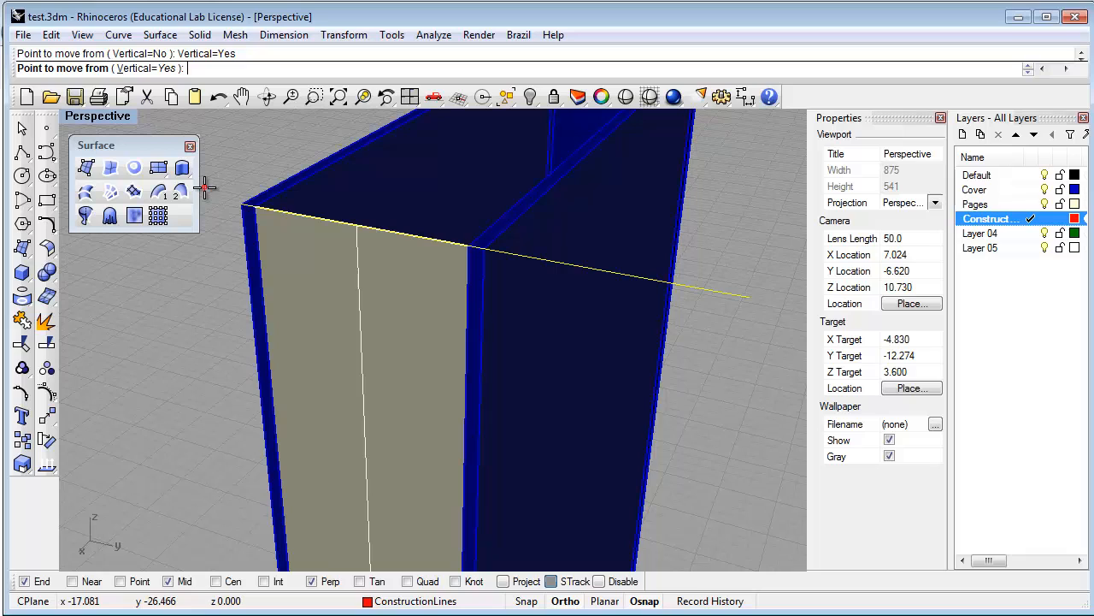
click(240, 206)
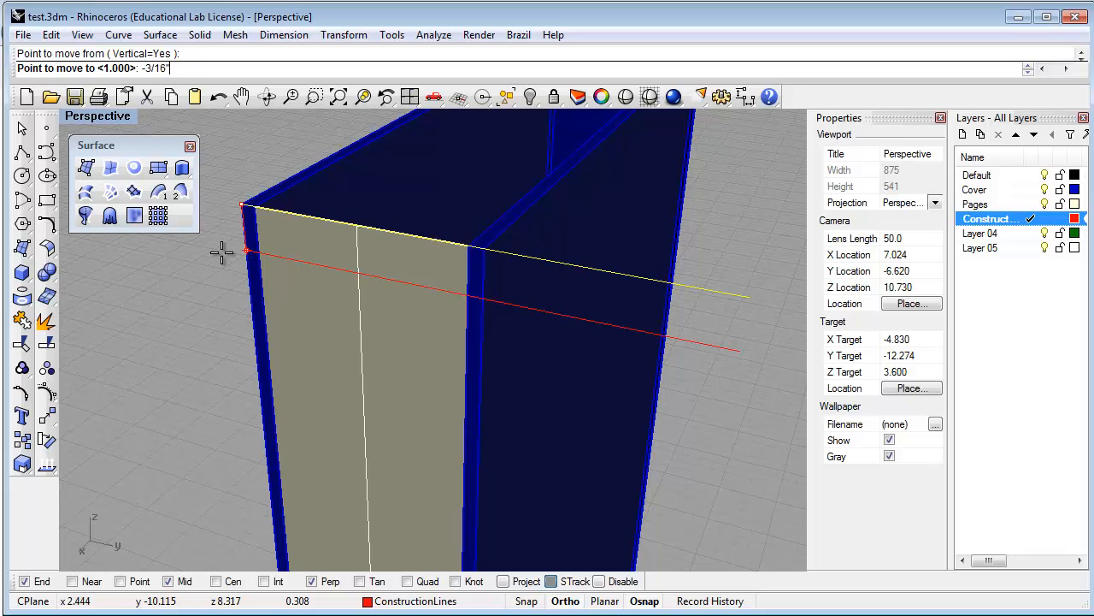
key(Return)
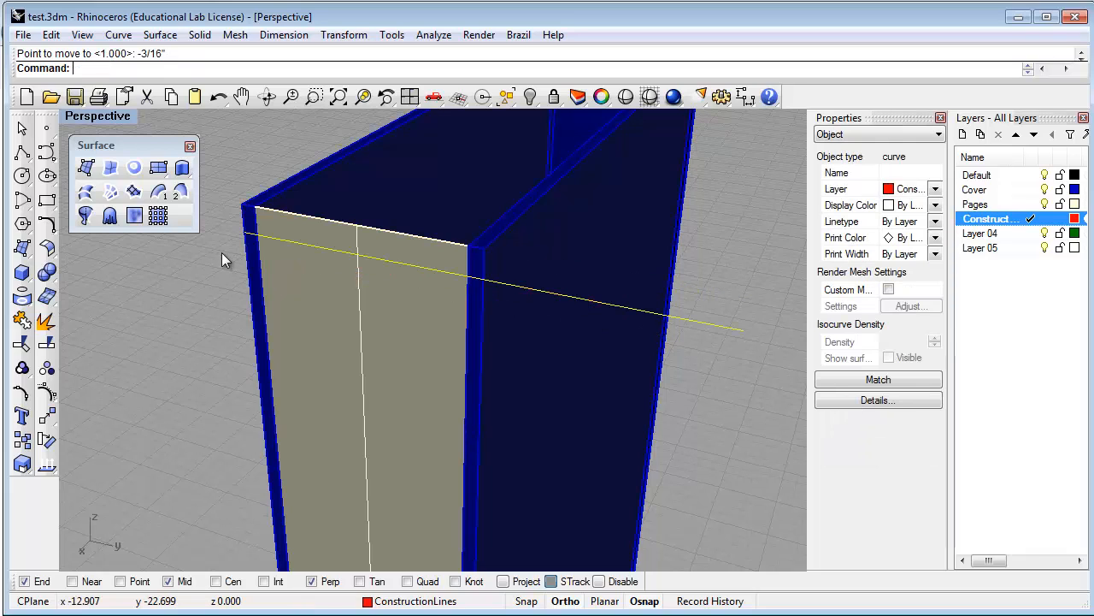
click(368, 255)
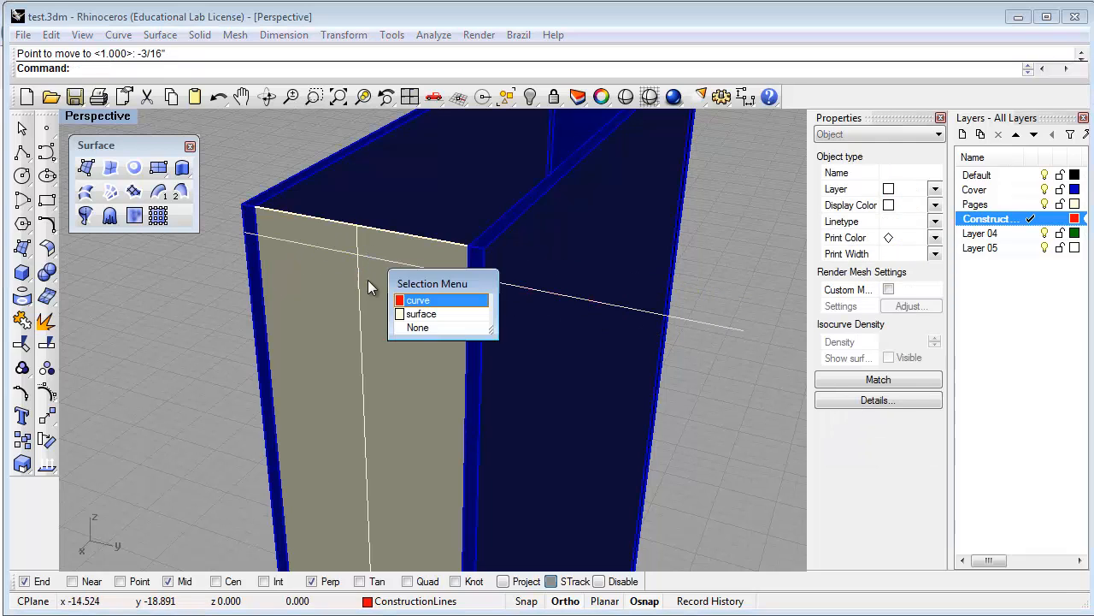
click(427, 301)
Run one-direction scaling (Scale1D) on the tan page surface
key(Escape)
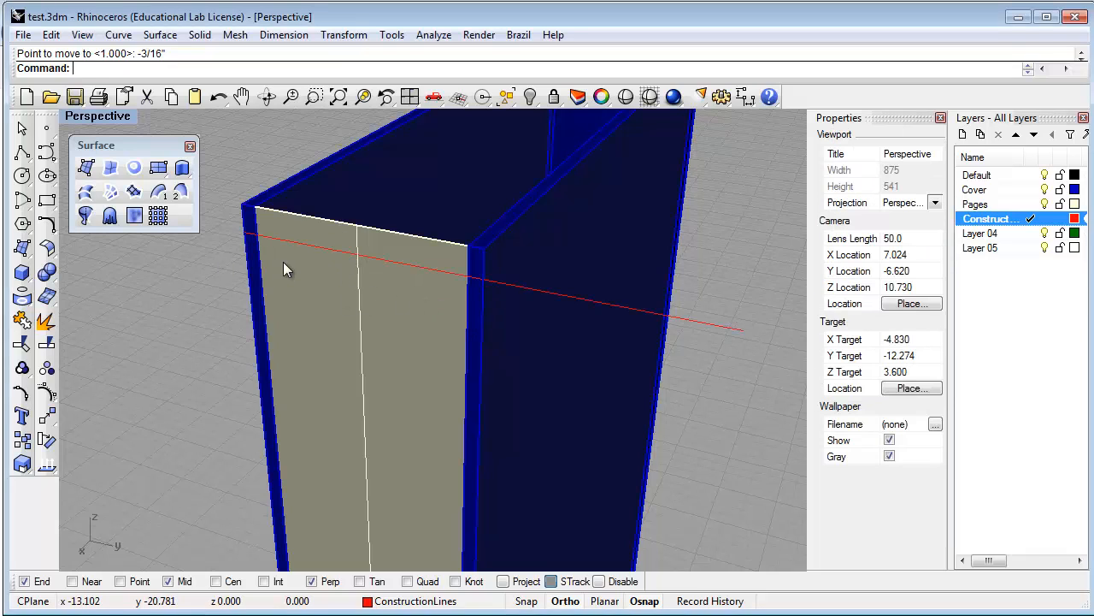
text(Scale)
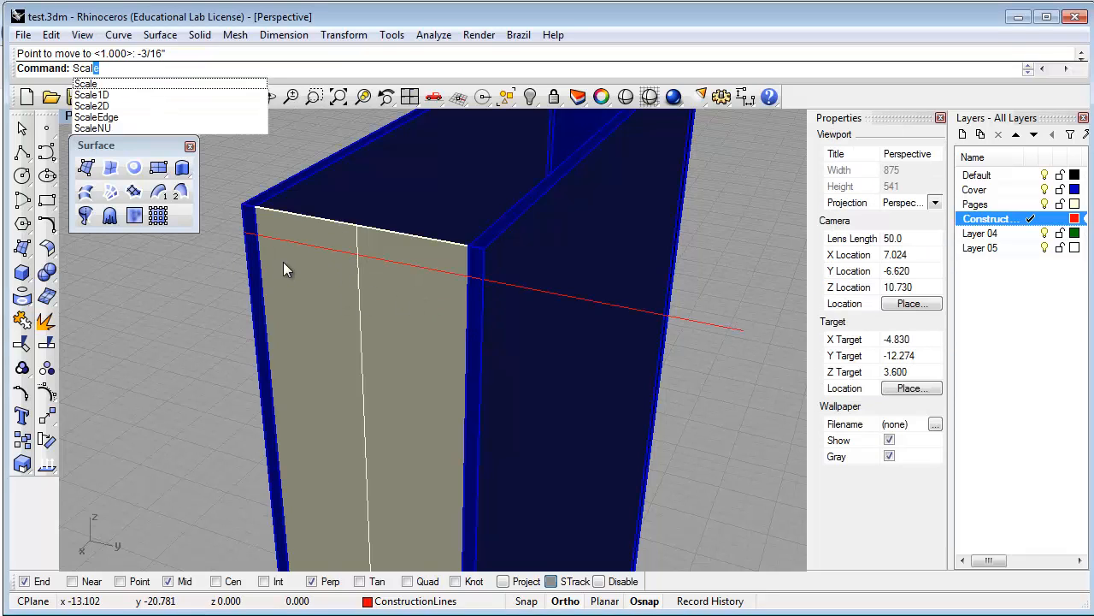
key(Down)
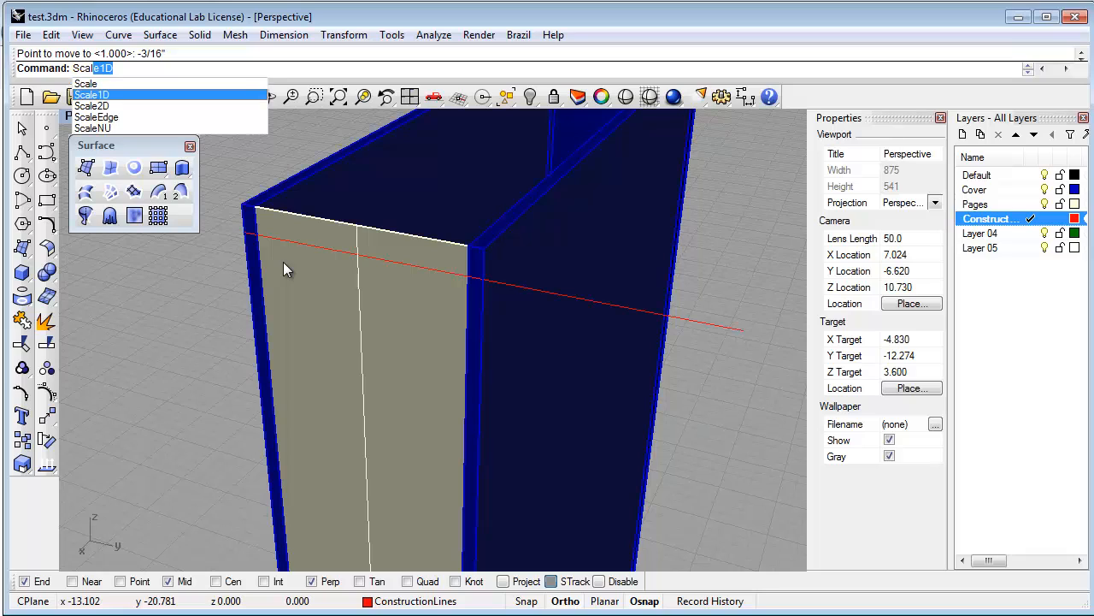
key(Return)
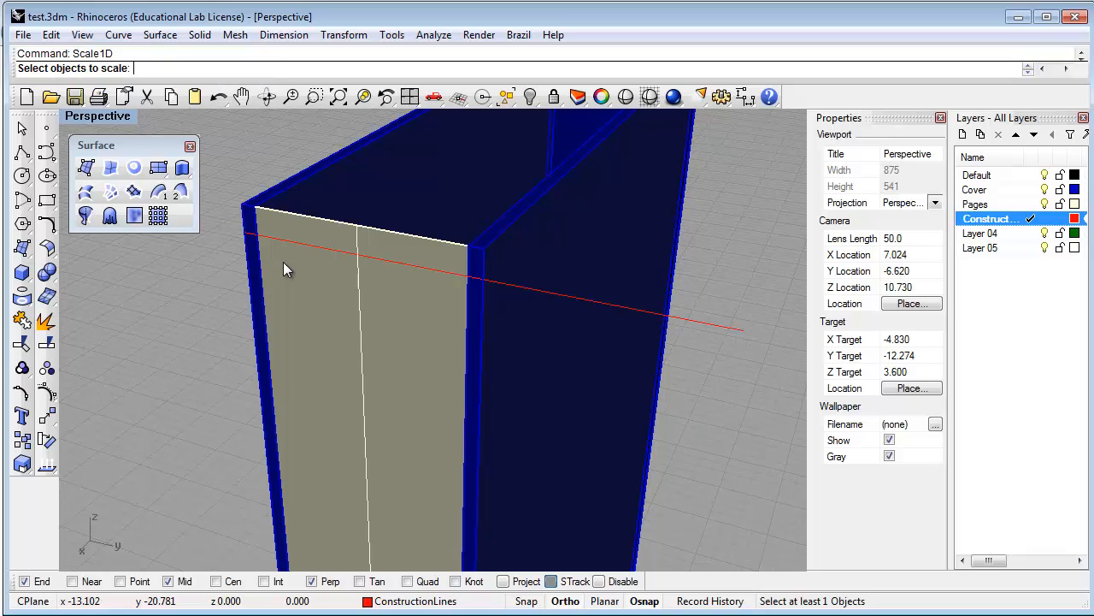
click(358, 272)
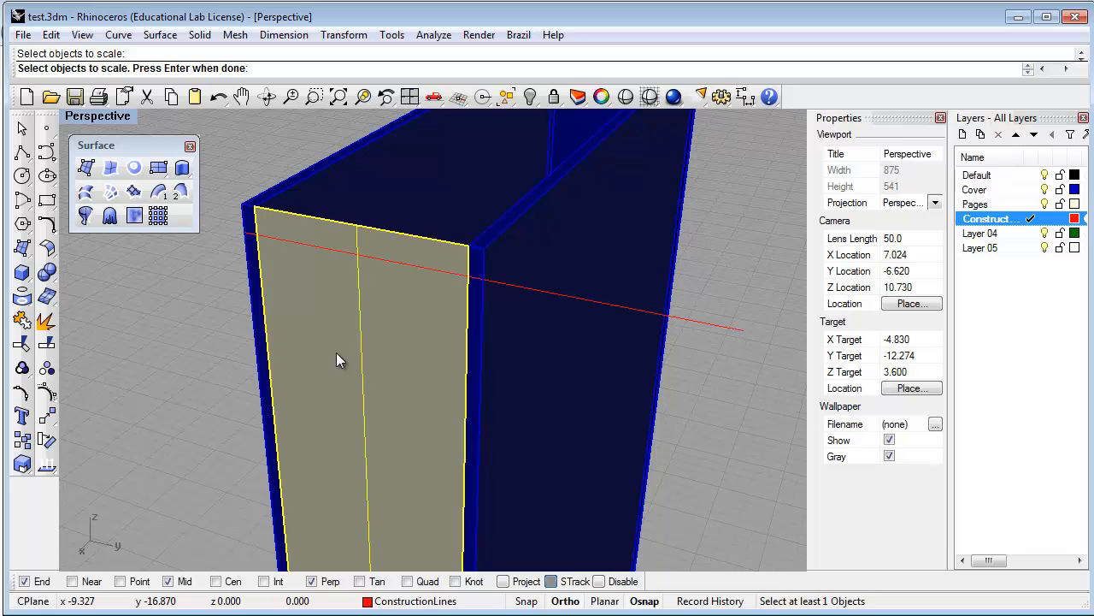
key(Return)
scroll(343, 341, down, 2)
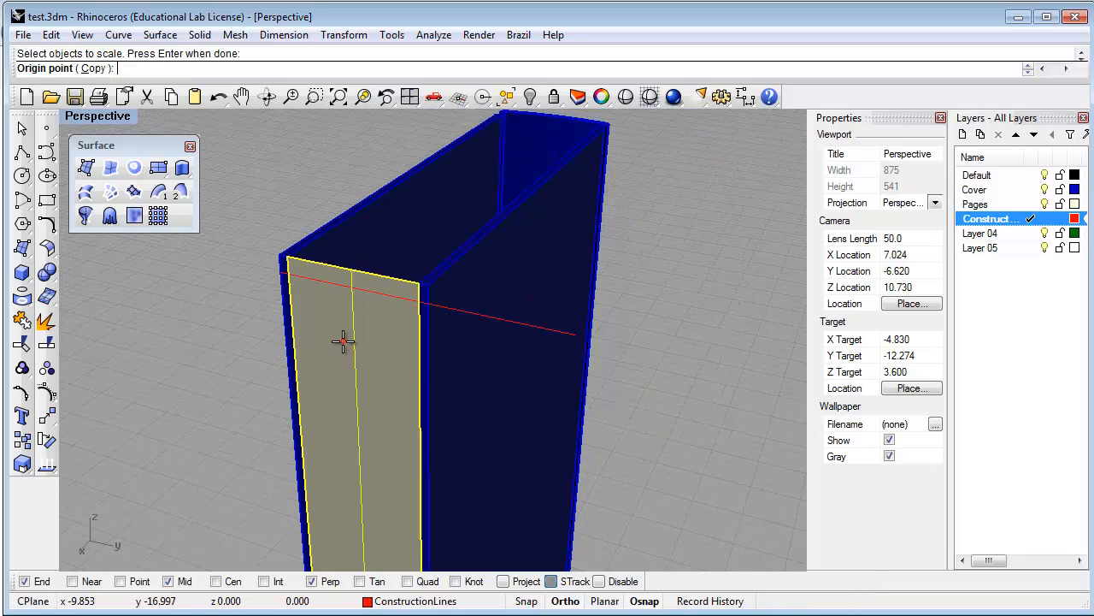
scroll(343, 341, down, 6)
shift+right_drag(372, 413, 408, 330)
scroll(408, 330, up, 2)
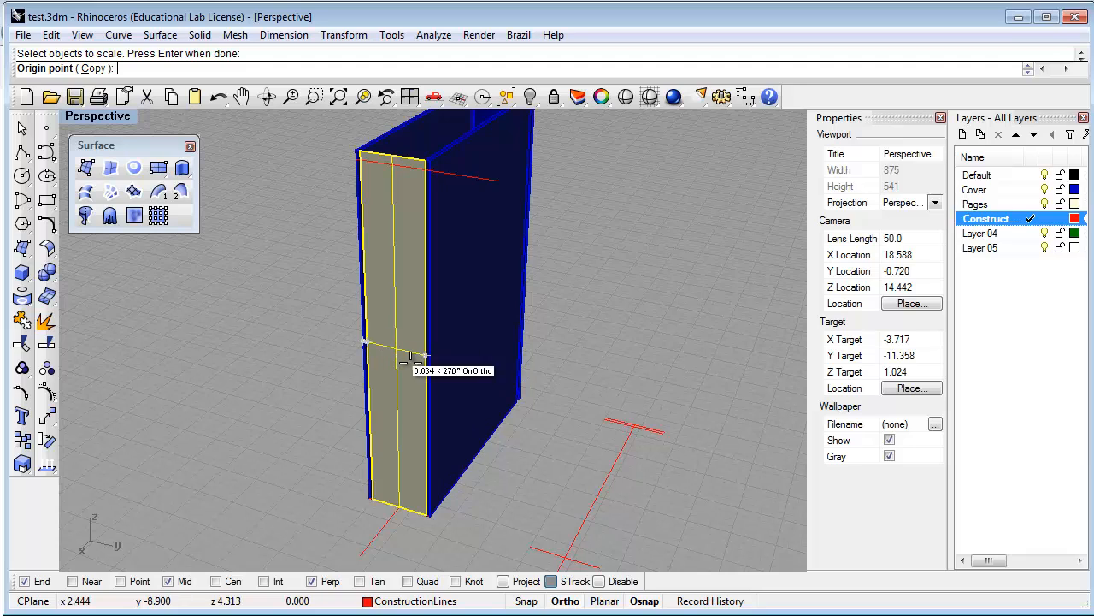
Scale from the edge midpoint so the surface's top corner drops to the construction line
click(366, 343)
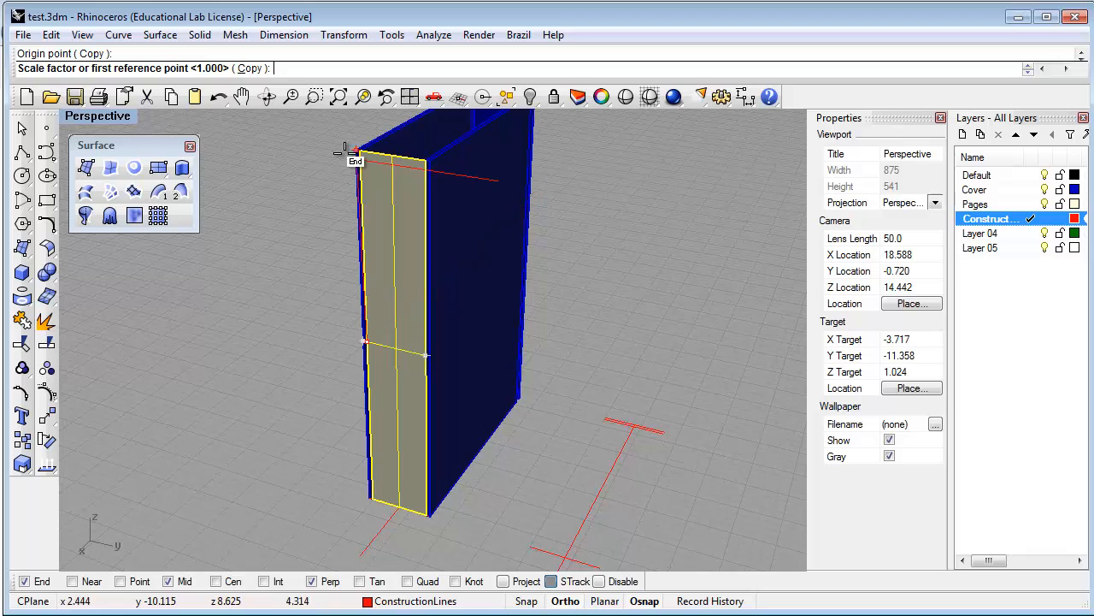
scroll(362, 150, up, 5)
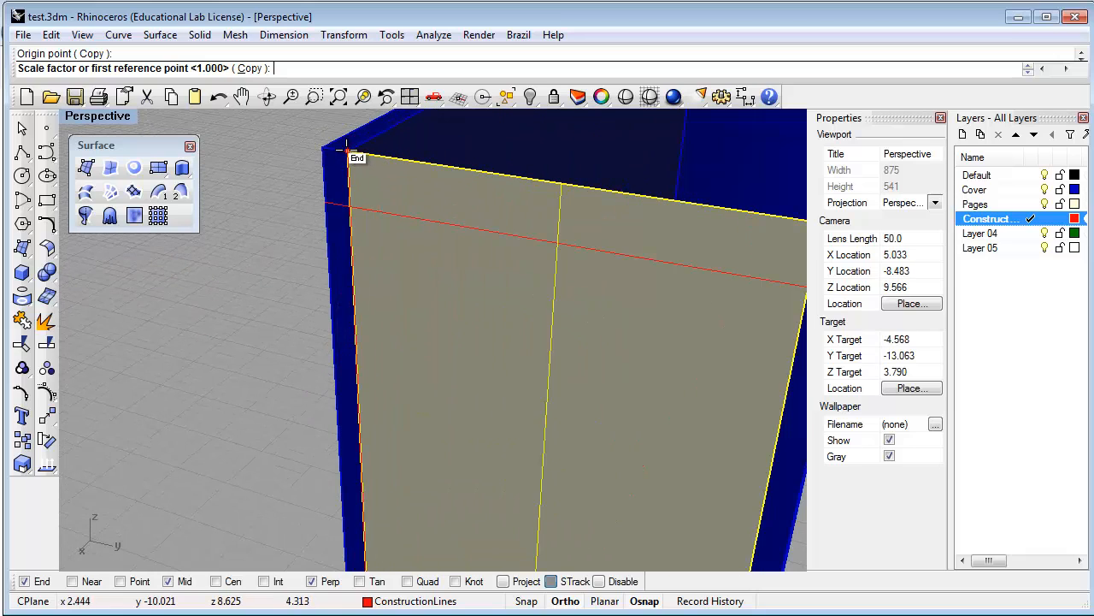
click(348, 151)
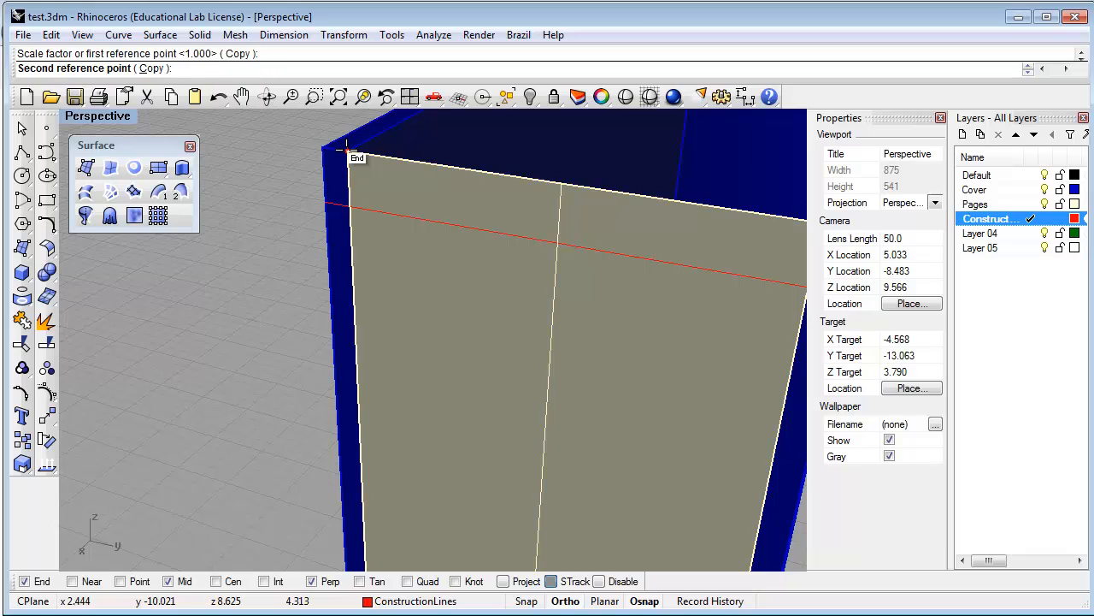
click(353, 212)
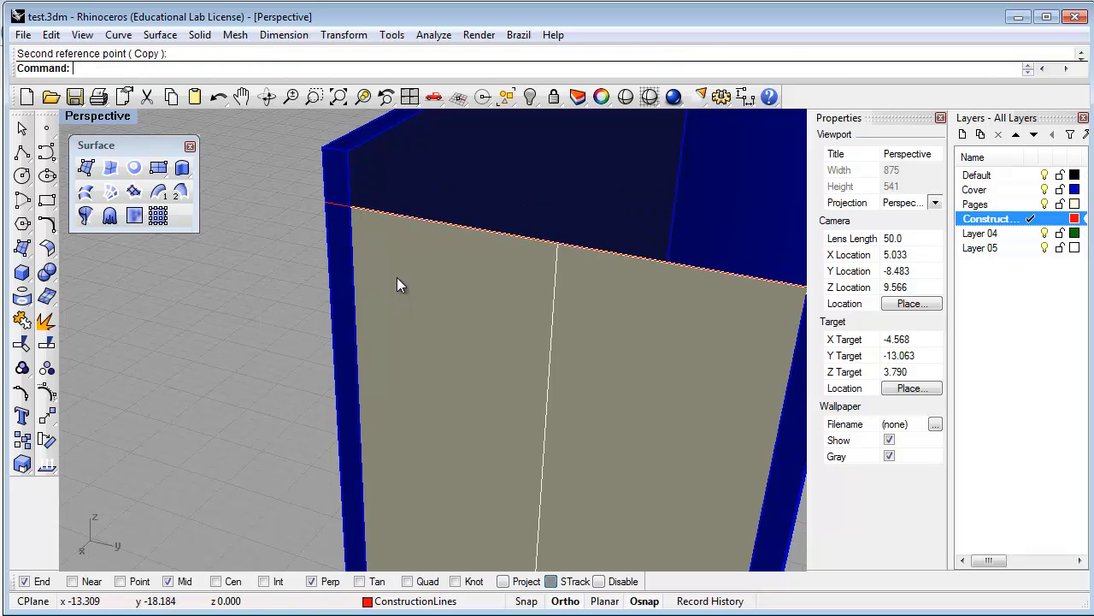
scroll(397, 277, down, 10)
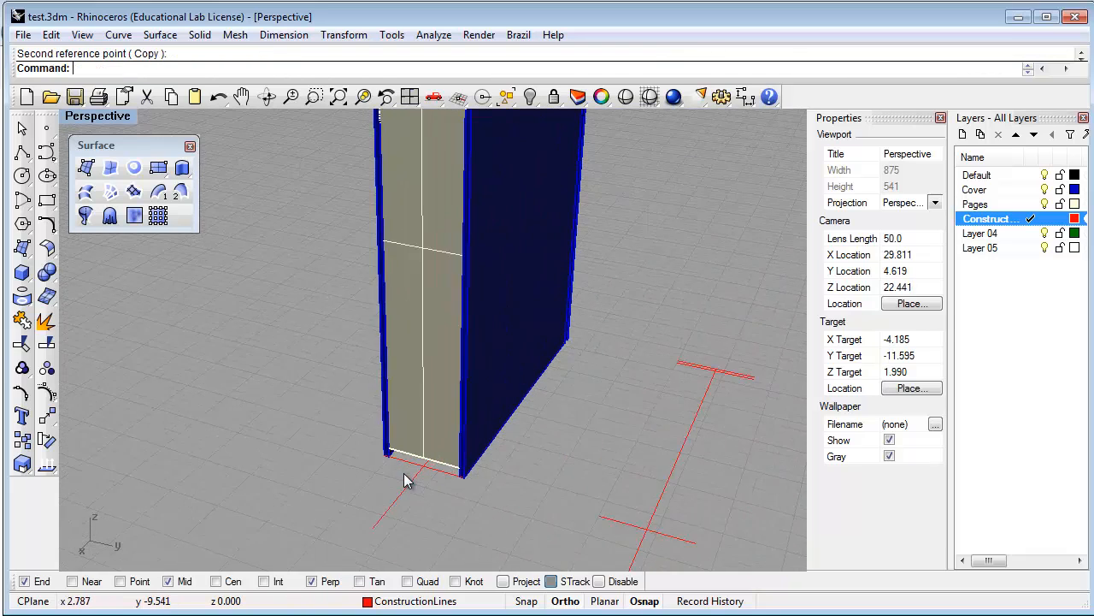
scroll(406, 480, up, 1)
scroll(393, 459, up, 2)
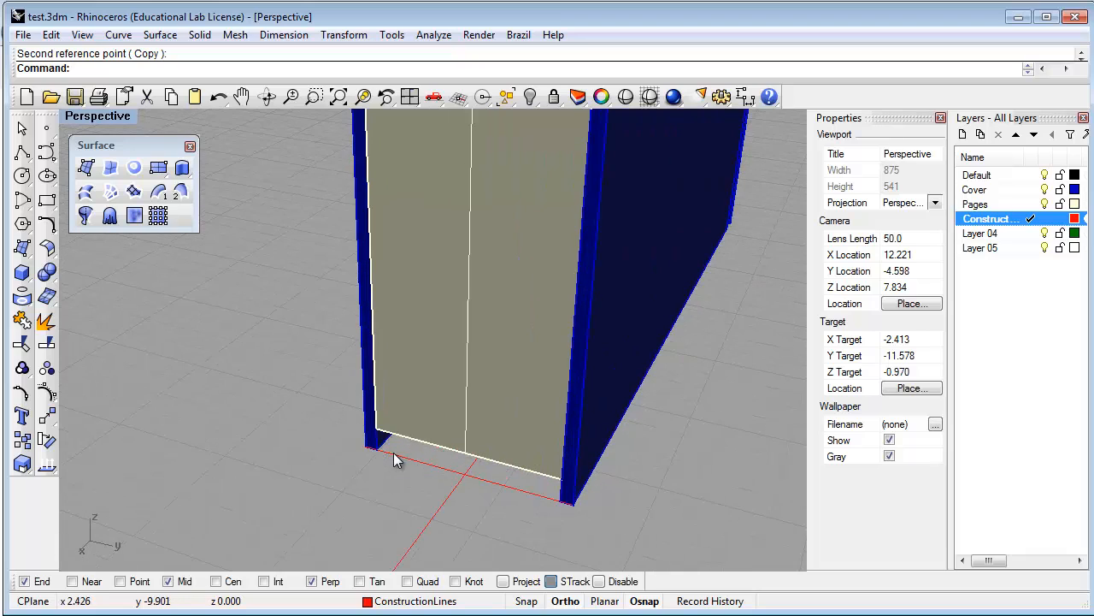
scroll(393, 453, down, 10)
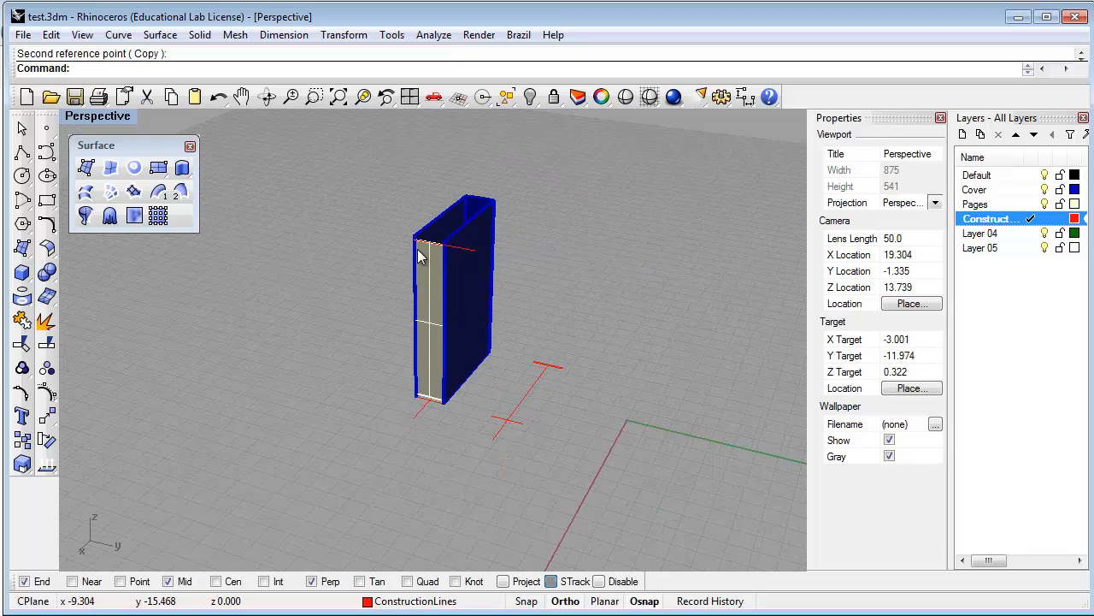
scroll(419, 256, up, 5)
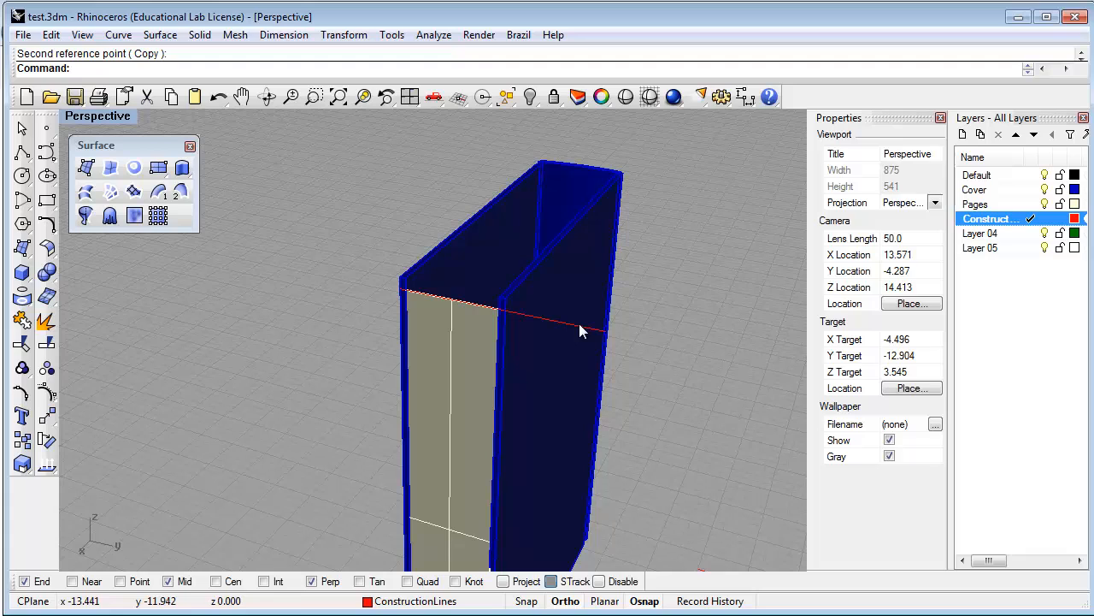
Delete the leftover red line at the top of the book
click(579, 325)
key(Delete)
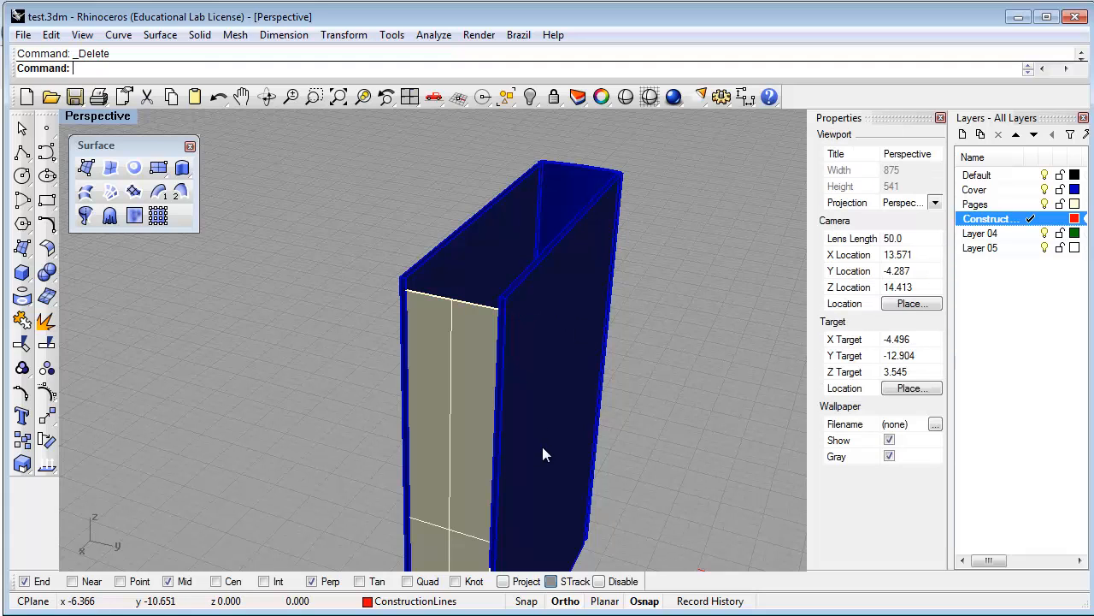
scroll(503, 472, down, 4)
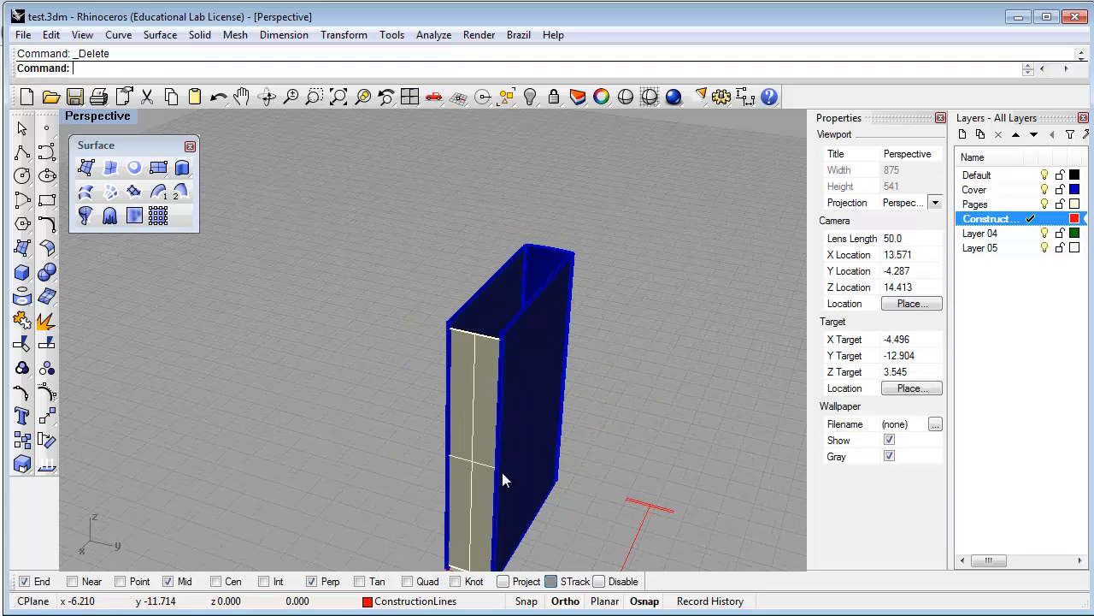
right_drag(508, 469, 507, 469)
shift+right_drag(542, 513, 529, 485)
scroll(454, 308, up, 3)
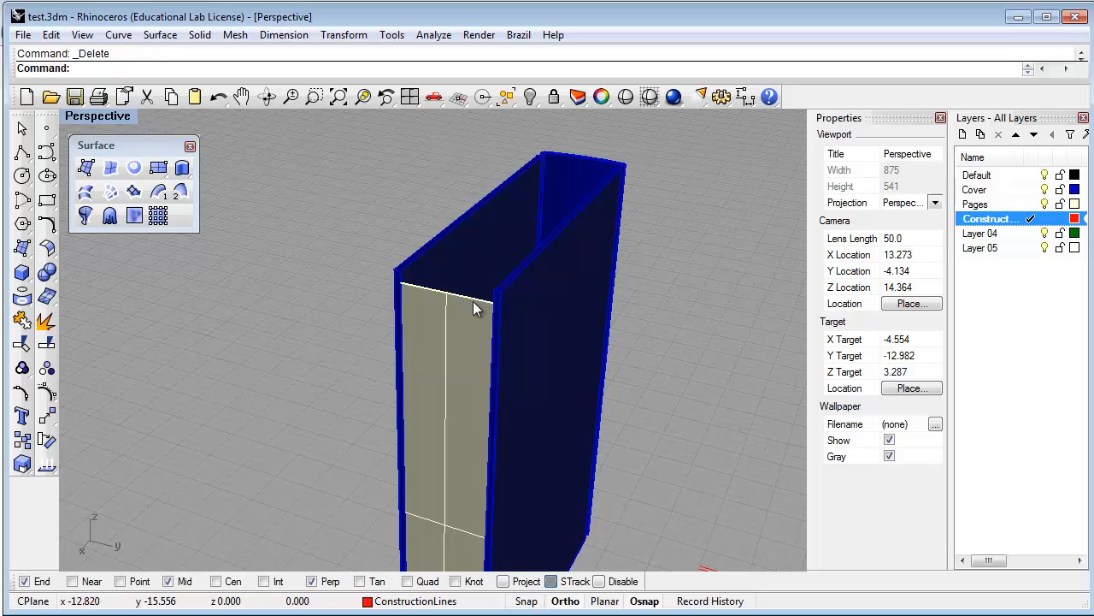
scroll(418, 265, up, 3)
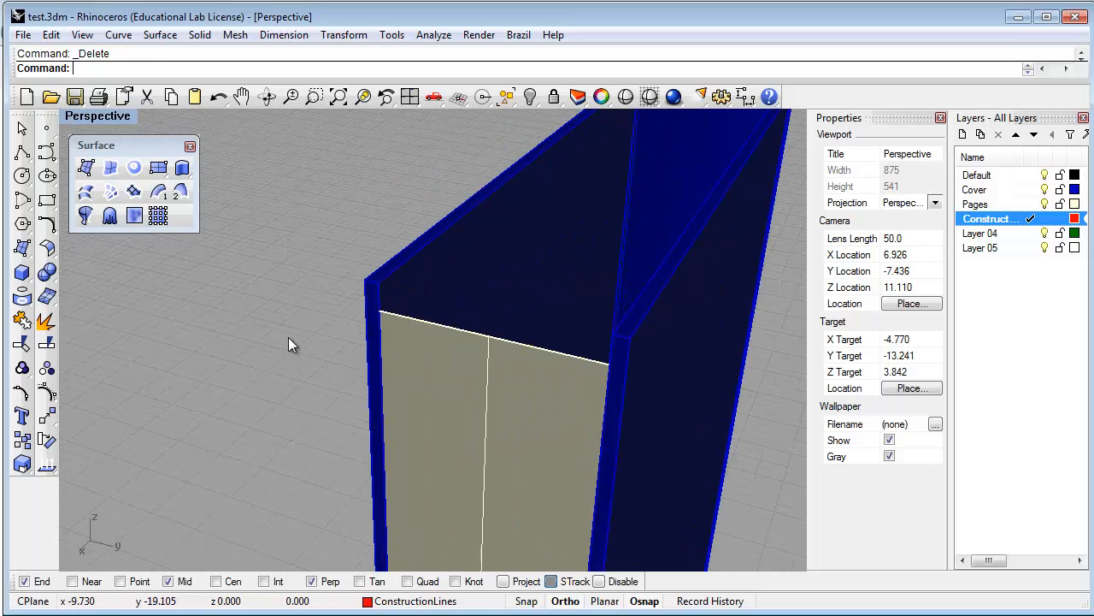
Move the tan page surface 3/16" from the cover corner to inset it
text(Move)
key(Return)
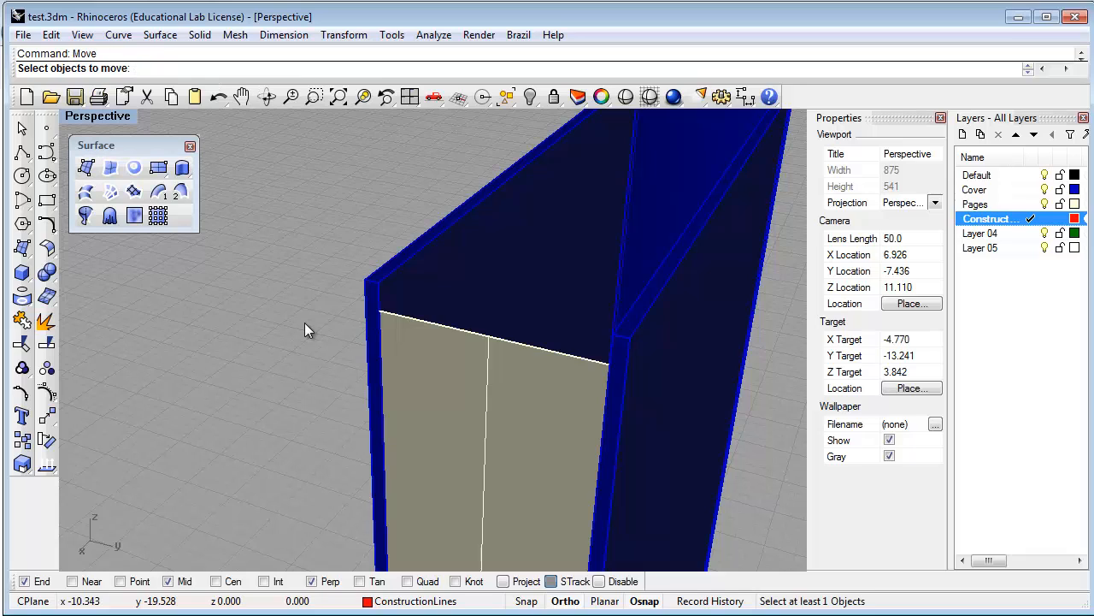
click(426, 380)
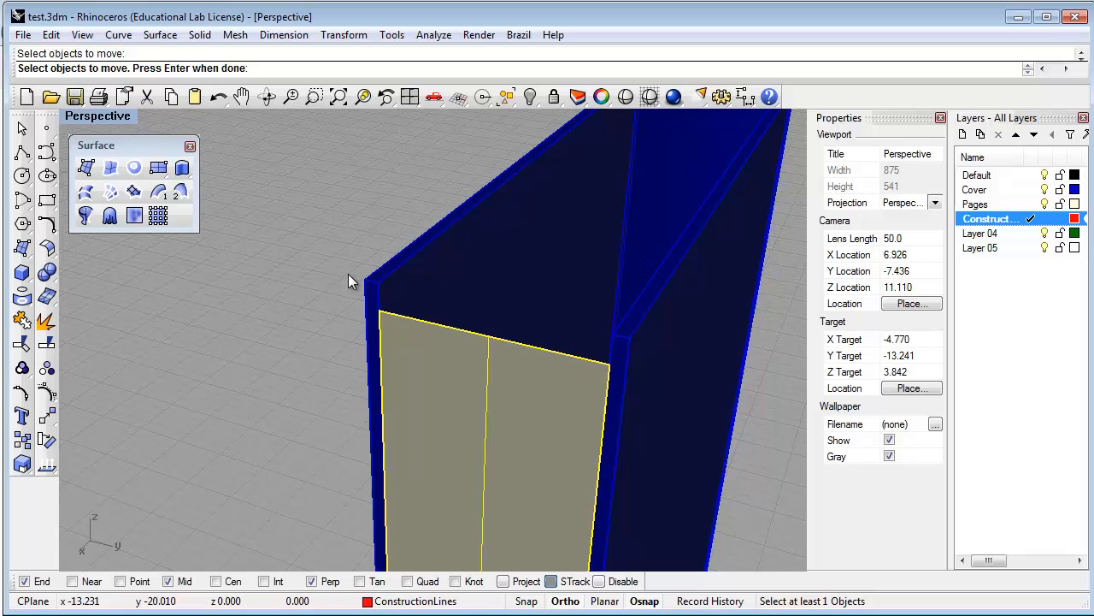
key(Return)
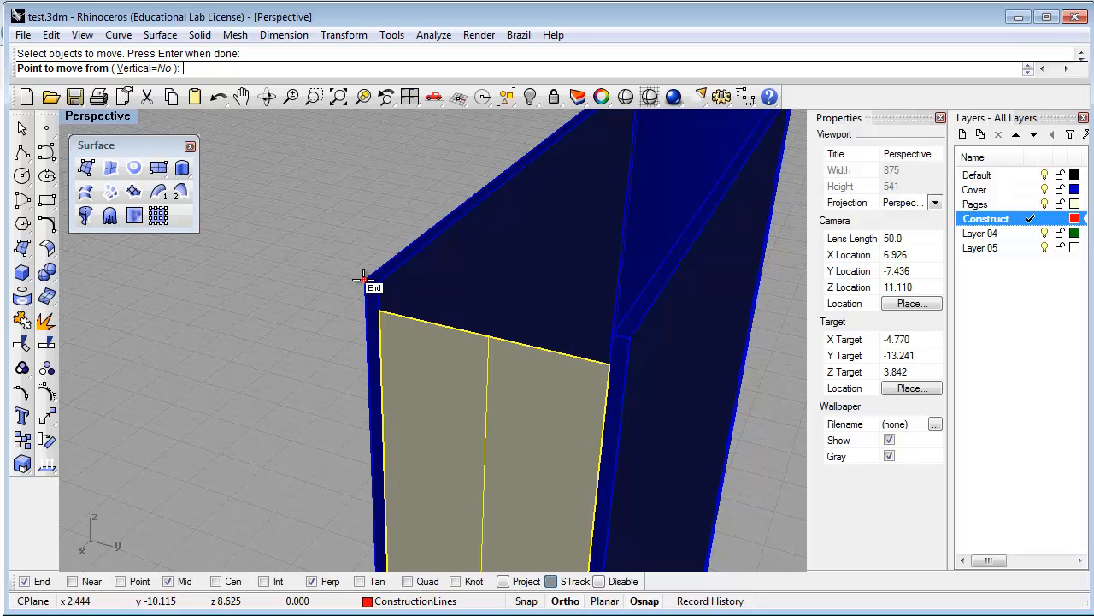
click(363, 279)
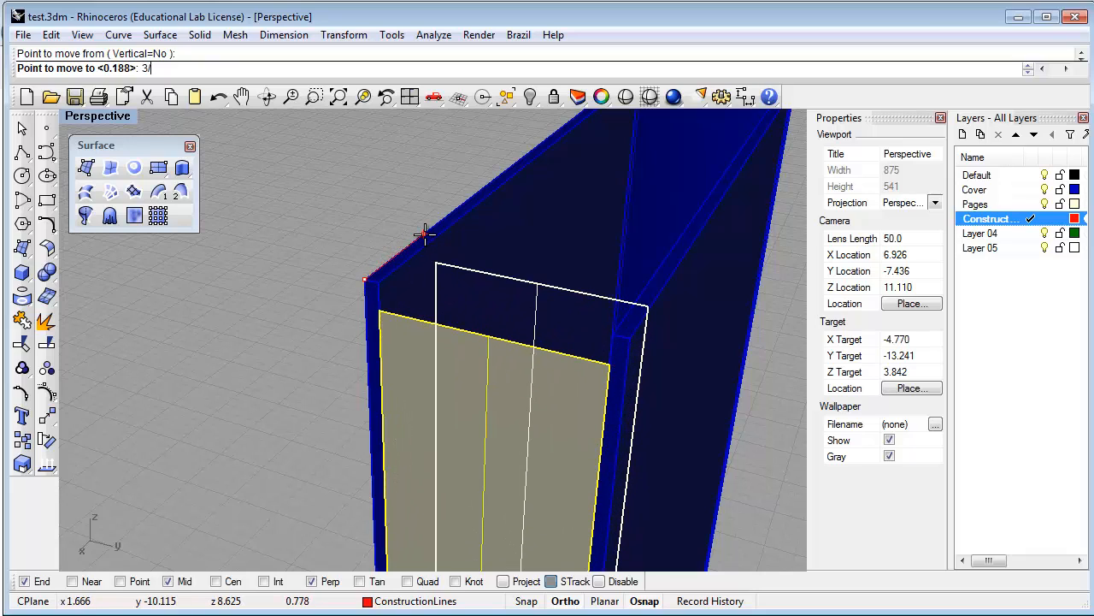
text(3/16")
key(Return)
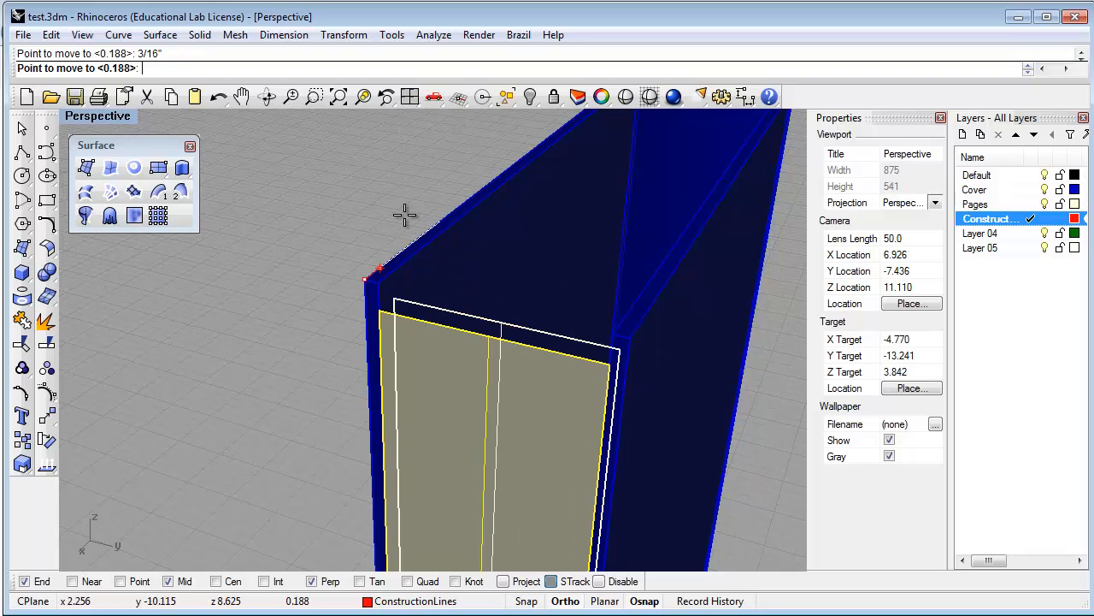
click(398, 216)
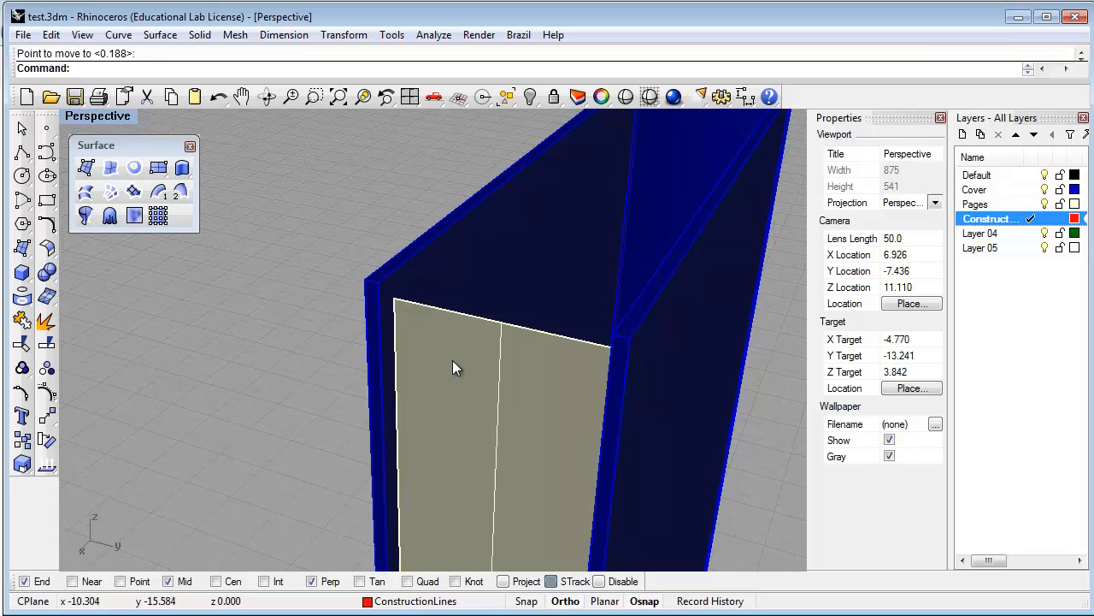
right_drag(454, 367, 442, 386)
shift+right_drag(332, 384, 420, 301)
right_drag(443, 352, 421, 366)
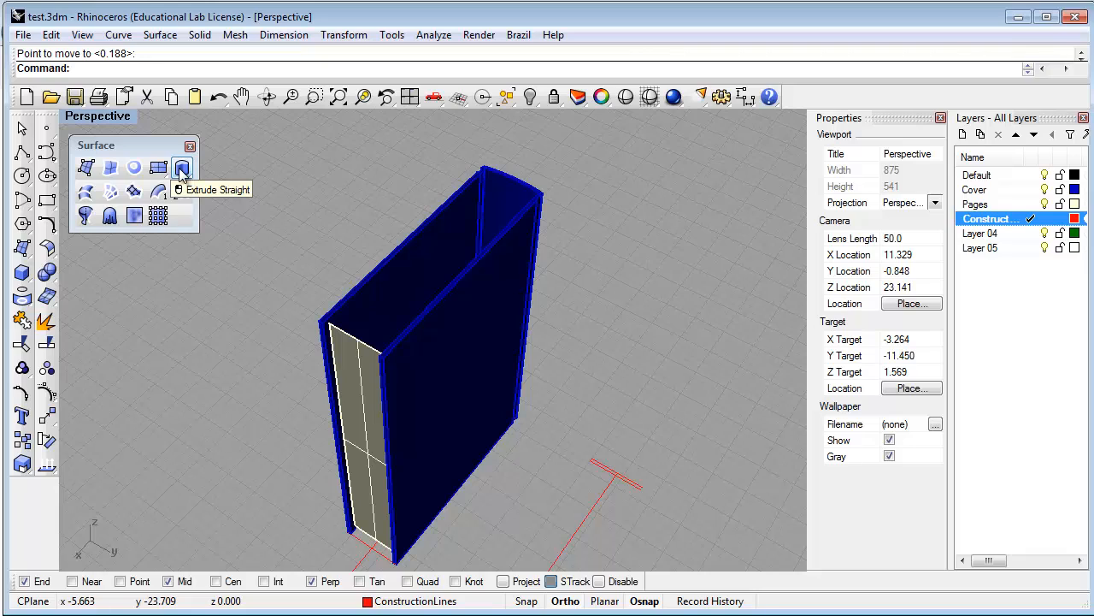
Extrude the tan page surface into a capped page block reaching past the covers' far side
click(24, 272)
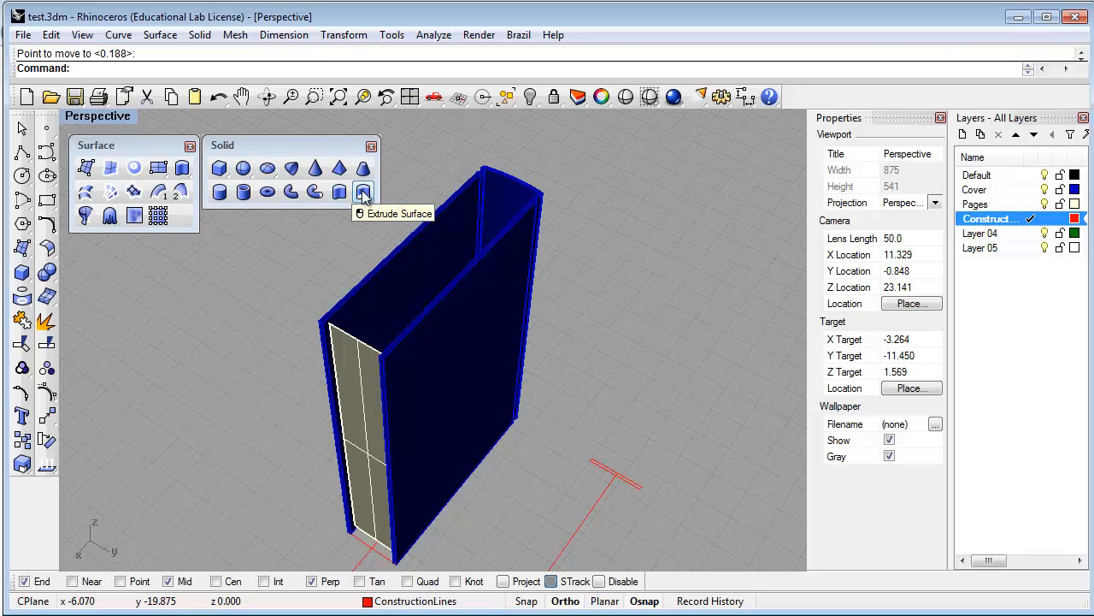
click(364, 193)
click(355, 347)
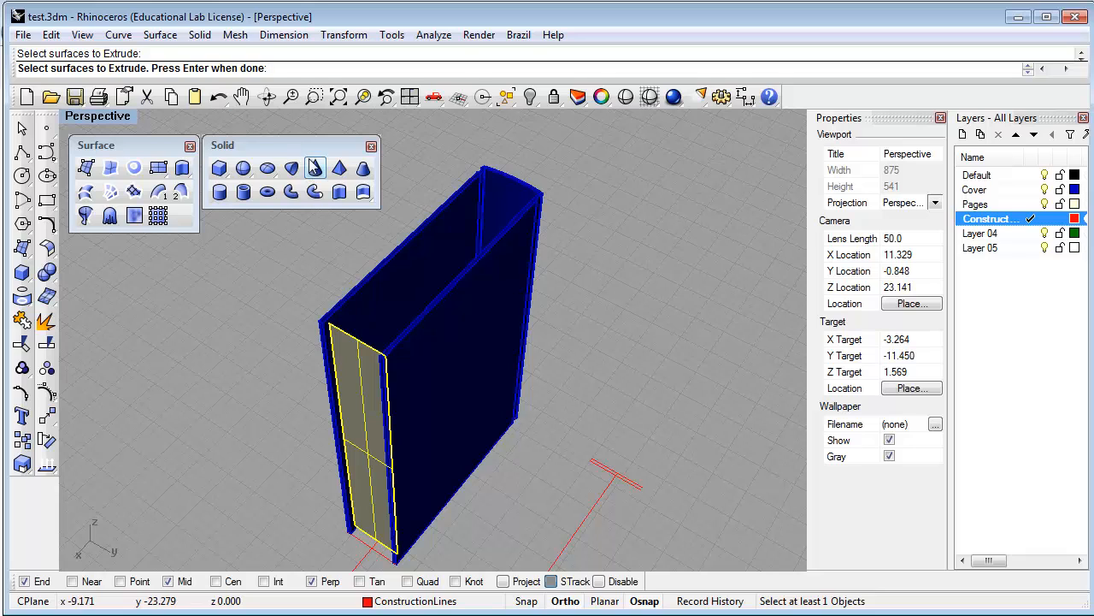
key(Return)
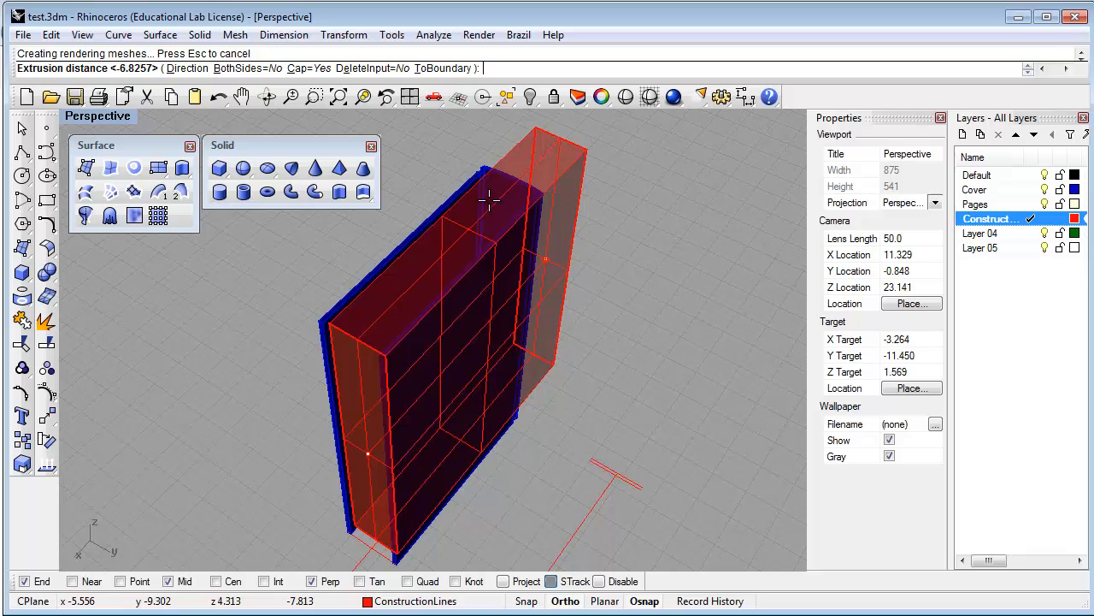
click(480, 207)
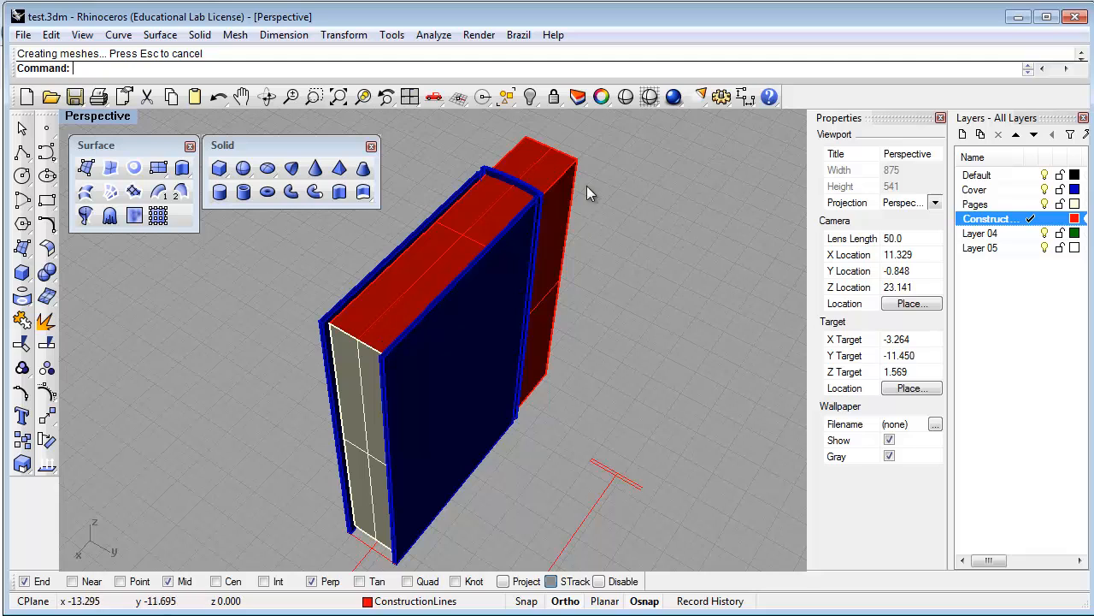
Move the red page block onto the Pages layer and make Pages the current layer
click(553, 172)
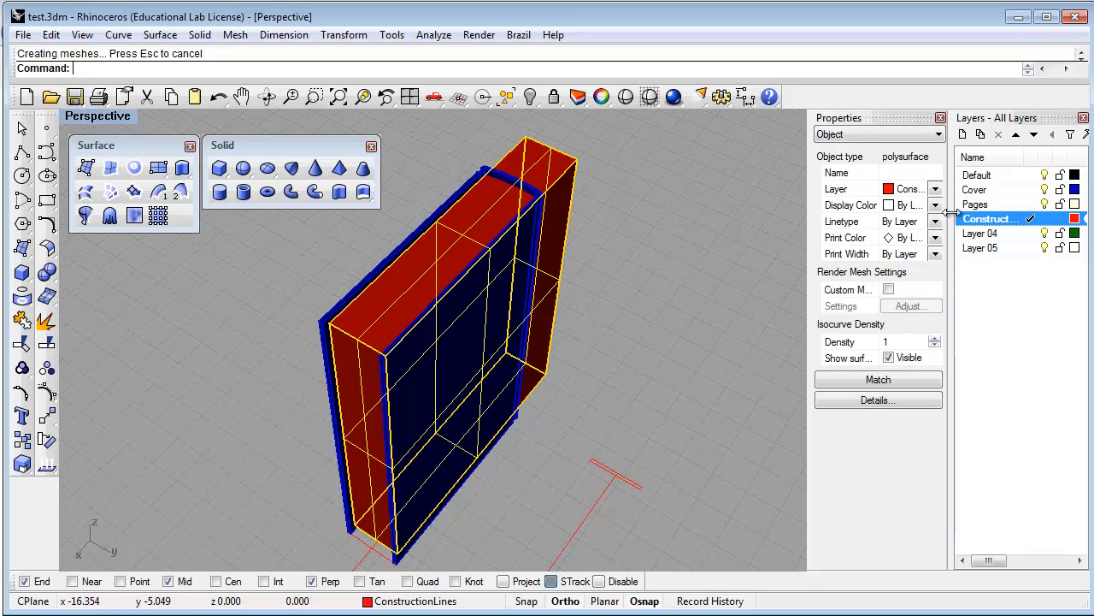
right_click(982, 207)
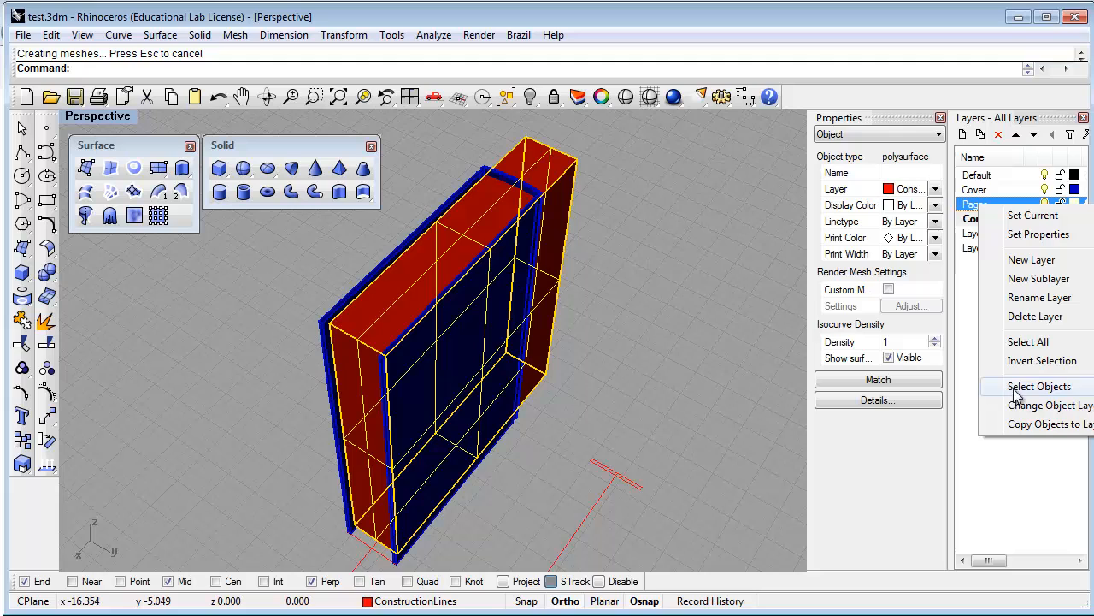
click(1032, 407)
click(1031, 204)
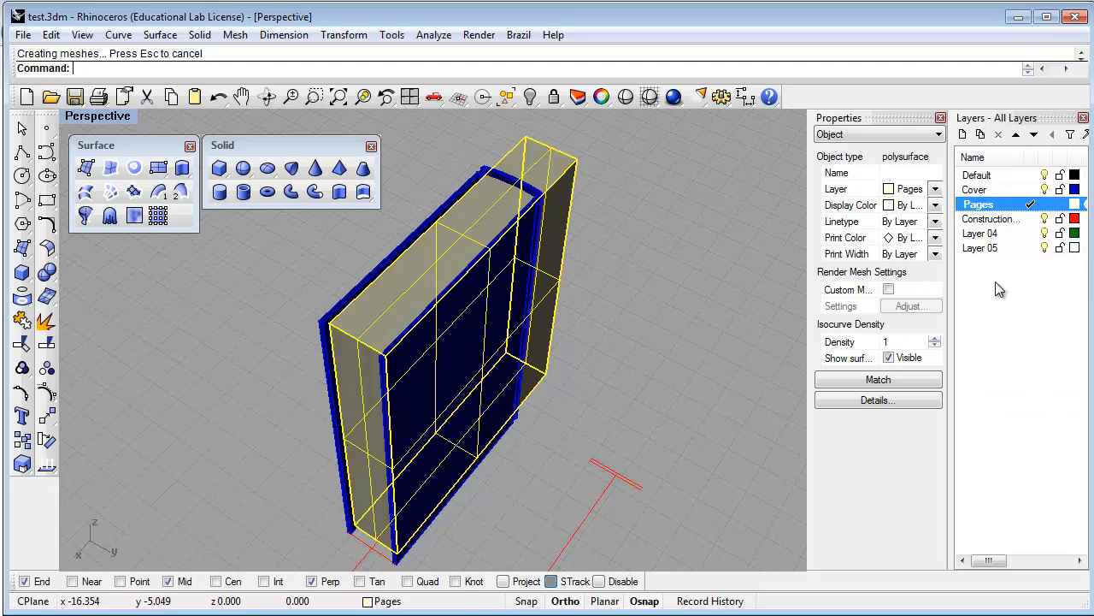
click(591, 390)
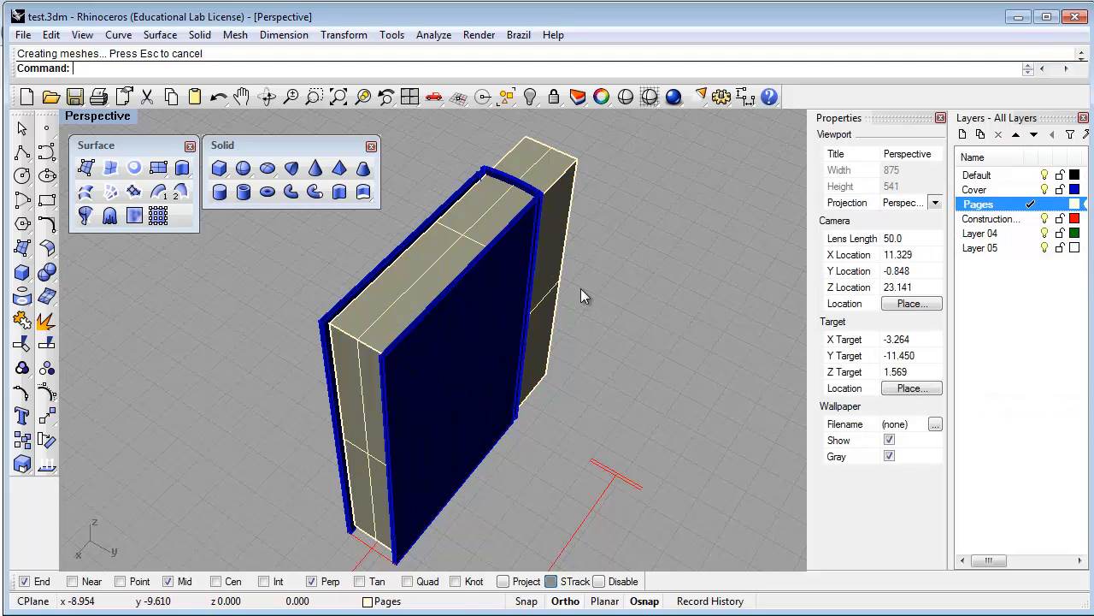
Close the floating Solid and Surface toolbars cluttering the viewport
right_drag(590, 295, 590, 314)
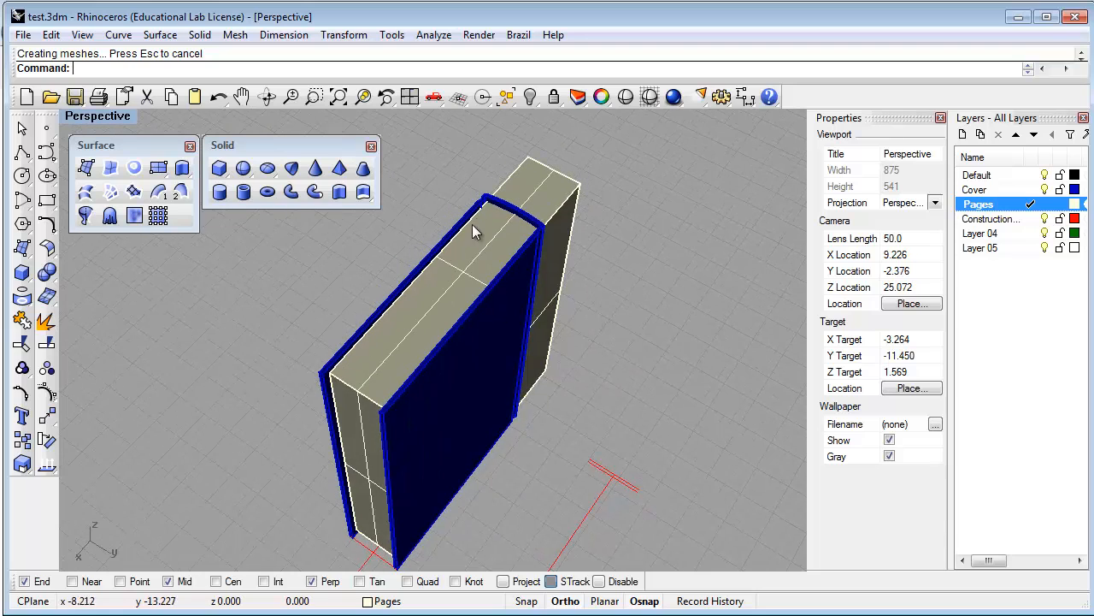
scroll(484, 195, up, 8)
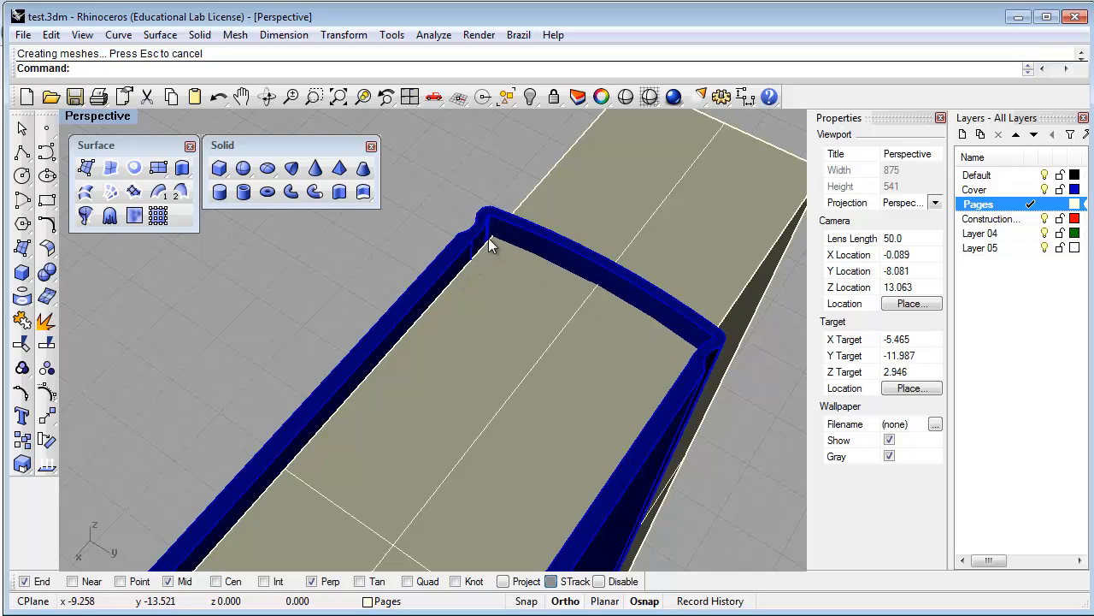
scroll(487, 255, down, 12)
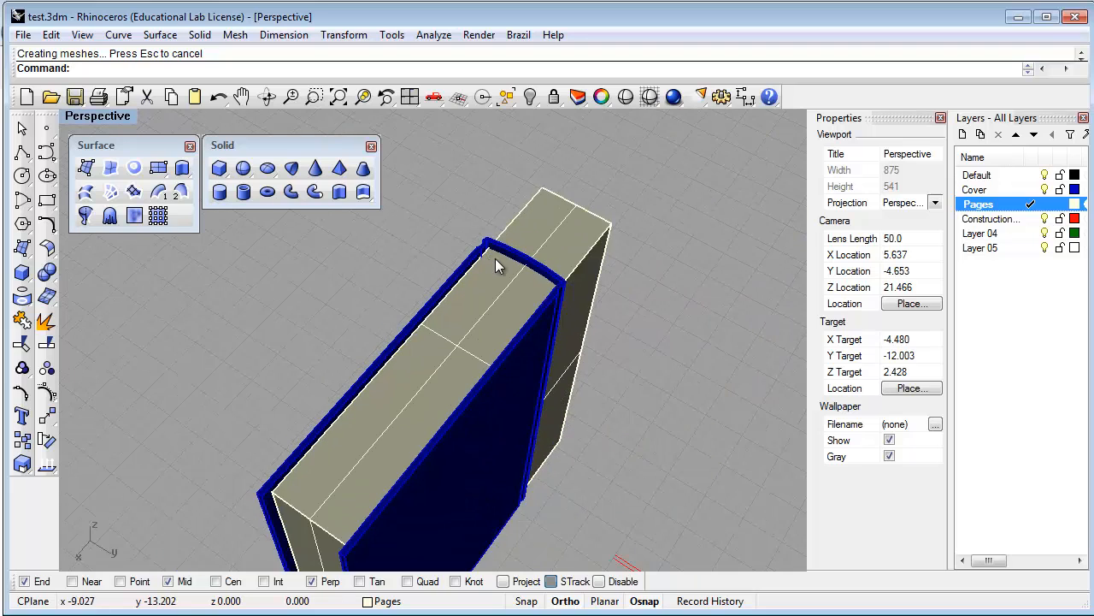
scroll(505, 309, up, 2)
scroll(504, 310, up, 3)
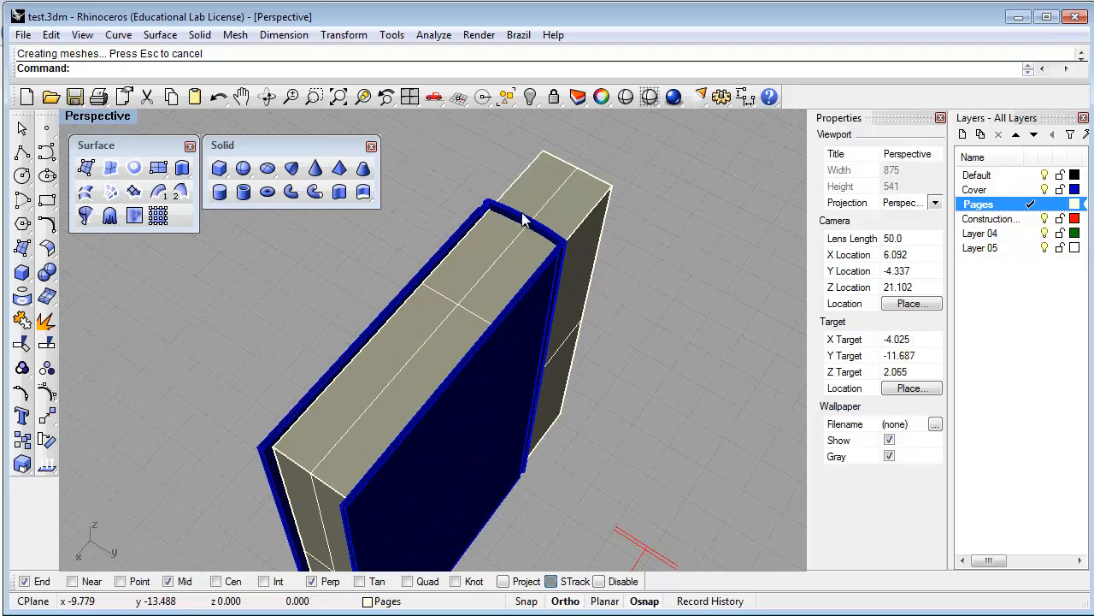
scroll(522, 181, up, 3)
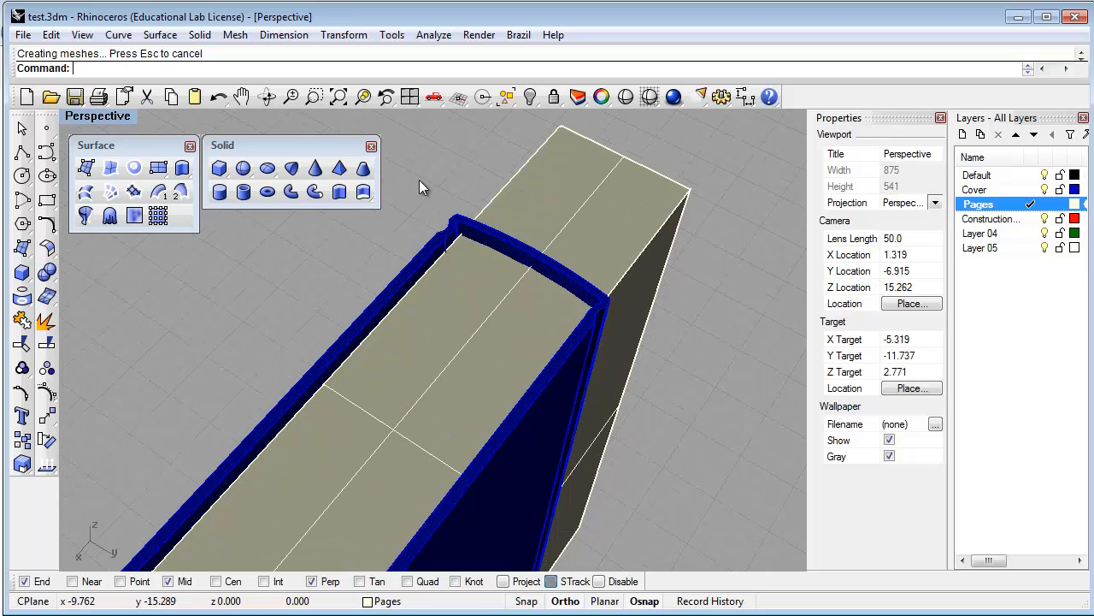
click(371, 146)
click(190, 148)
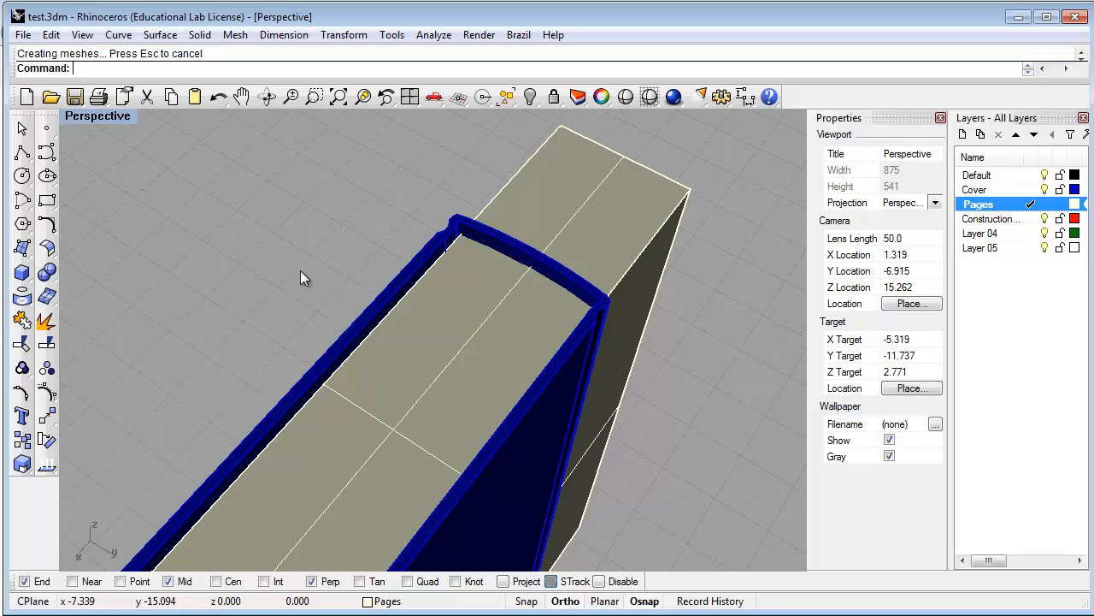
Boolean Difference the blue cover from the page block, keeping the input objects
click(48, 273)
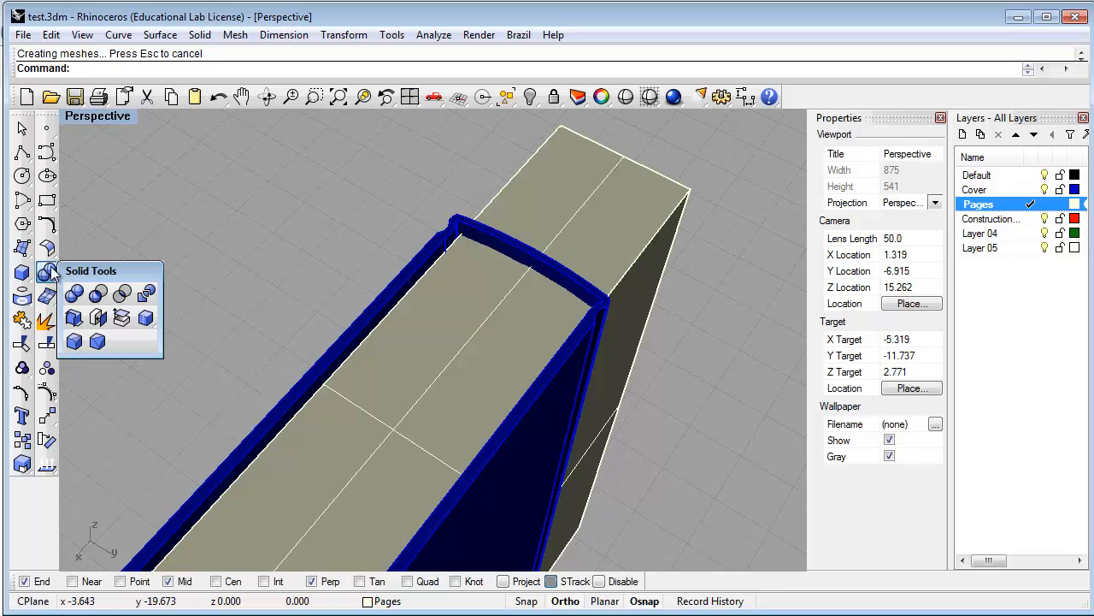
drag(99, 272, 99, 212)
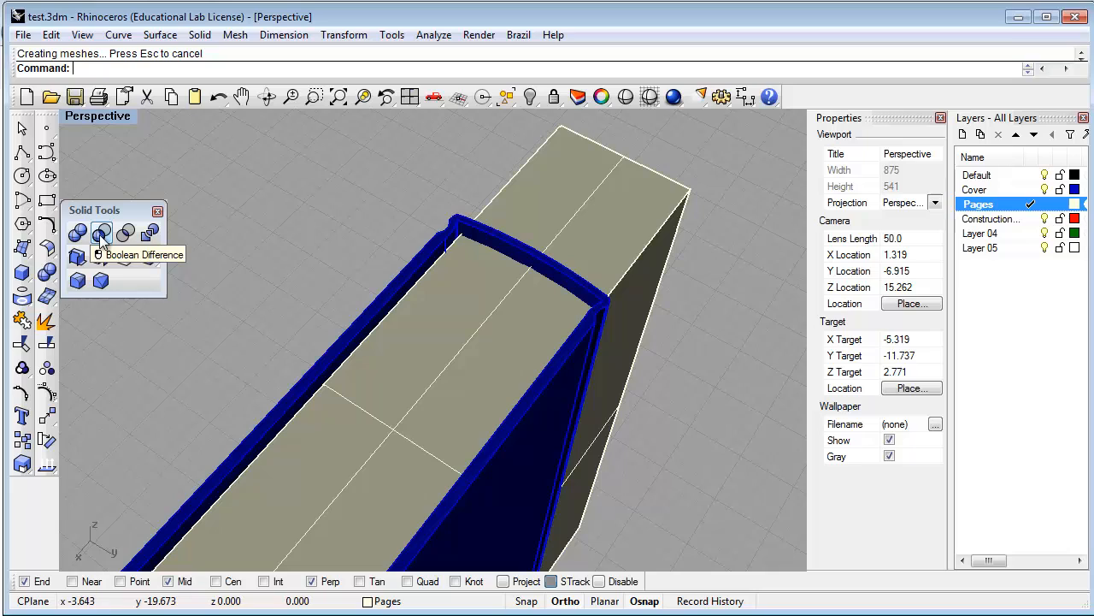
click(102, 234)
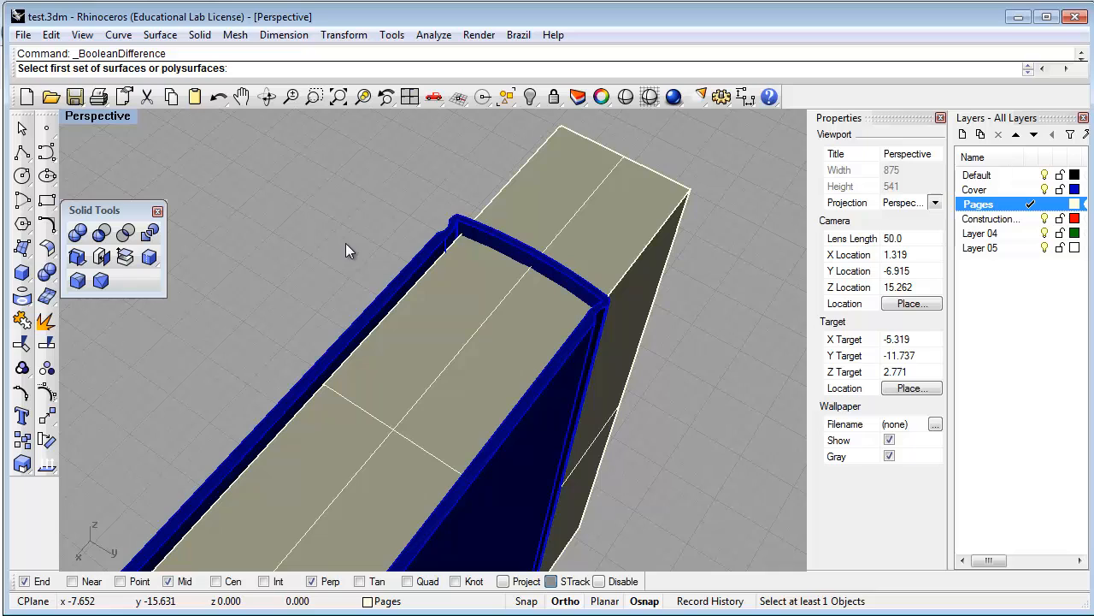
click(433, 381)
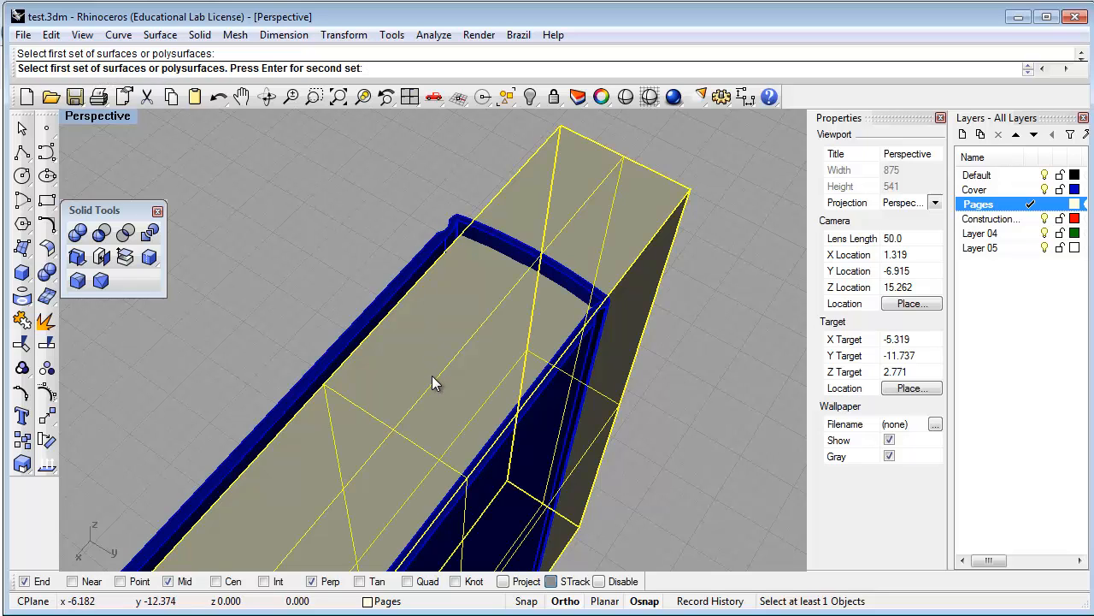
key(Return)
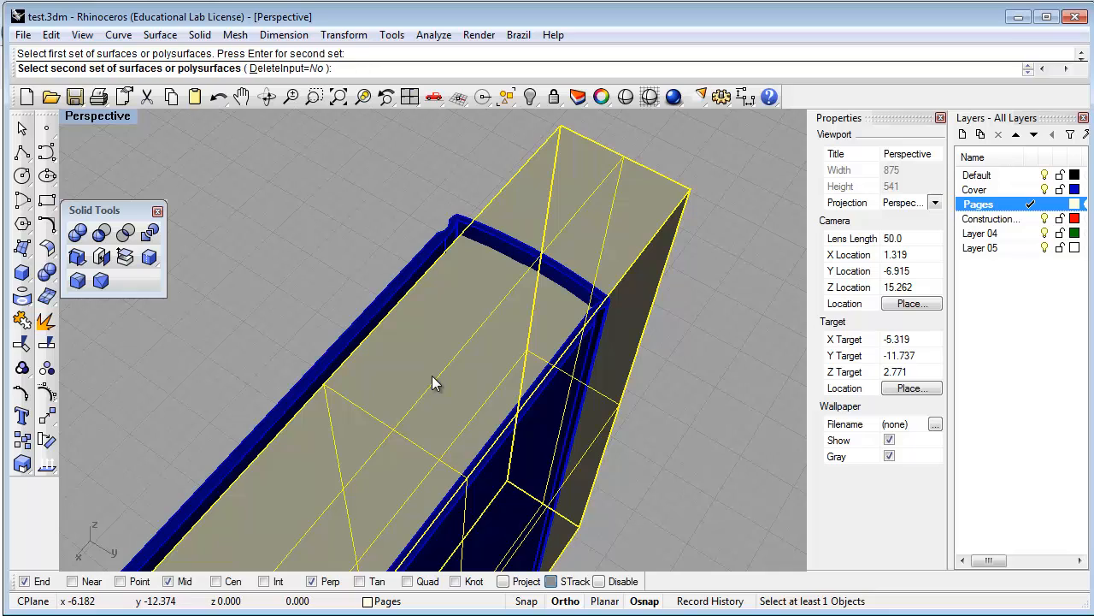
click(402, 266)
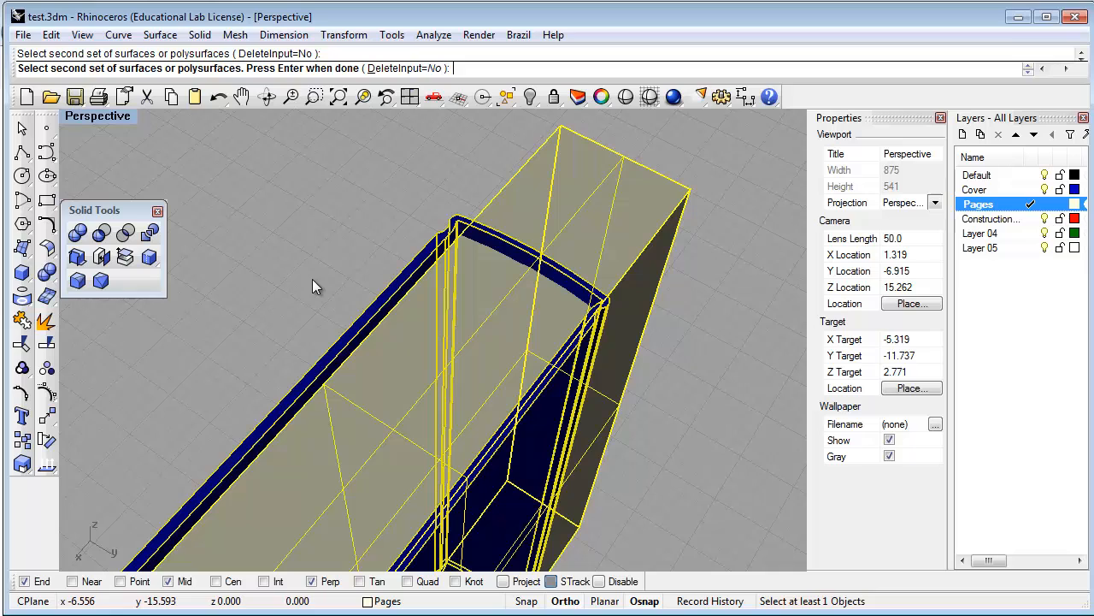
key(Return)
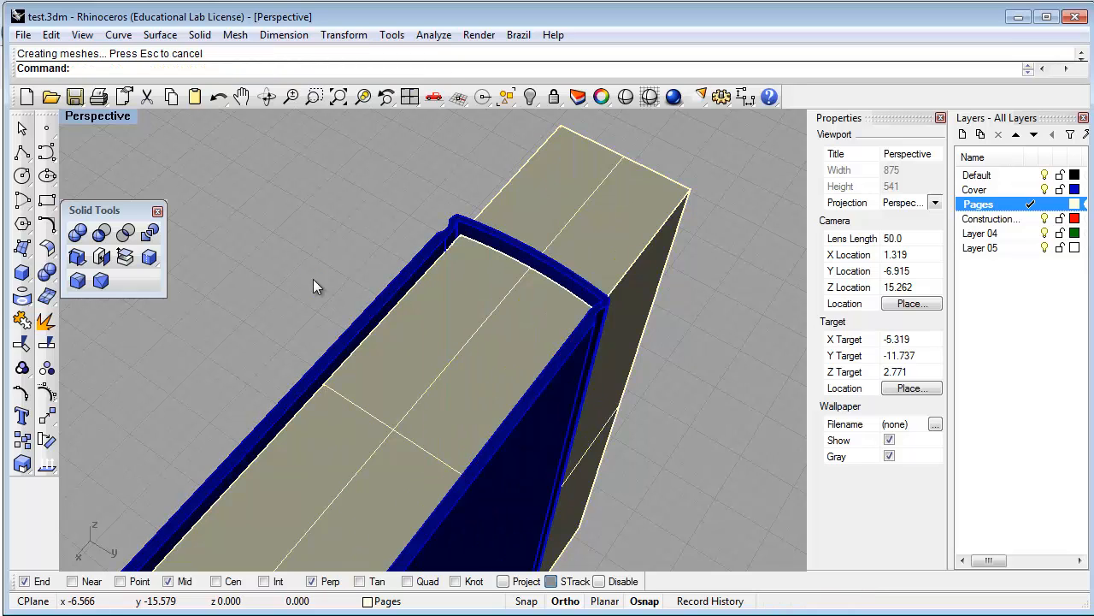
Delete the original full-size page box, leaving the trimmed pages flush inside the cover
click(575, 214)
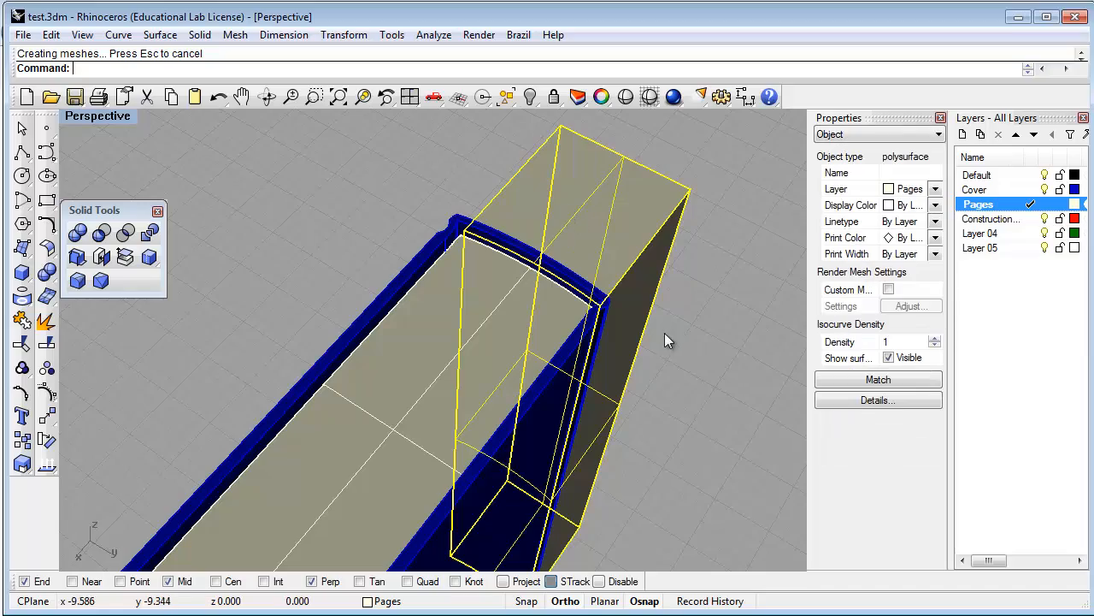
right_drag(567, 208, 575, 381)
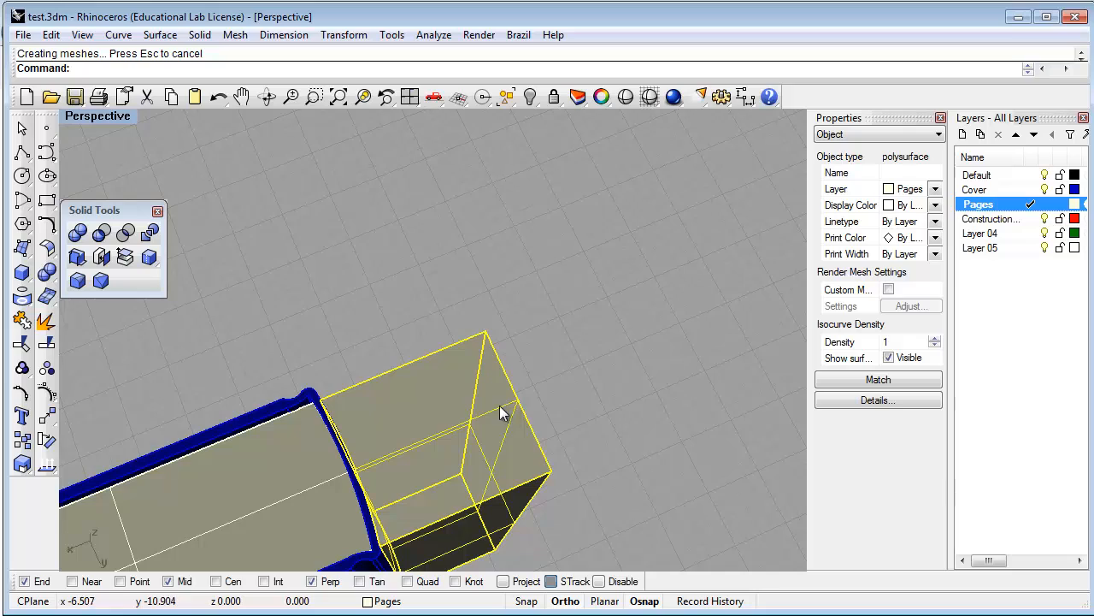
right_drag(453, 414, 542, 319)
click(531, 268)
click(543, 353)
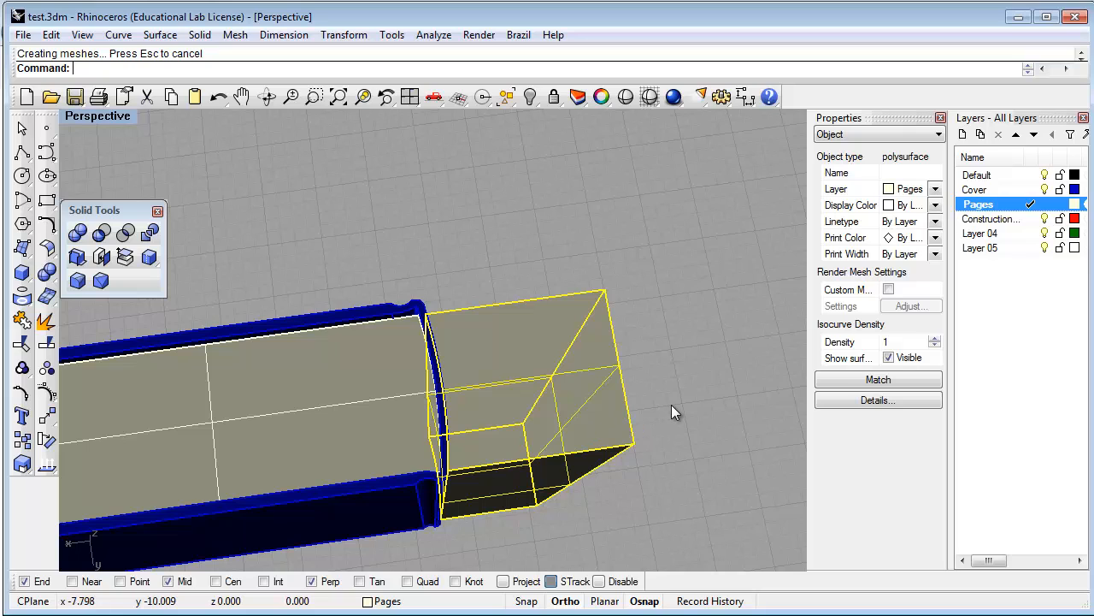
key(Delete)
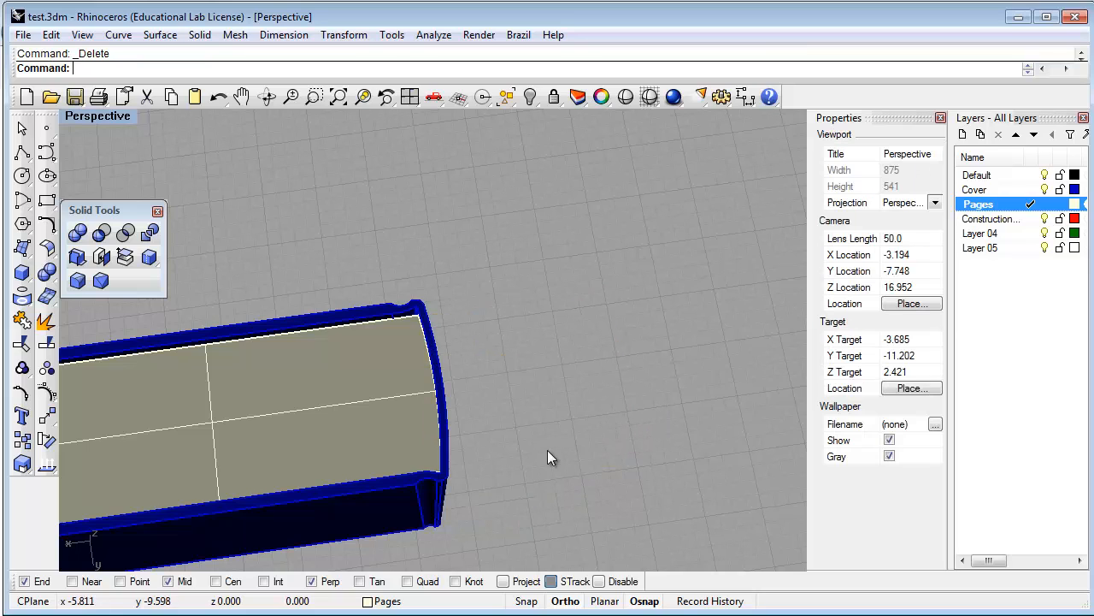
right_drag(550, 457, 605, 465)
Turn off surface isocurve visibility on the Pages polysurface in Properties
scroll(632, 385, down, 2)
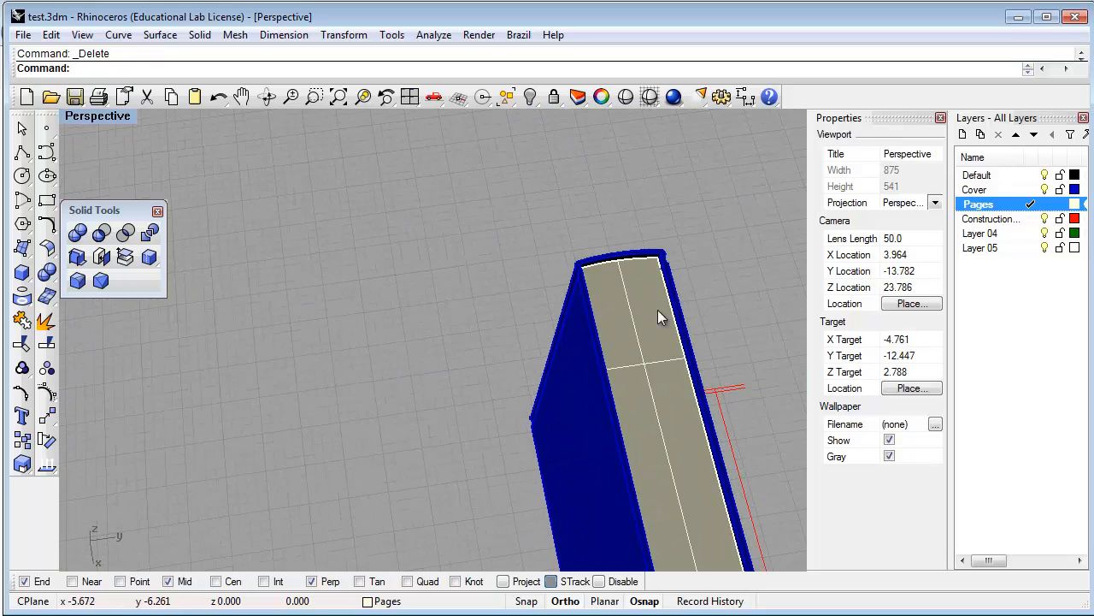
scroll(655, 268, up, 5)
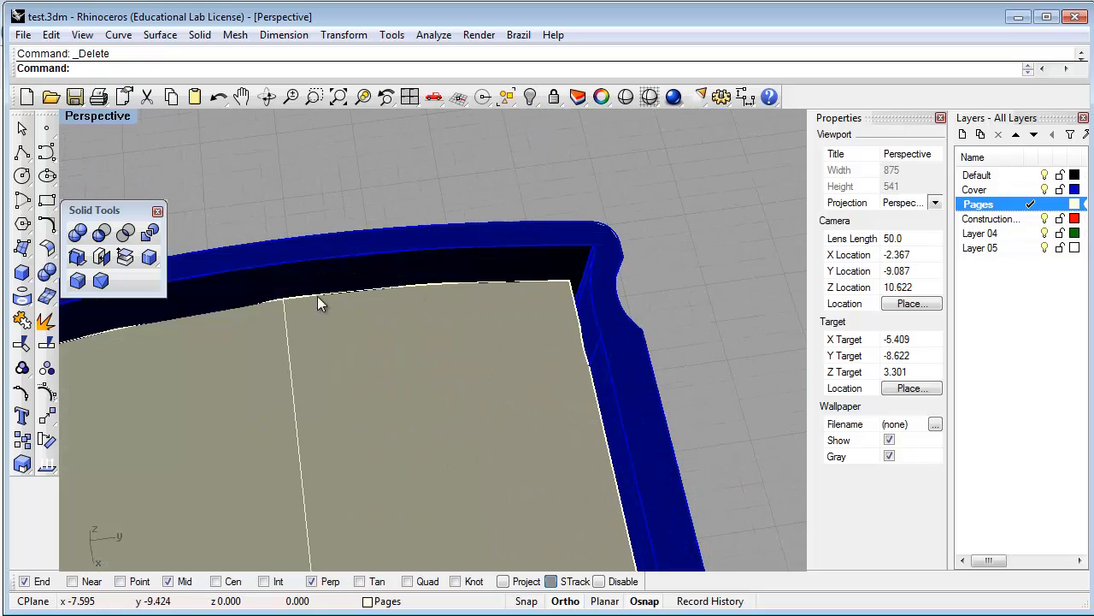
scroll(490, 293, down, 5)
right_drag(489, 298, 605, 377)
click(605, 377)
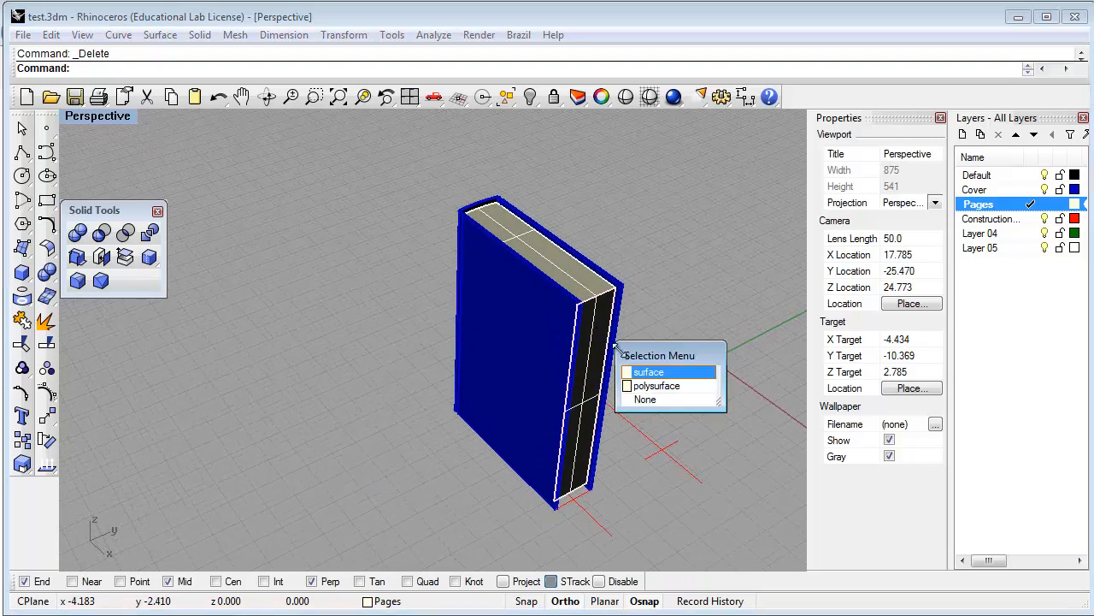
click(656, 374)
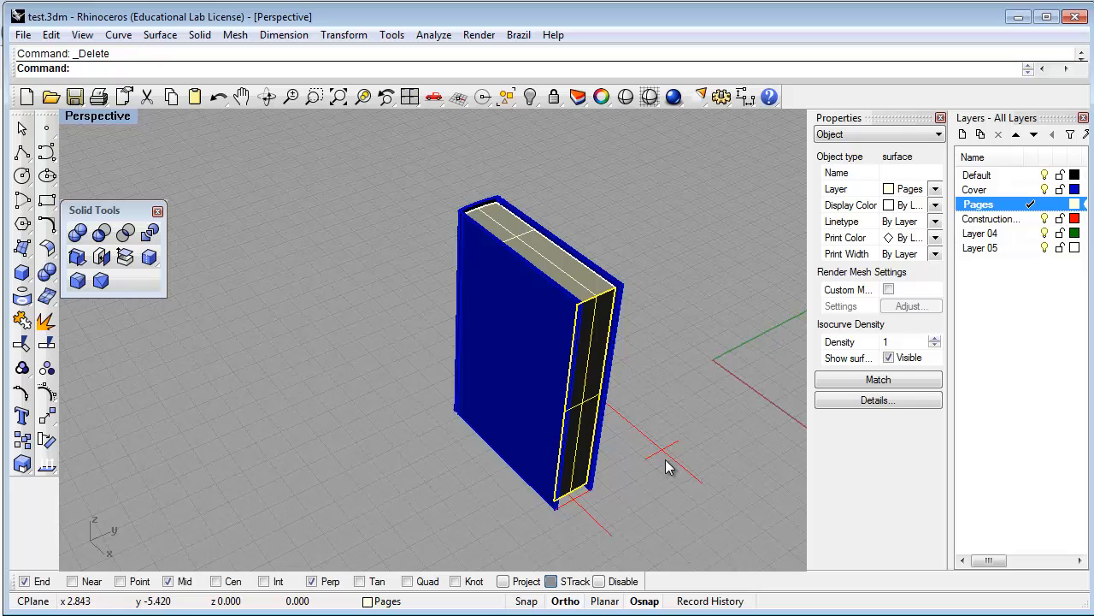
click(668, 461)
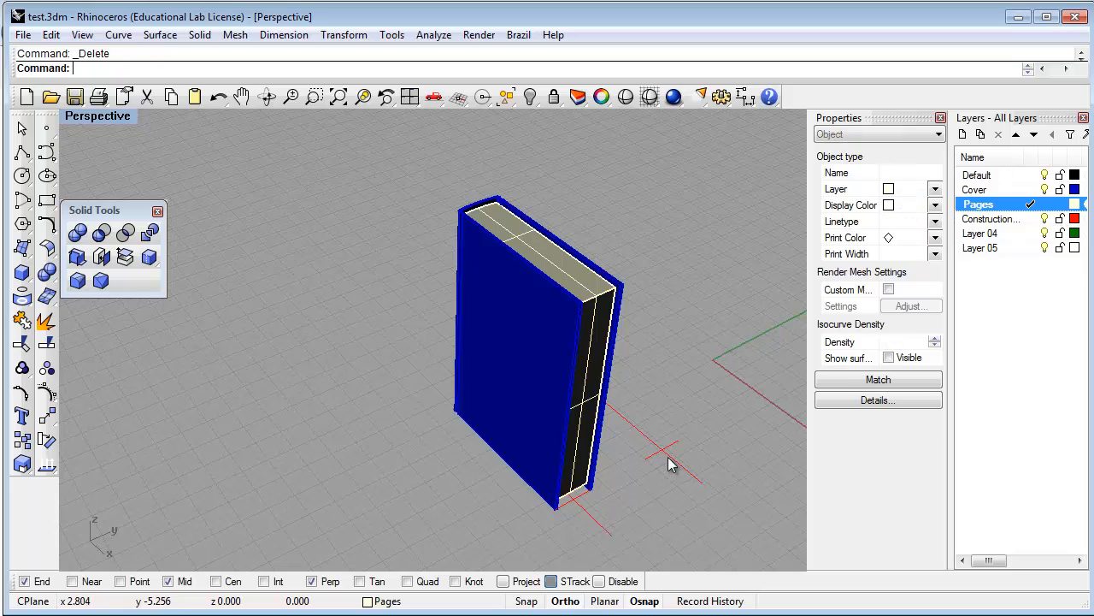
click(592, 322)
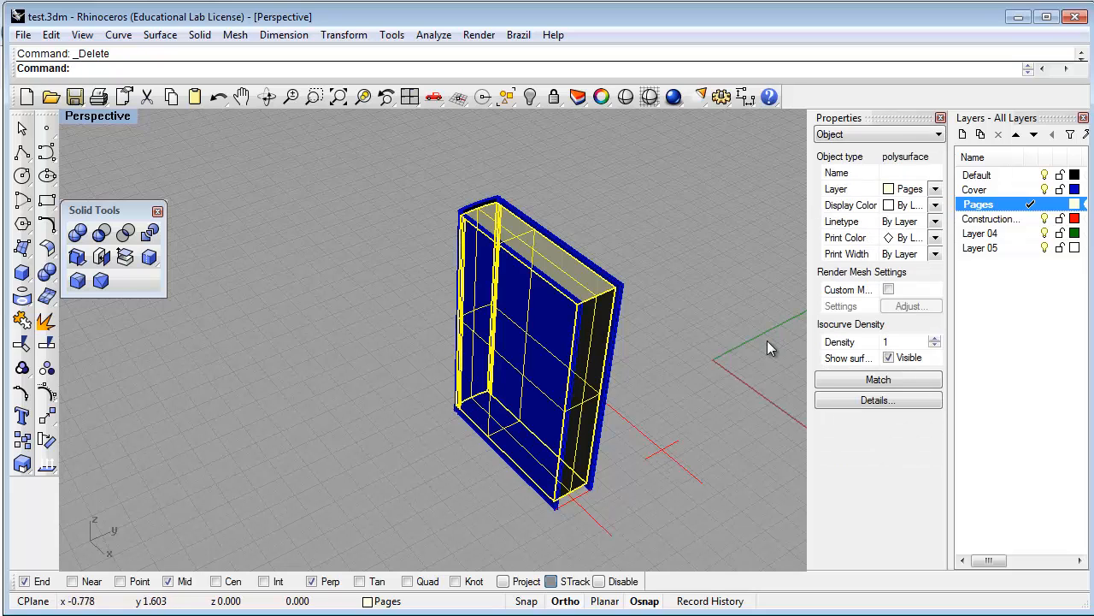
click(888, 357)
click(715, 320)
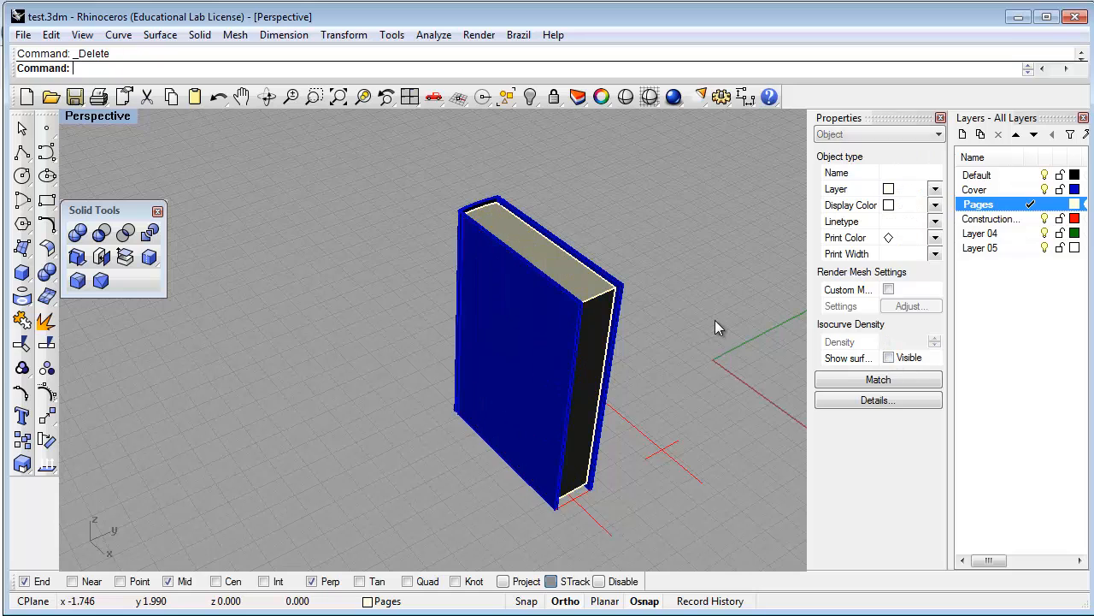
right_drag(682, 305, 570, 424)
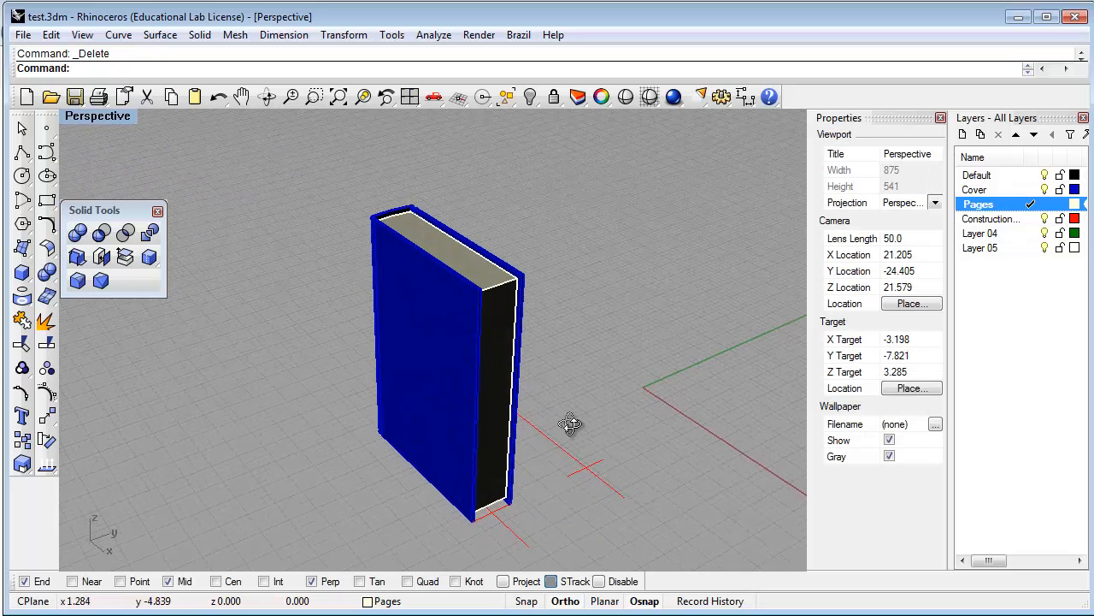
scroll(580, 437, up, 2)
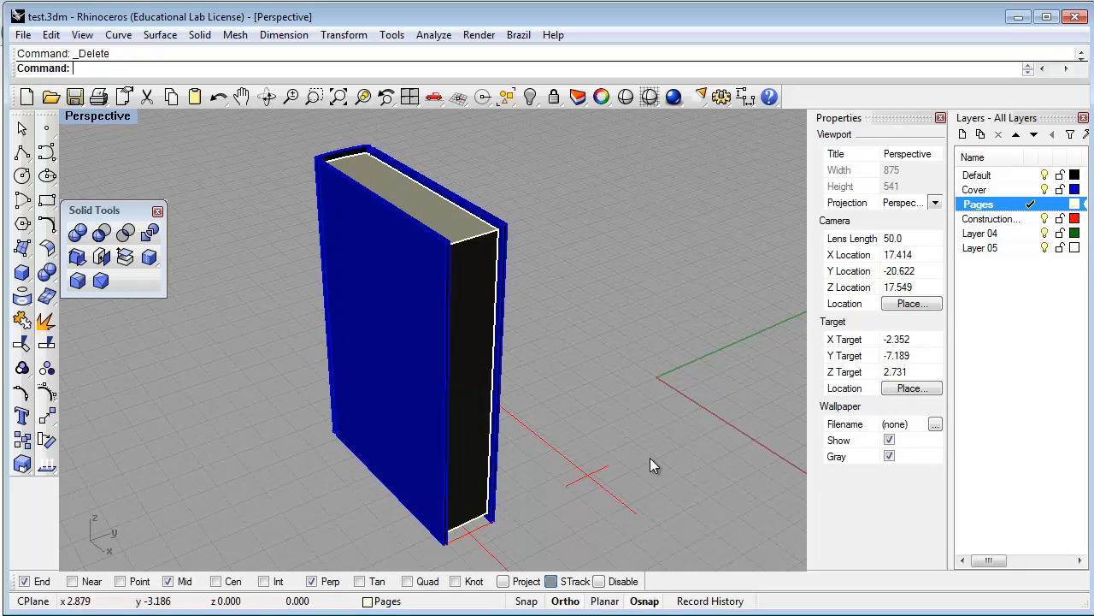